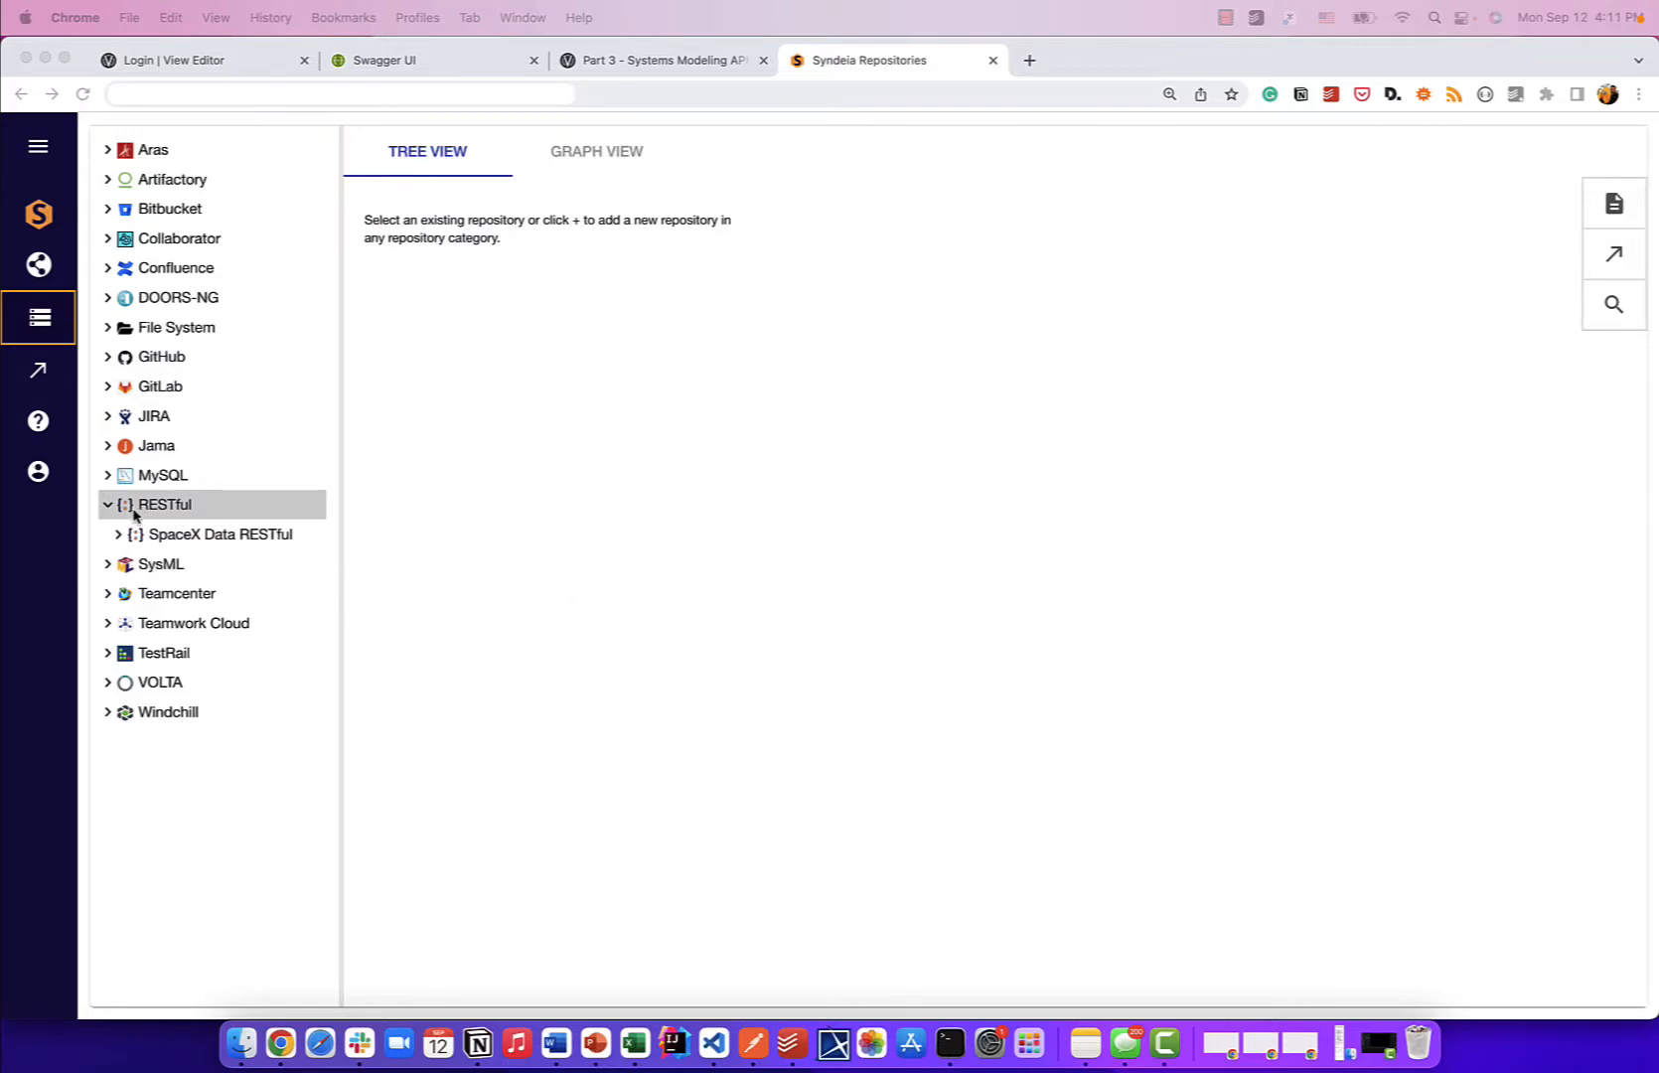
{"action": "left_click", "coordinate": [198, 514]}
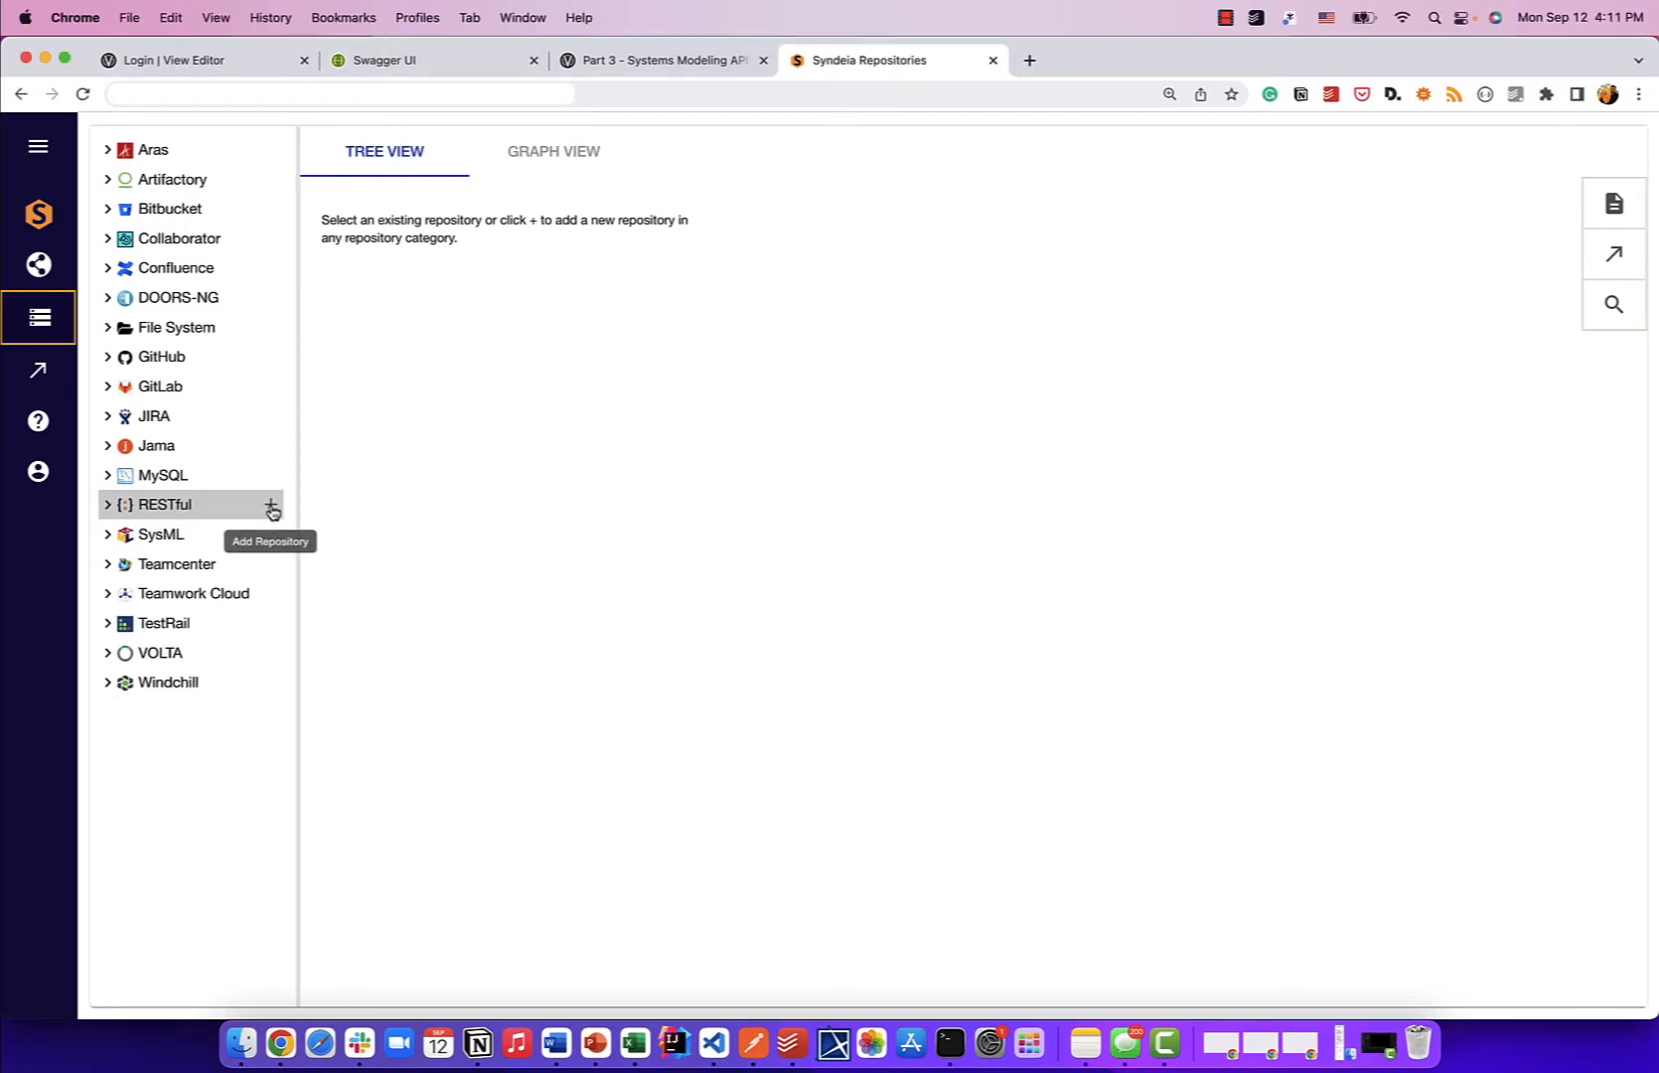
{"action": "left_click", "coordinate": [270, 503]}
{"action": "left_click", "coordinate": [625, 486]}
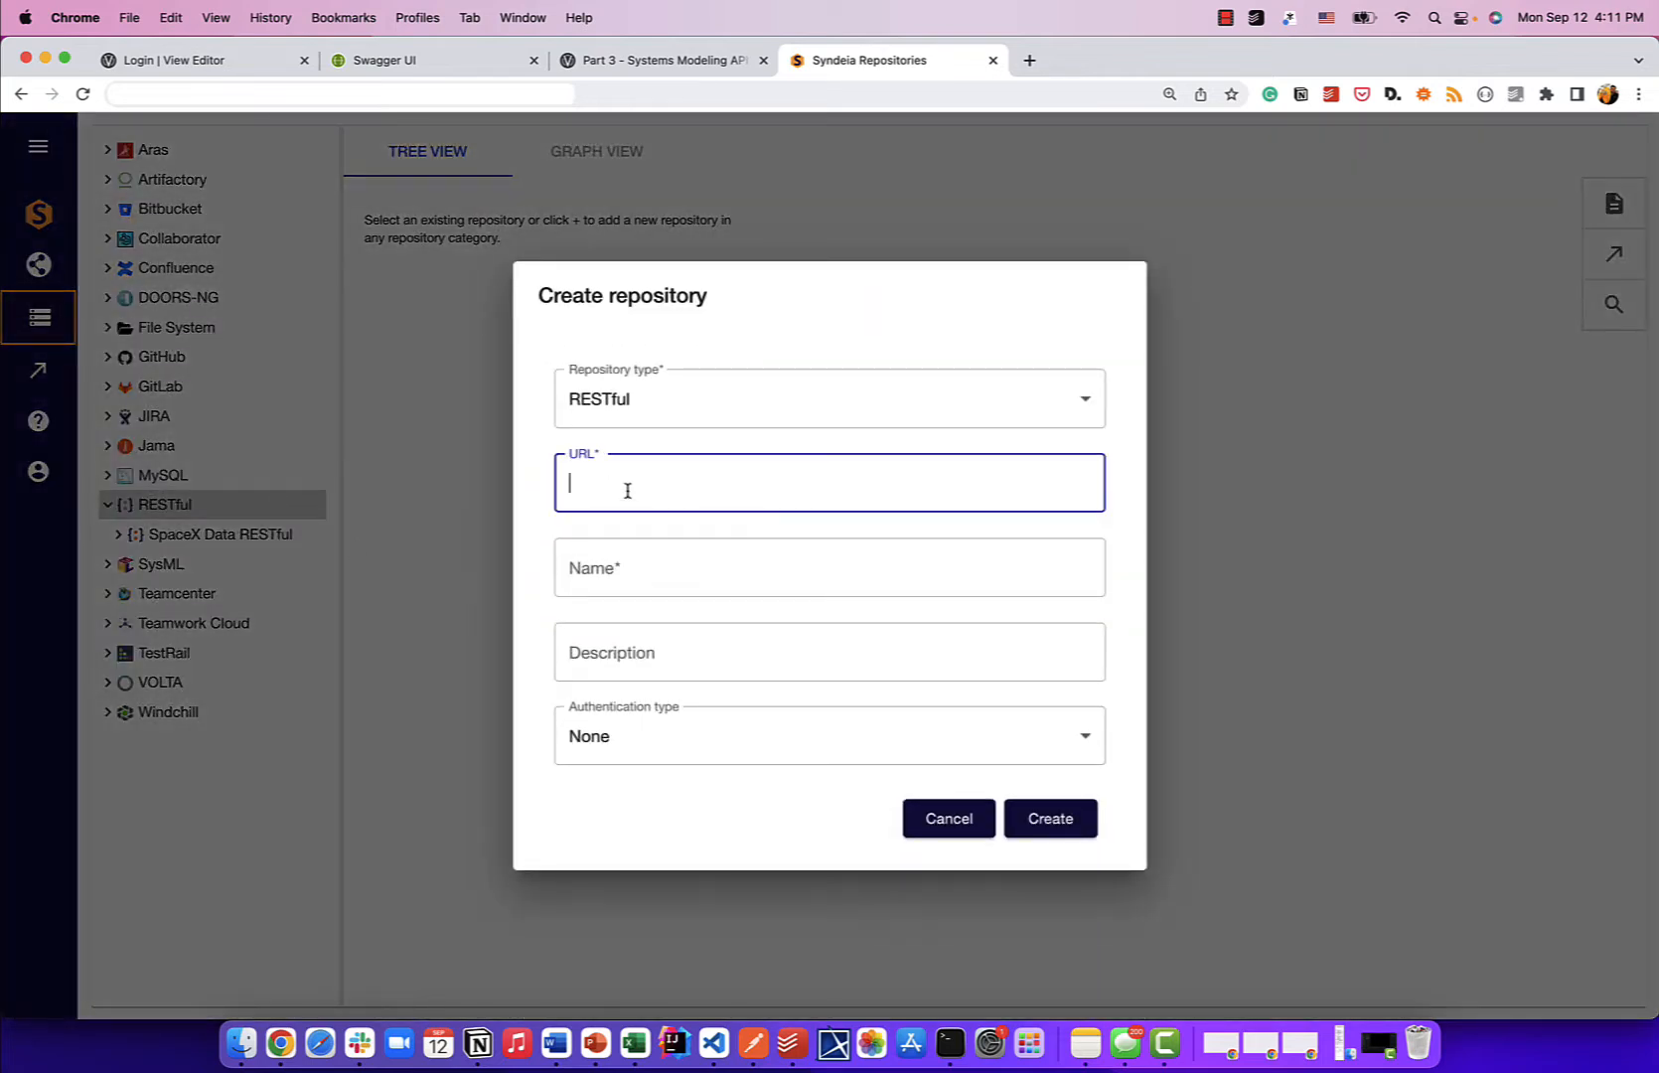
{"action": "type", "text": "https://mms.openmbee.org/alfresco/service"}
{"action": "left_click", "coordinate": [645, 584]}
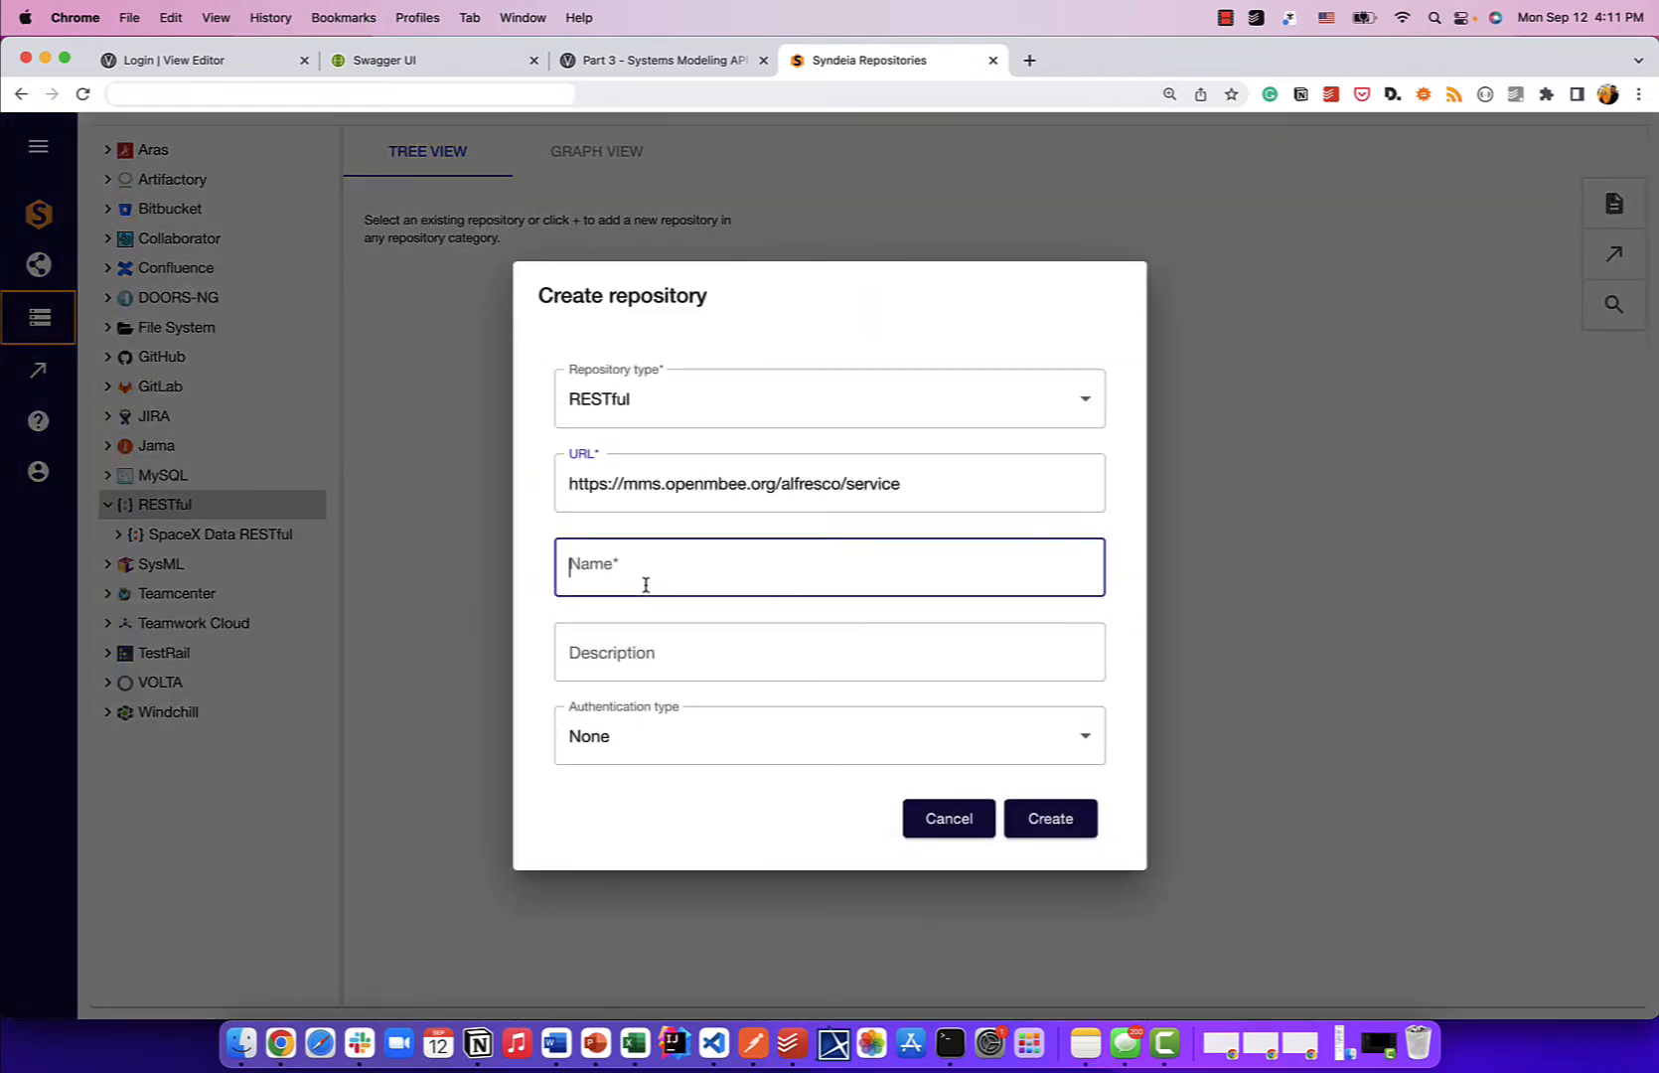
{"action": "type", "text": "OpenMBEE RESTFU"}
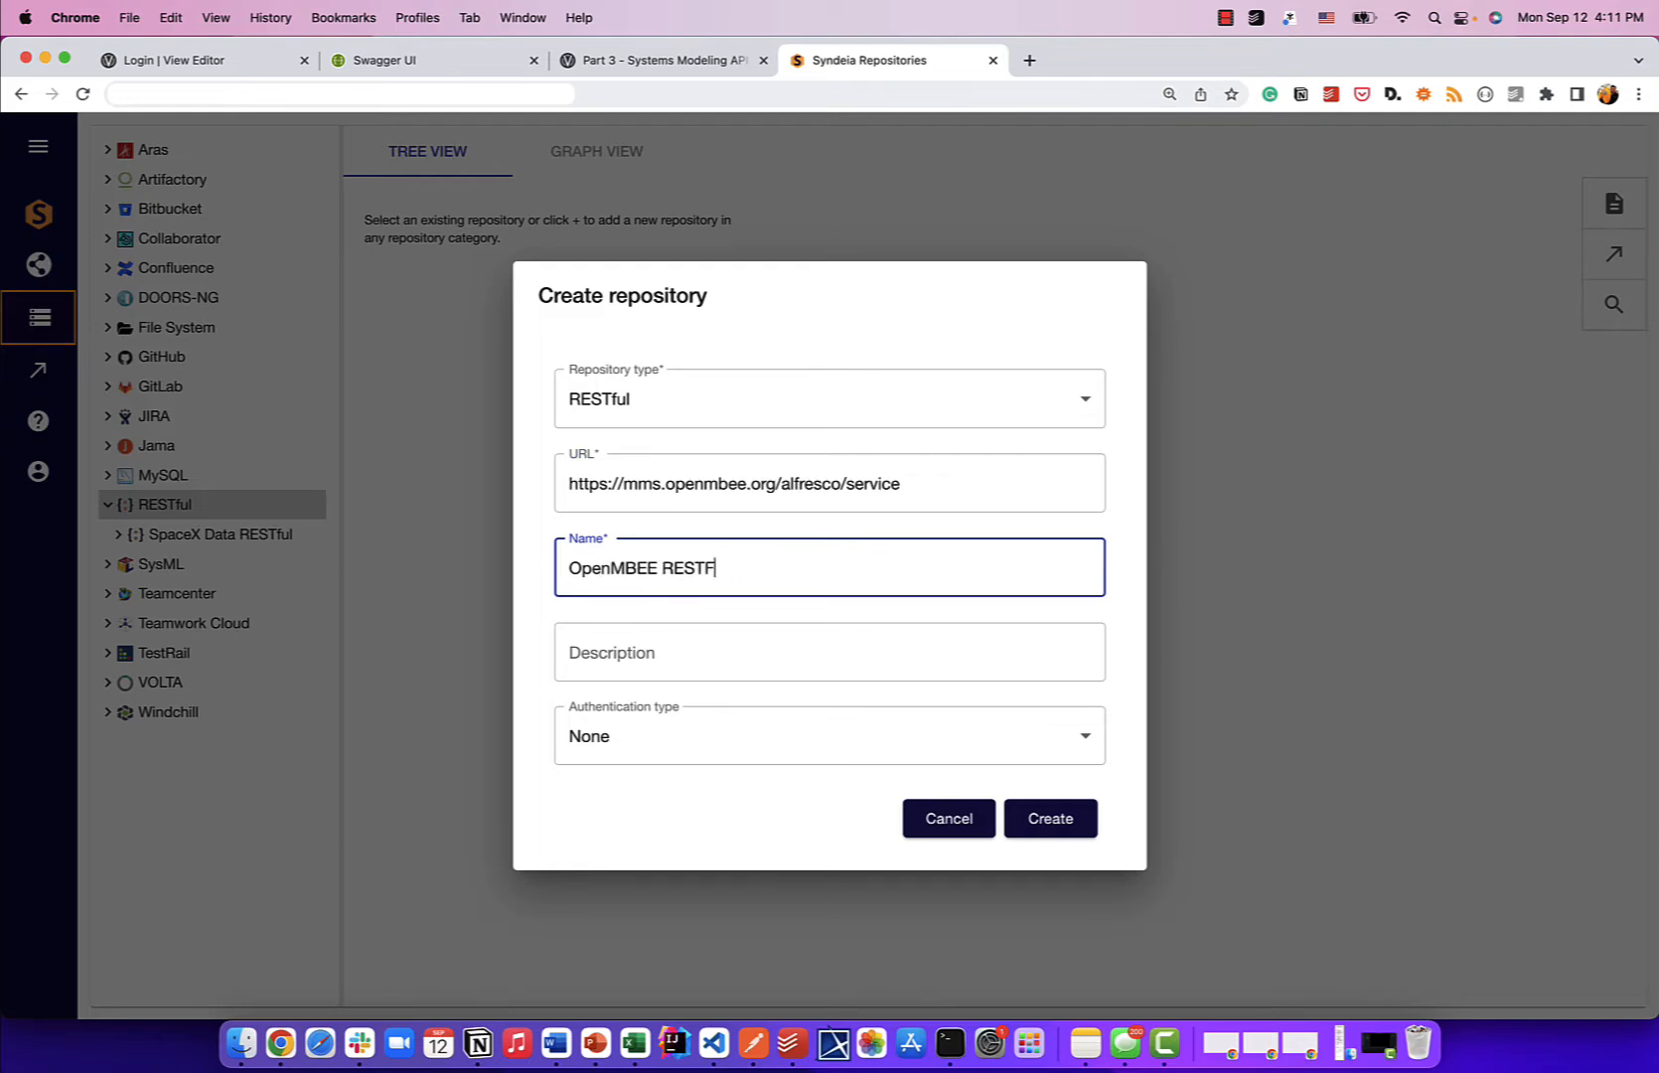
{"action": "key", "text": "BackSpace"}
{"action": "type", "text": "ful"}
{"action": "key", "text": "Tab"}
{"action": "type", "text": "OpenMBEE RESTful"}
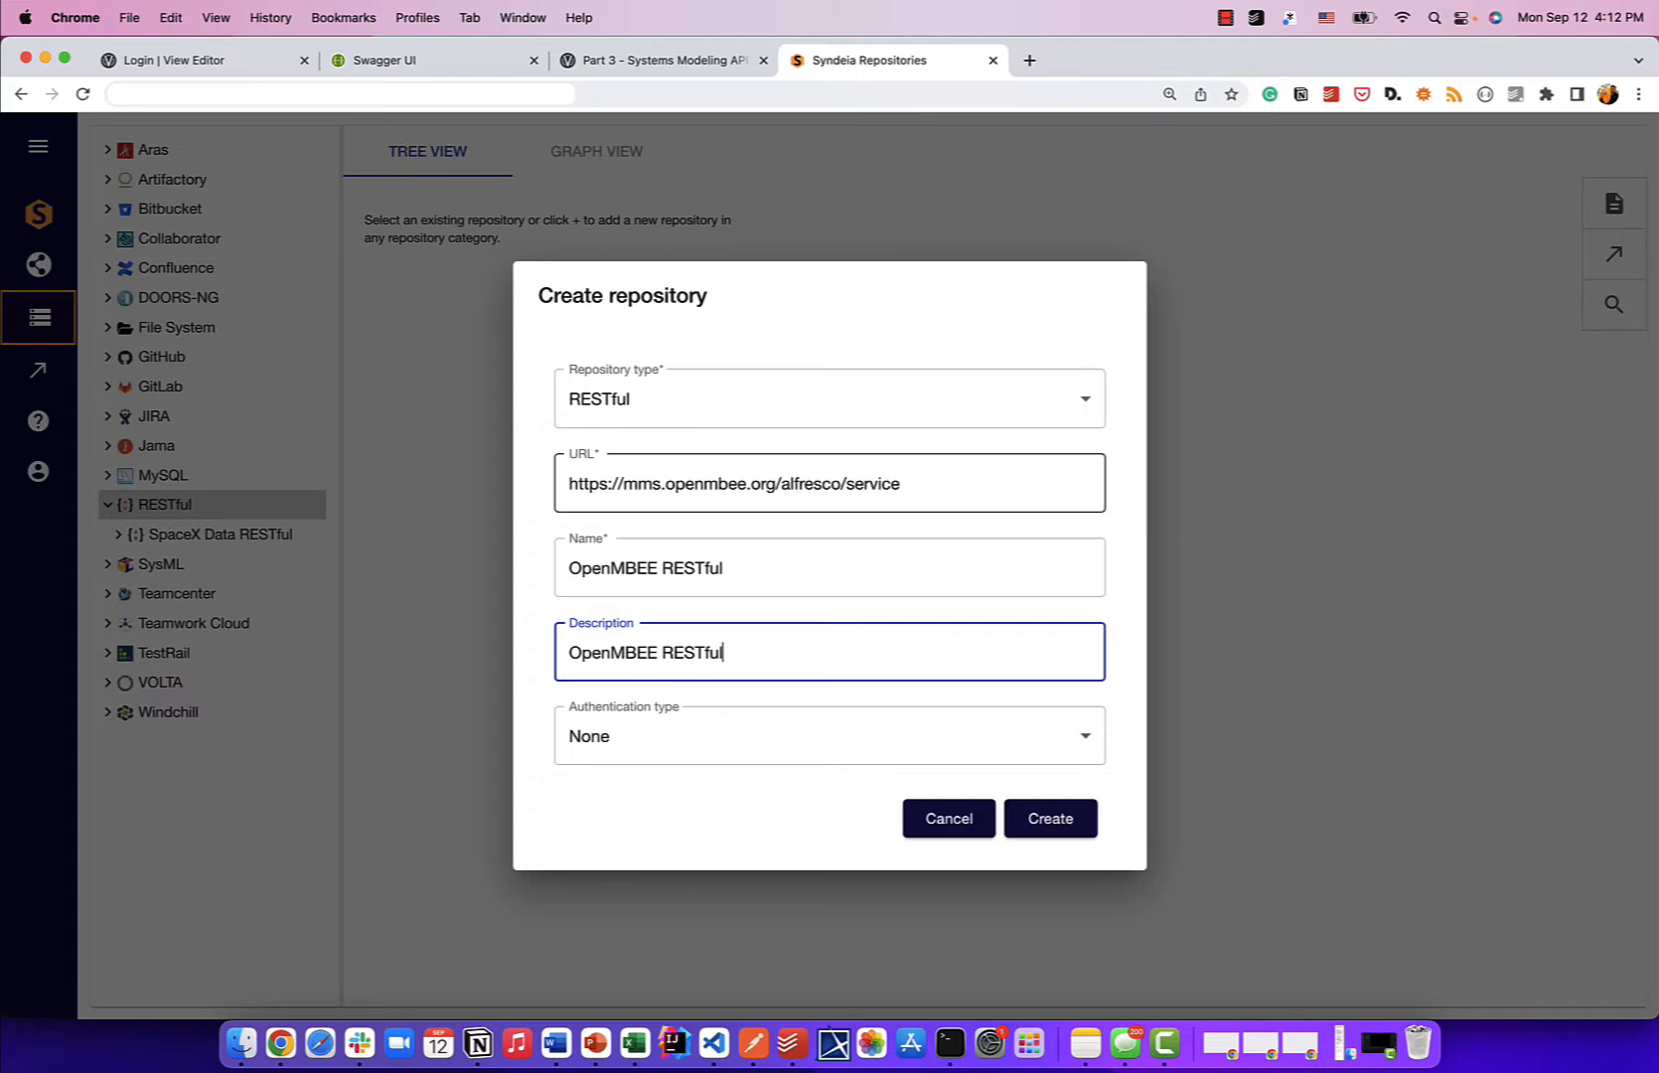
- Create the repository with Basic authentication, entering the account username and password, and expand OpenMBEE RESTful in the tree view
{"action": "left_click", "coordinate": [717, 737]}
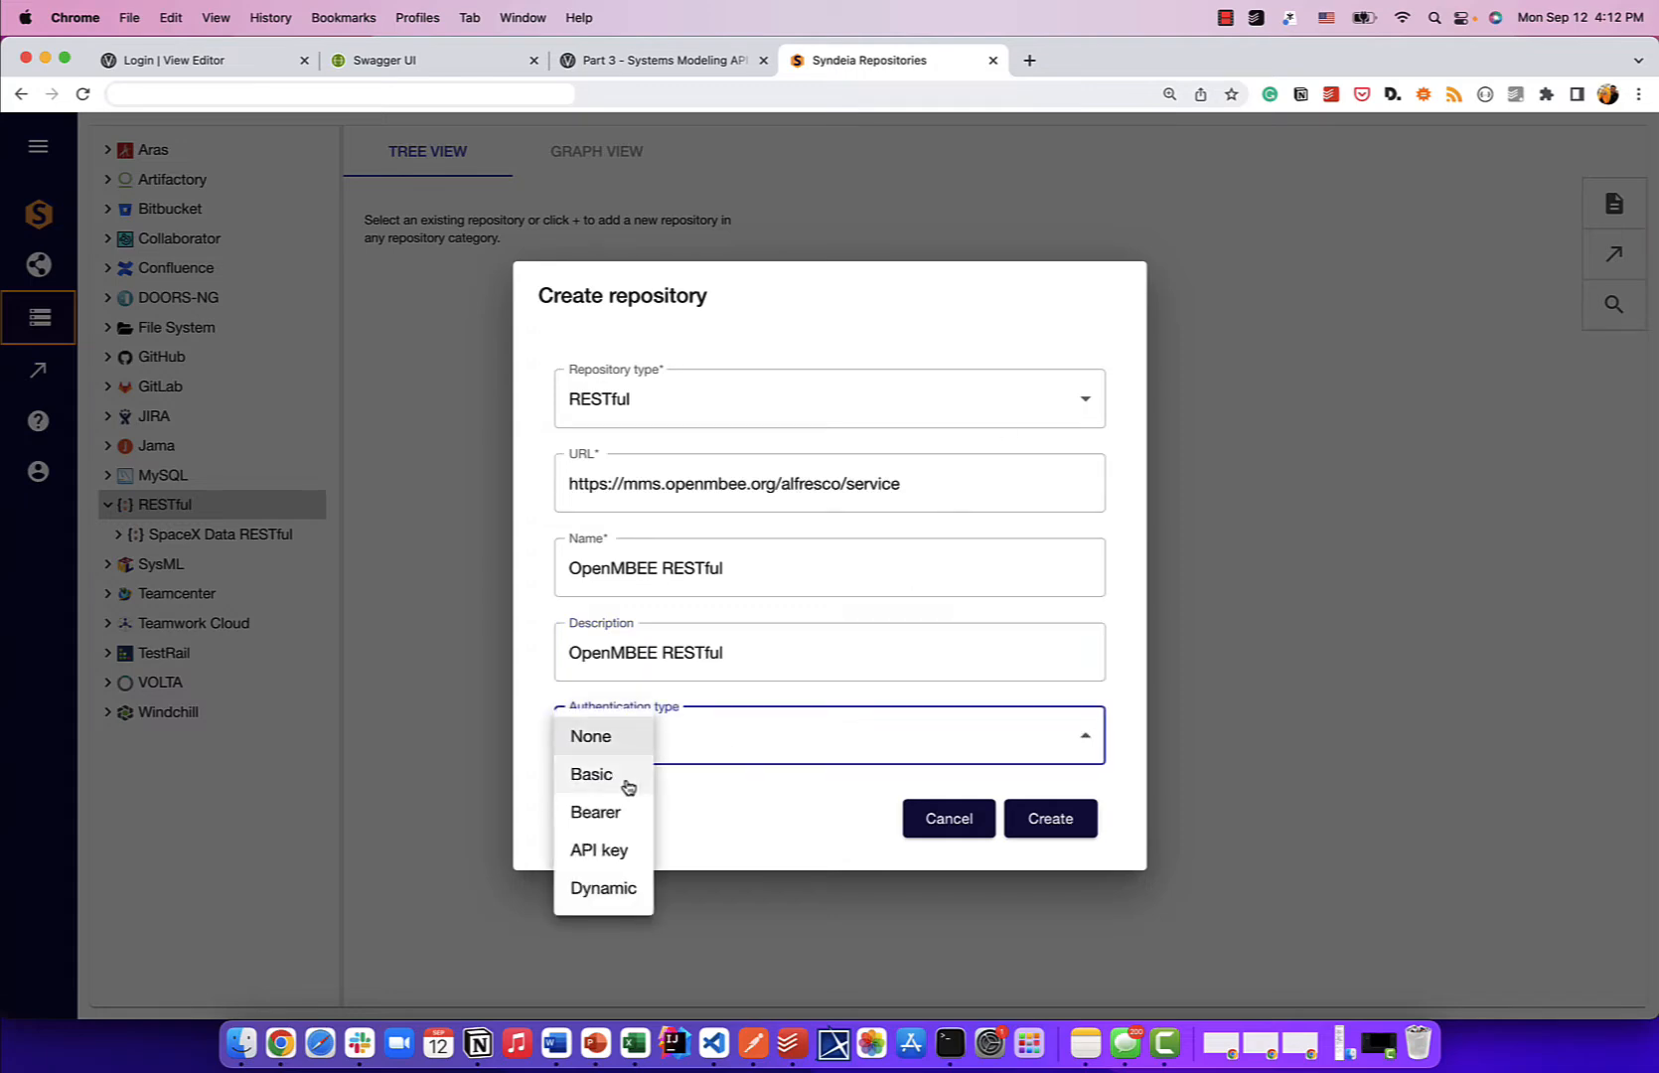
{"action": "left_click", "coordinate": [627, 785]}
{"action": "left_click", "coordinate": [660, 747]}
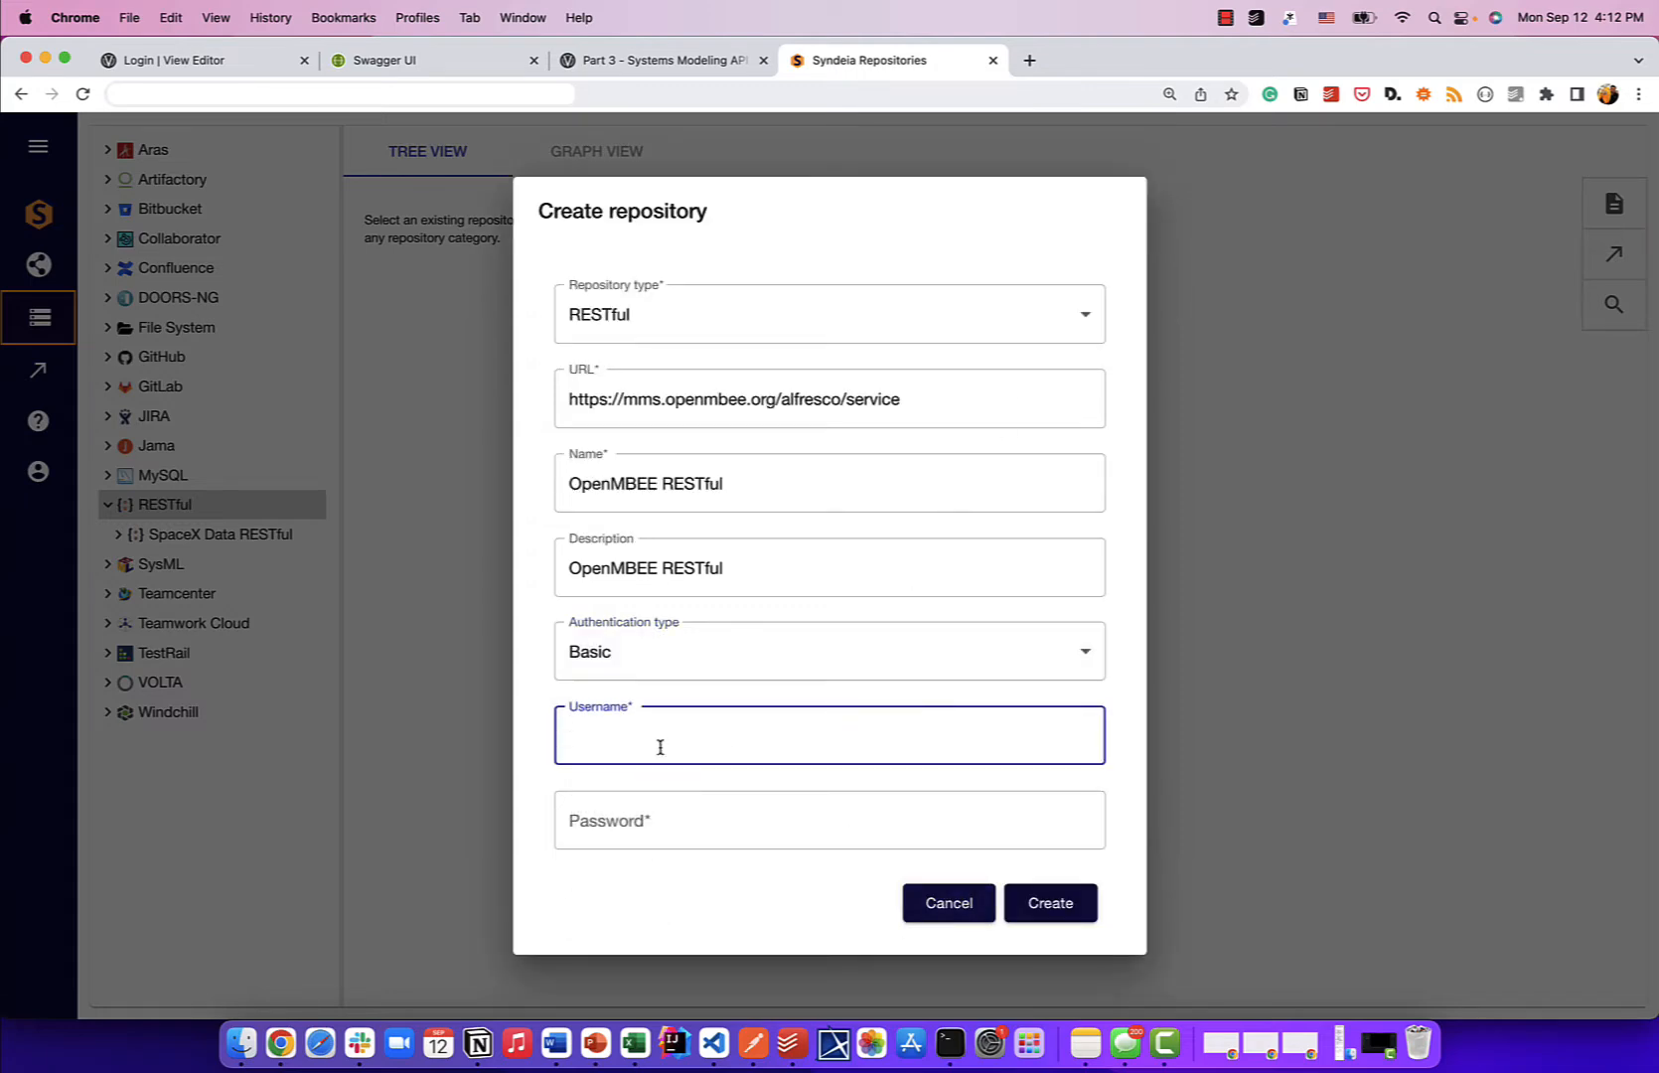
{"action": "type", "text": "manas"}
{"action": "key", "text": "Tab"}
{"action": "type", "text": "••••••"}
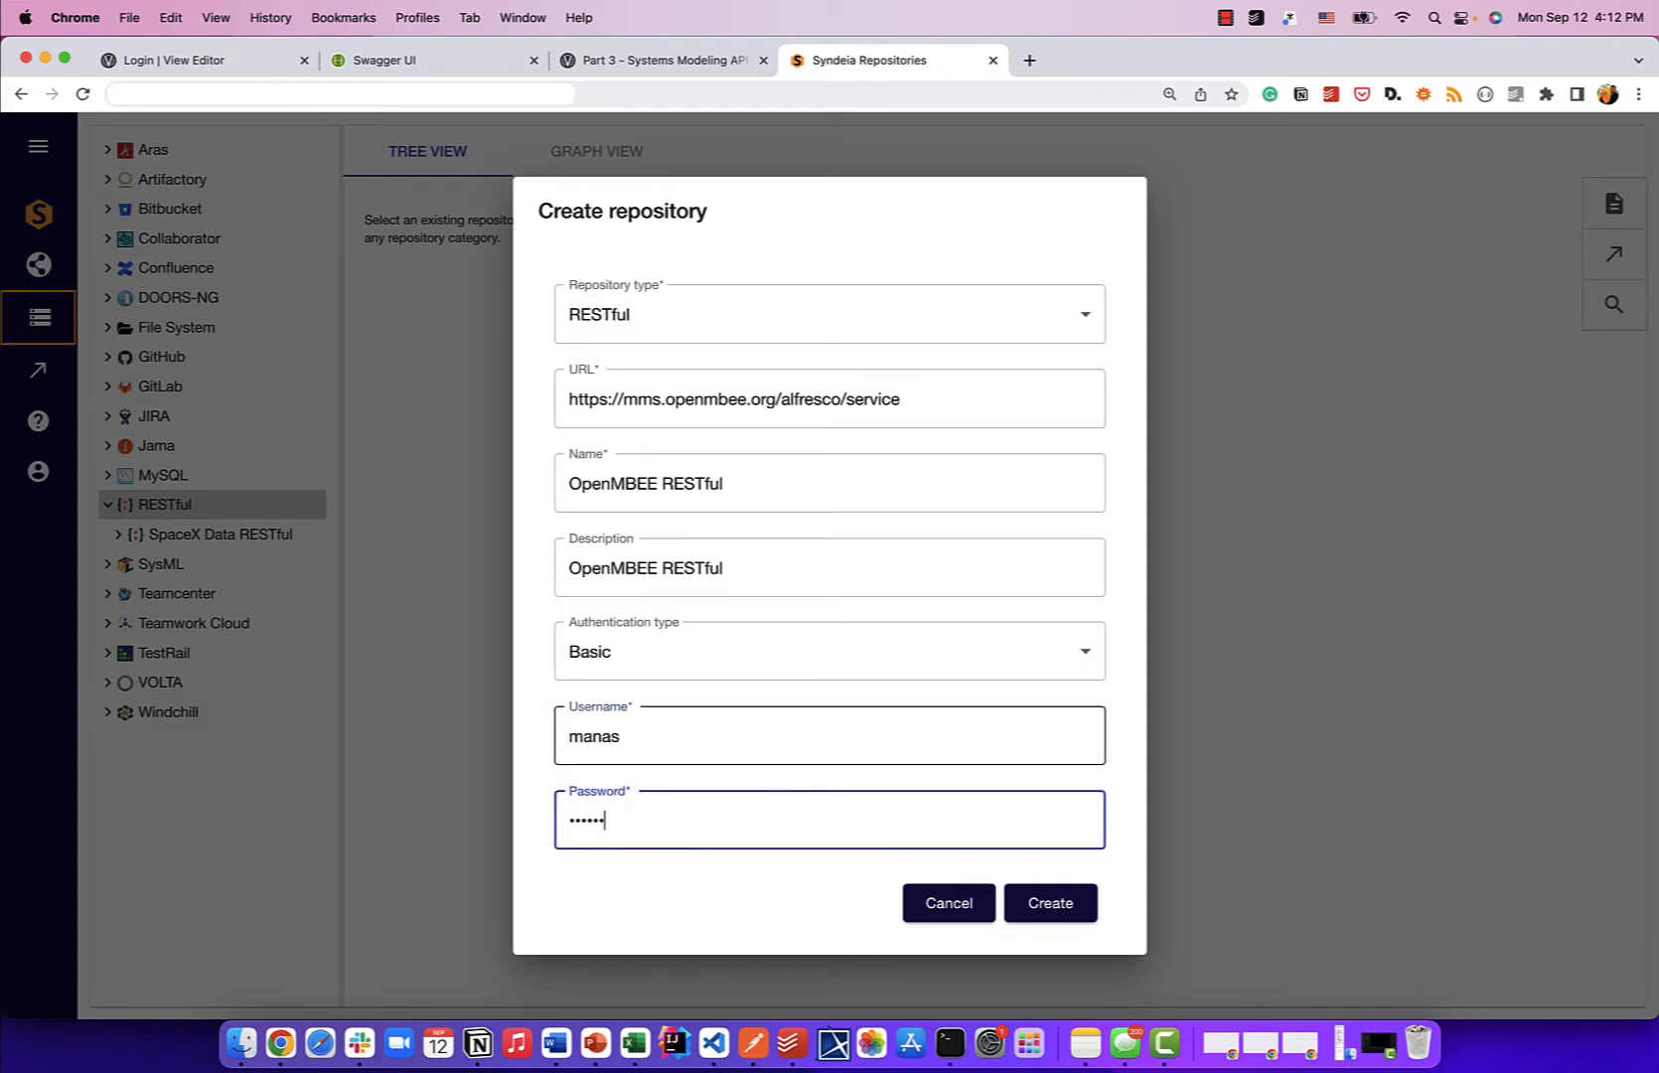
{"action": "type", "text": "•••••"}
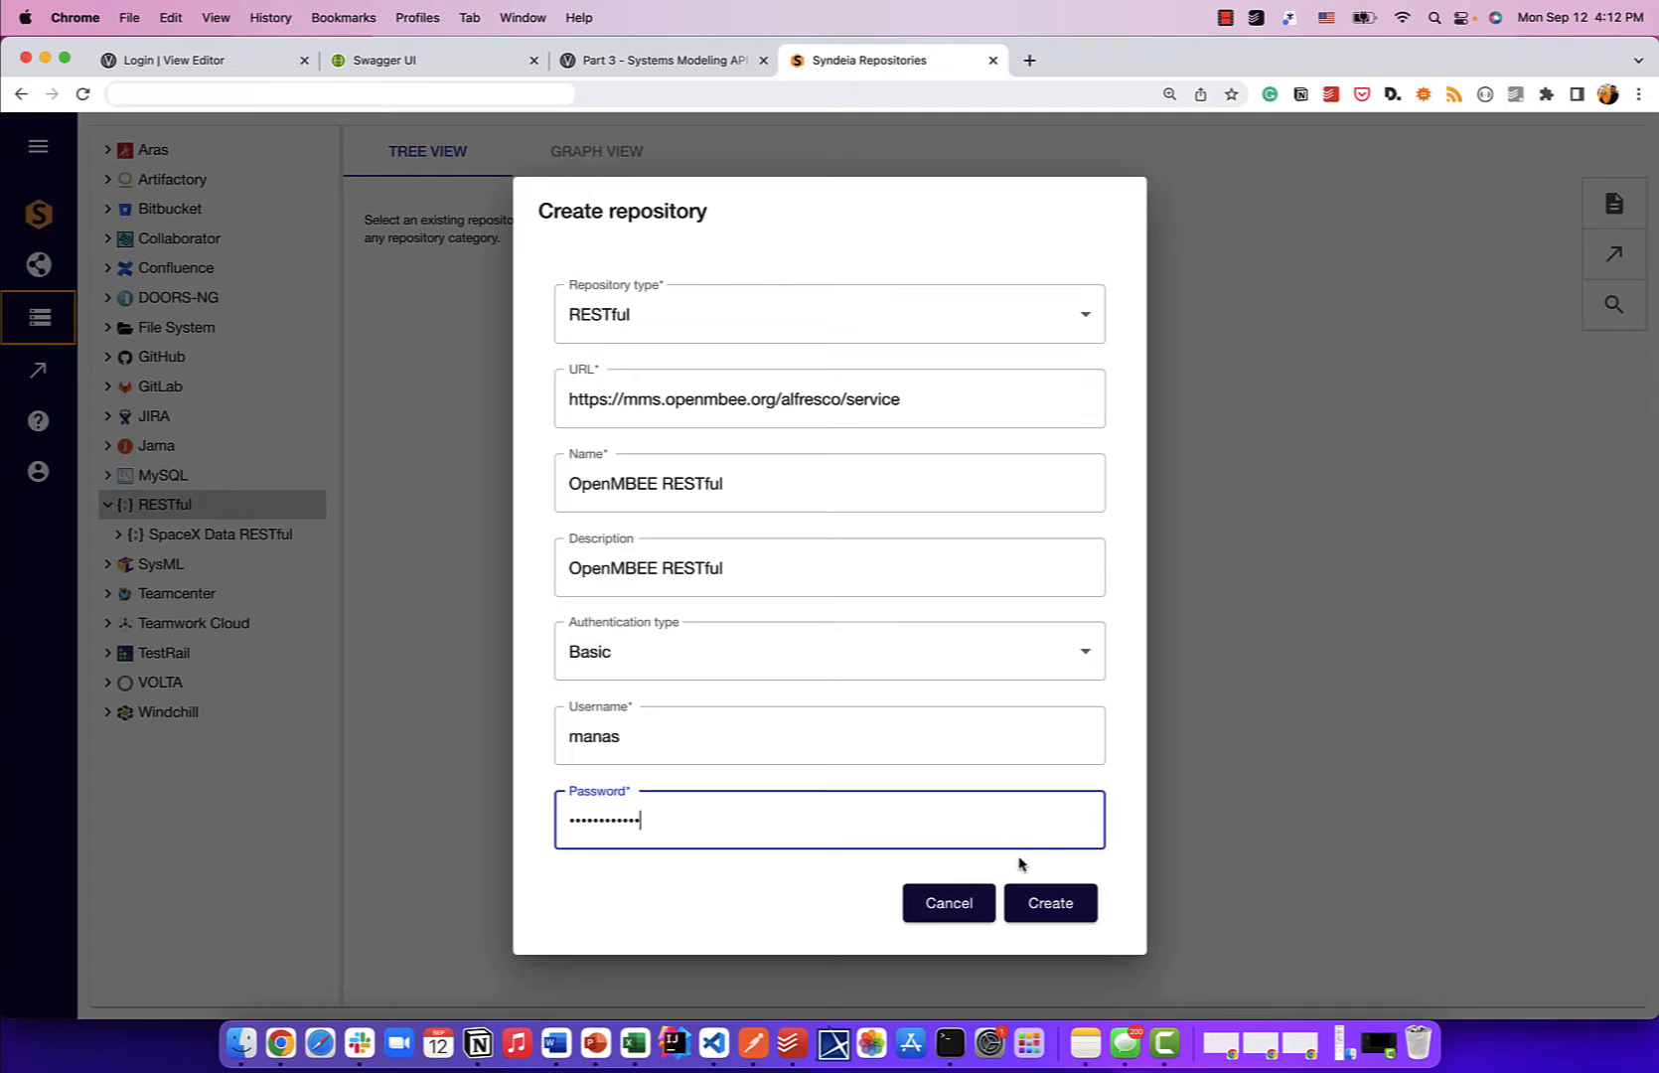
{"action": "left_click", "coordinate": [1054, 904]}
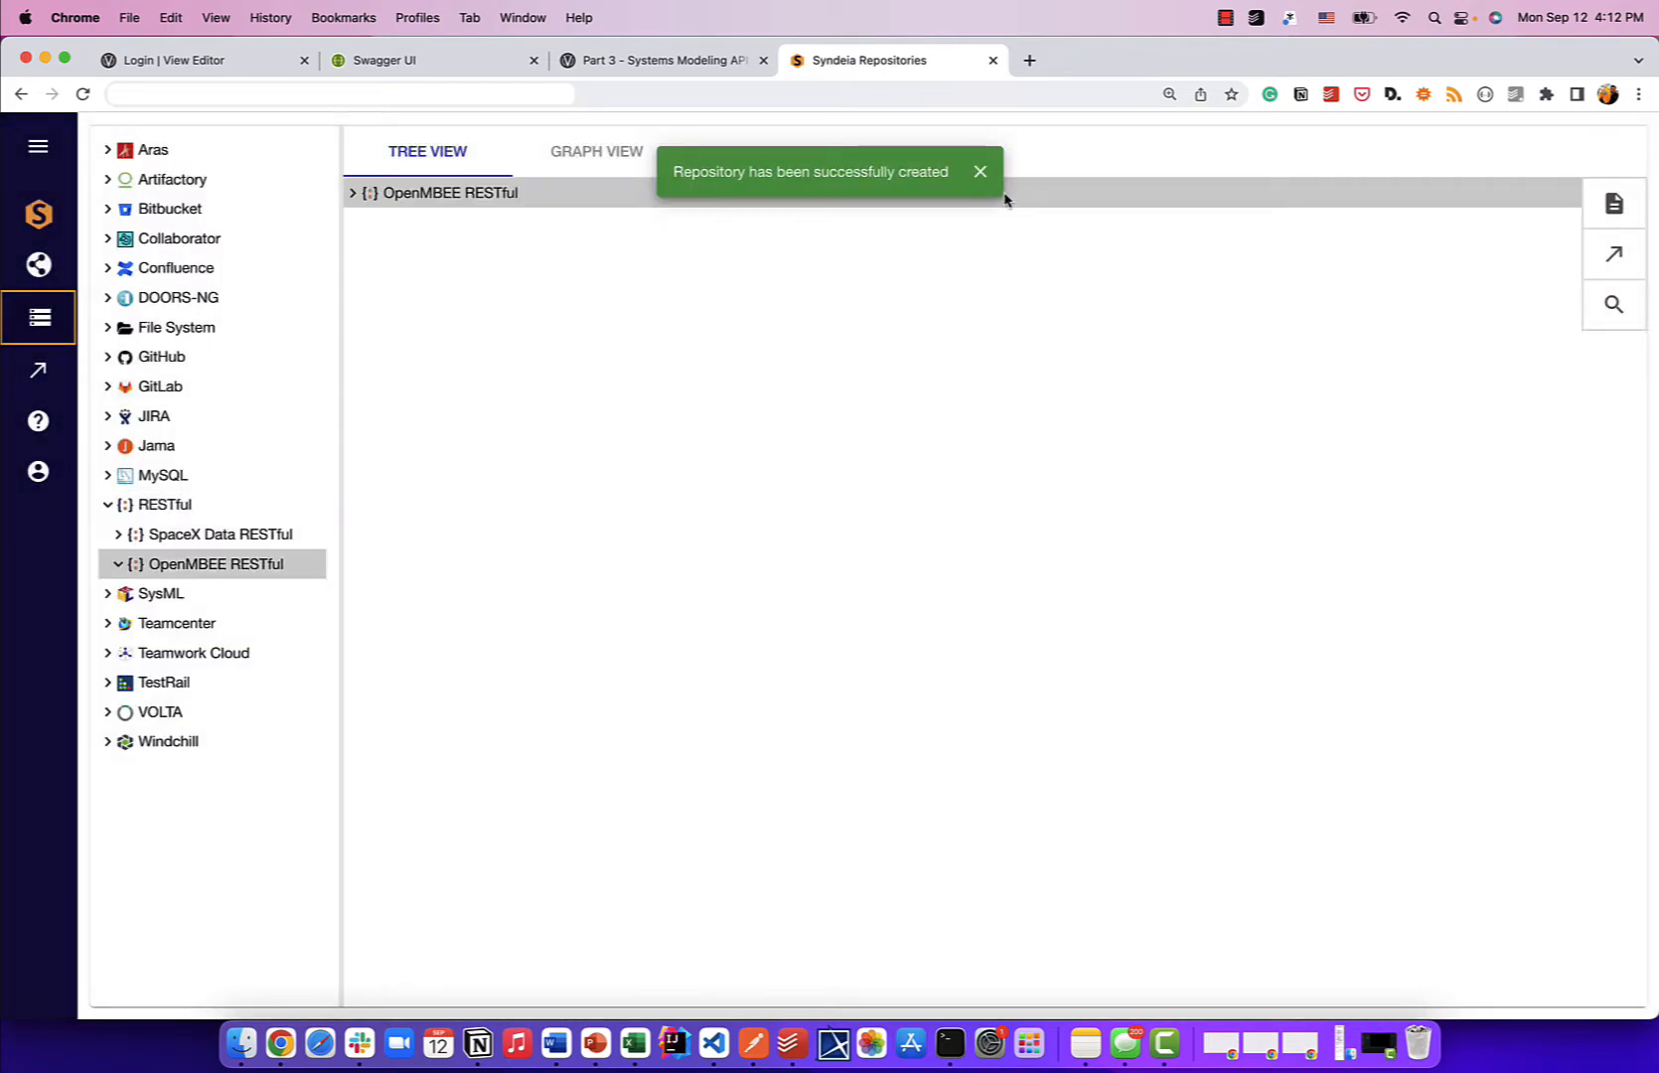
{"action": "left_click", "coordinate": [981, 172]}
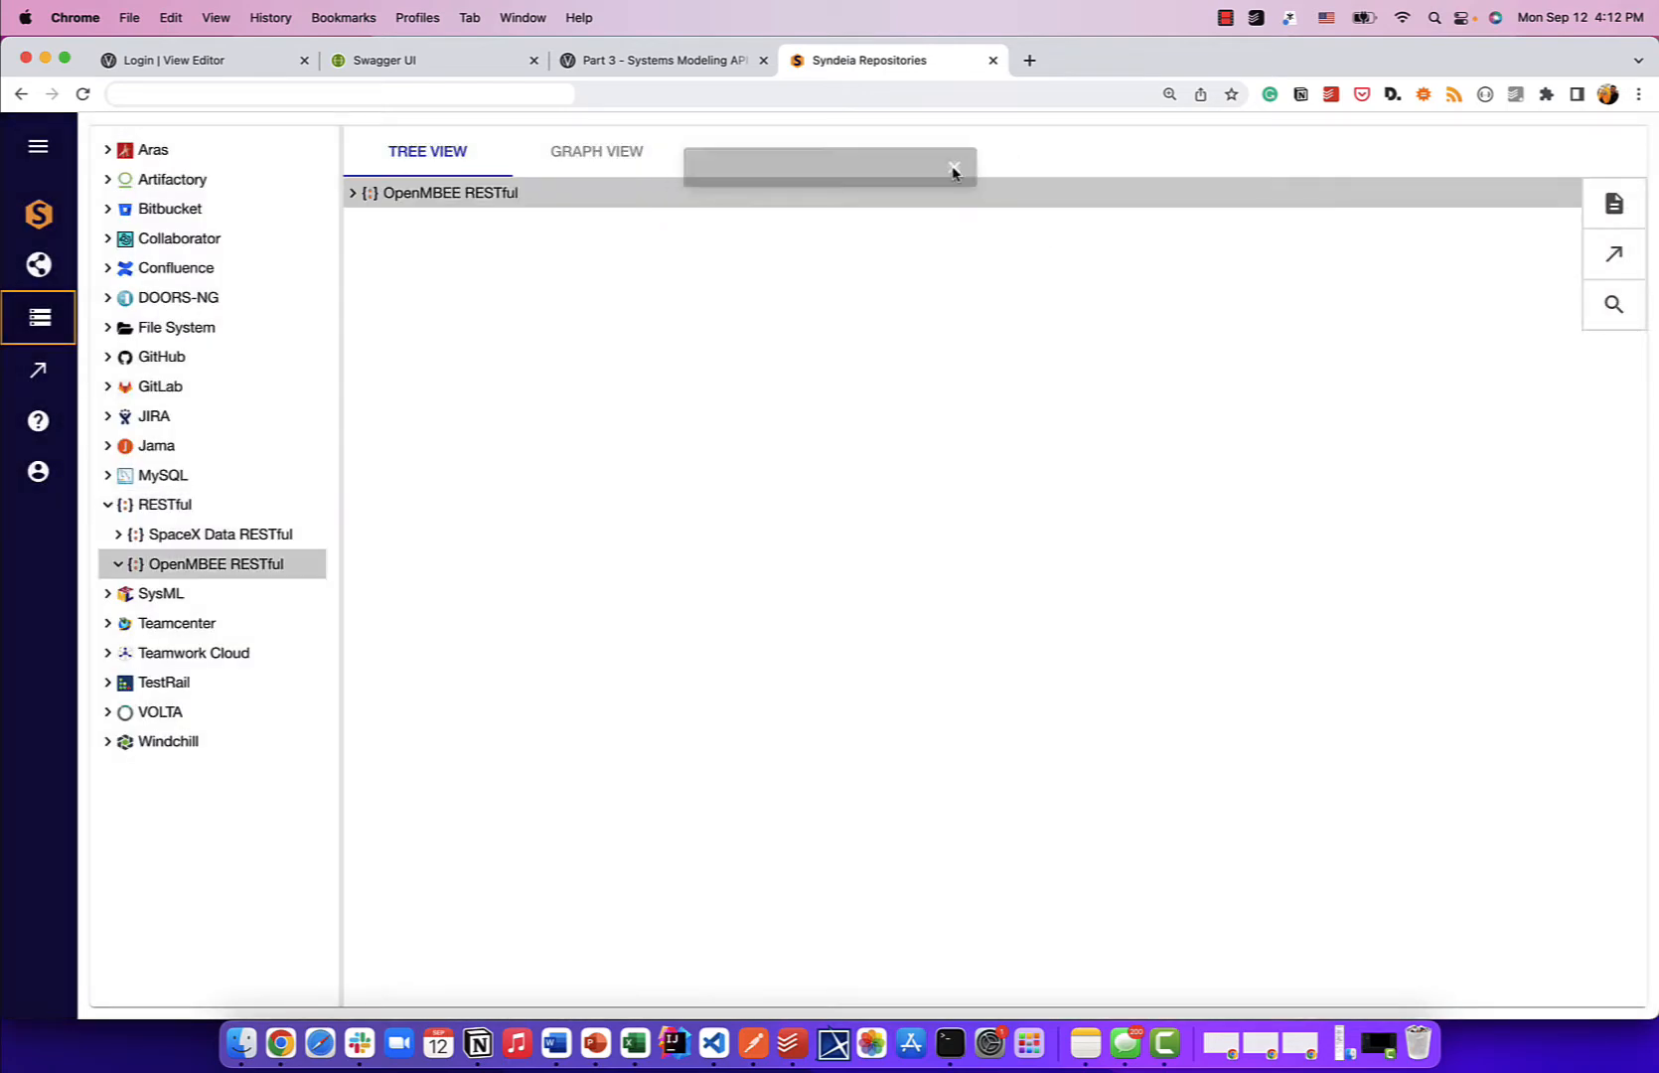
{"action": "left_click", "coordinate": [355, 193]}
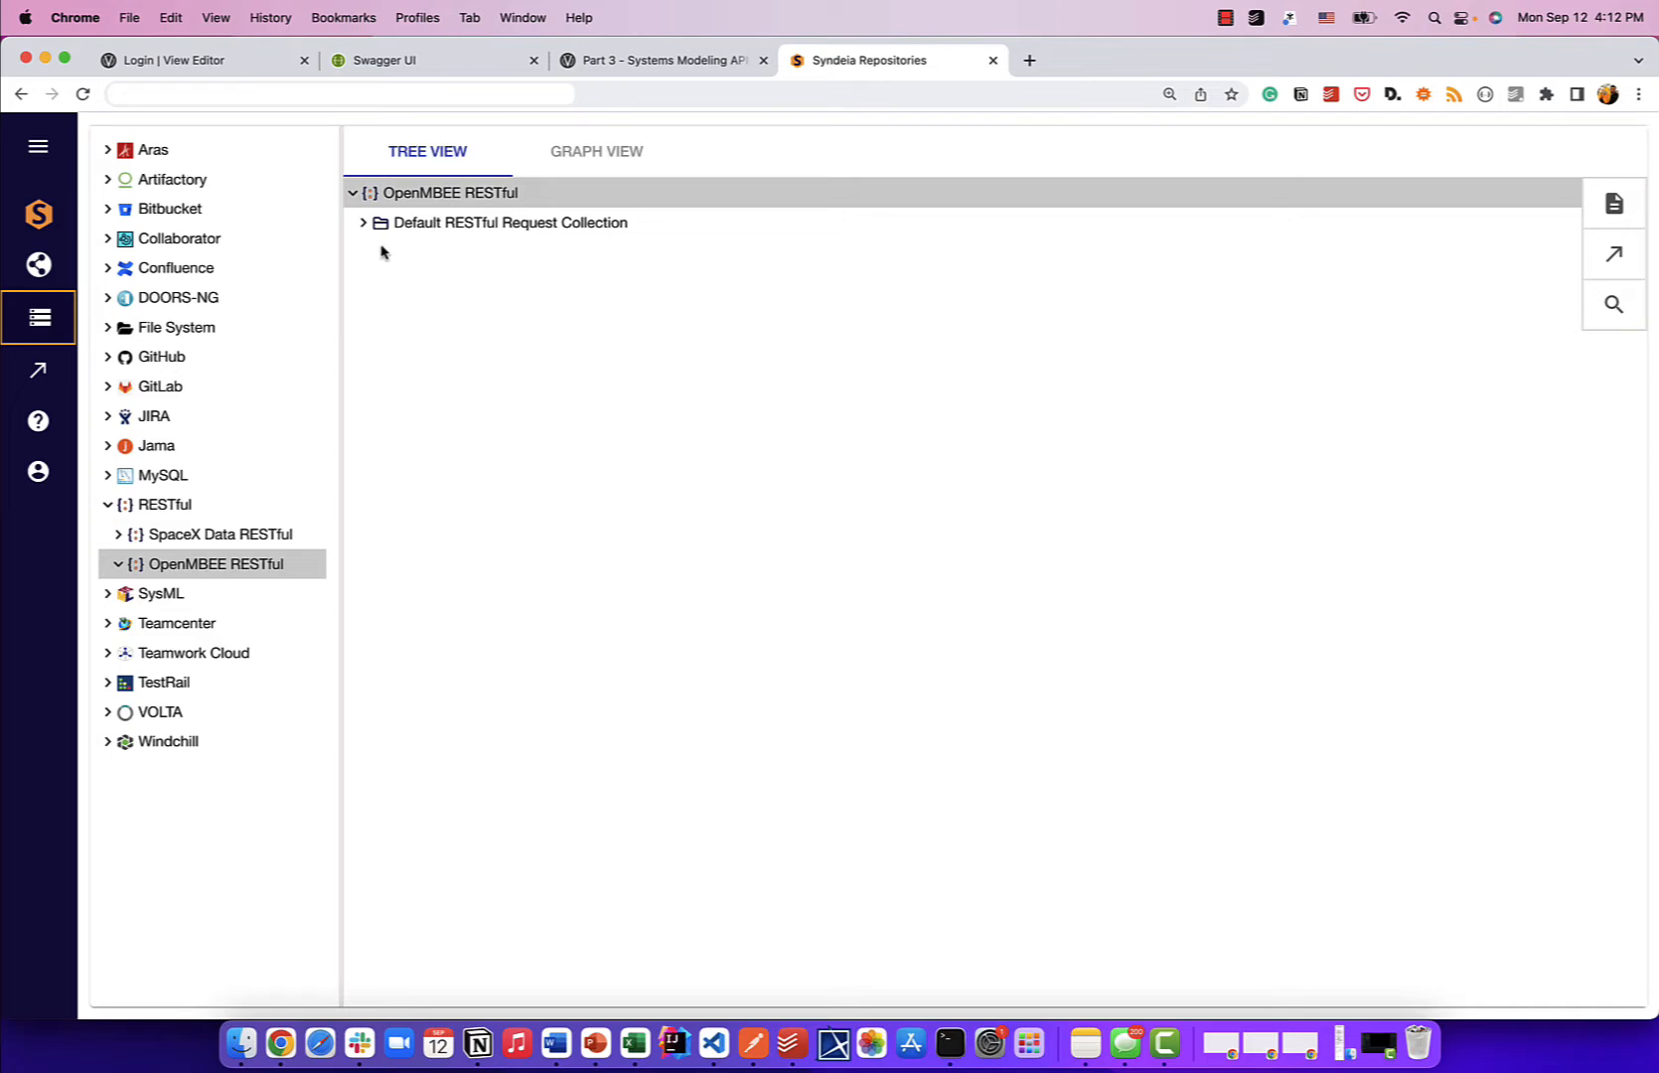
- Switch to the OpenMBEE View Editor and log in with the account username and password
{"action": "left_click", "coordinate": [237, 66]}
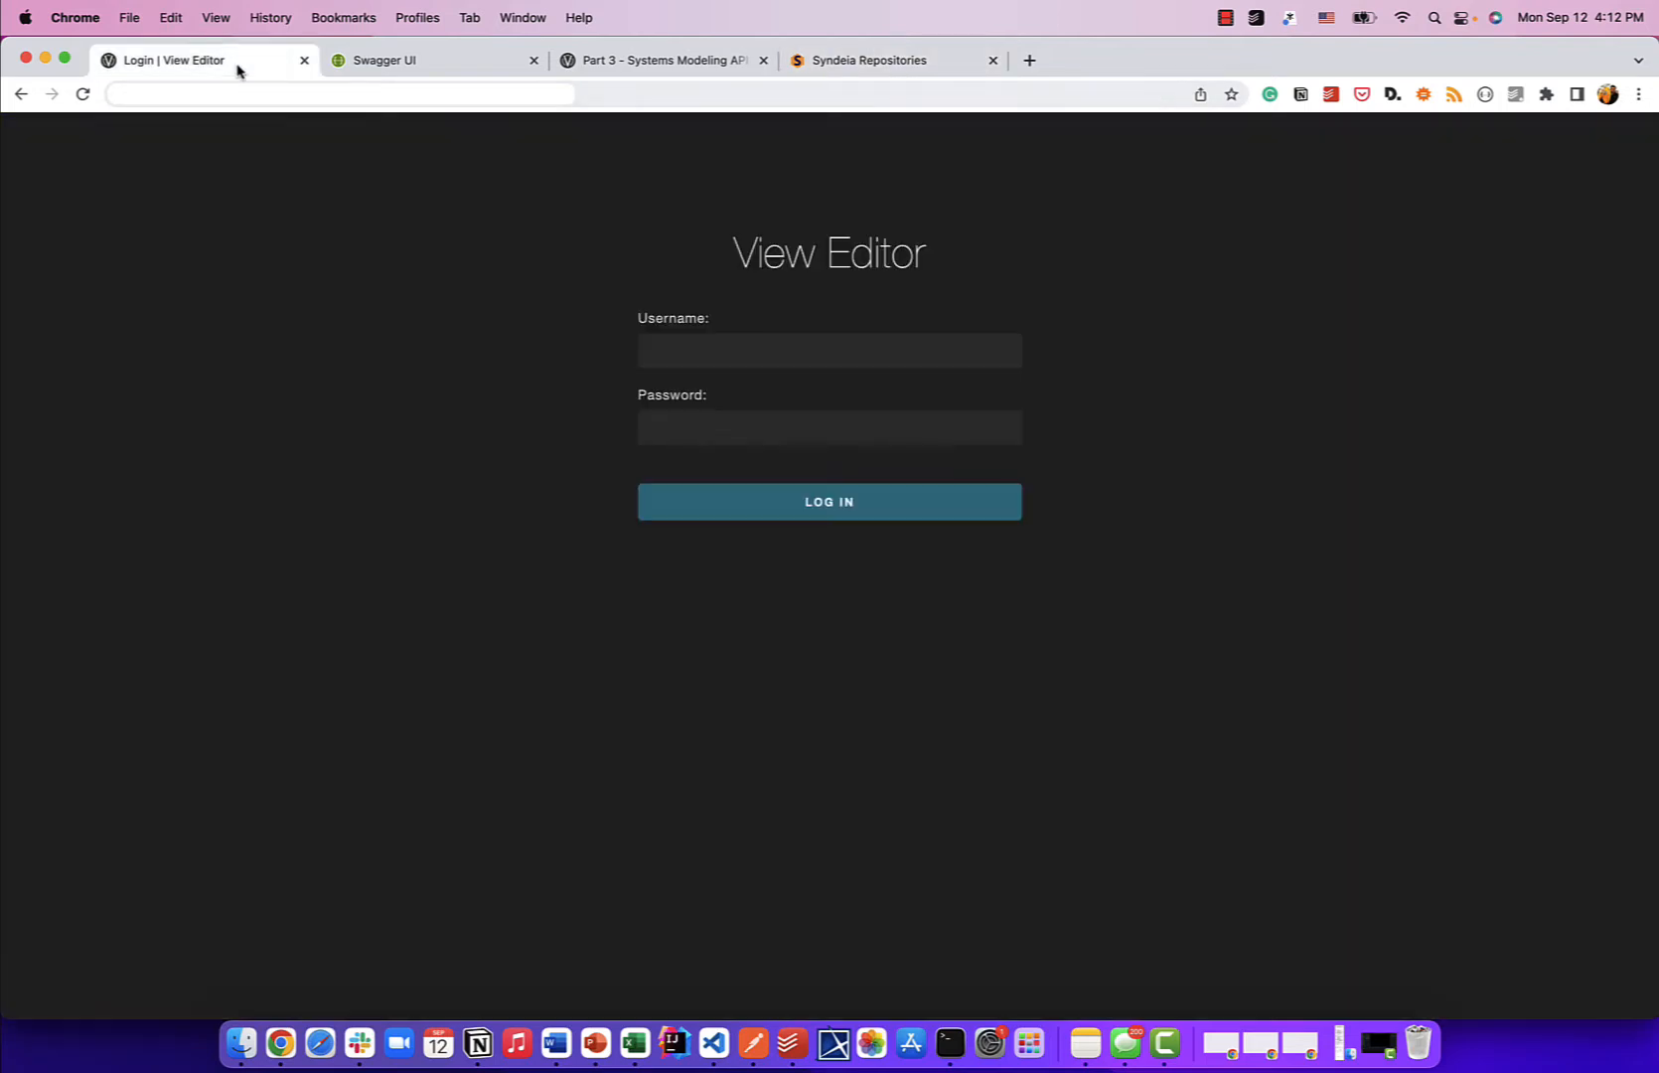
{"action": "left_click", "coordinate": [752, 353]}
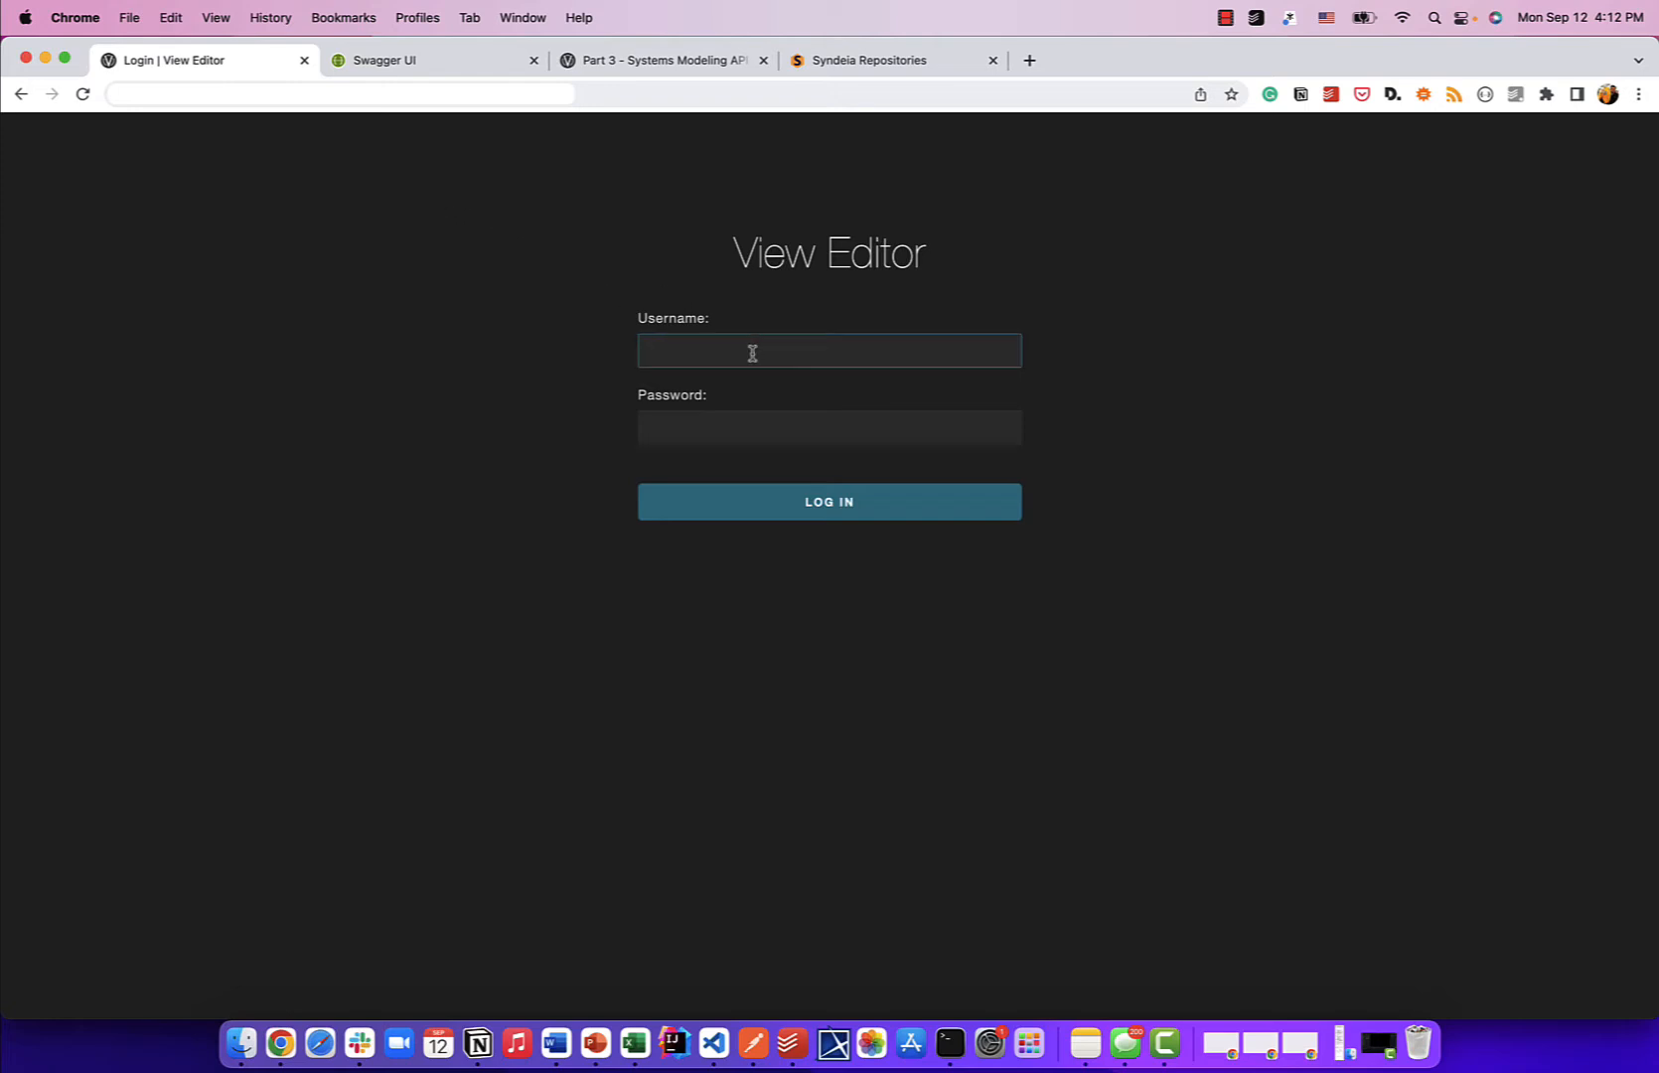
{"action": "type", "text": "manas"}
{"action": "key", "text": "Tab"}
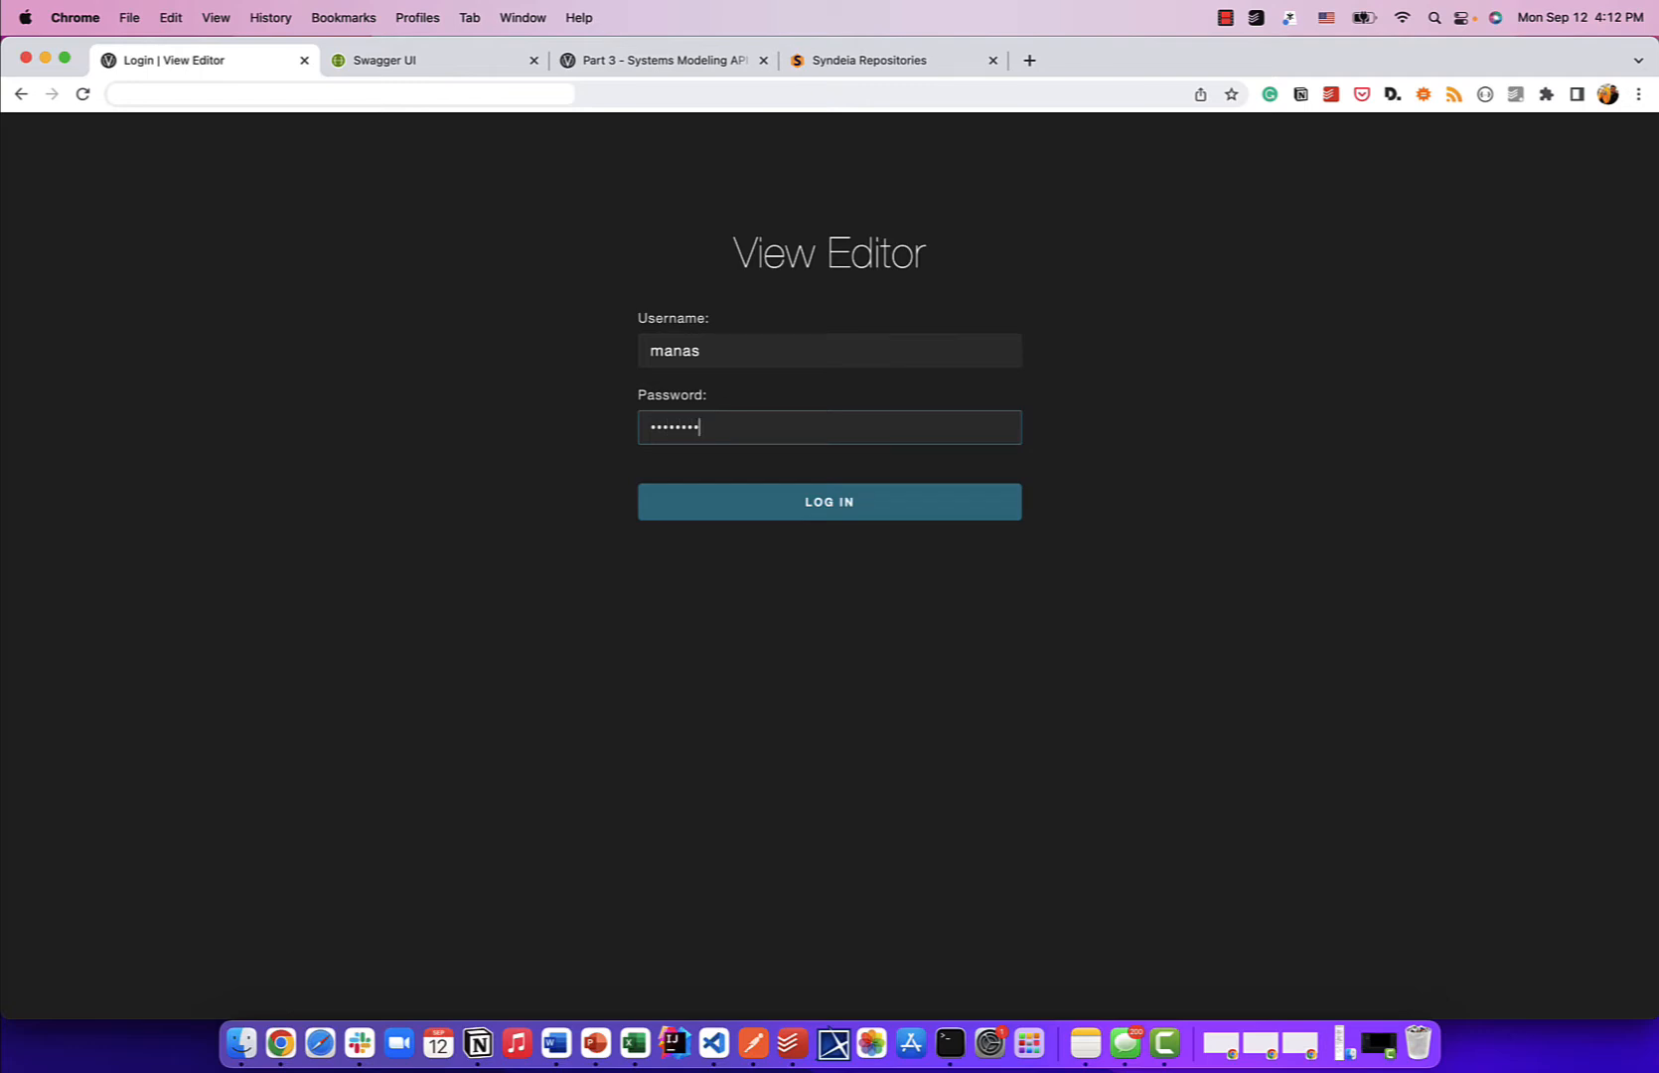
{"action": "left_click", "coordinate": [782, 508]}
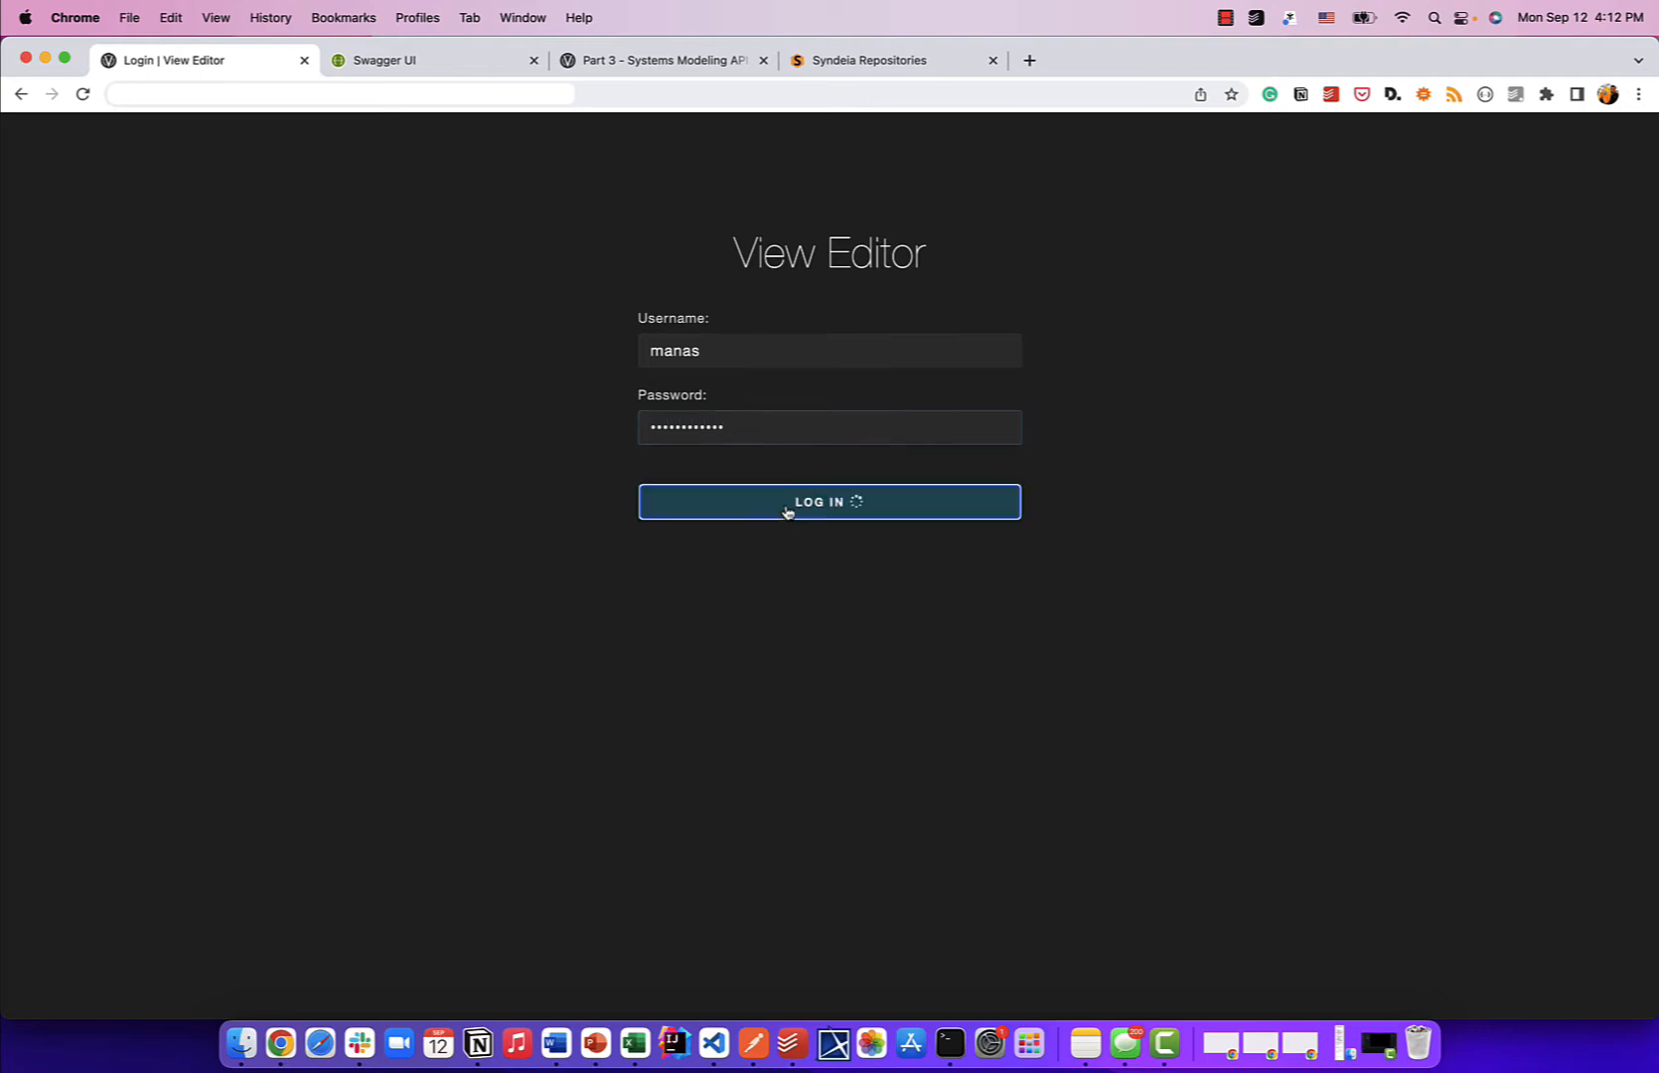
- Choose the SST org and the SysML v2 Submission (SST) project, and continue into the project
{"action": "left_click", "coordinate": [670, 369]}
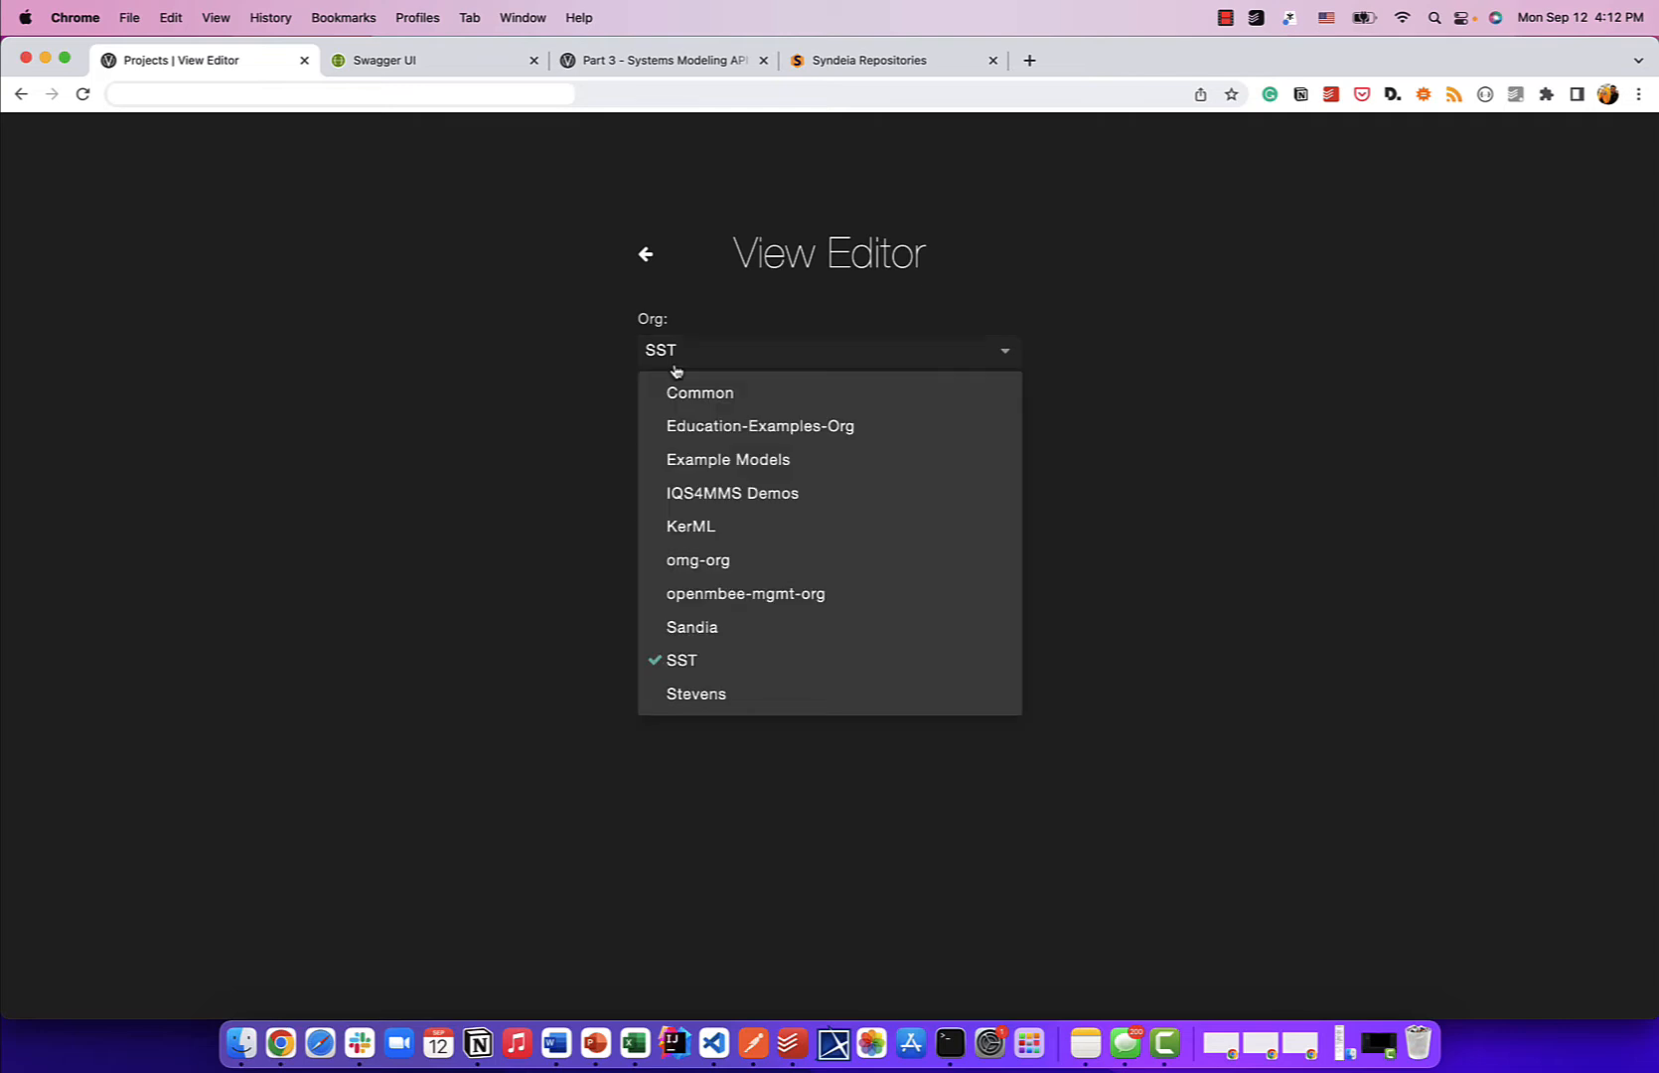
{"action": "left_click", "coordinate": [687, 659]}
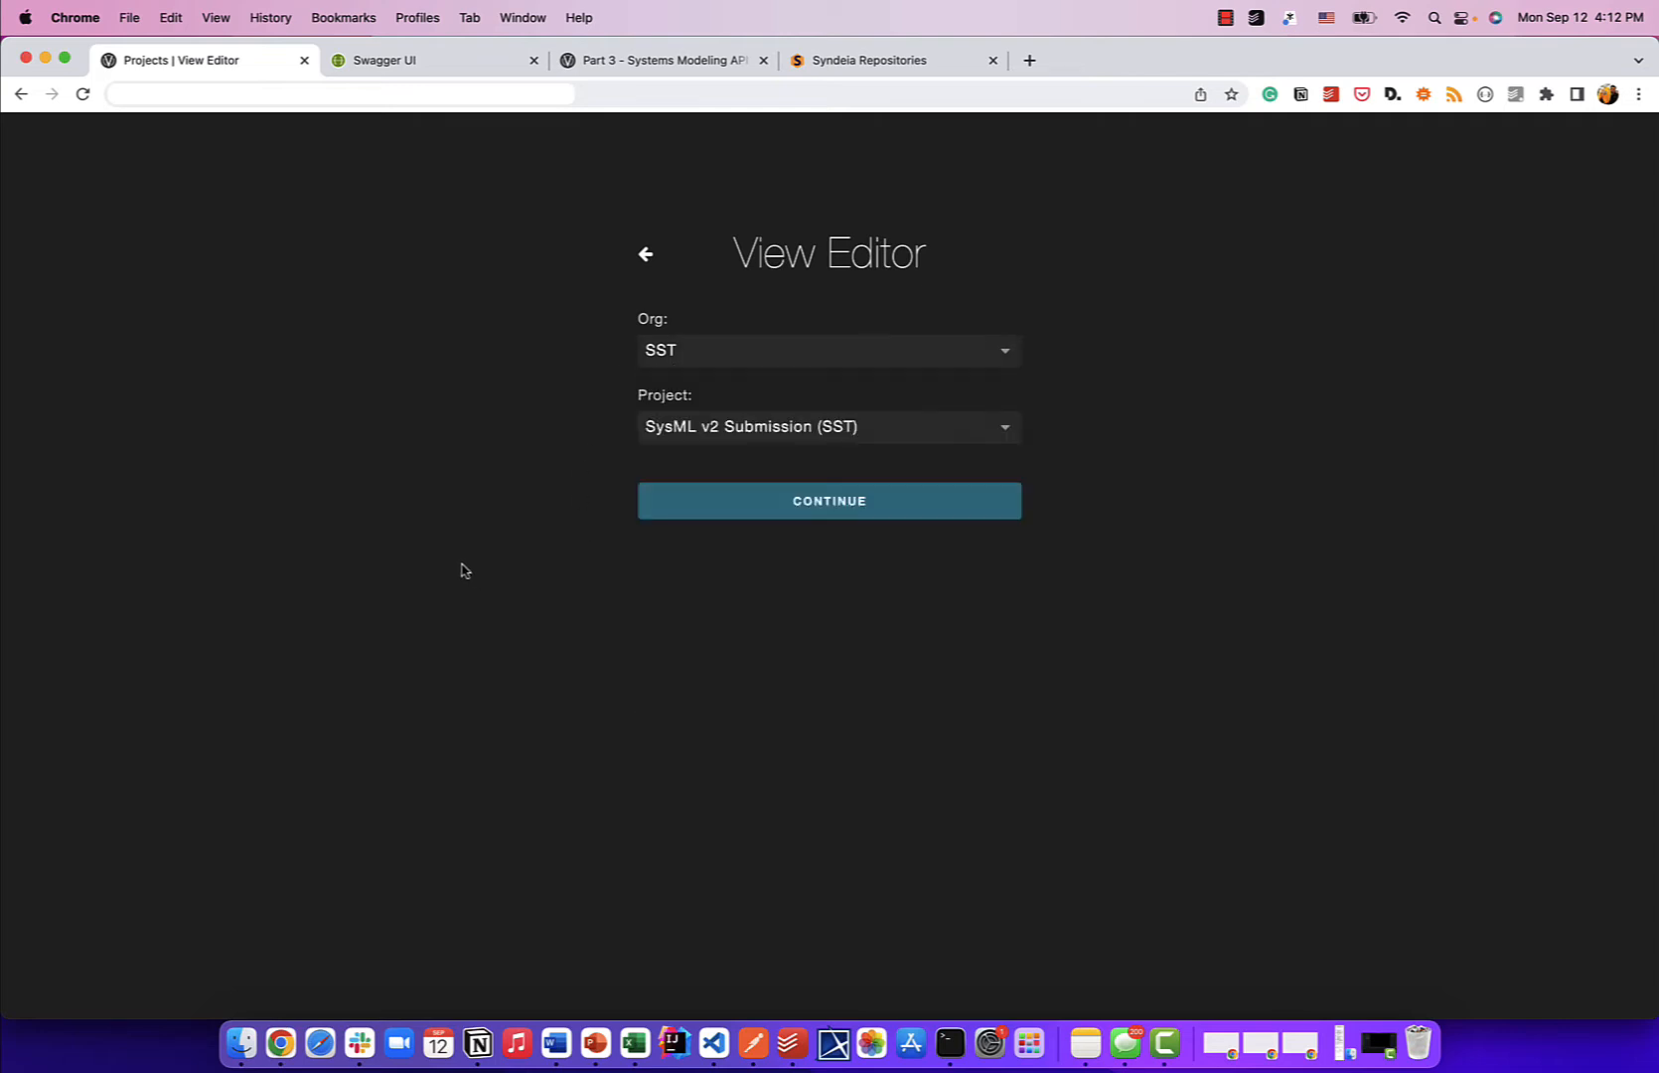
{"action": "left_click", "coordinate": [672, 440]}
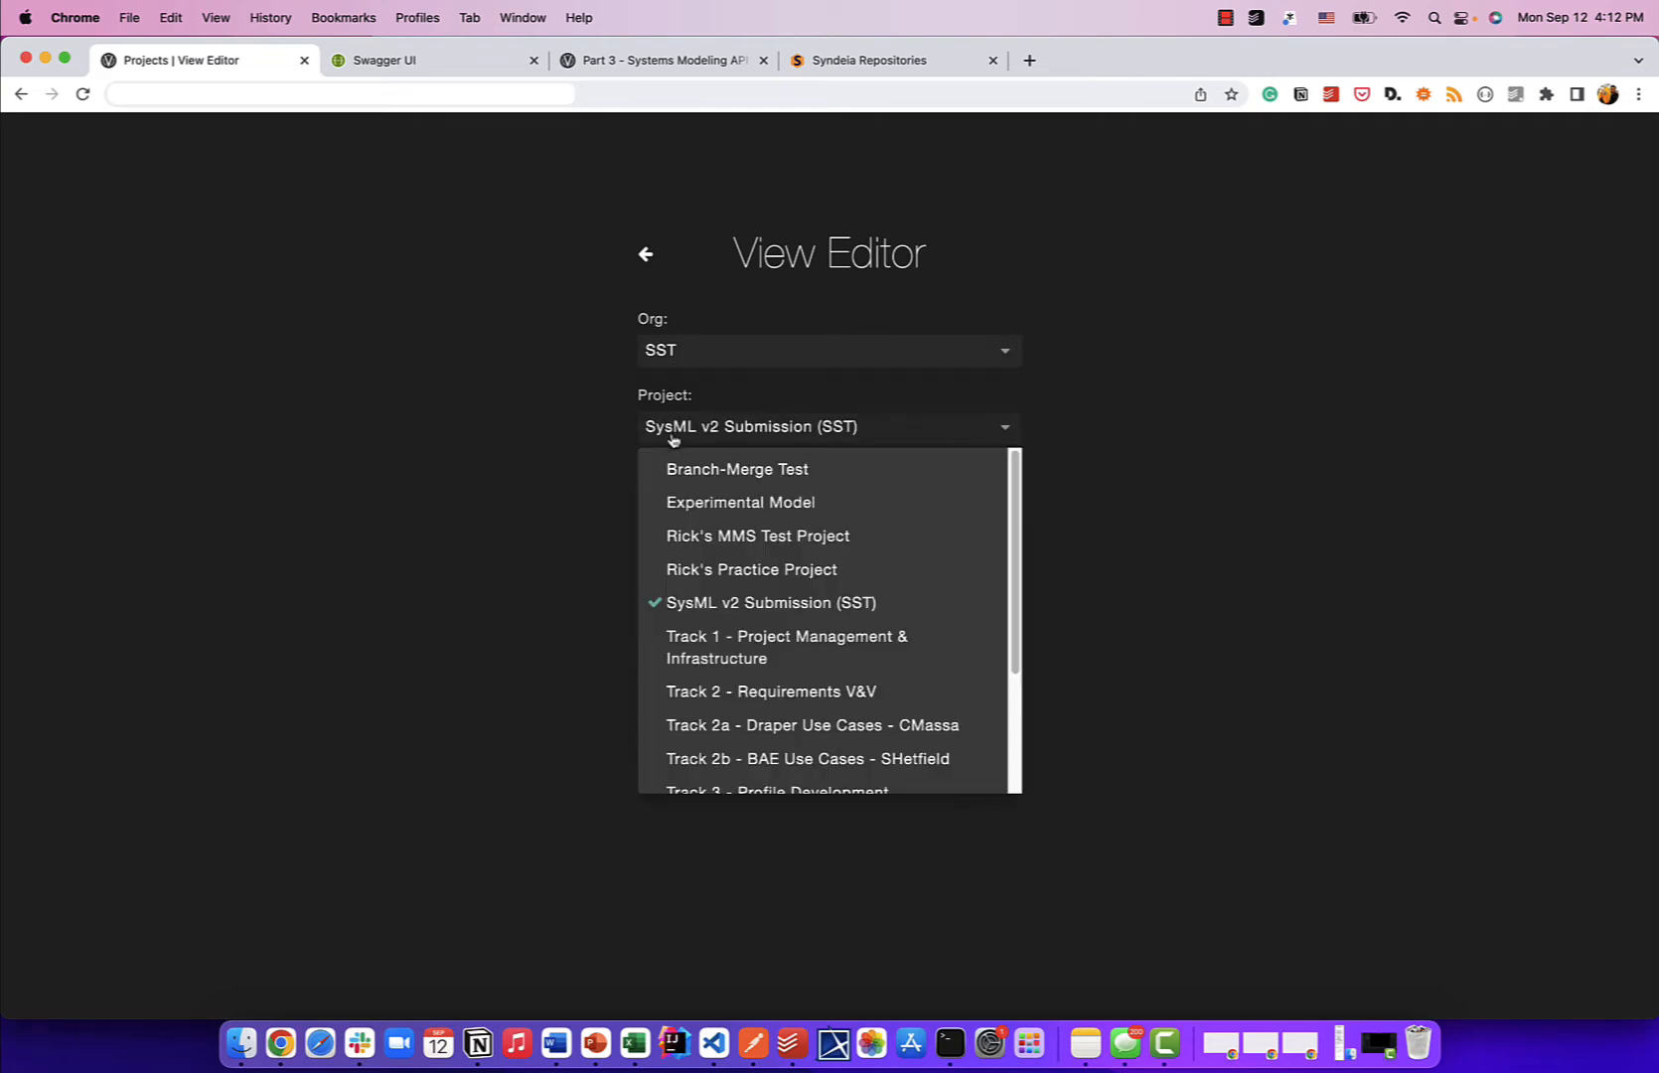
{"action": "left_click", "coordinate": [687, 603]}
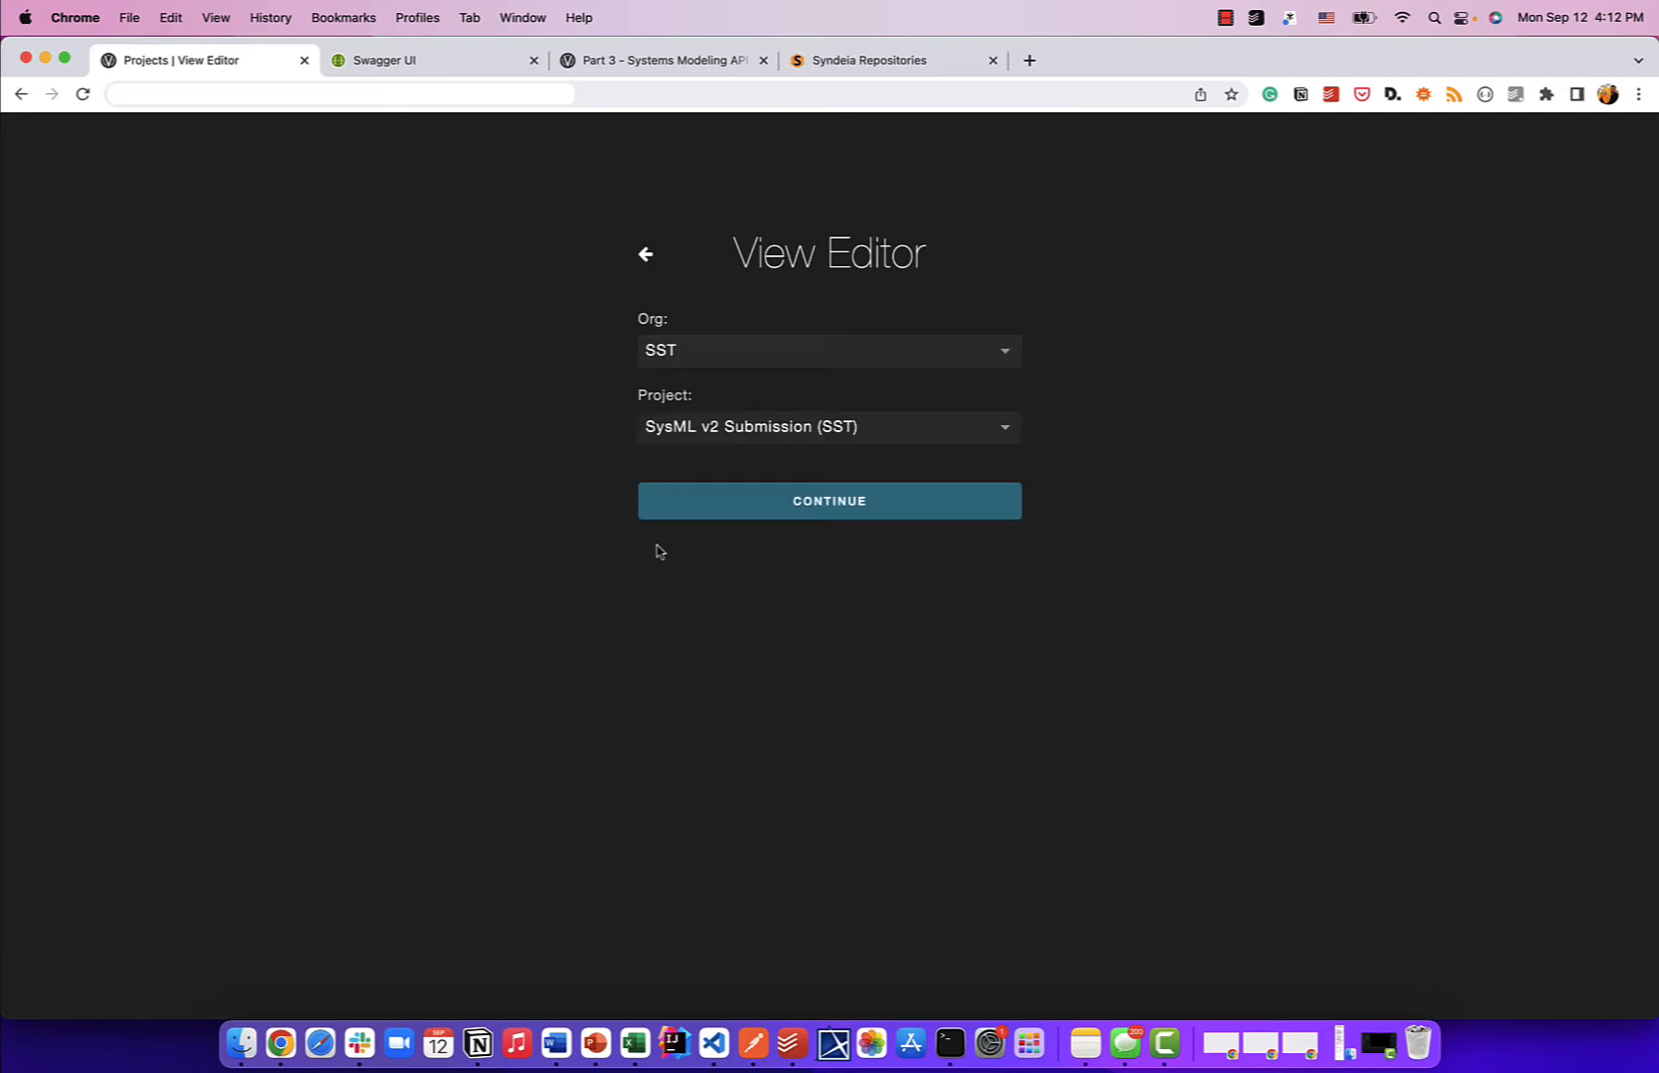
{"action": "left_click", "coordinate": [723, 505]}
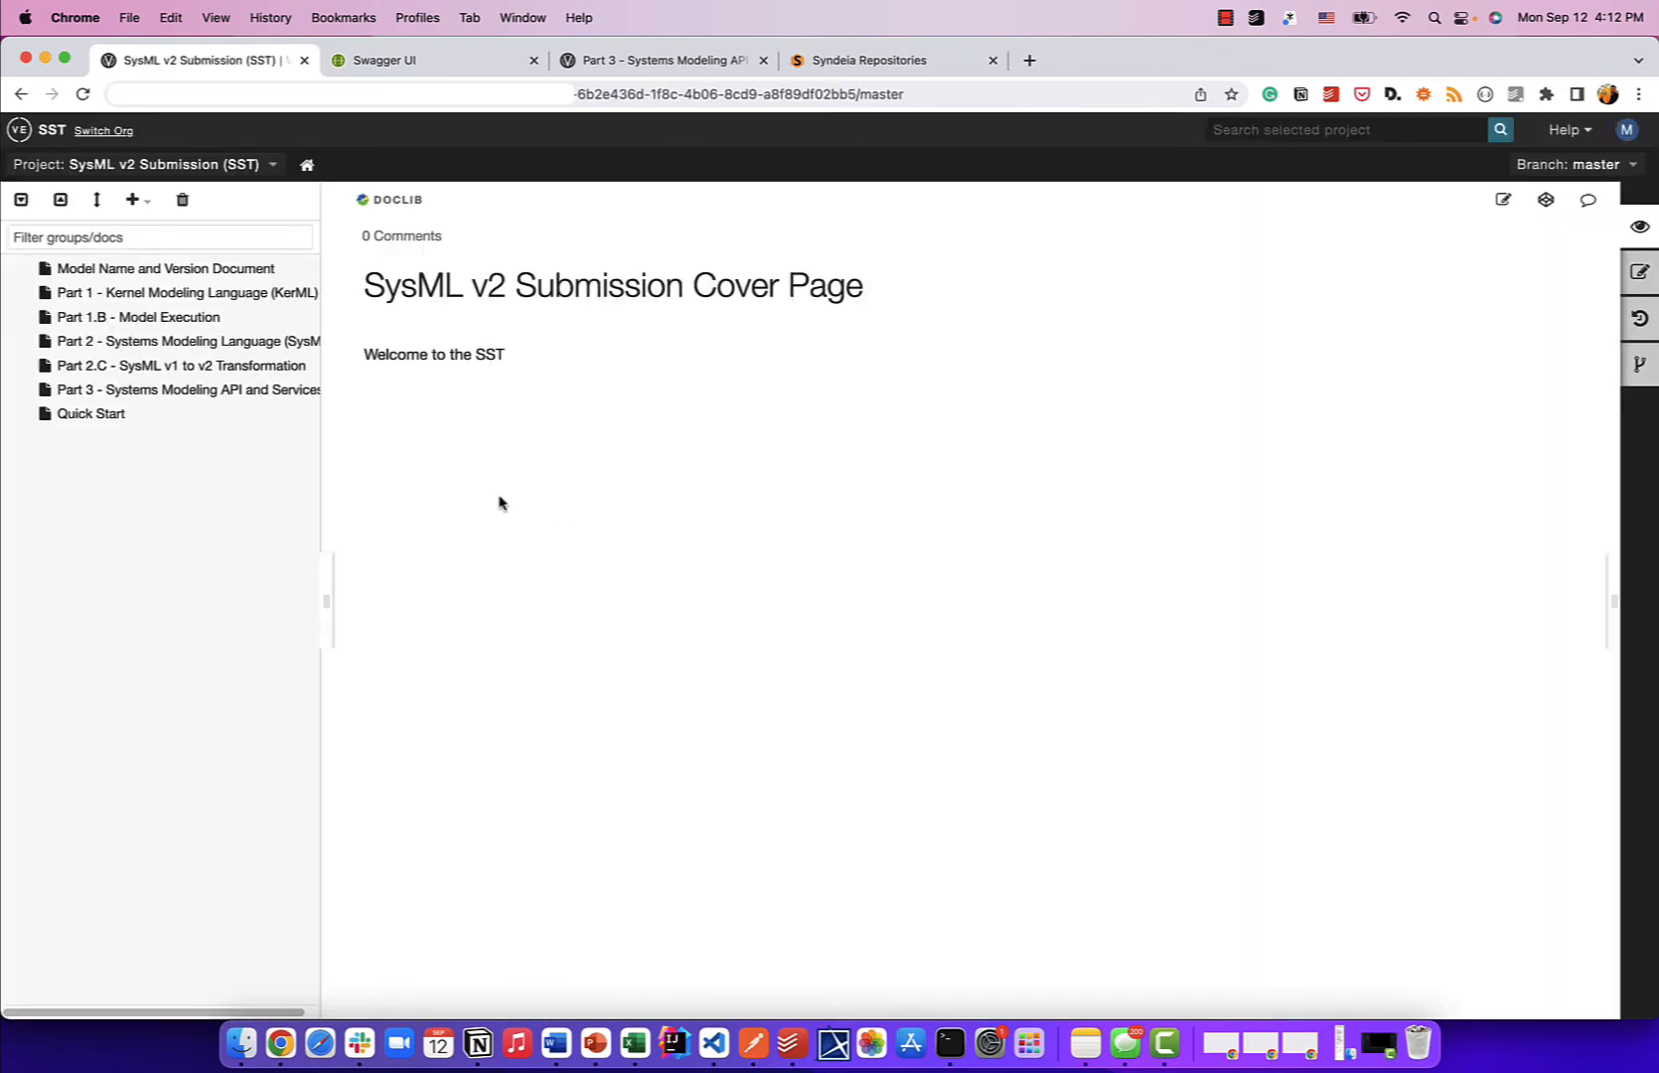
- Widen the document list and open the Part 3 - Systems Modeling API and Services document with its table of contents
{"action": "left_click_drag", "start_coordinate": [326, 594], "coordinate": [380, 596]}
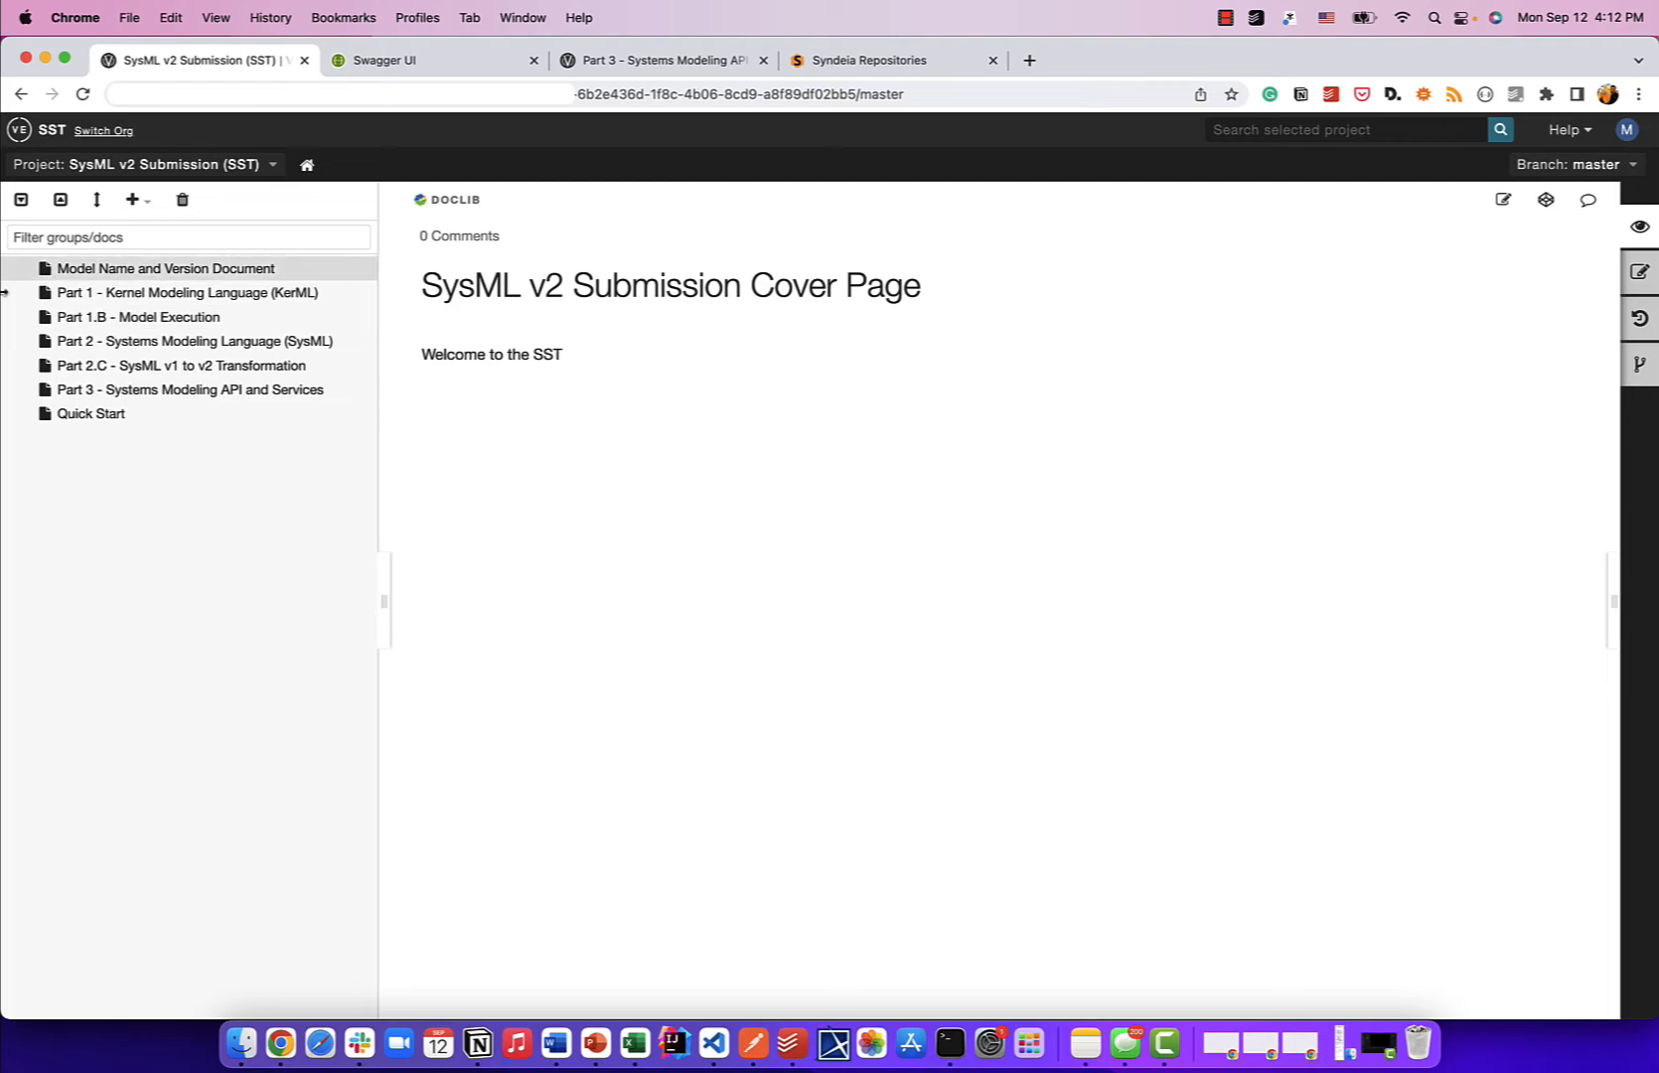
{"action": "left_click", "coordinate": [197, 394]}
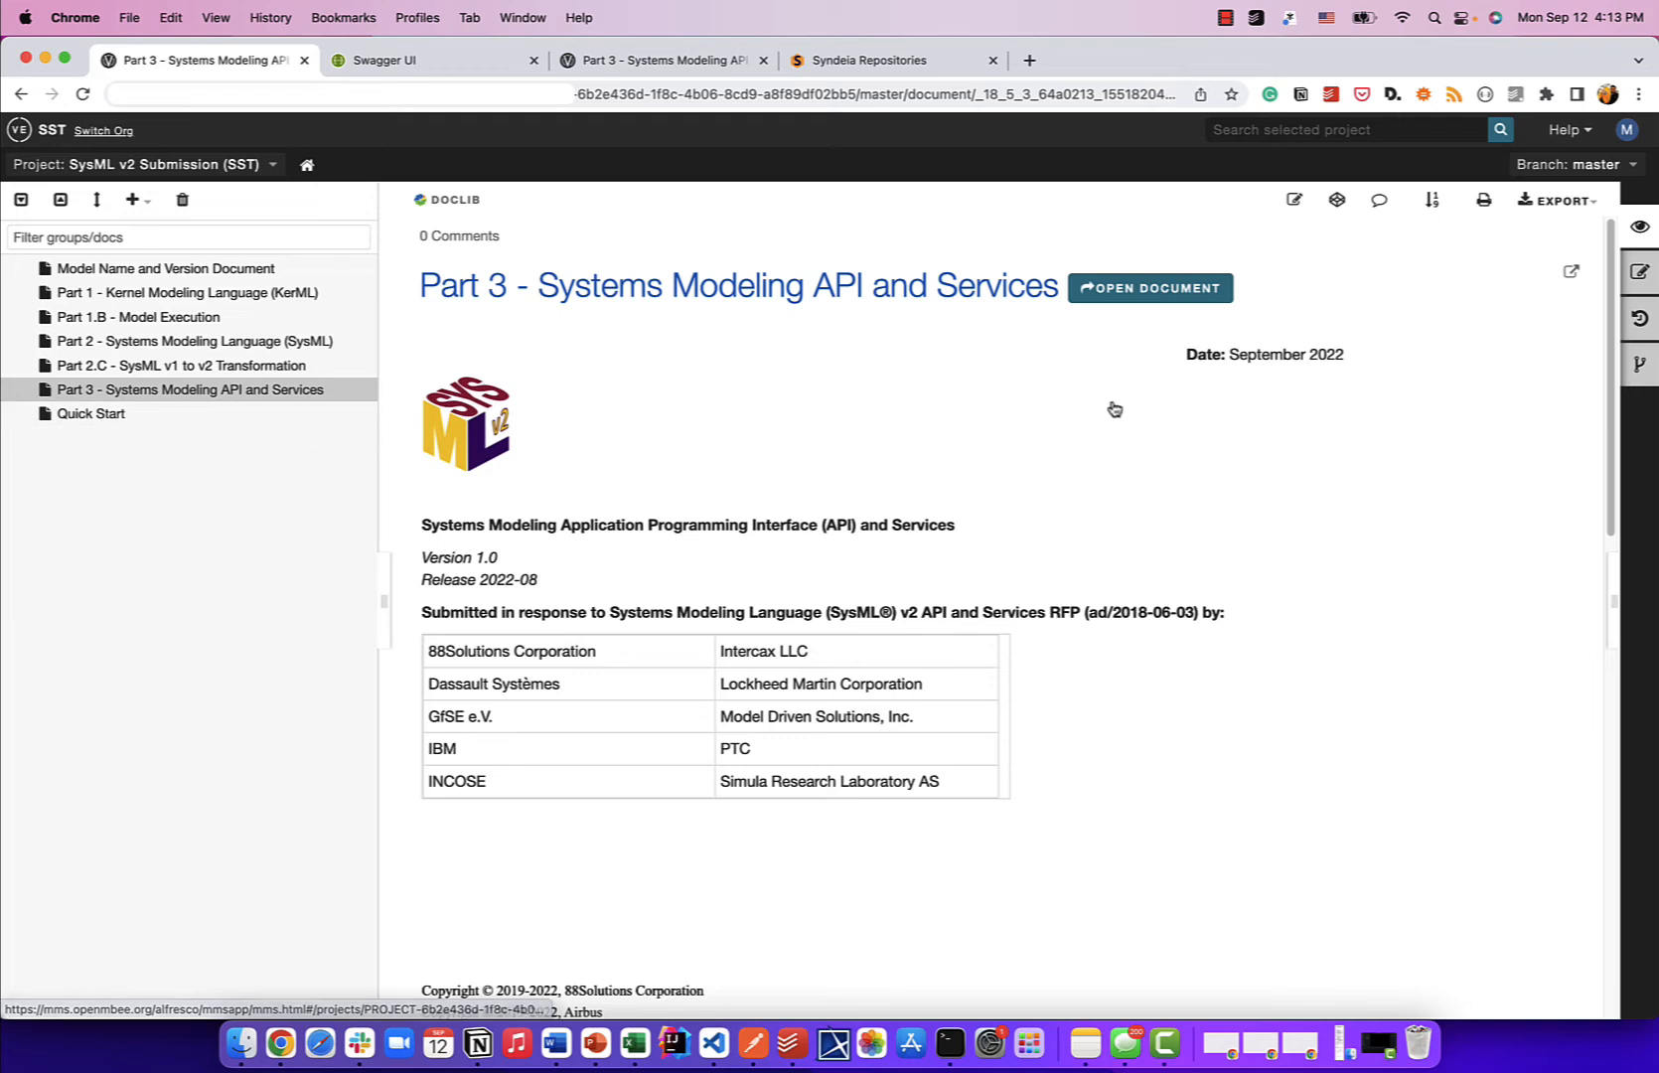
{"action": "left_click", "coordinate": [1151, 290]}
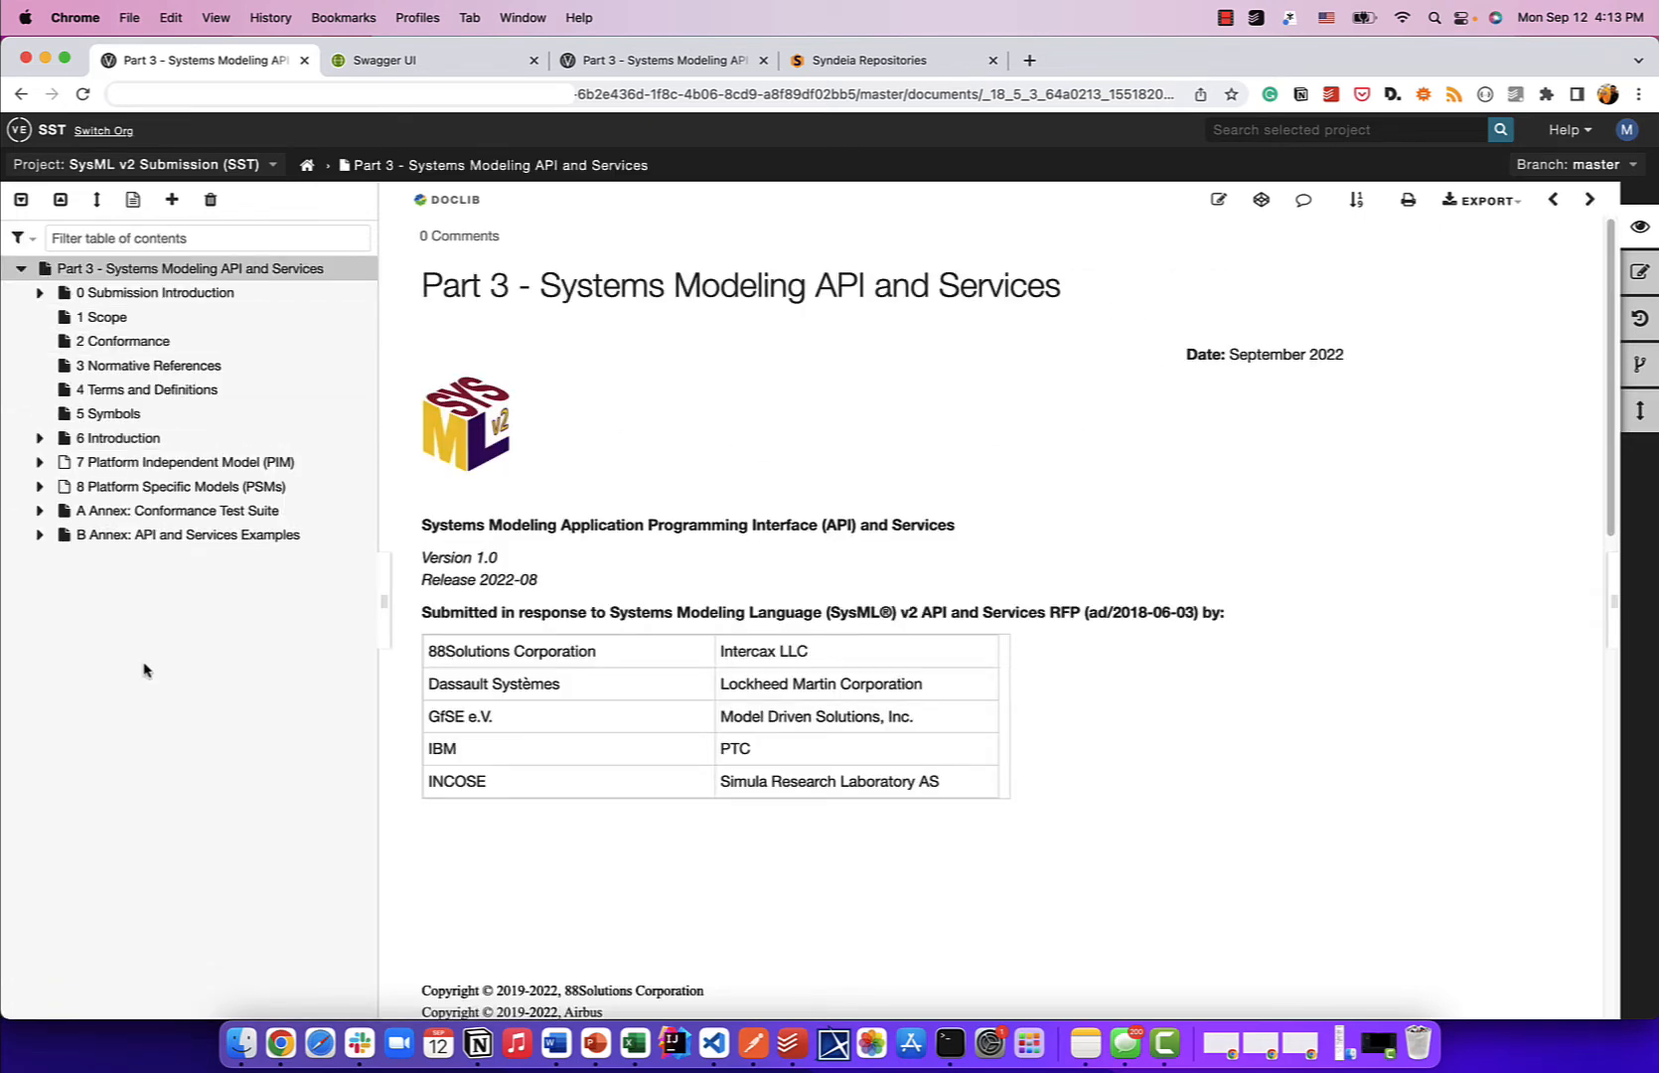
- Switch to the Model Management Service Swagger page and examine its ticket, org, project and ref endpoints
{"action": "left_click", "coordinate": [443, 70]}
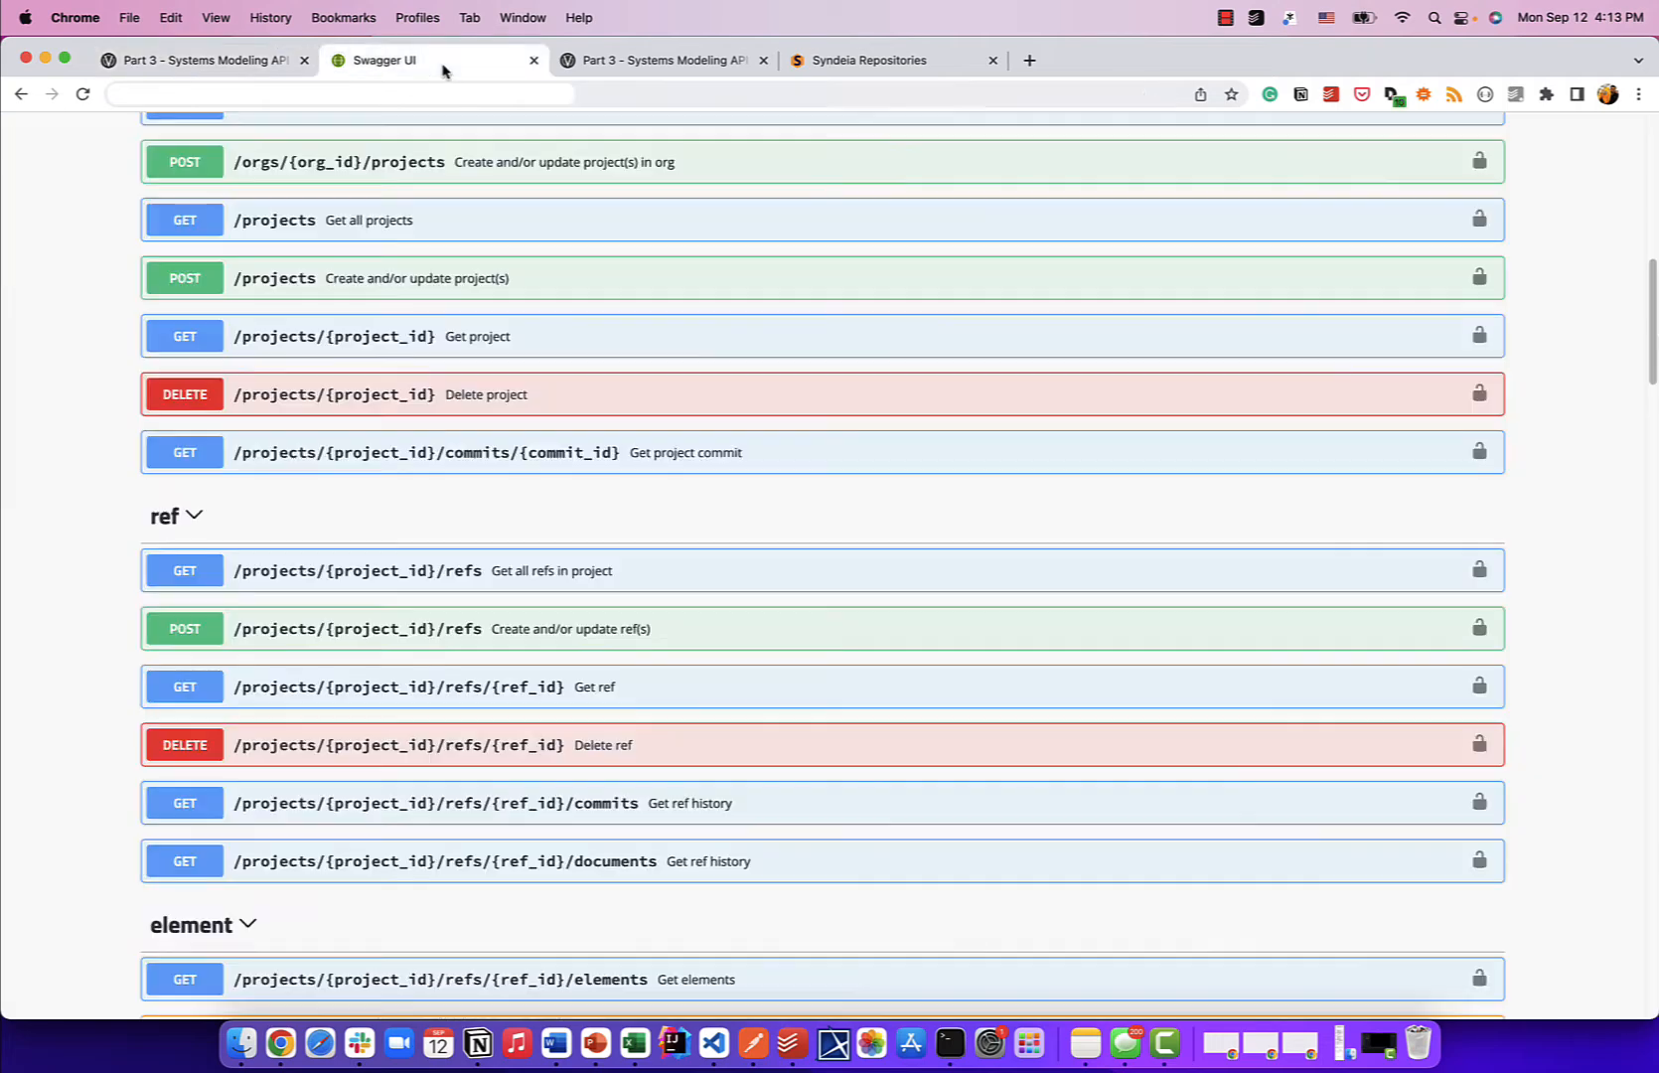
{"action": "scroll", "coordinate": [481, 551], "scroll_direction": "up", "scroll_amount": 10}
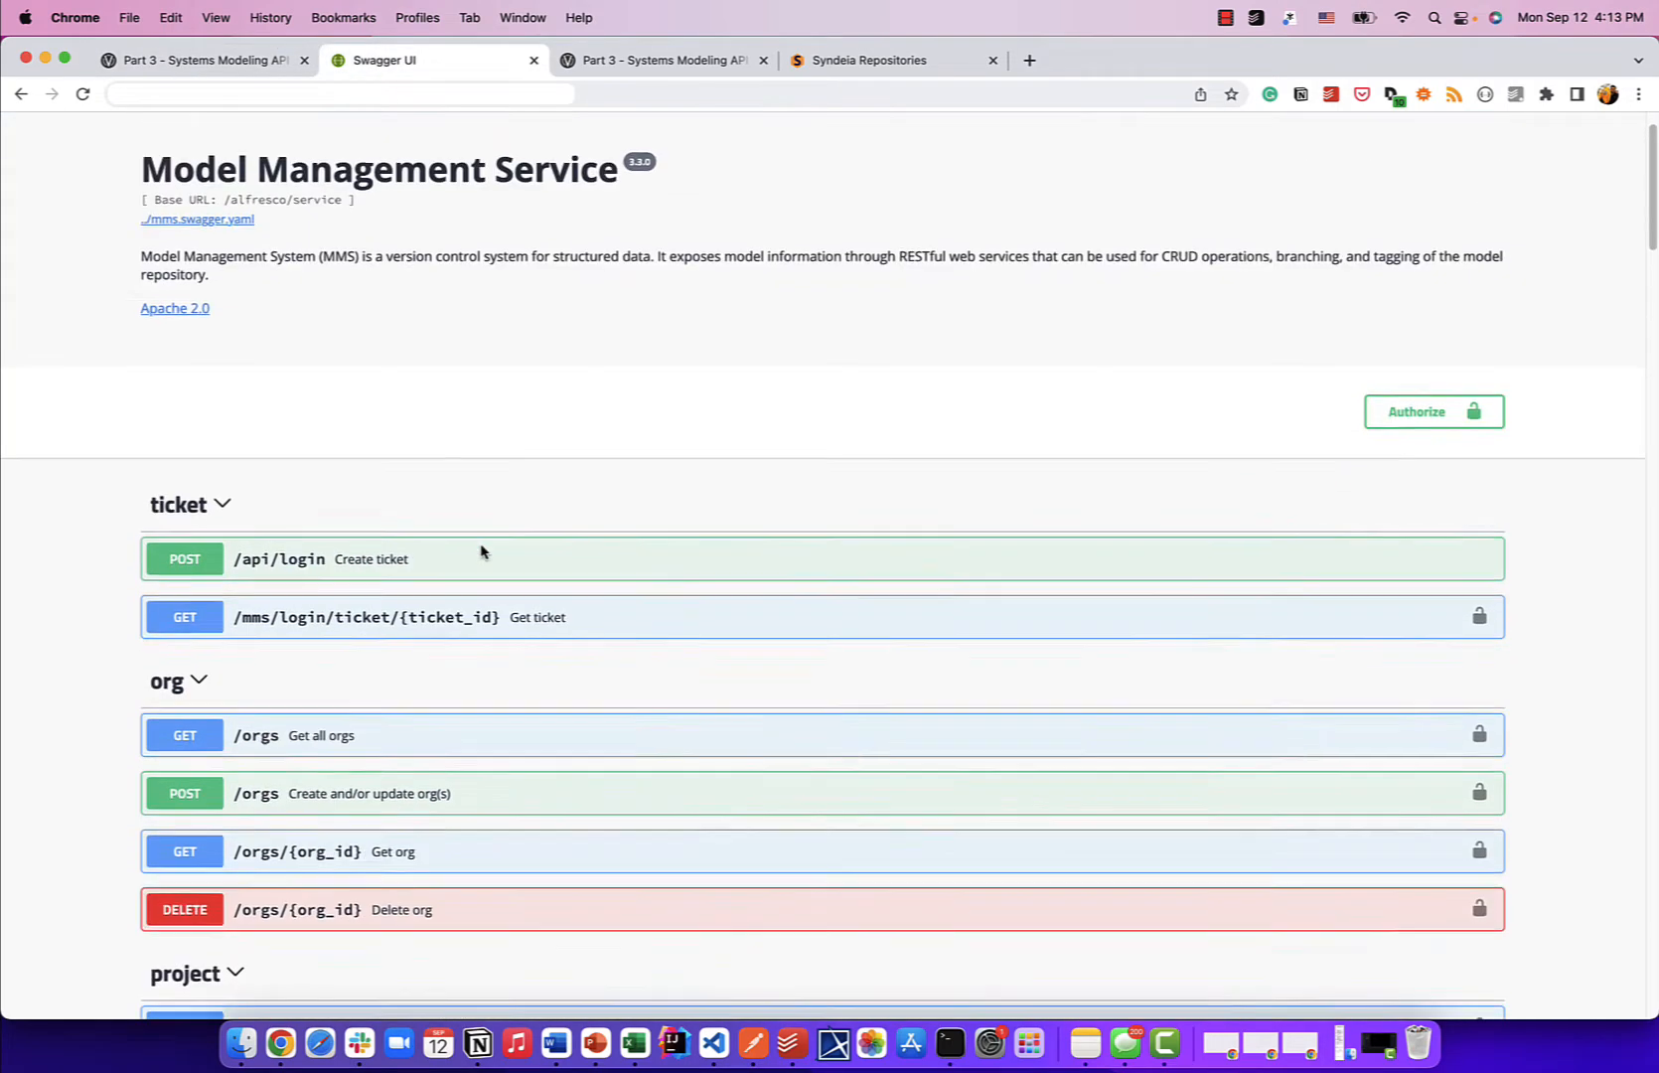
{"action": "scroll", "coordinate": [481, 552], "scroll_direction": "down", "scroll_amount": 3}
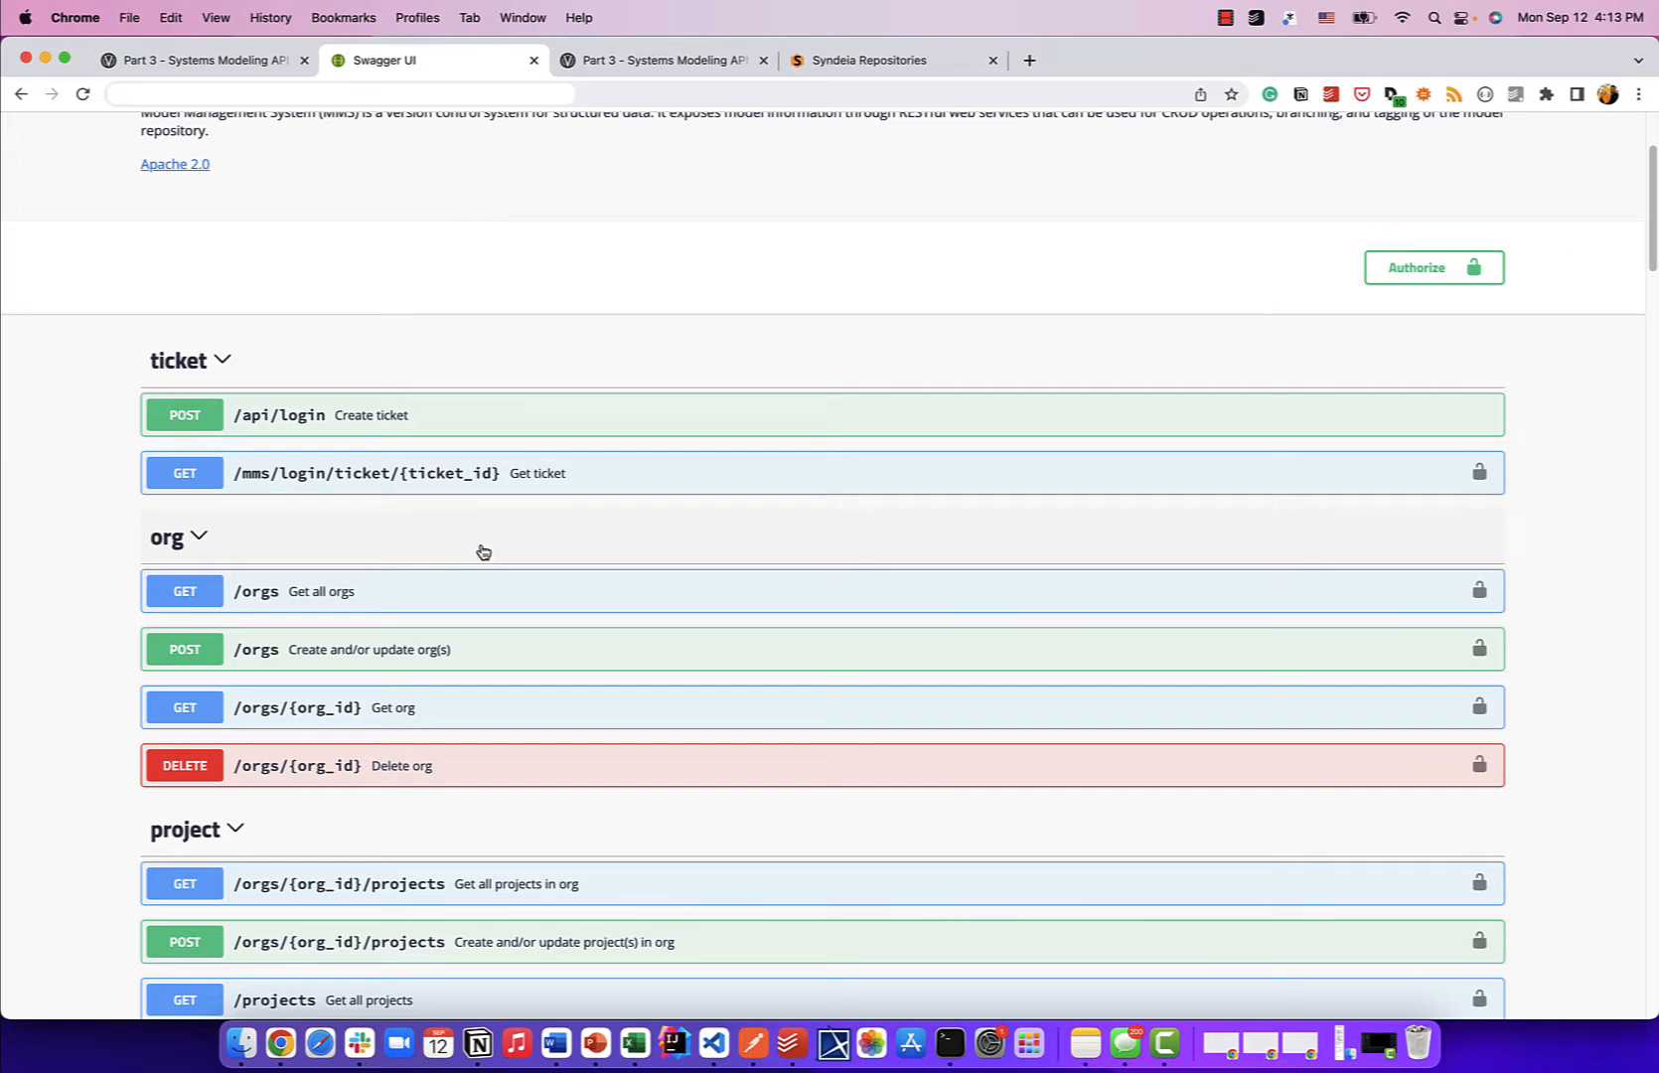
{"action": "scroll", "coordinate": [483, 551], "scroll_direction": "down", "scroll_amount": 1}
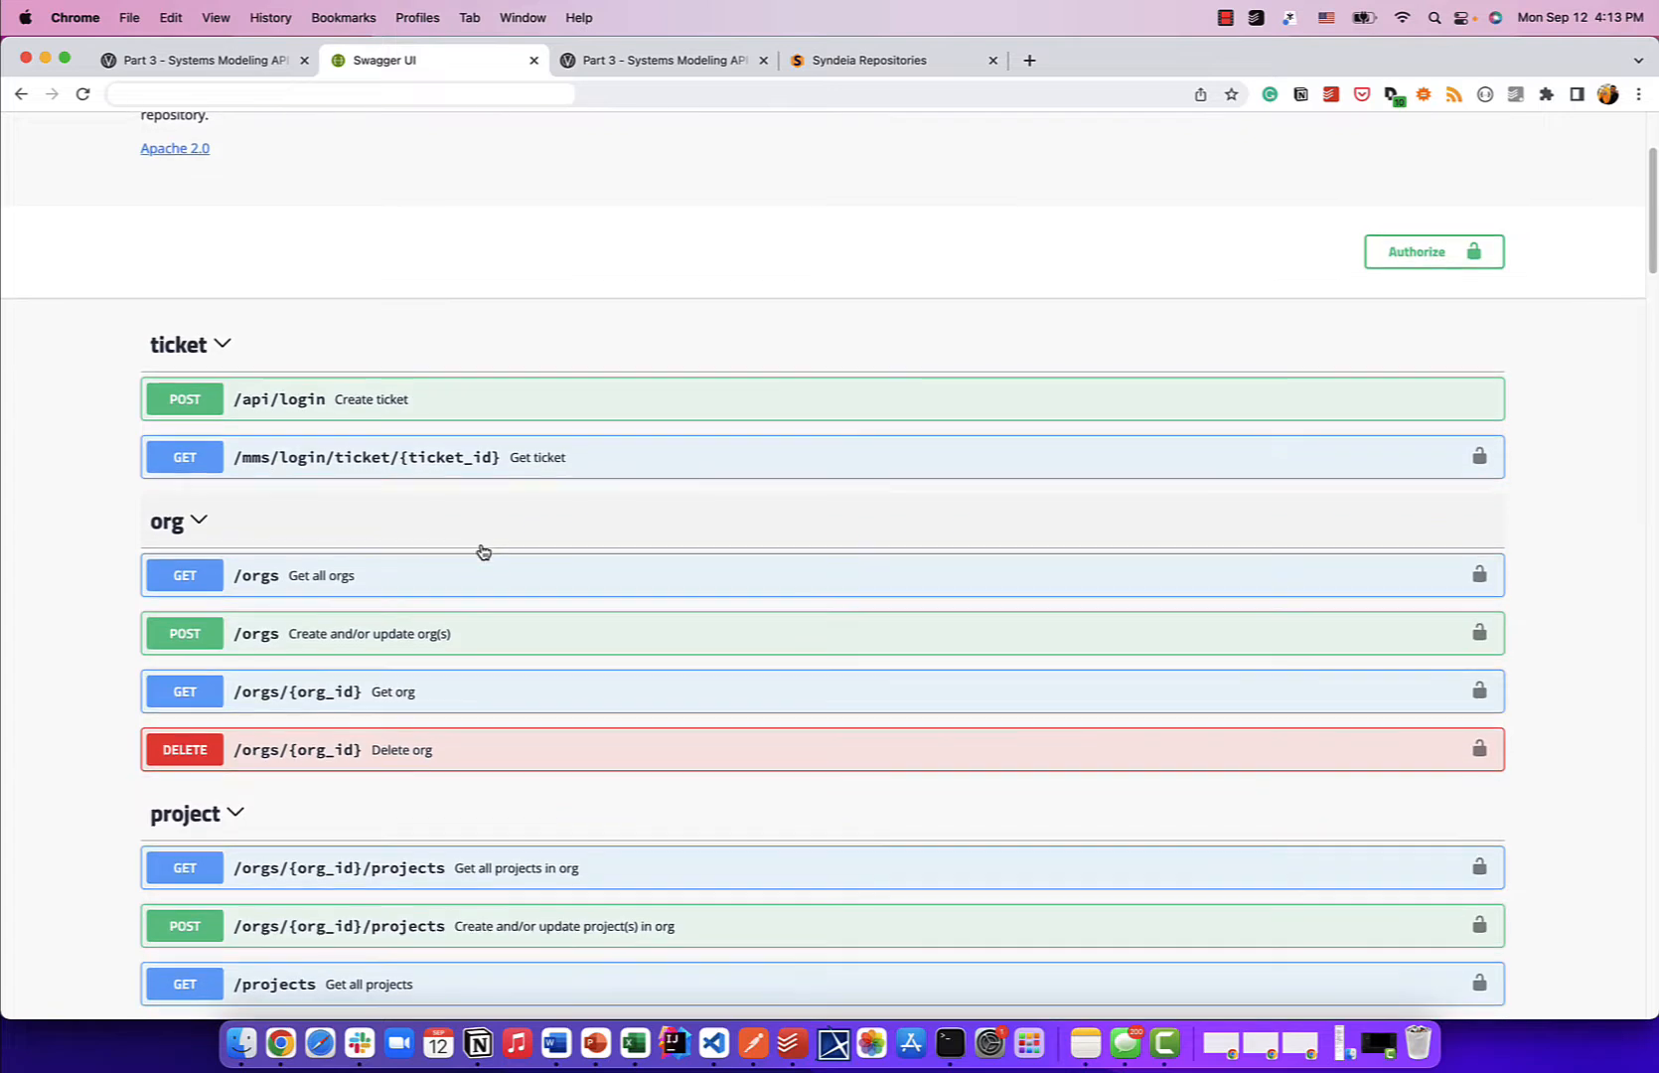
{"action": "scroll", "coordinate": [483, 551], "scroll_direction": "down", "scroll_amount": 2}
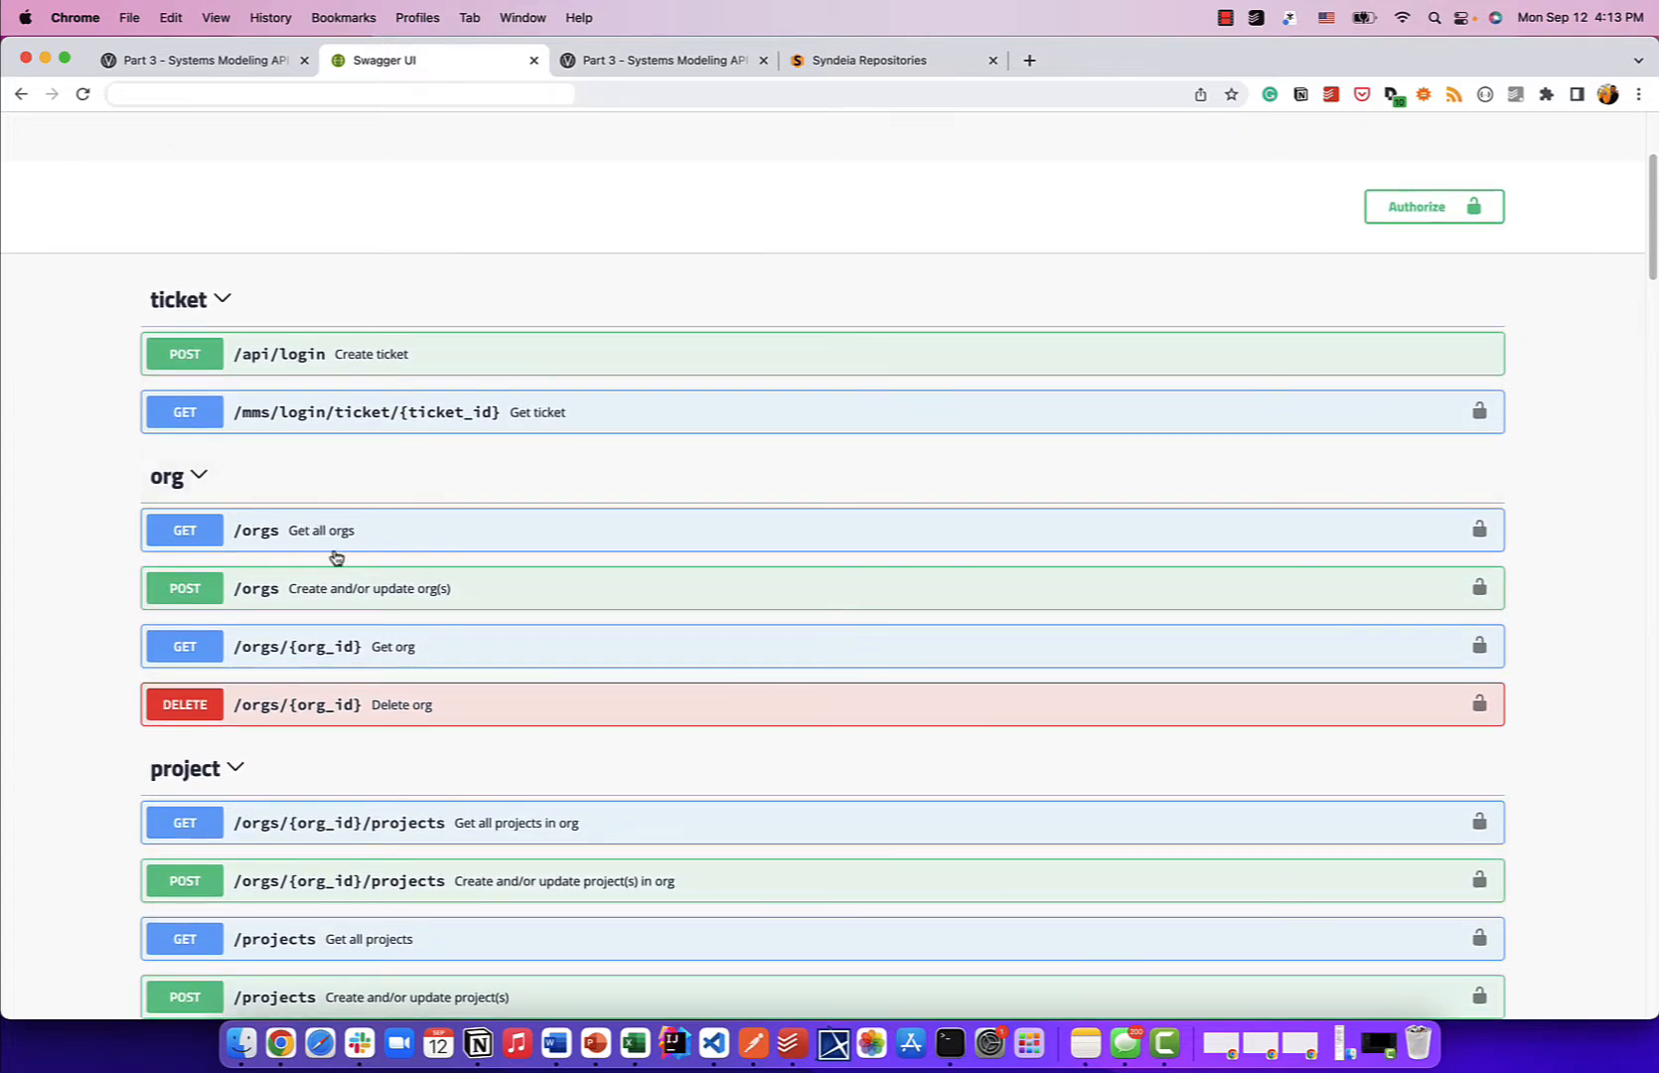
{"action": "scroll", "coordinate": [347, 554], "scroll_direction": "down", "scroll_amount": 1}
{"action": "scroll", "coordinate": [346, 555], "scroll_direction": "down", "scroll_amount": 5}
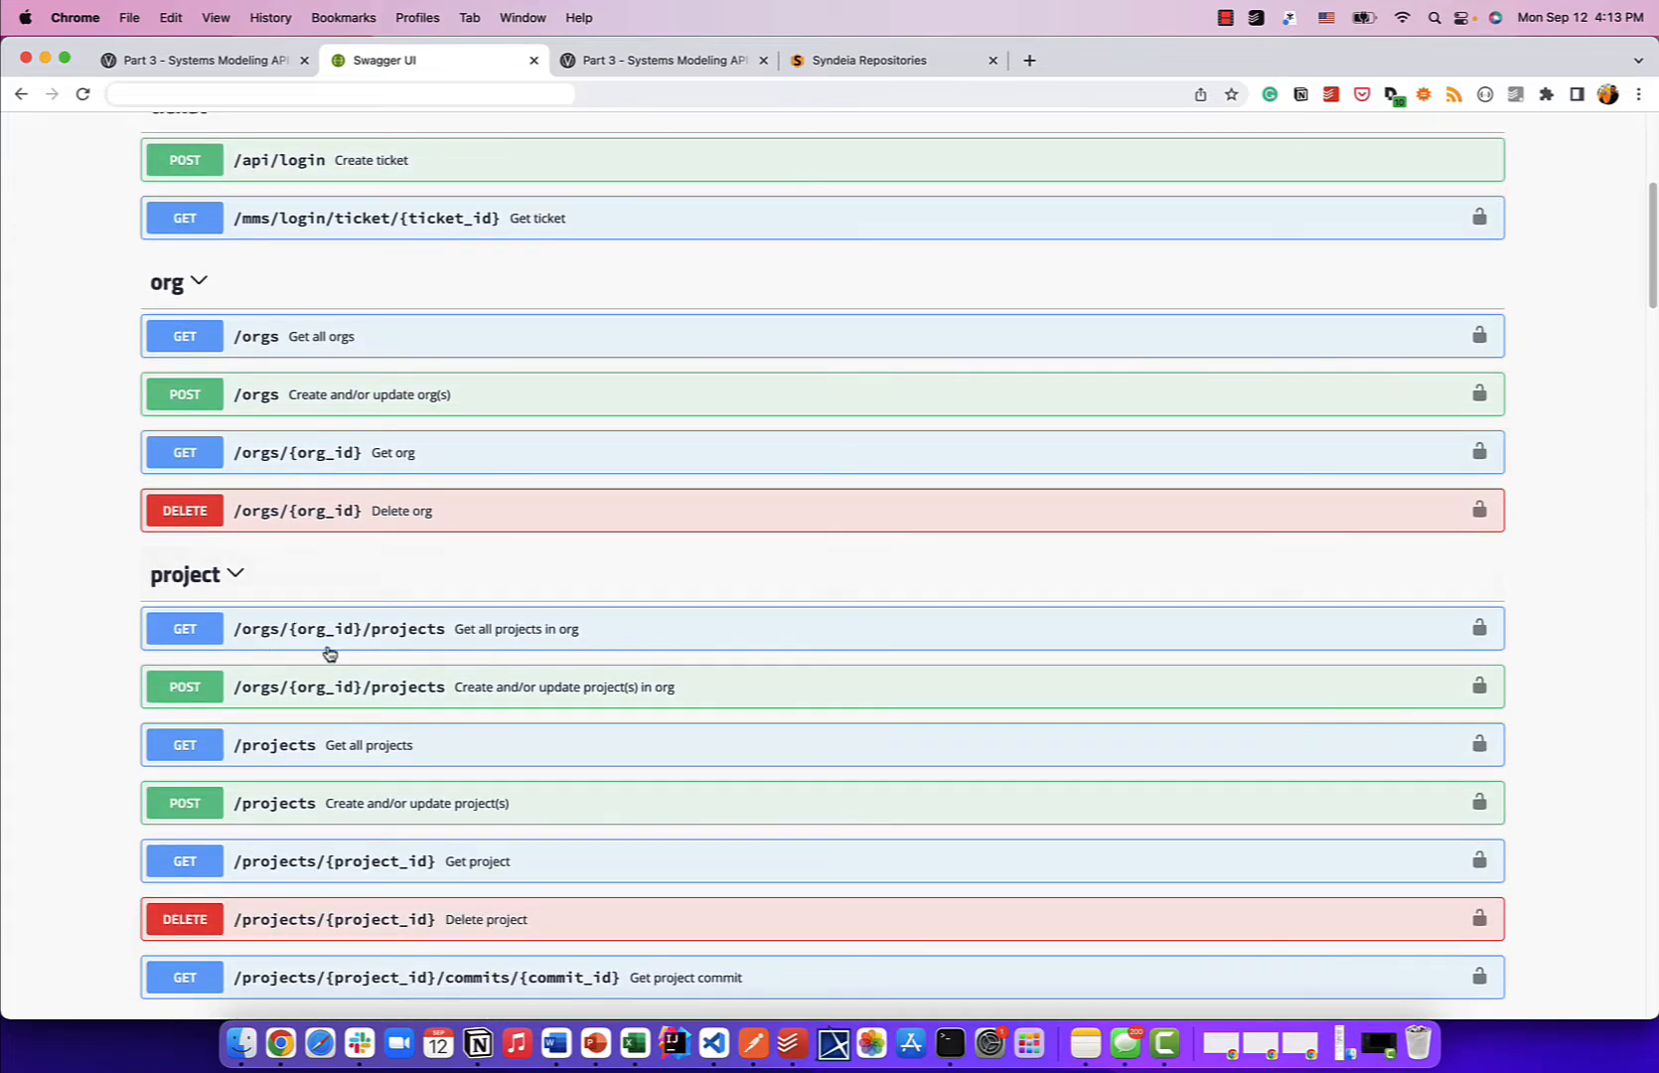
{"action": "scroll", "coordinate": [328, 651], "scroll_direction": "down", "scroll_amount": 5}
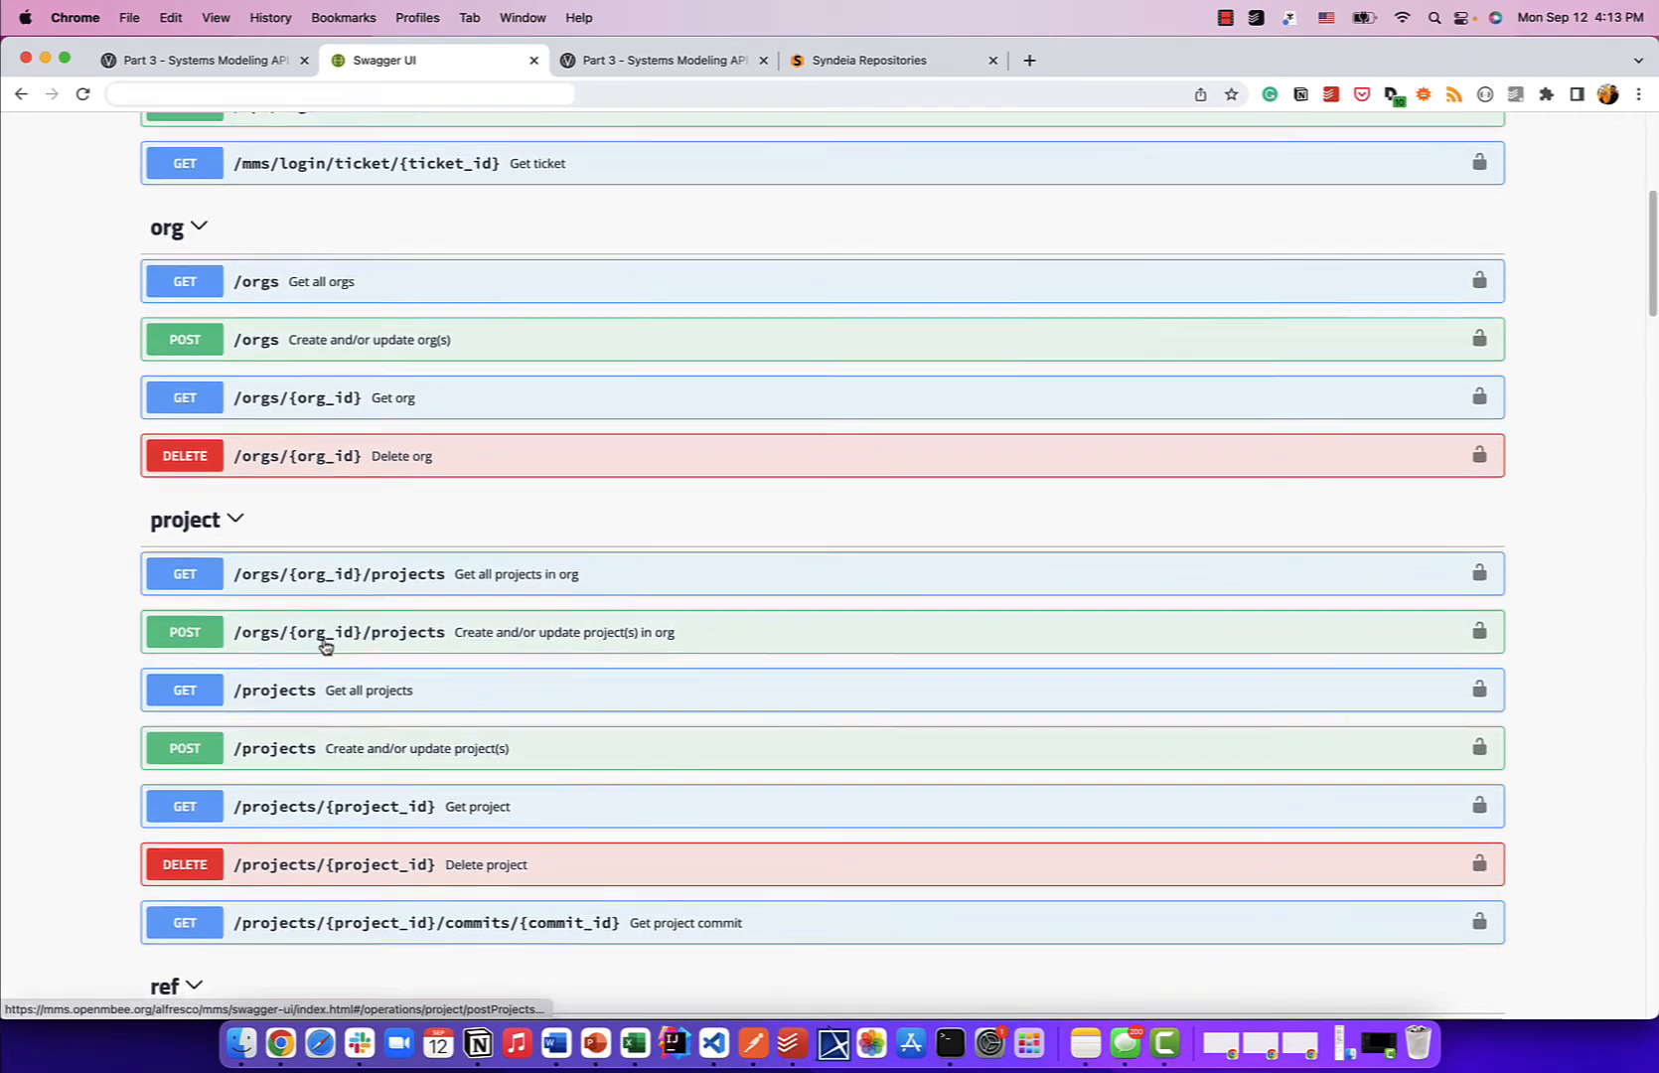
{"action": "scroll", "coordinate": [328, 869], "scroll_direction": "down", "scroll_amount": 2}
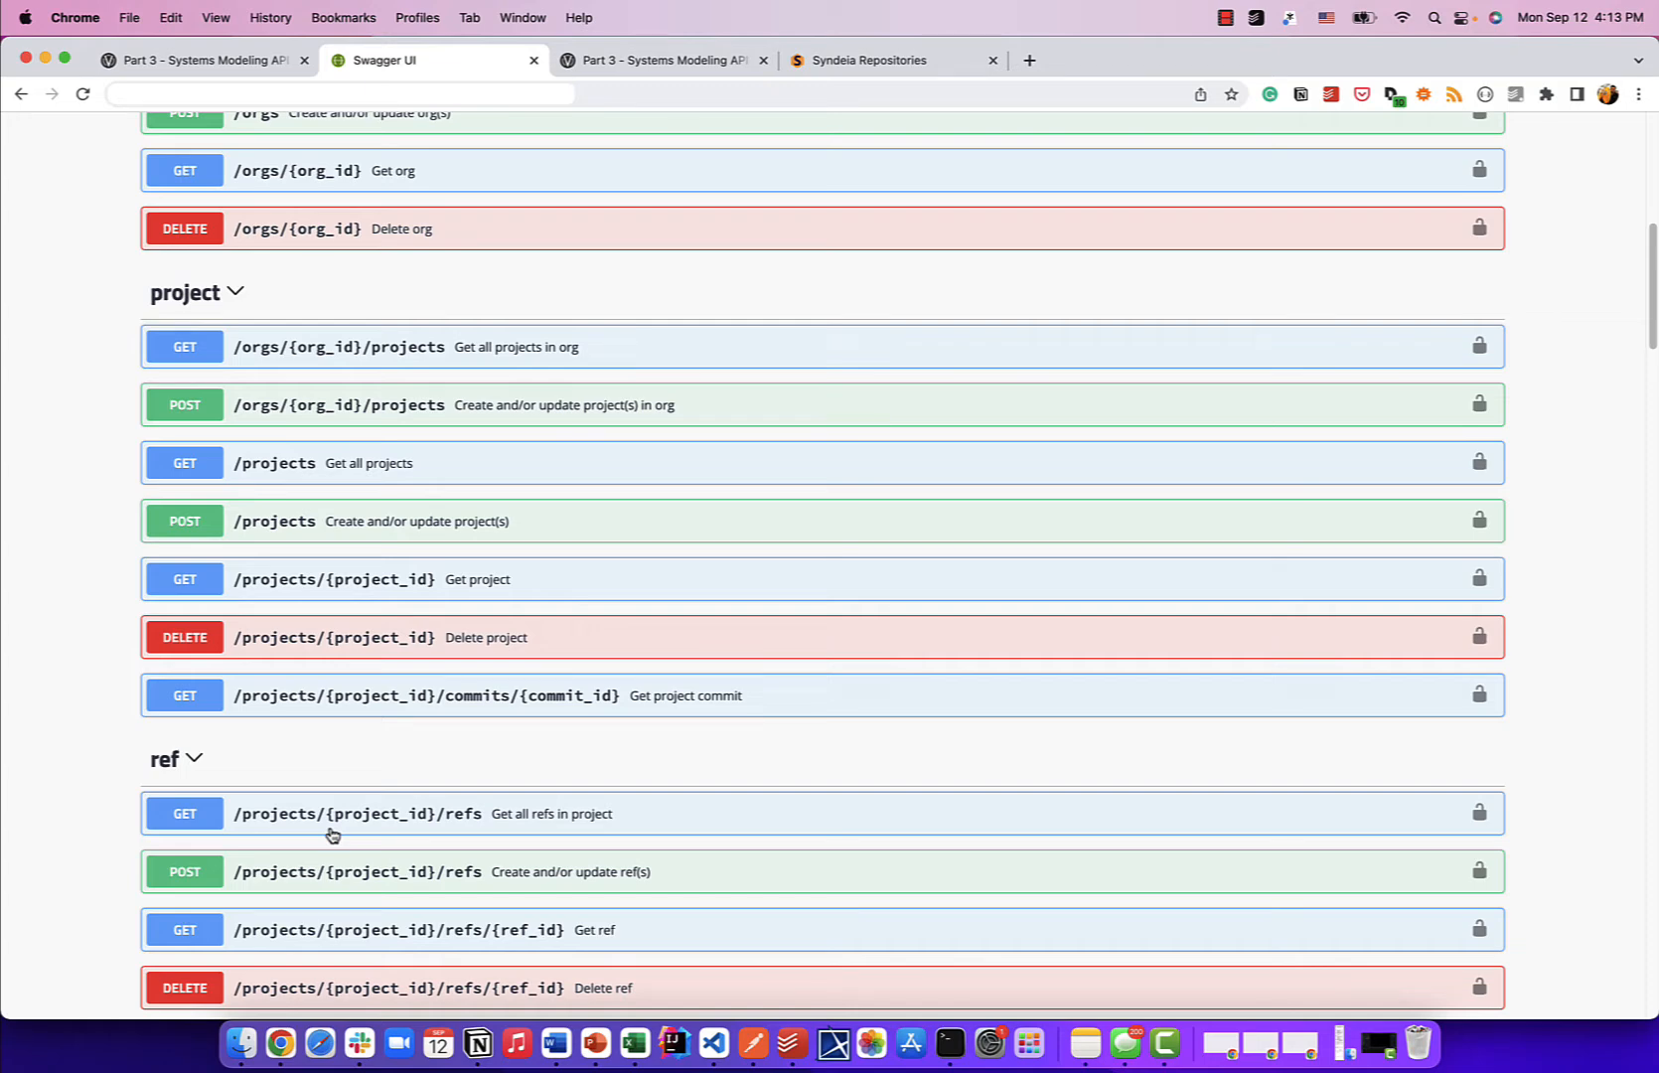
- Return to Syndeia and expand the Default RESTful Request Collection under OpenMBEE RESTful, dismissing the notification
{"action": "left_click", "coordinate": [826, 68]}
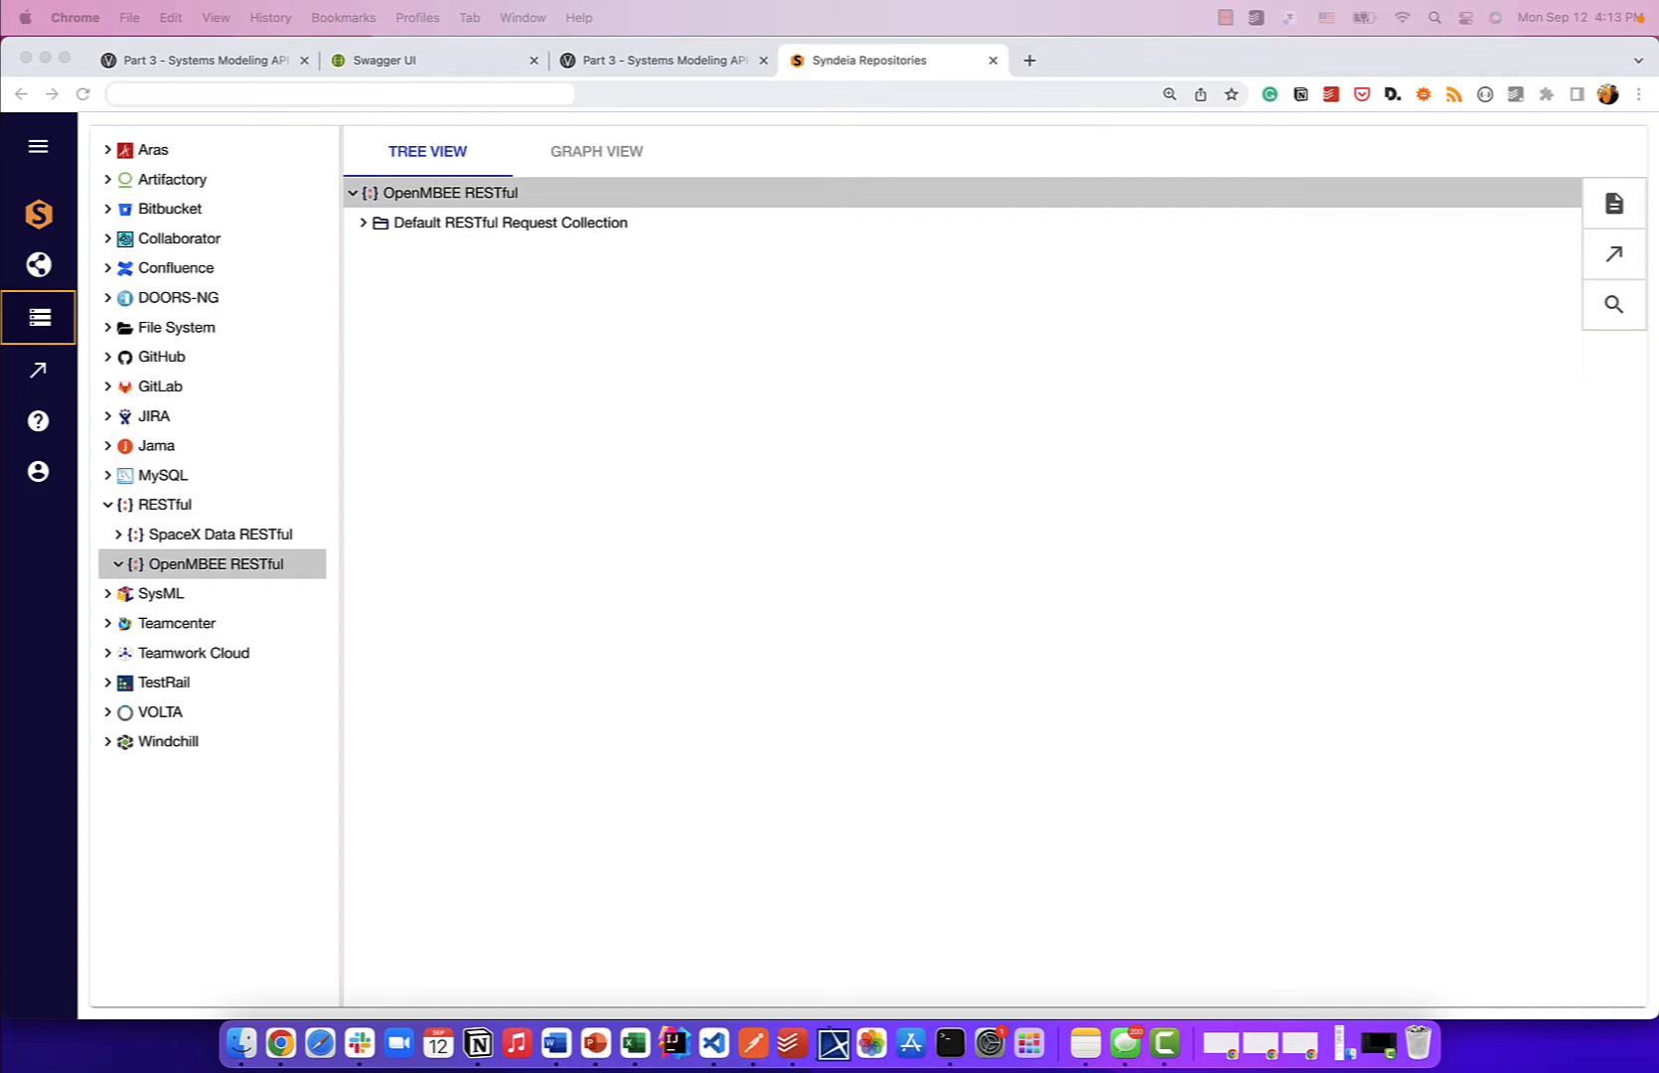
{"action": "left_click", "coordinate": [422, 222]}
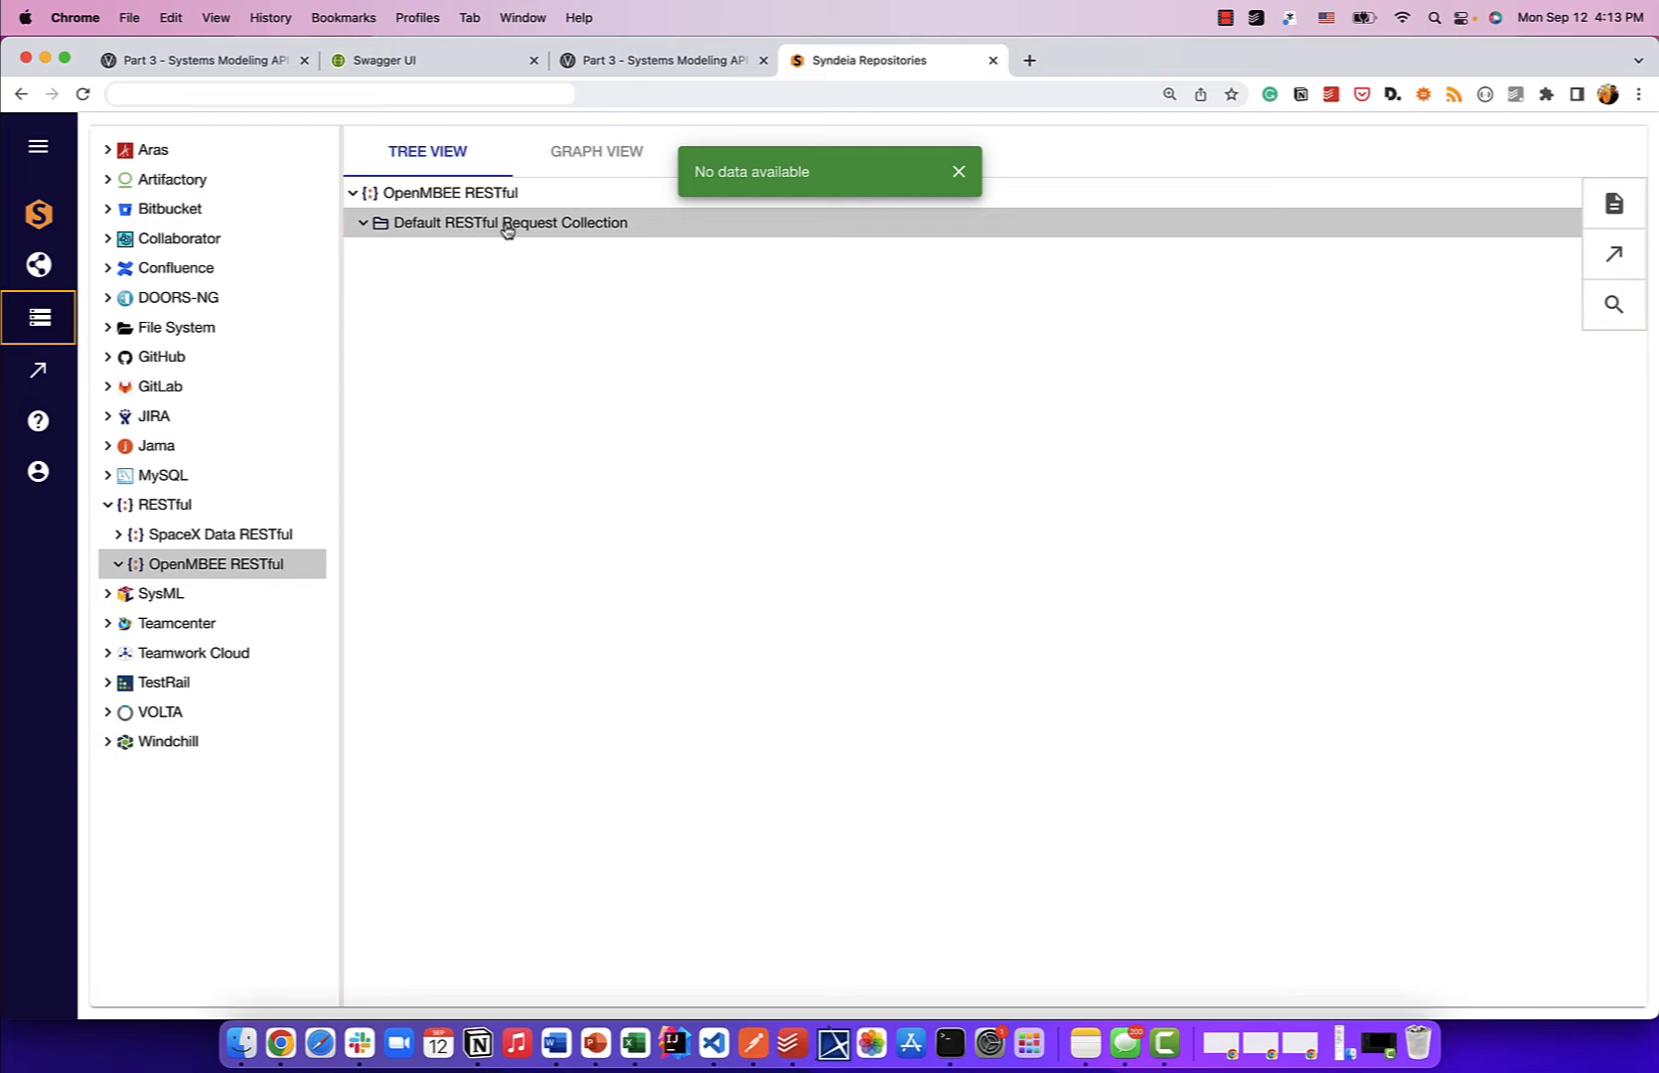
{"action": "left_click", "coordinate": [956, 176]}
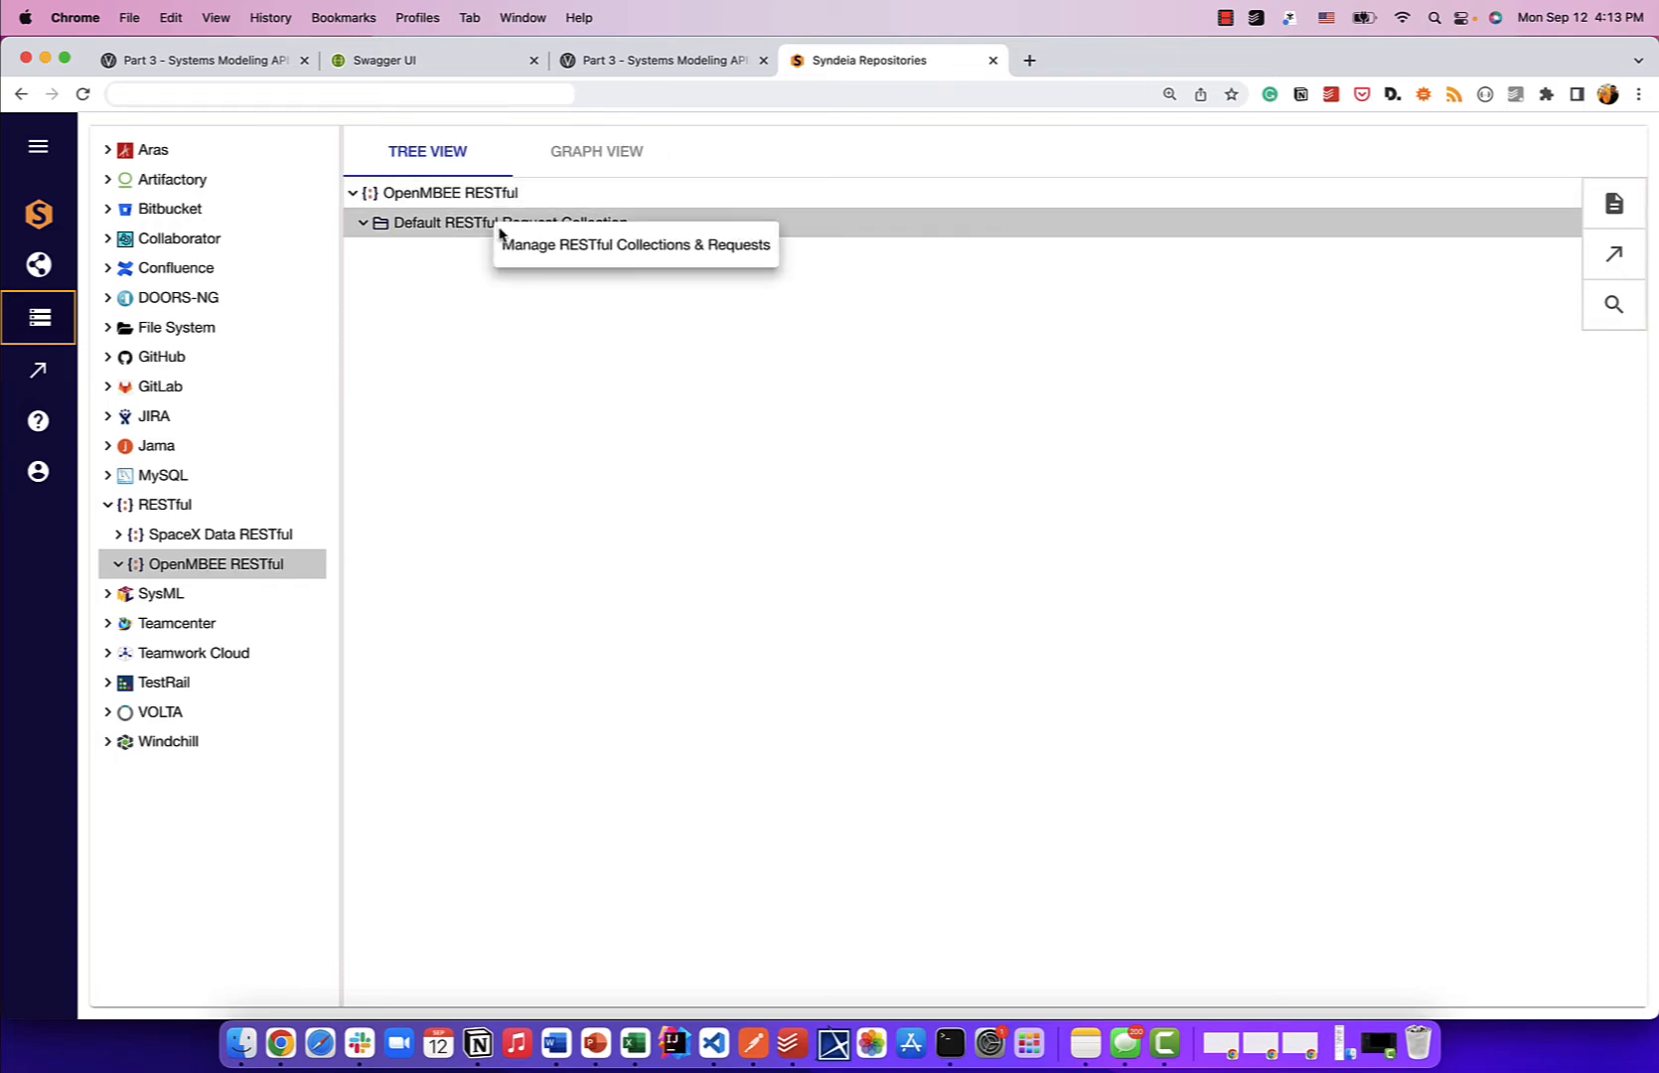
- Create a GET request named "Get all Orgs" with the description "Request to get all orgs" and the URL path orgs
{"action": "left_click", "coordinate": [523, 248]}
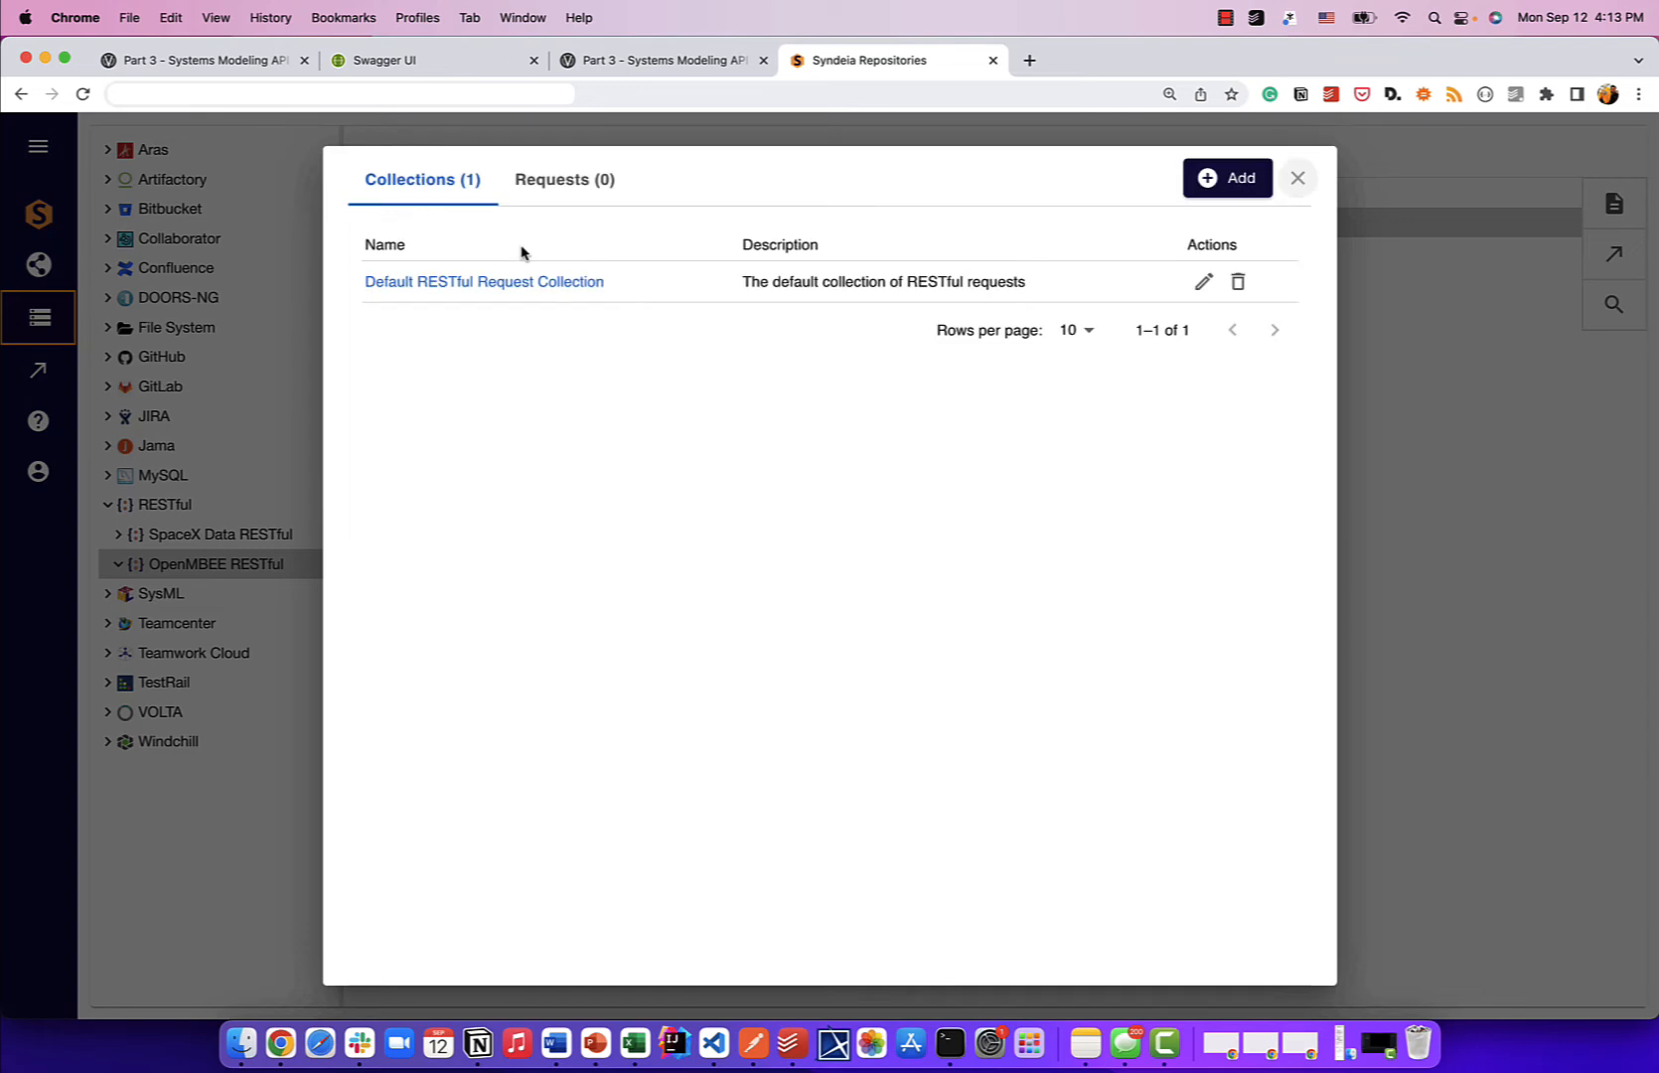
{"action": "left_click", "coordinate": [555, 184]}
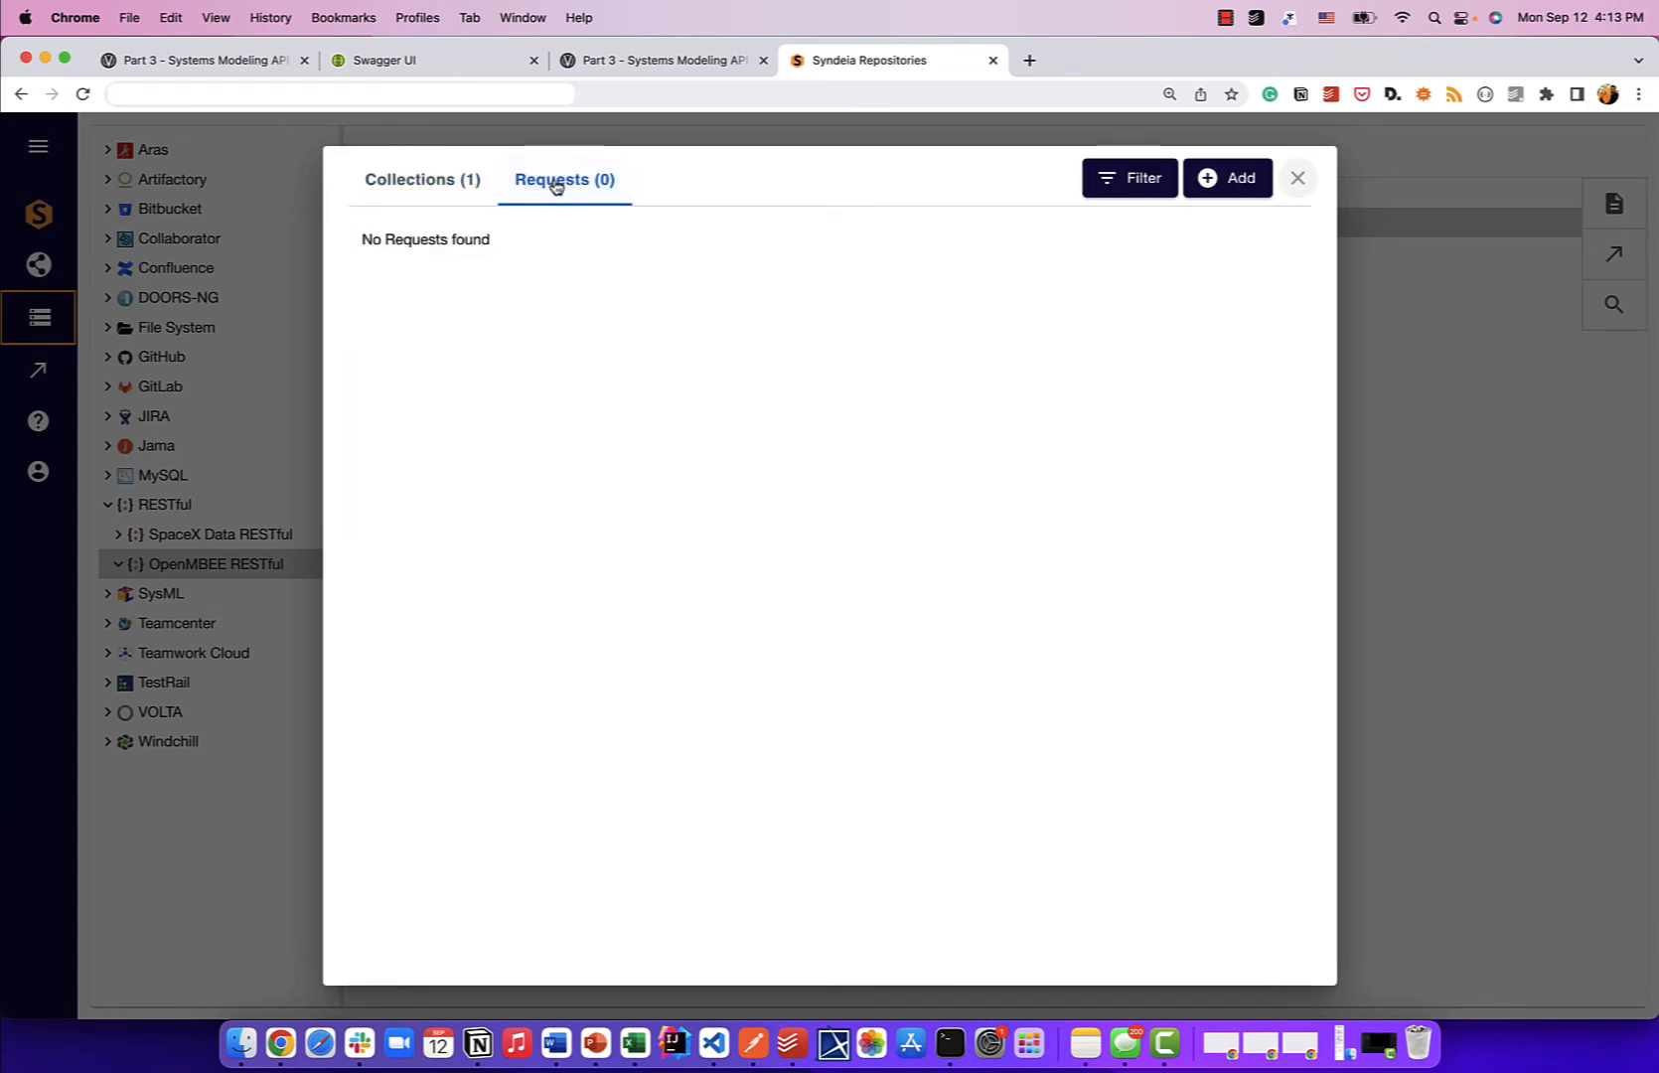
{"action": "left_click", "coordinate": [1229, 181]}
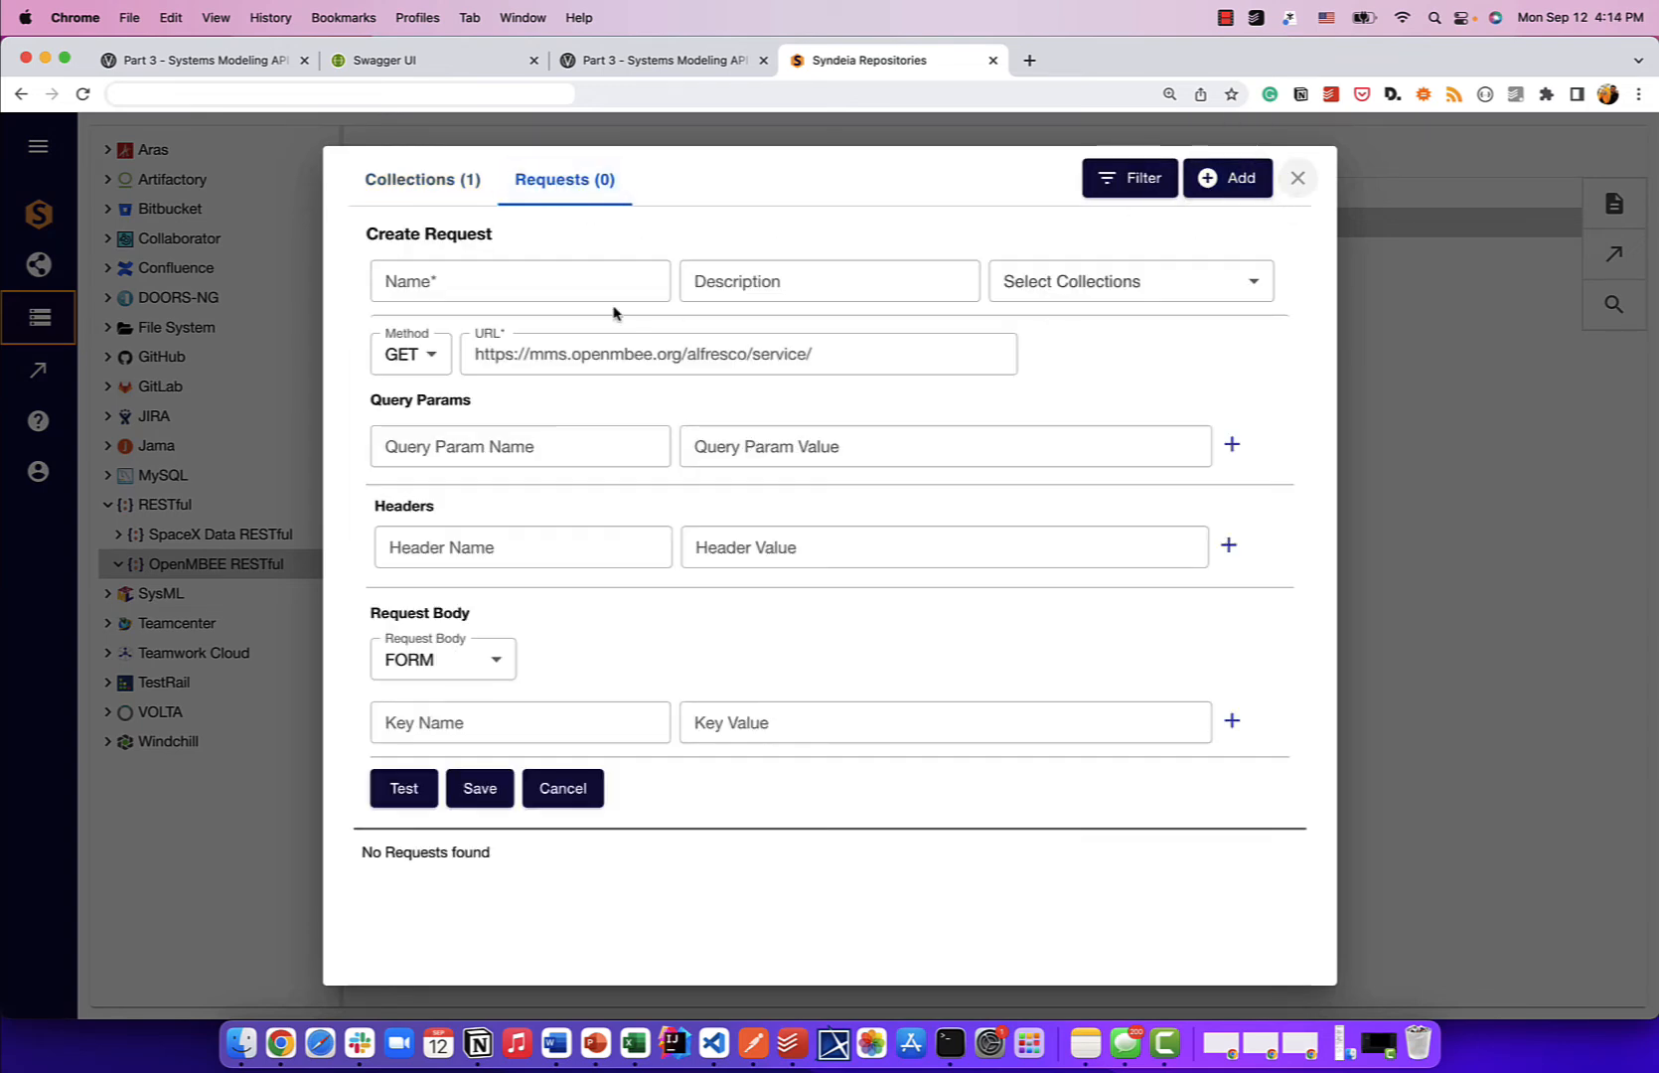
{"action": "left_click", "coordinate": [567, 290]}
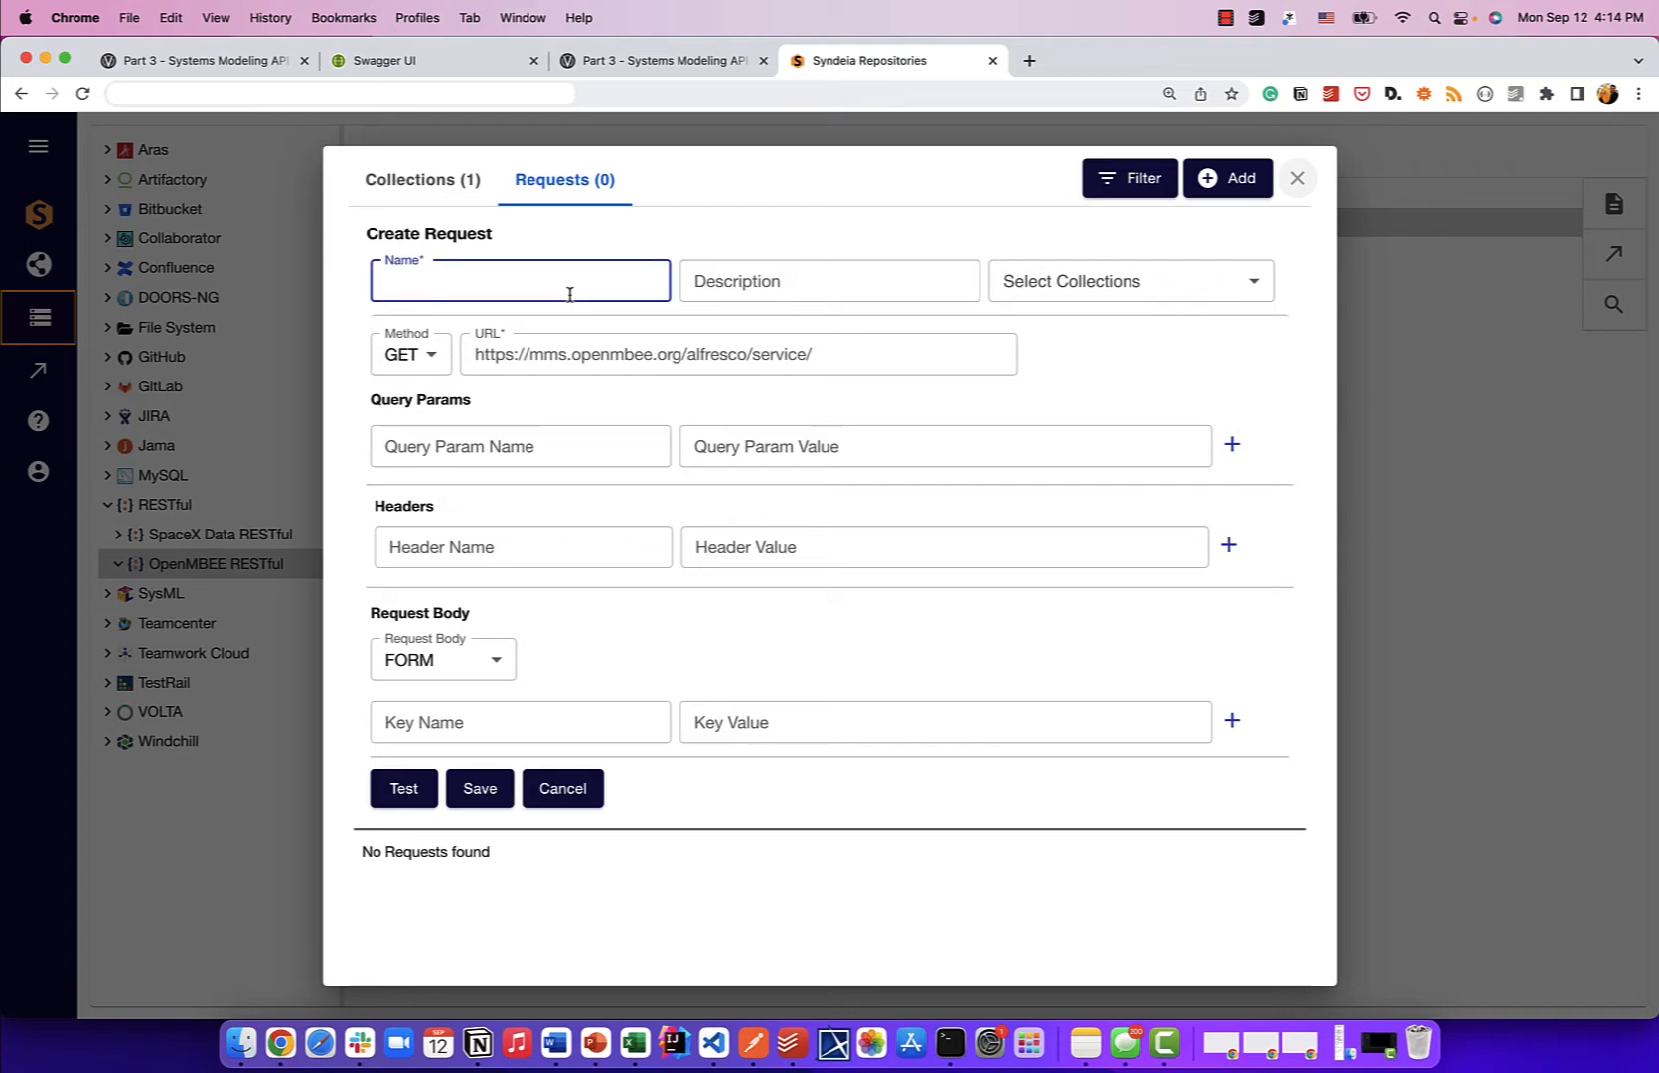
{"action": "type", "text": "Get all Orgs"}
{"action": "key", "text": "Tab"}
{"action": "type", "text": "Requ"}
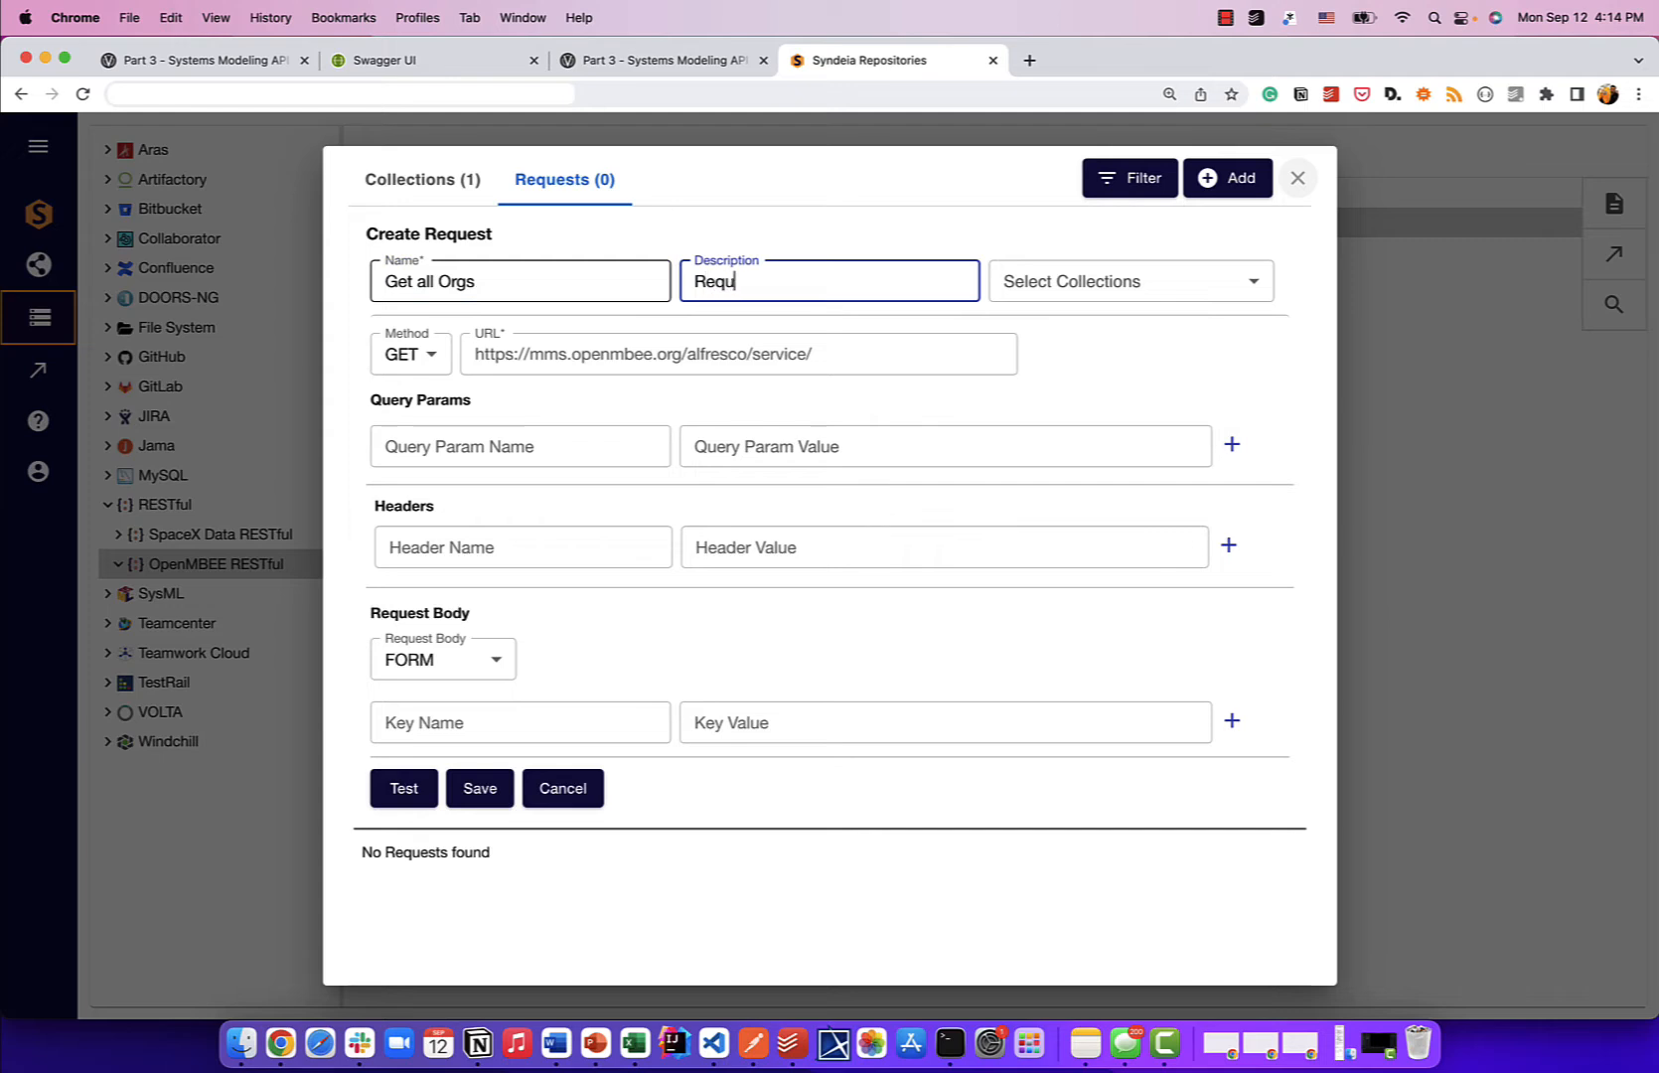
{"action": "type", "text": "est to get all orgas"}
{"action": "left_click", "coordinate": [858, 354]}
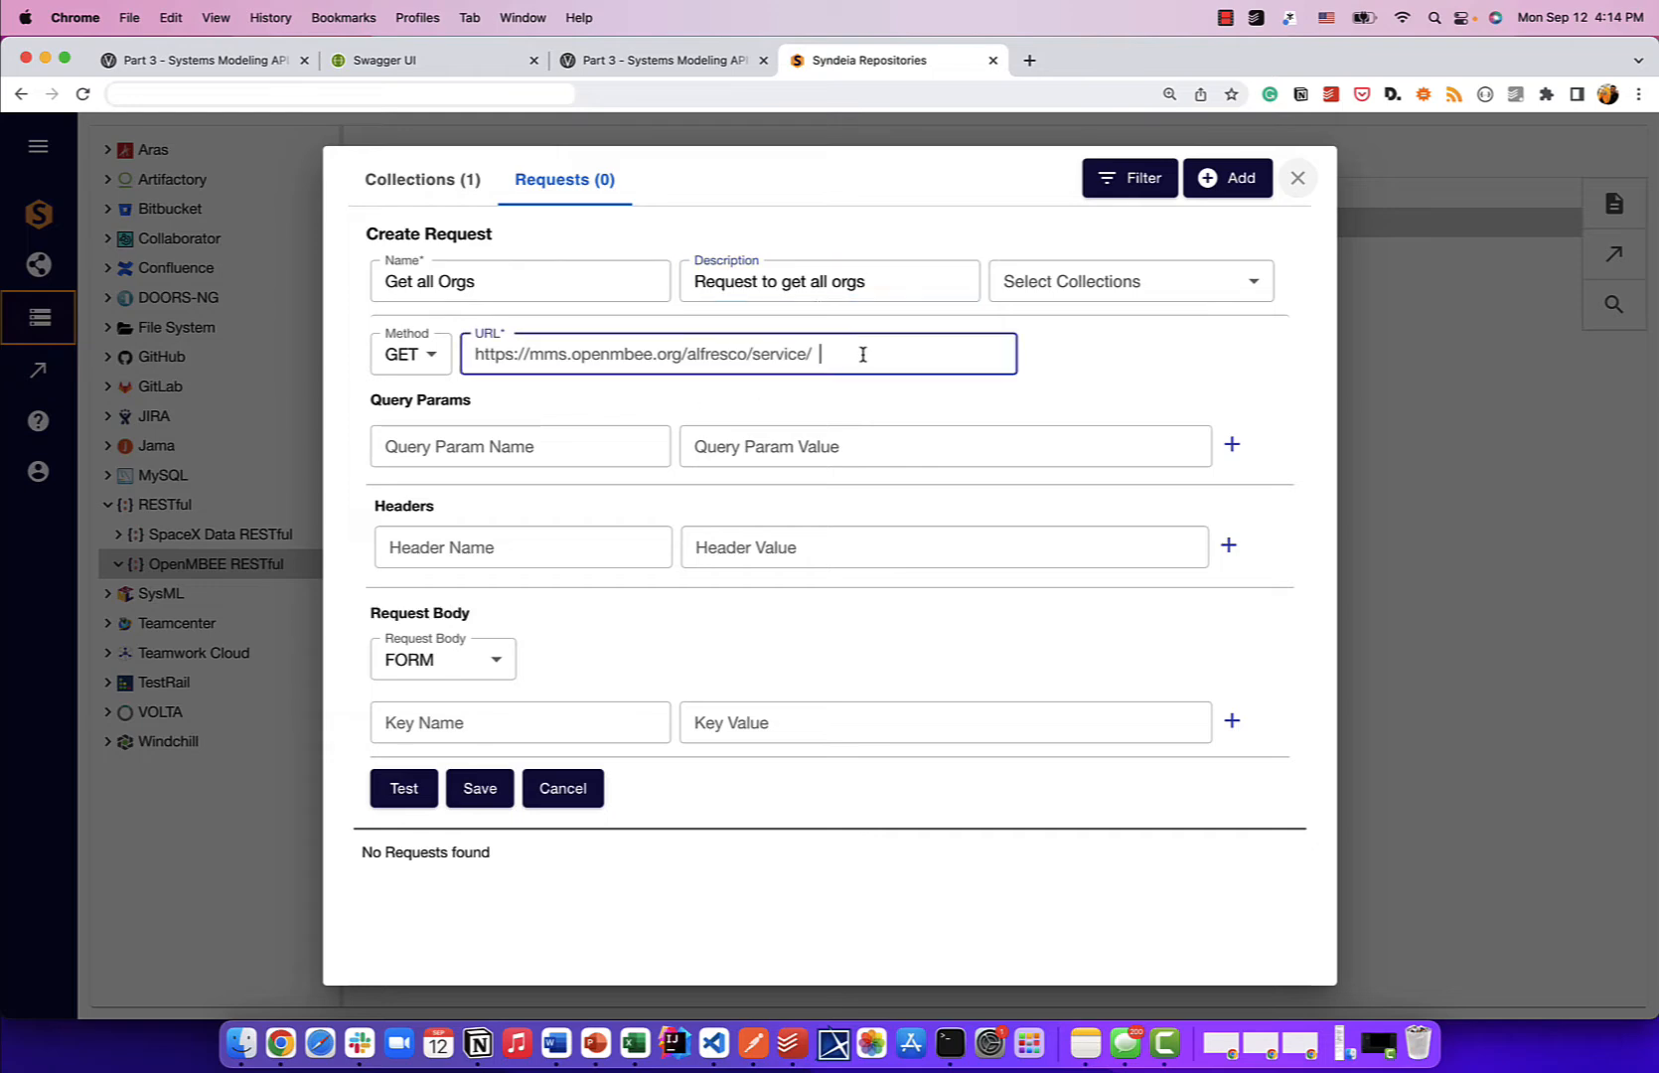
{"action": "type", "text": "orgs"}
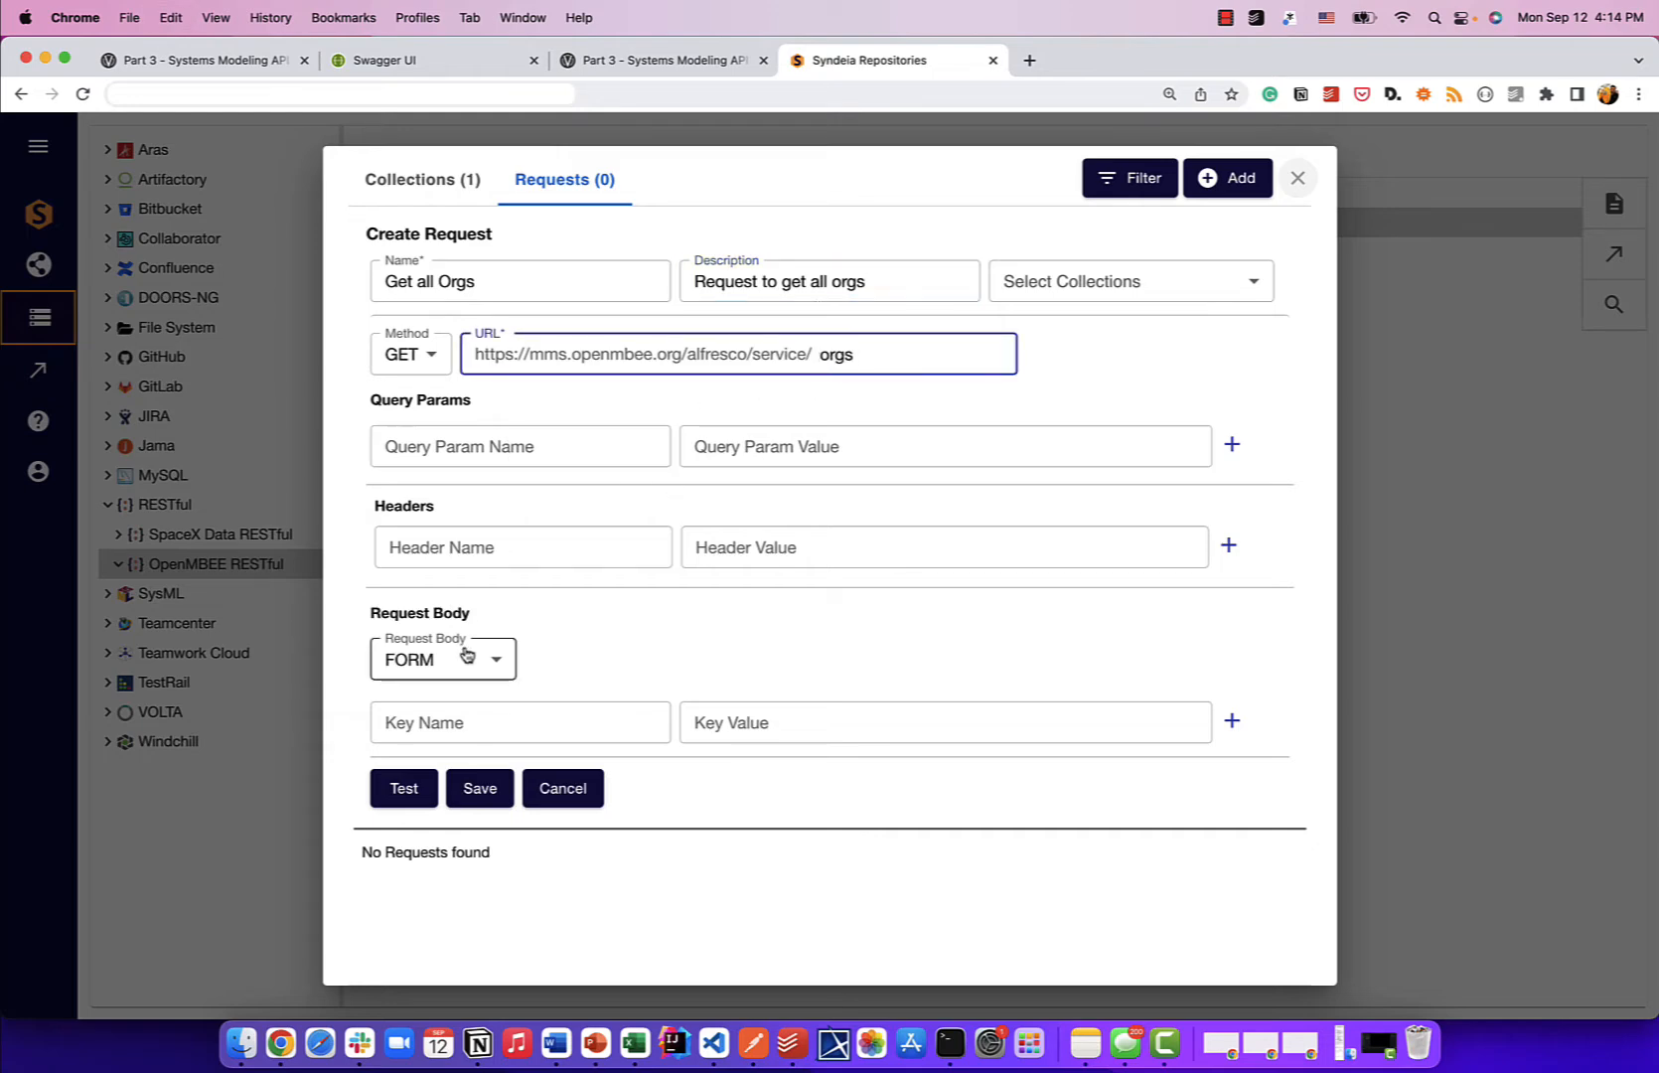
- Test the Get all Orgs request, review its response, and save it, closing the request manager
{"action": "left_click", "coordinate": [401, 787]}
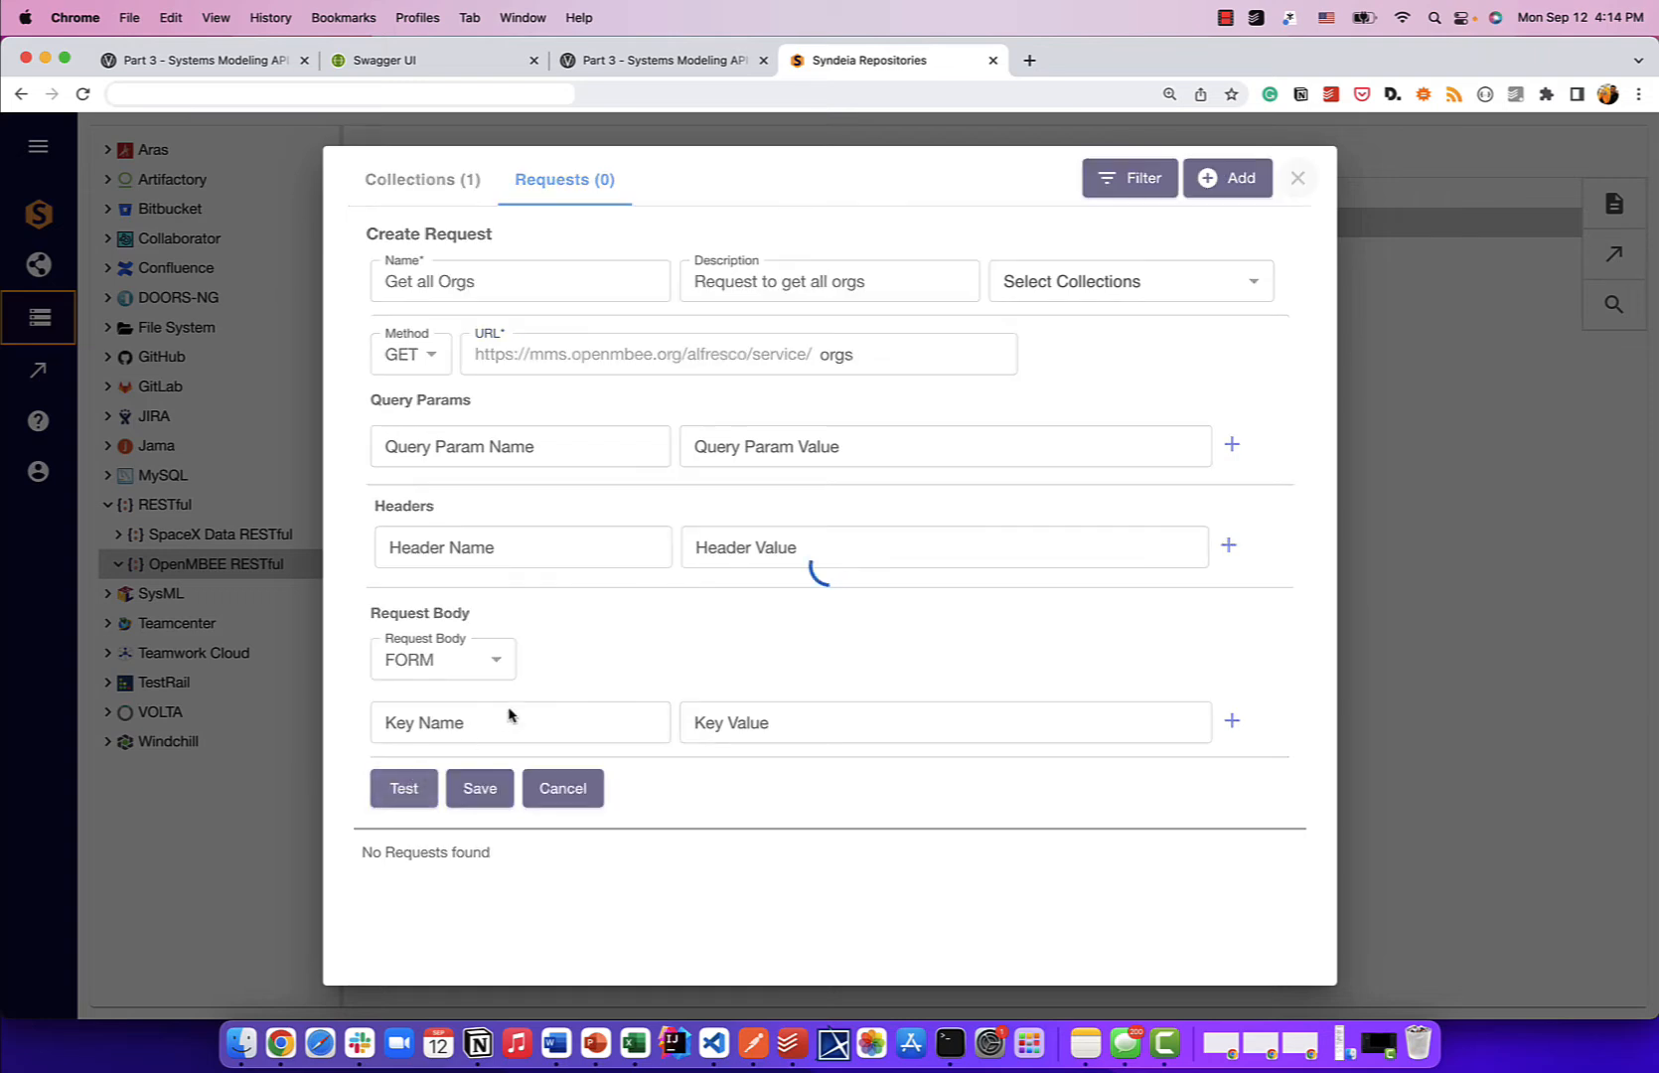
{"action": "scroll", "coordinate": [603, 652], "scroll_direction": "down", "scroll_amount": 2}
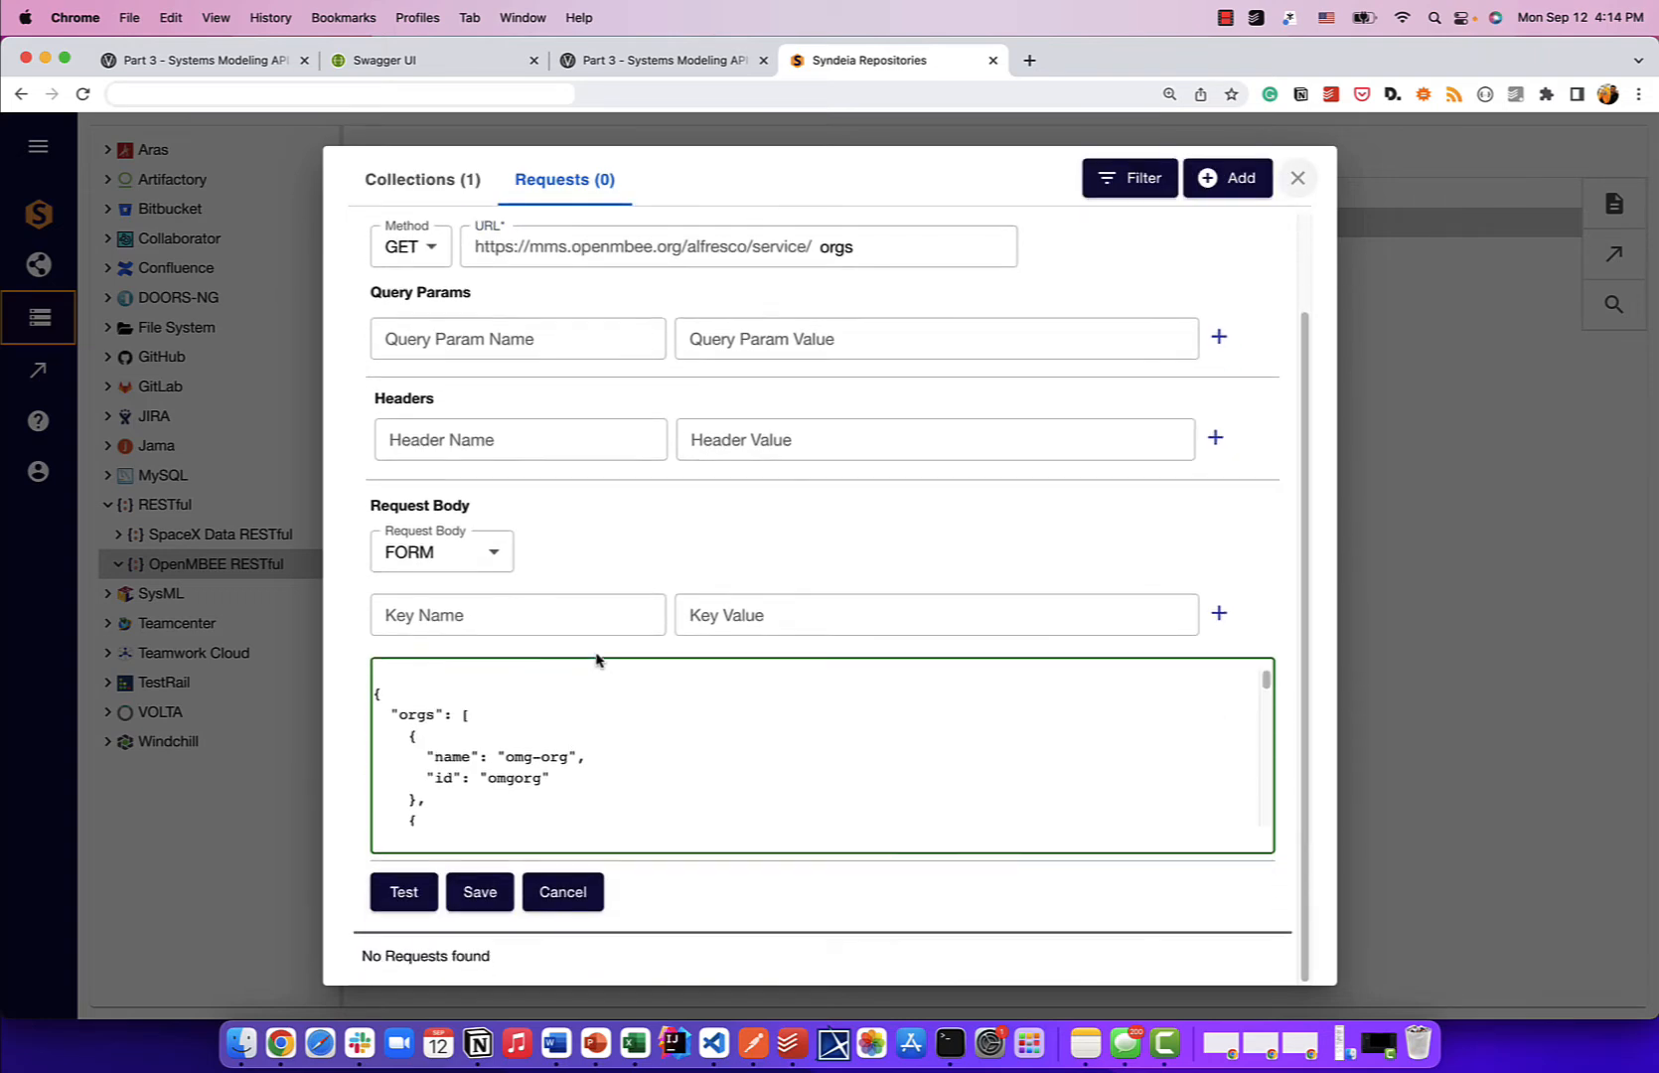
{"action": "scroll", "coordinate": [573, 735], "scroll_direction": "down", "scroll_amount": 1}
{"action": "scroll", "coordinate": [574, 736], "scroll_direction": "down", "scroll_amount": 10}
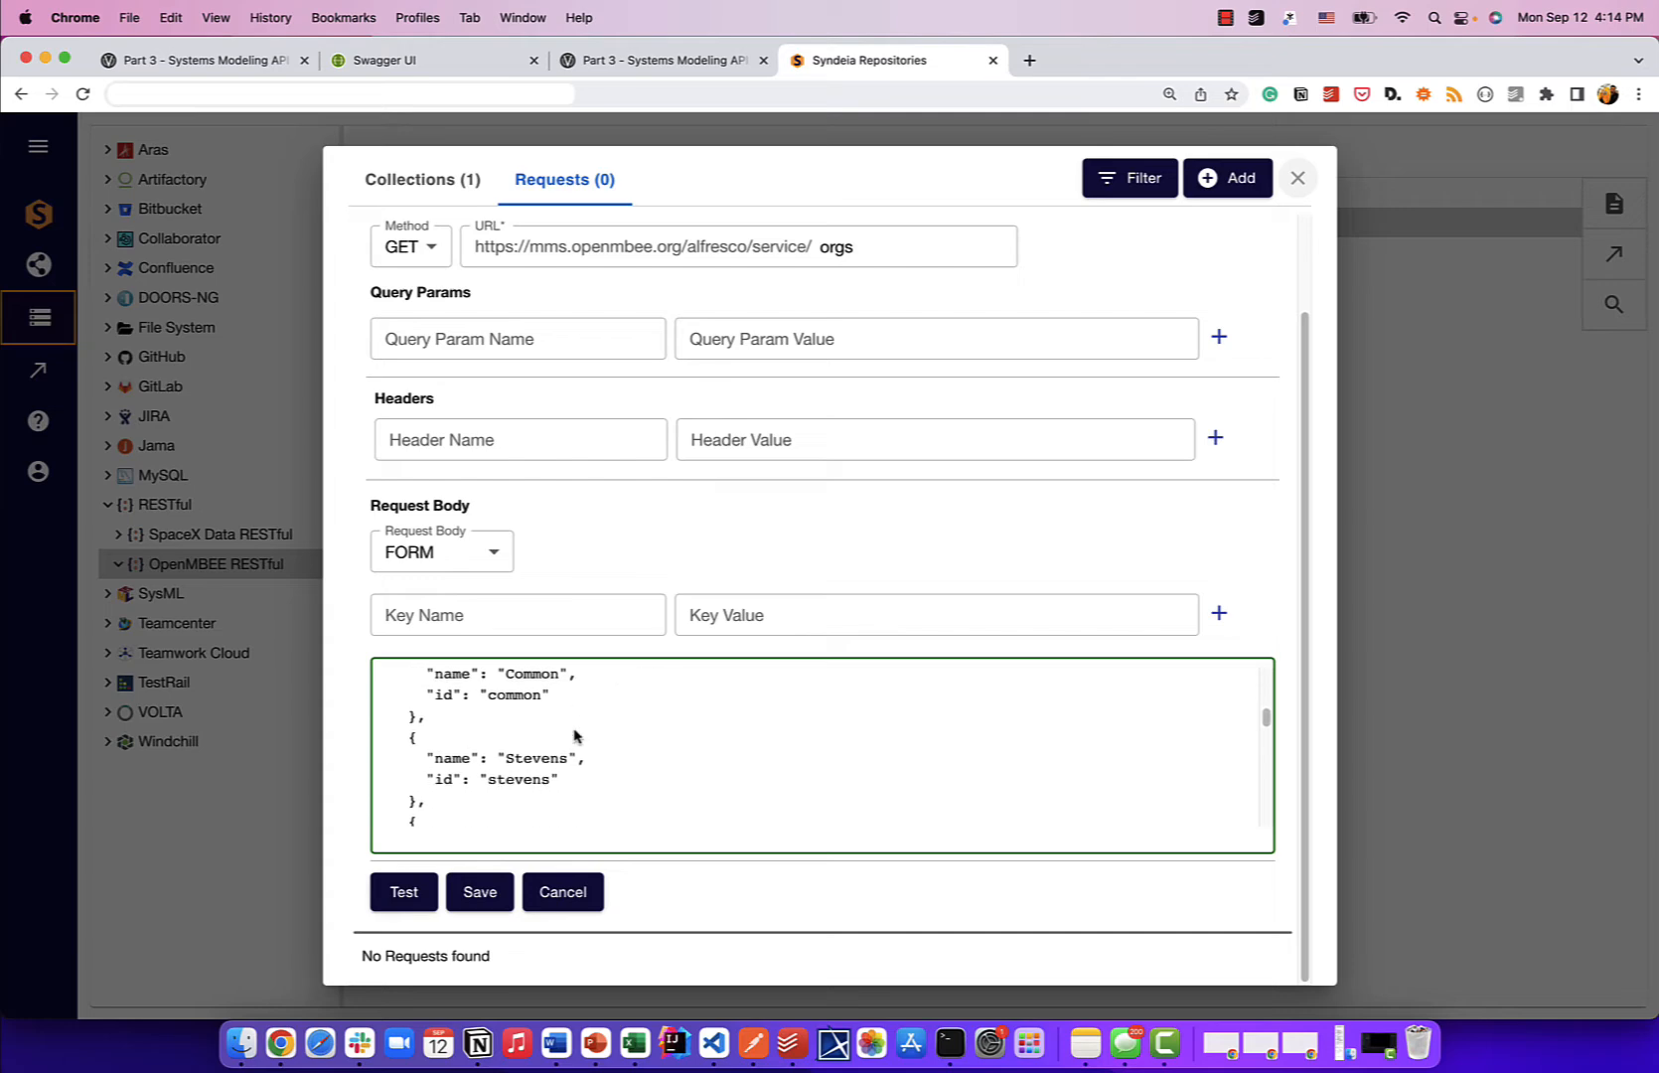
{"action": "scroll", "coordinate": [573, 736], "scroll_direction": "down", "scroll_amount": 4}
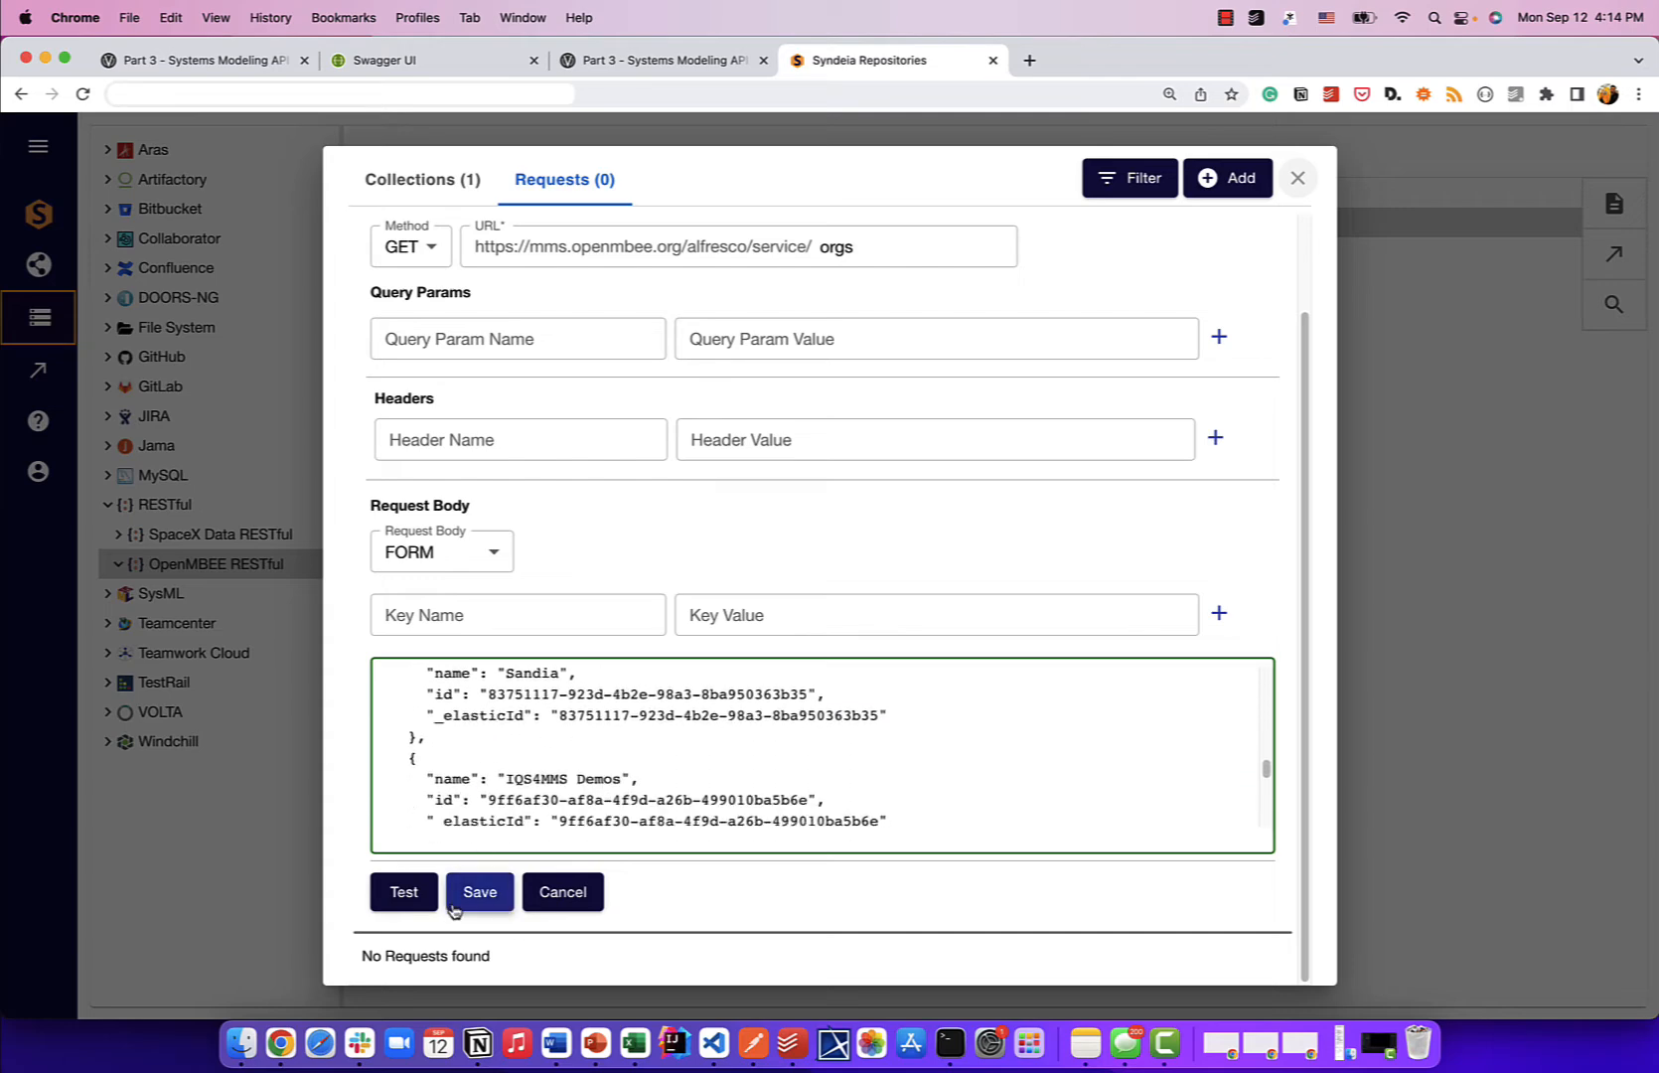
{"action": "left_click", "coordinate": [479, 891]}
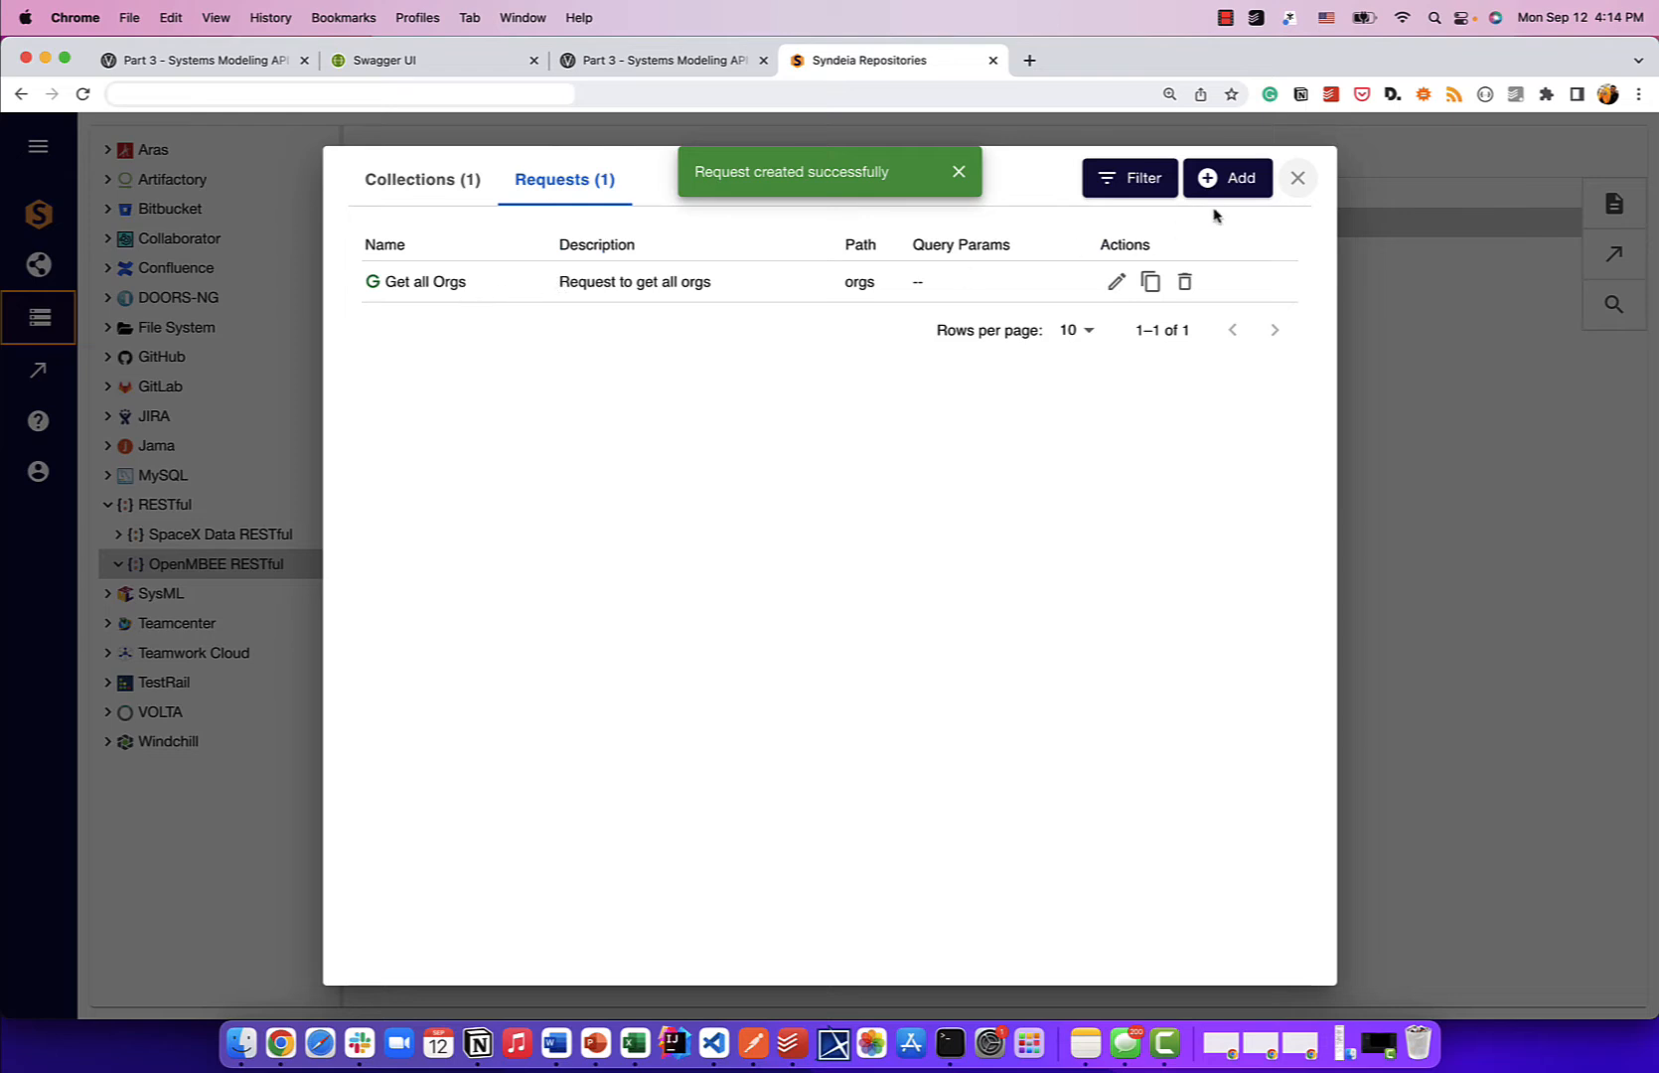
{"action": "left_click", "coordinate": [1298, 179]}
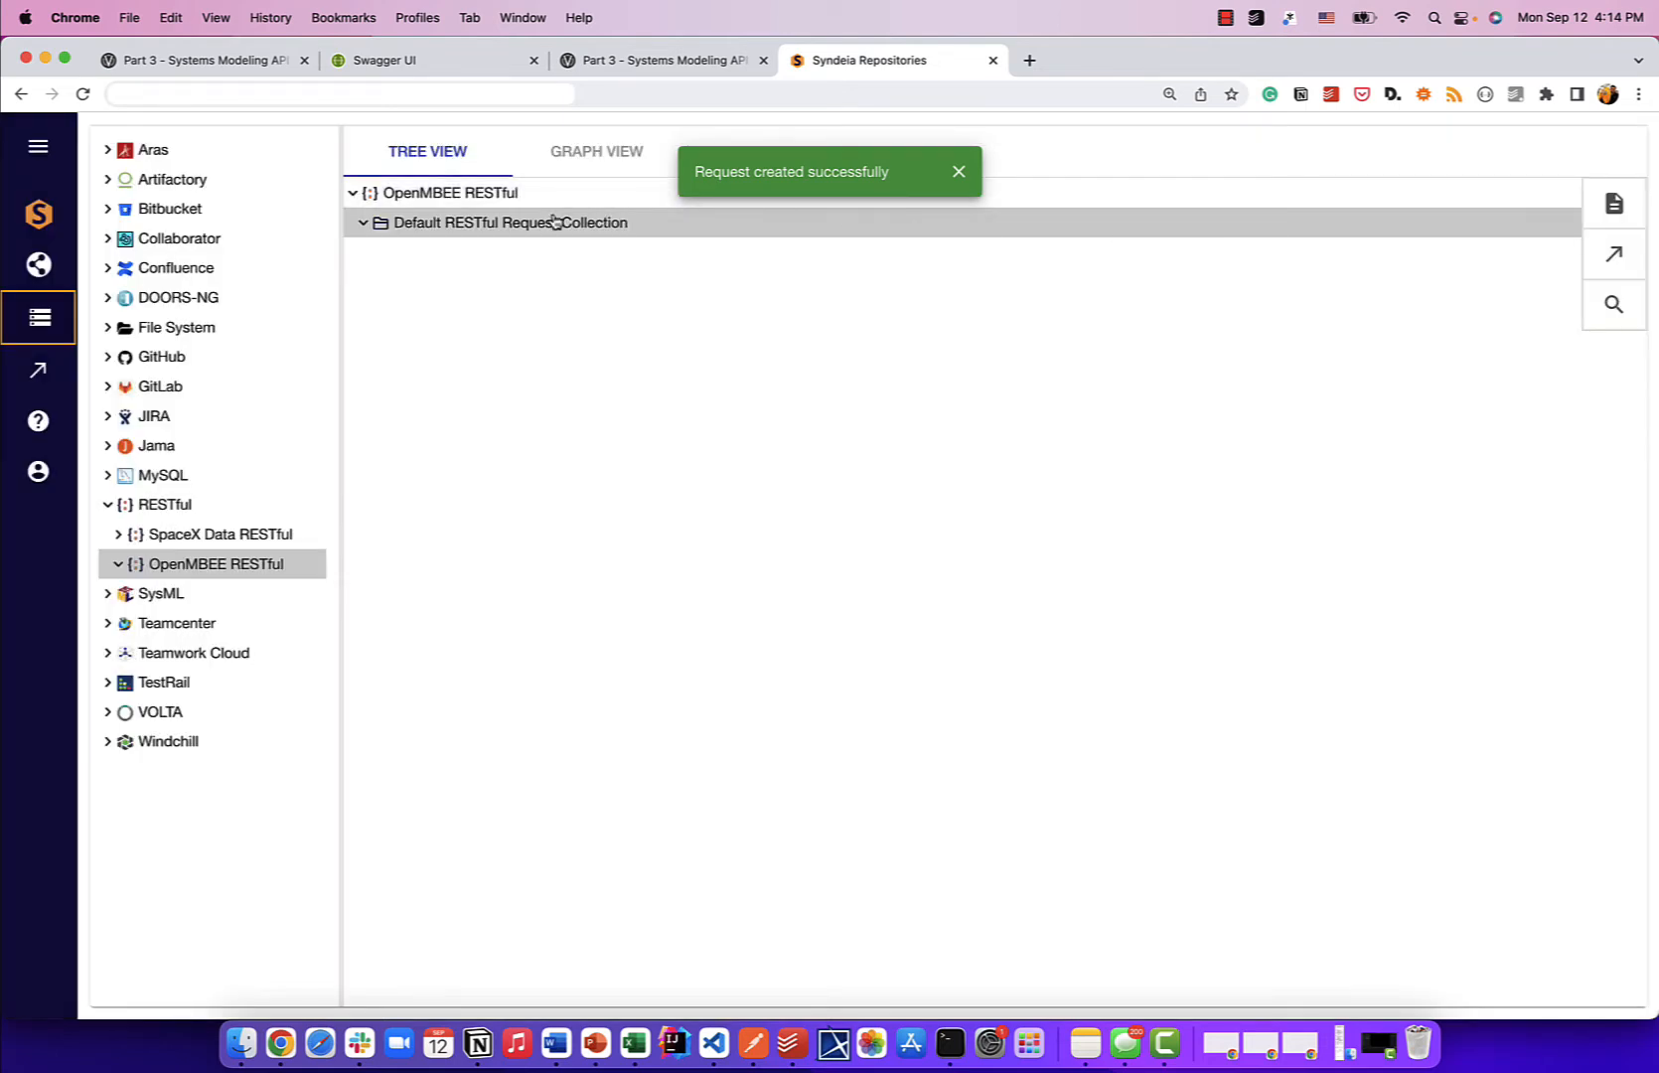
- Expand the Default RESTful Request Collection down to the orgs array in the Get all Orgs response
{"action": "left_click", "coordinate": [363, 222]}
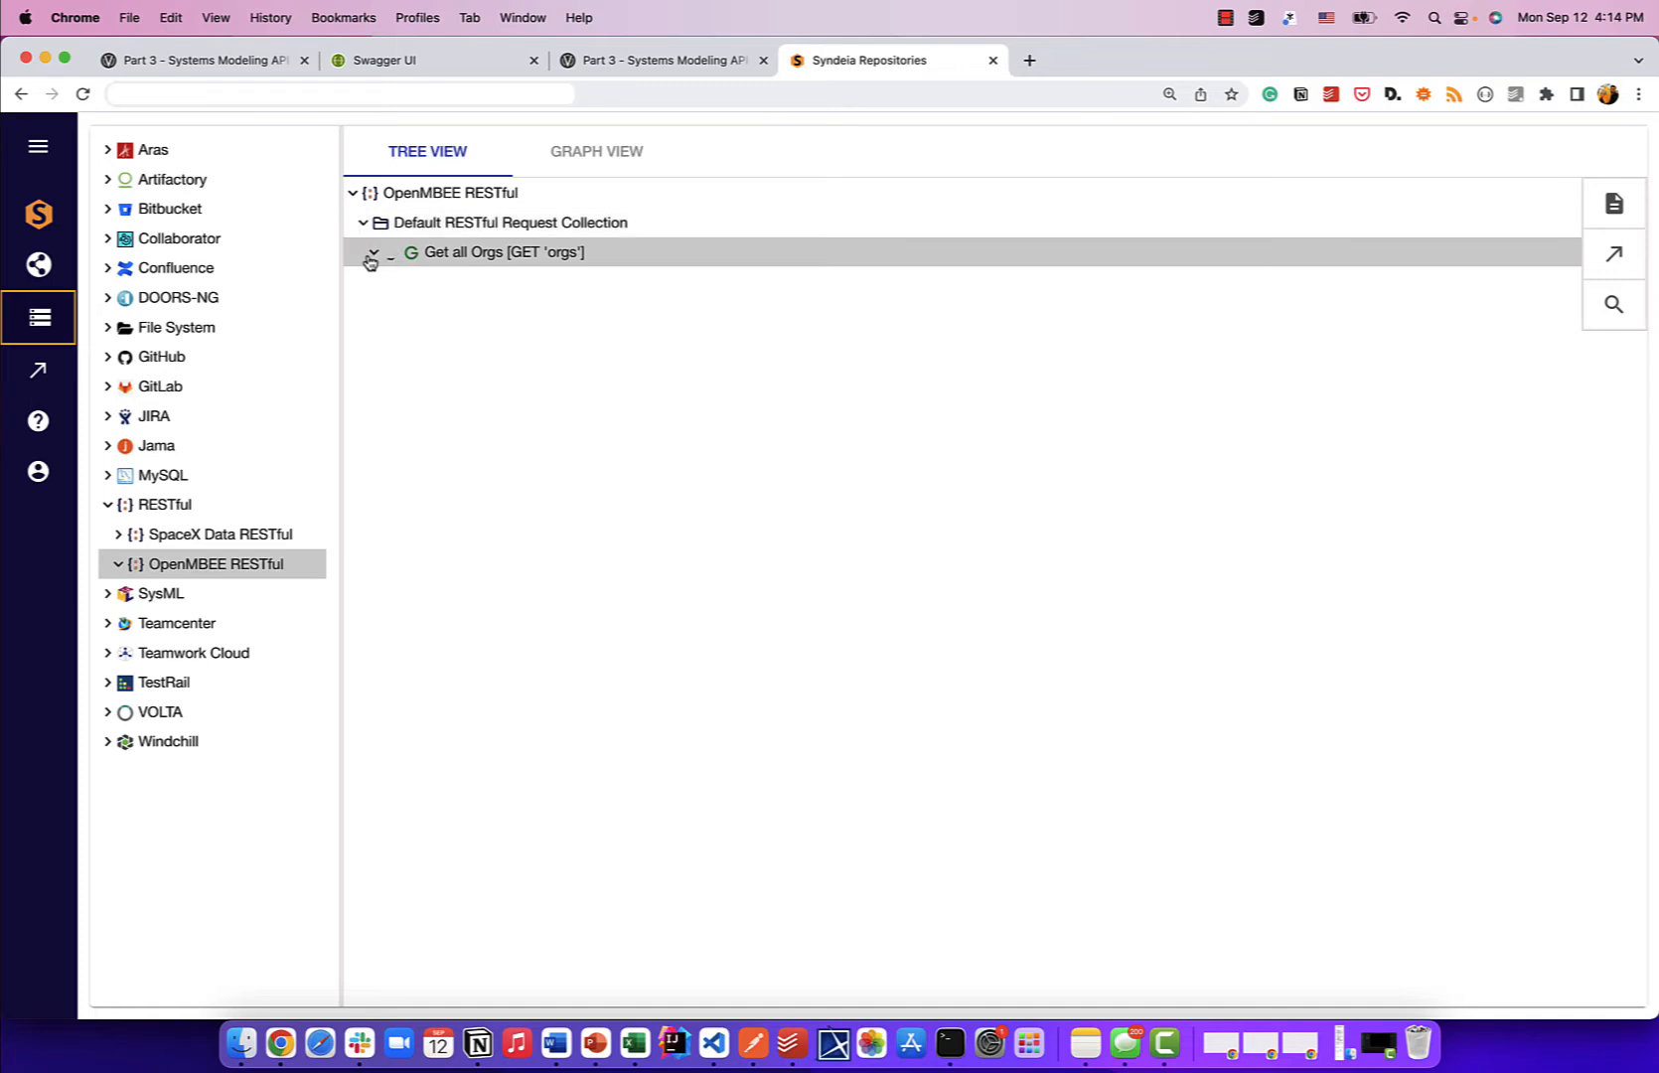
{"action": "left_click", "coordinate": [371, 254]}
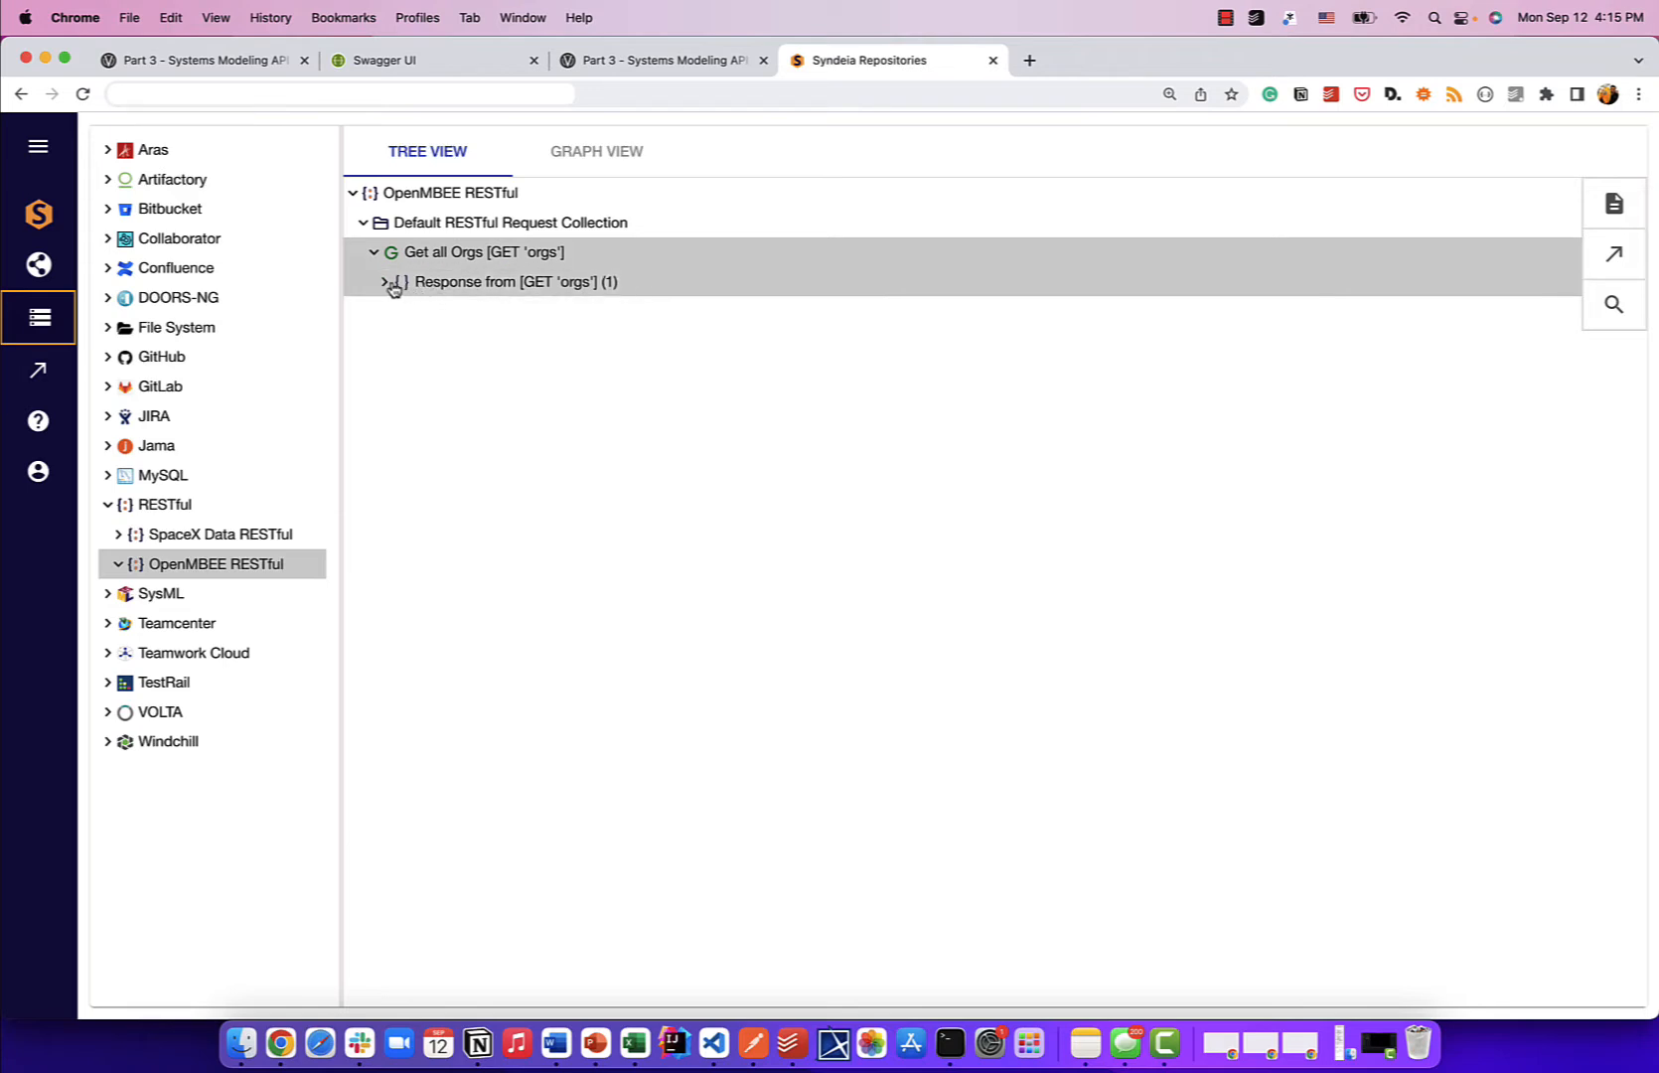
{"action": "left_click", "coordinate": [386, 284]}
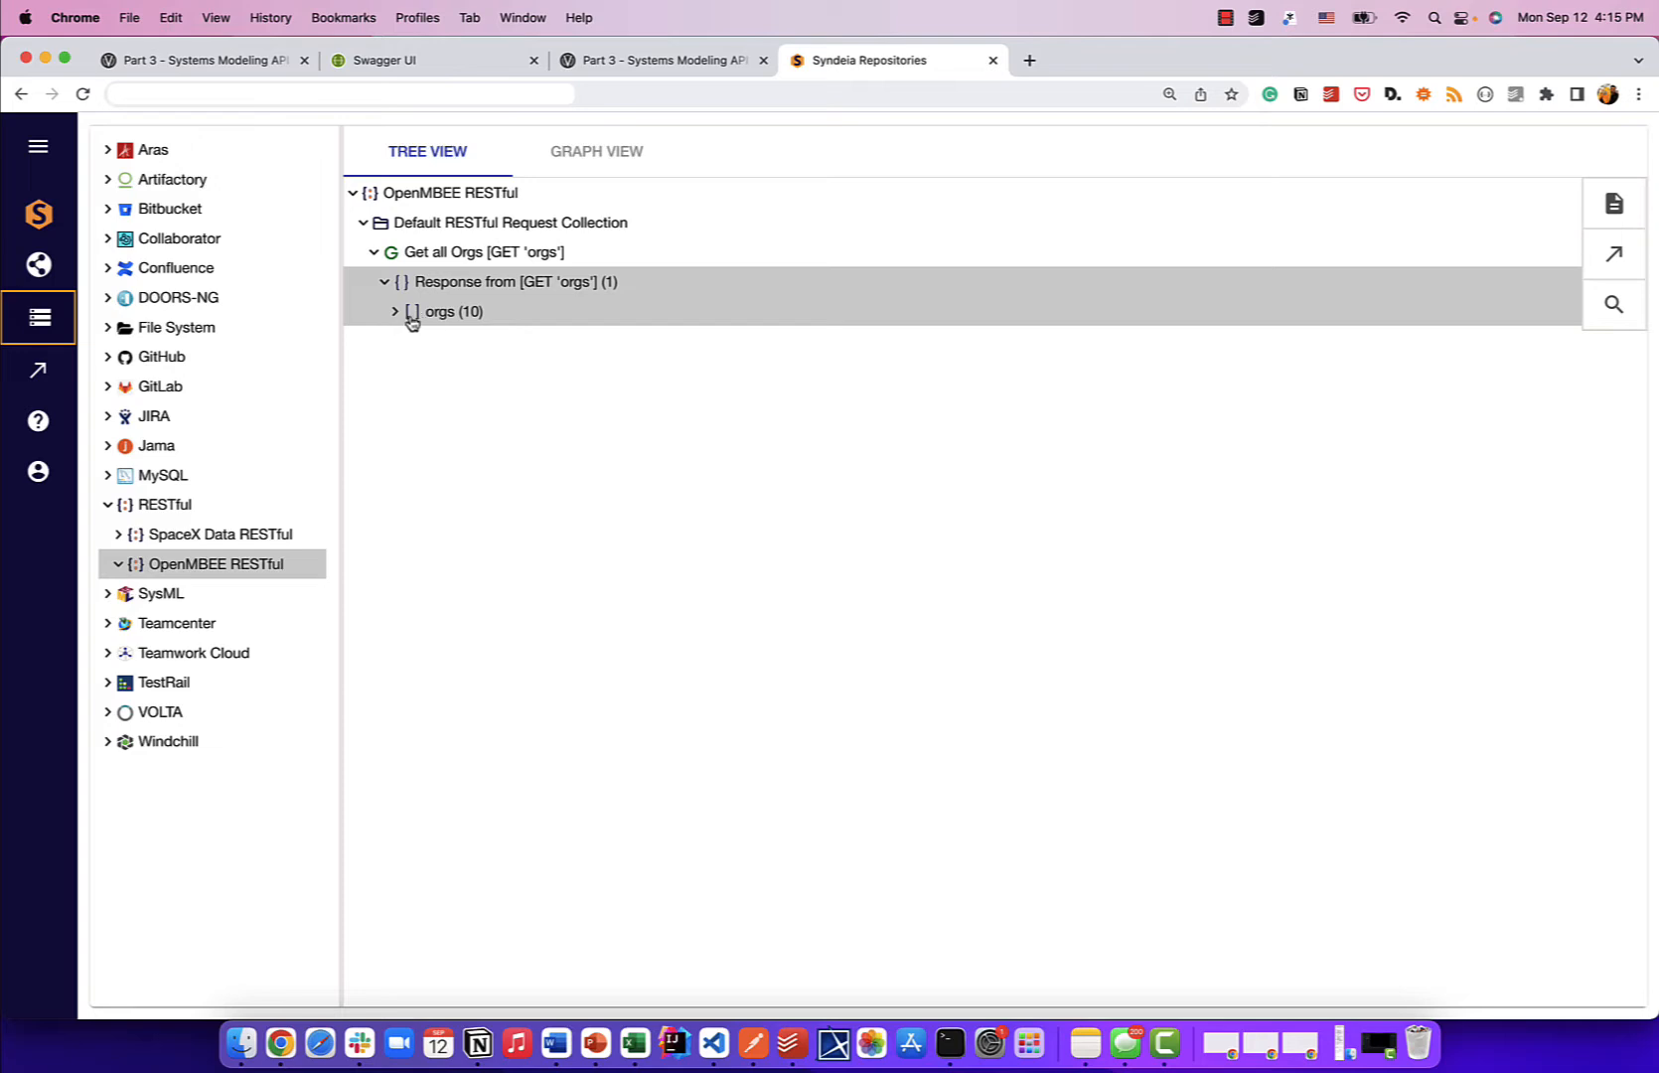
{"action": "left_click", "coordinate": [395, 313]}
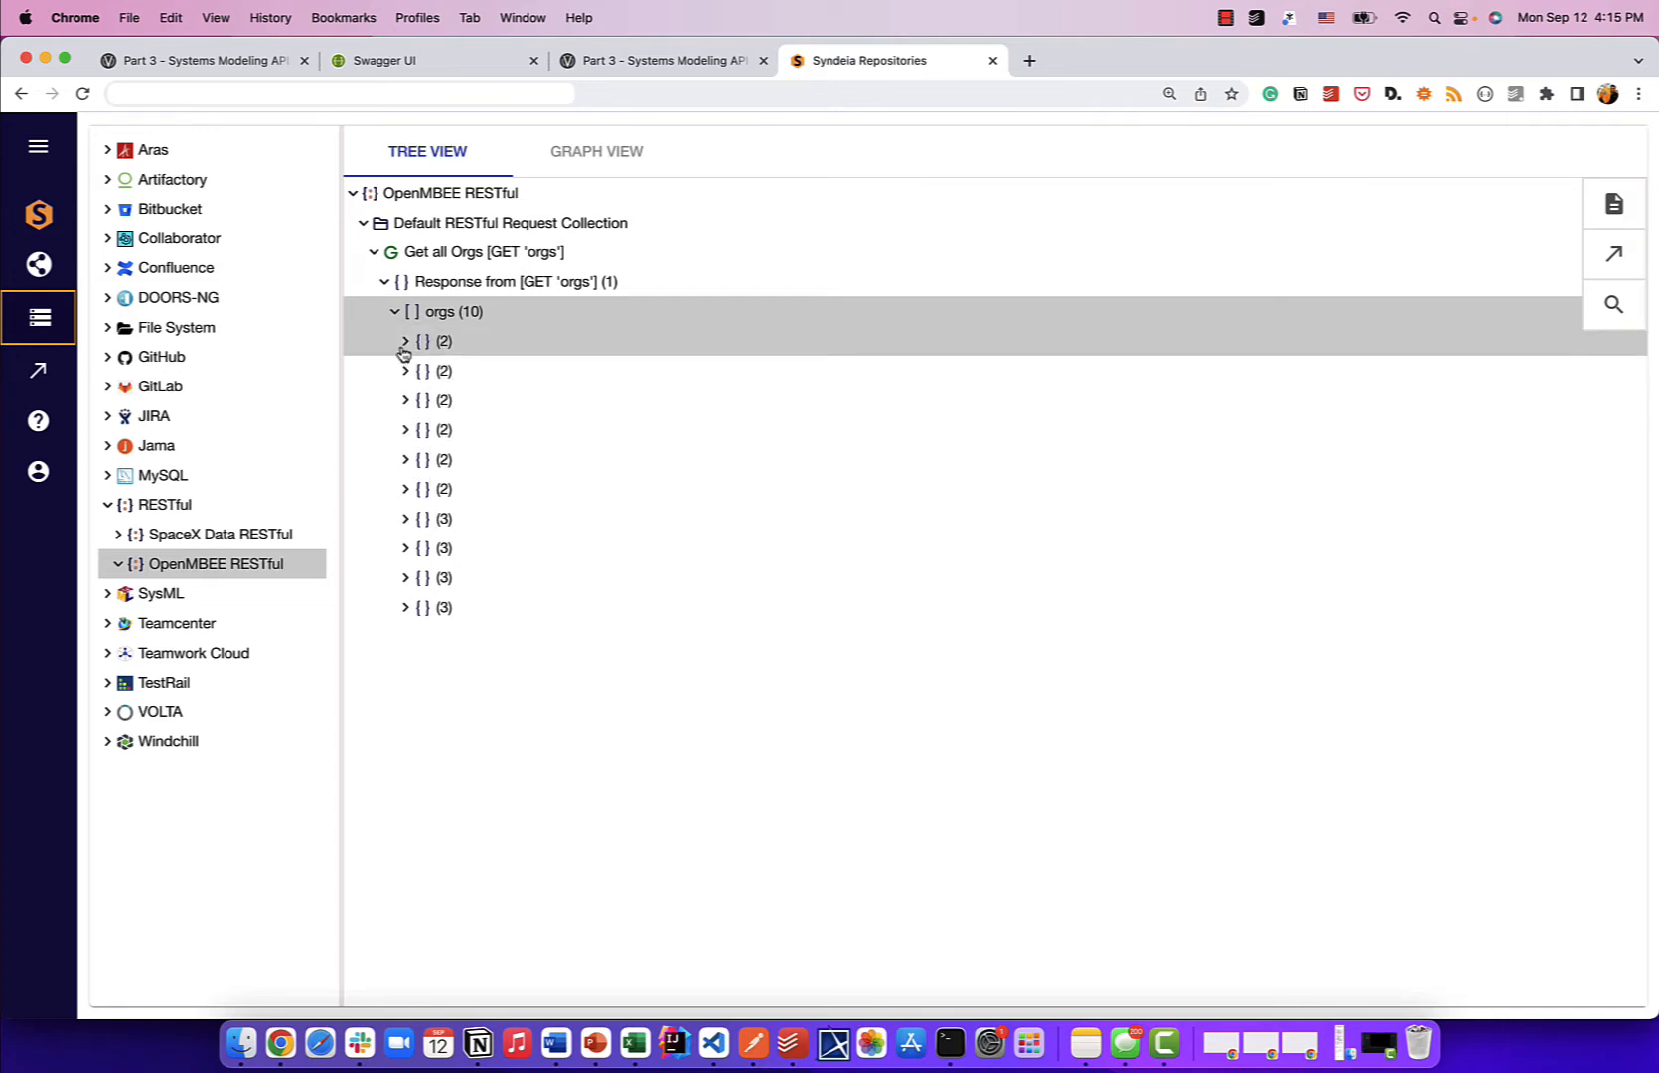
- Inspect the individual entries of the orgs array one by one to locate the SST org's name and id
{"action": "left_click", "coordinate": [405, 341]}
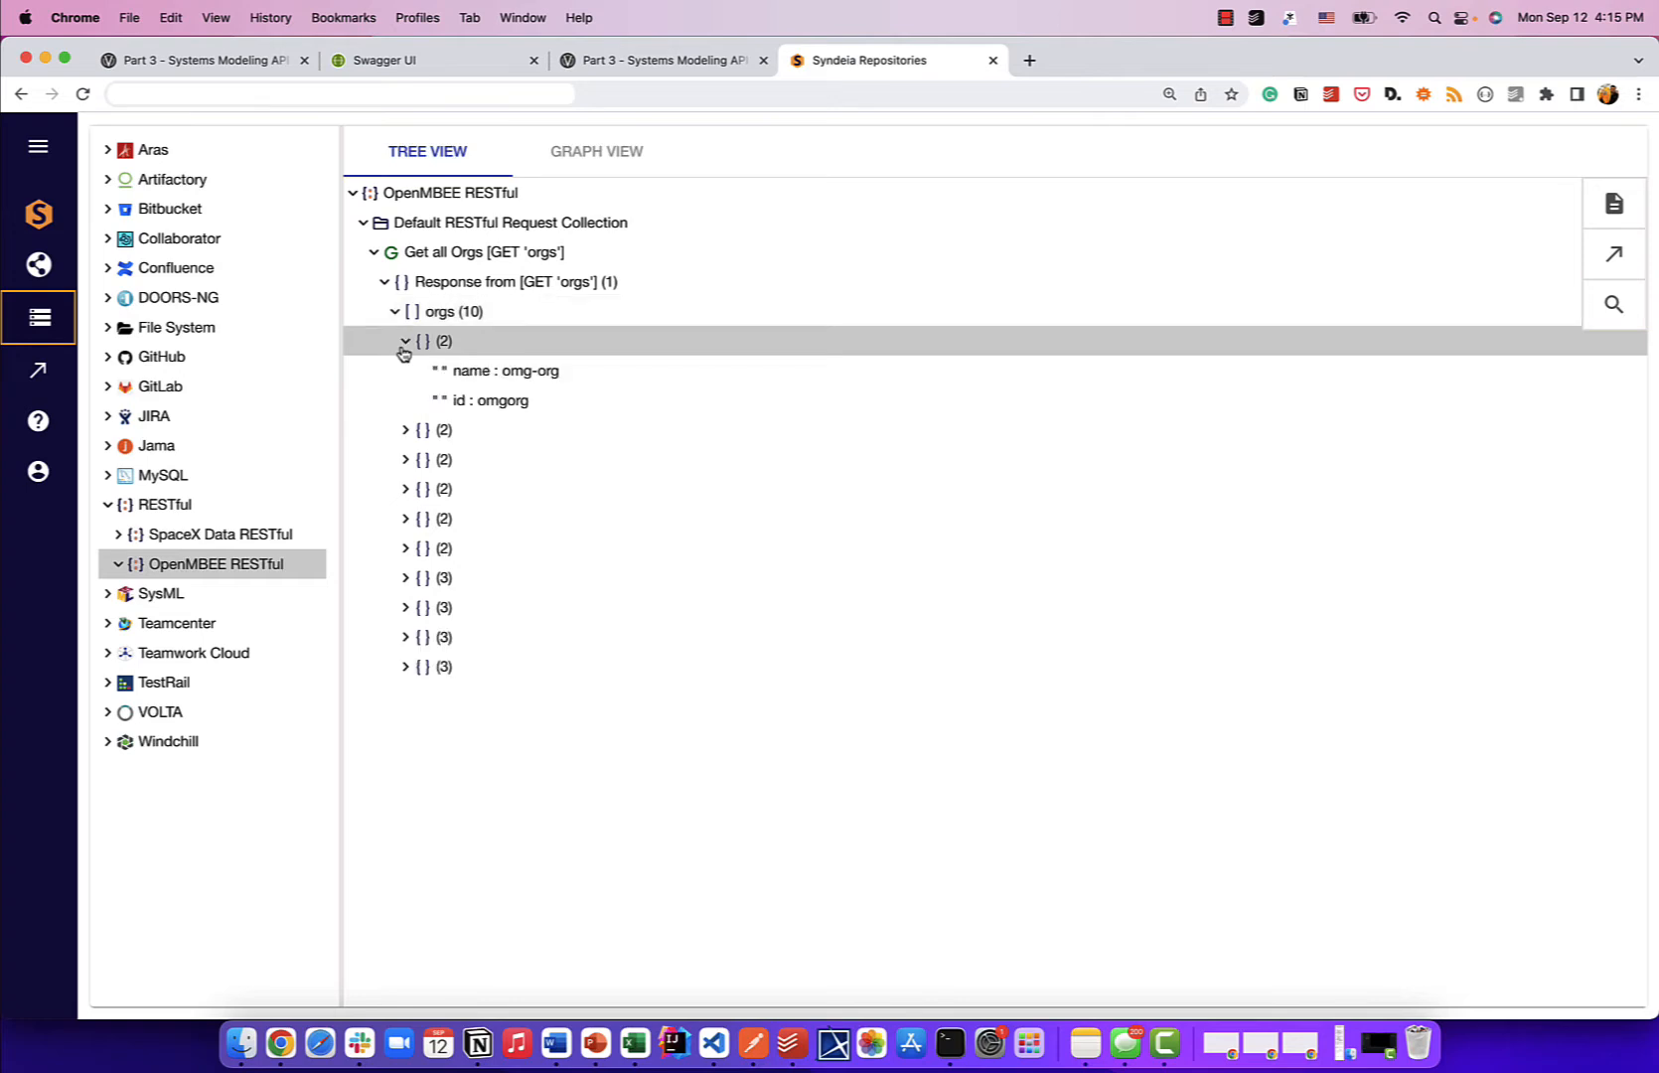
{"action": "left_click", "coordinate": [402, 344]}
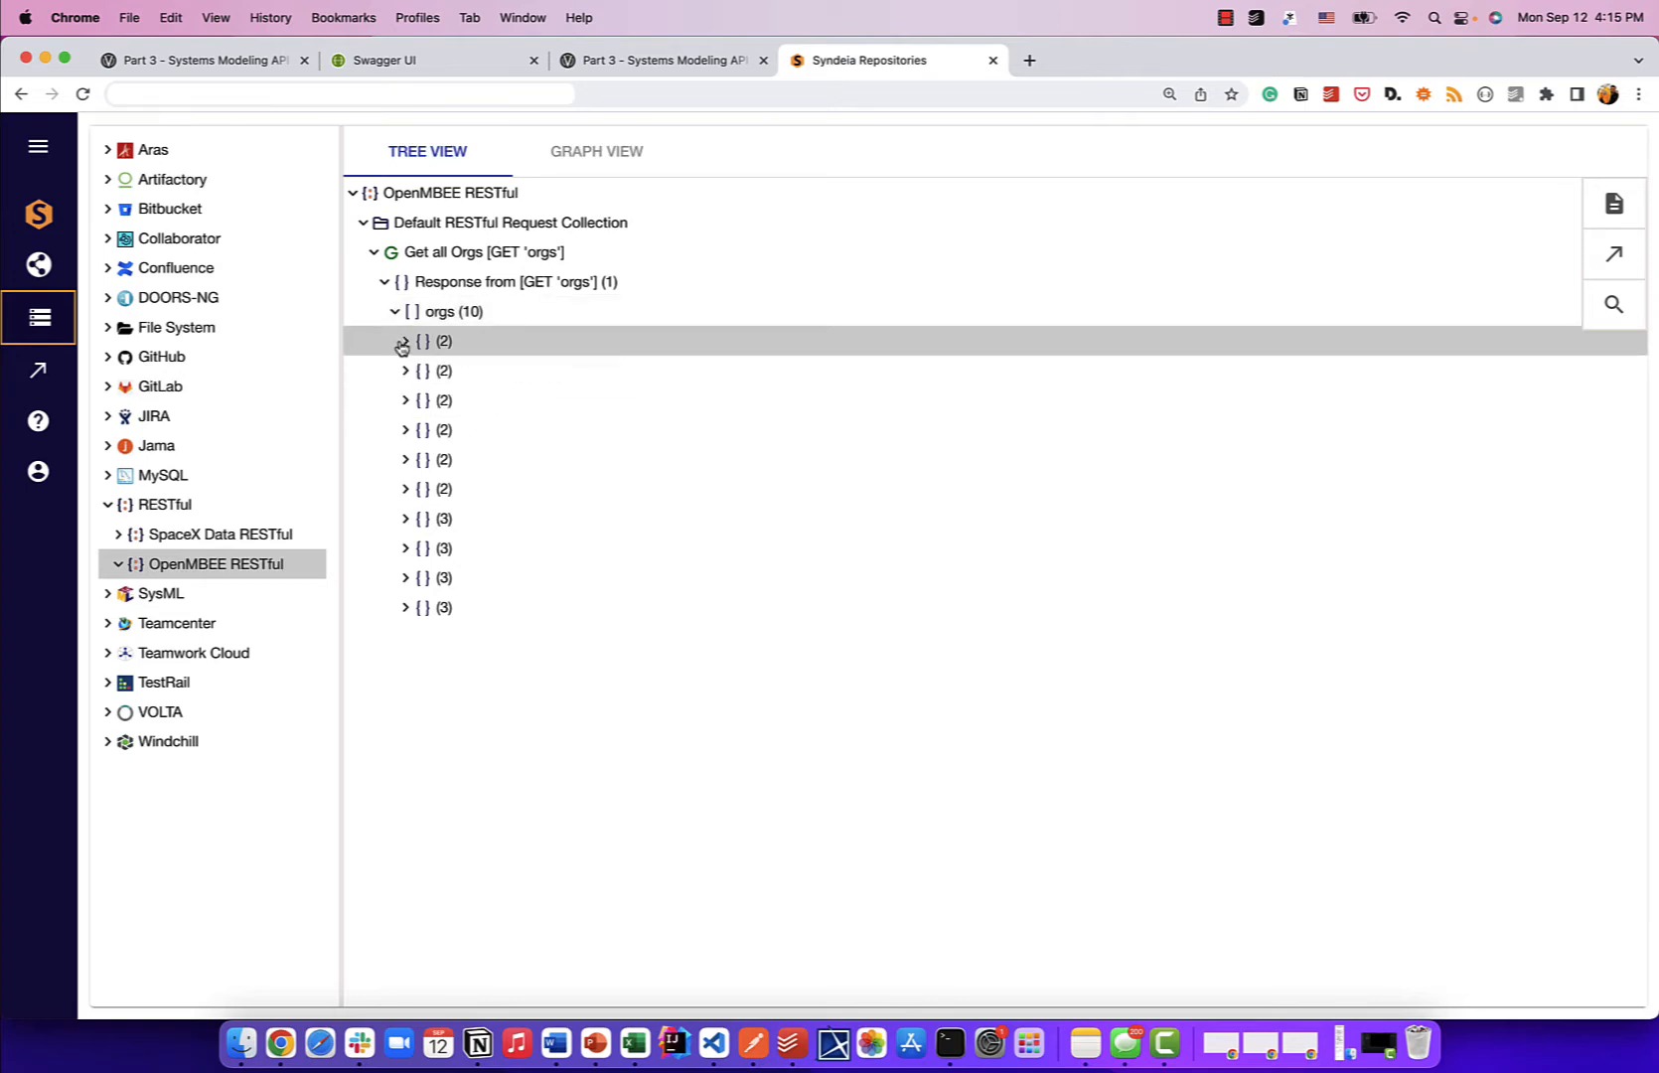
{"action": "left_click", "coordinate": [406, 372]}
{"action": "left_click", "coordinate": [405, 371]}
{"action": "left_click", "coordinate": [407, 401]}
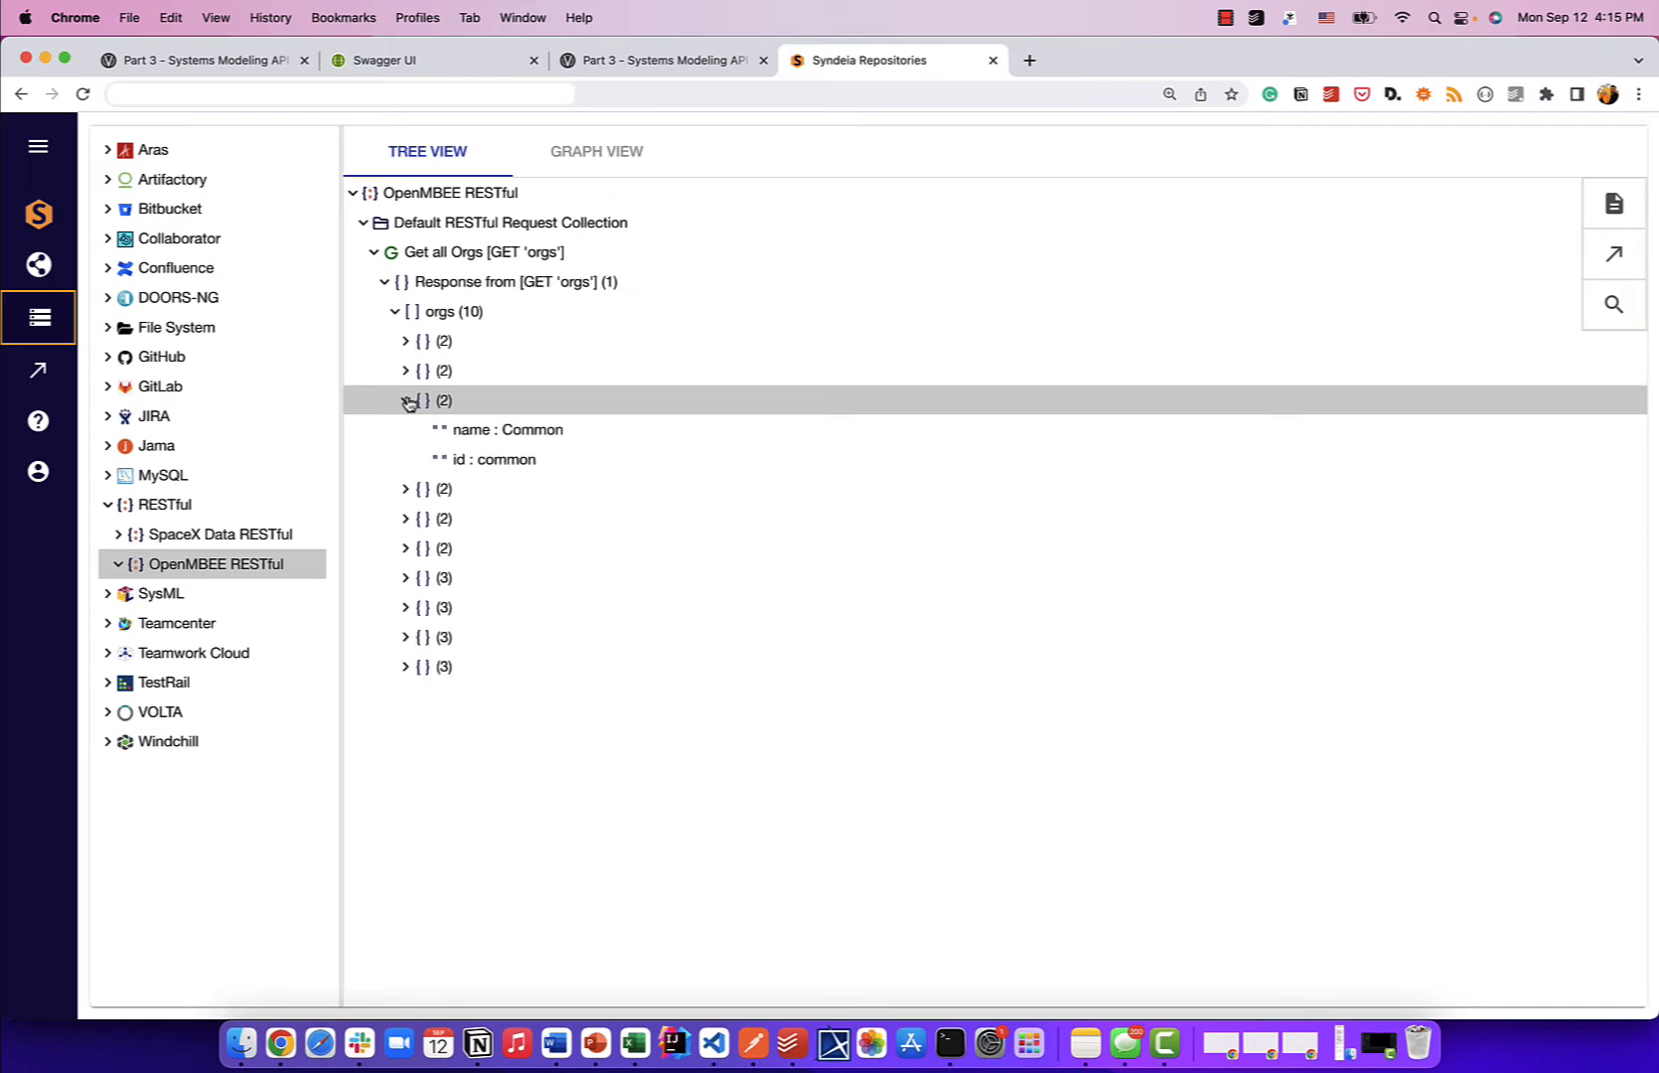
{"action": "left_click", "coordinate": [408, 402]}
{"action": "left_click", "coordinate": [405, 430]}
{"action": "left_click", "coordinate": [405, 430]}
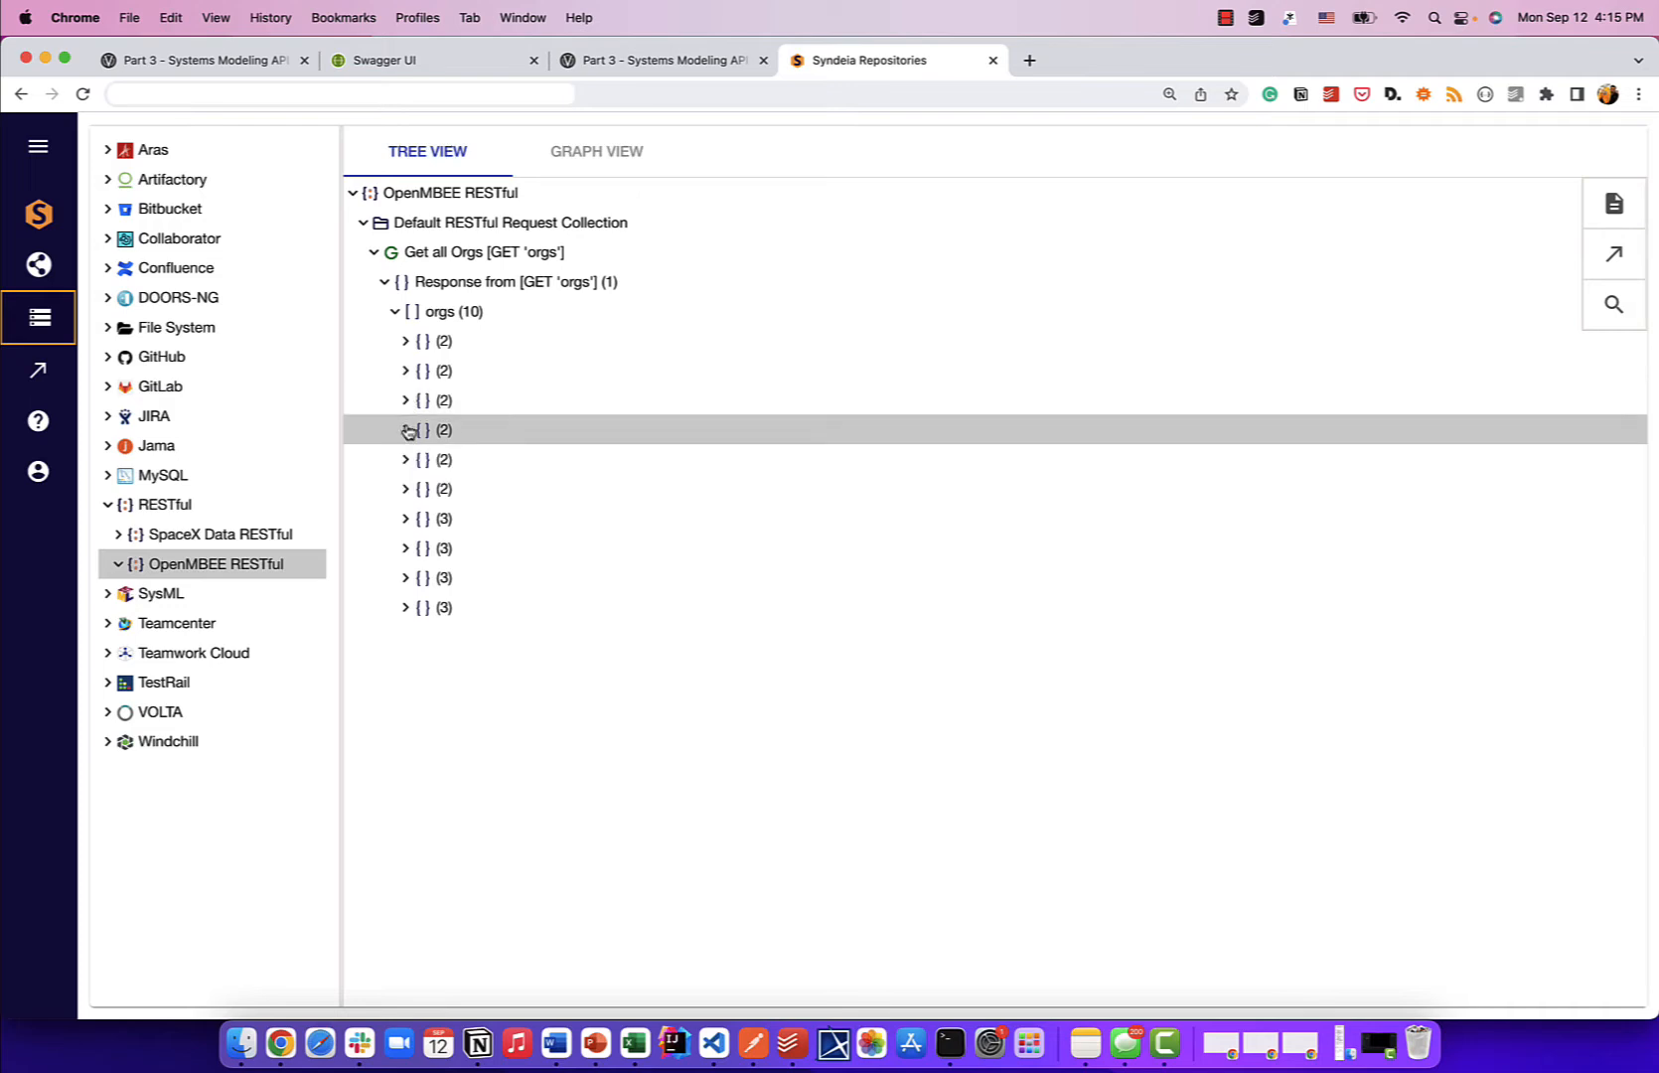
{"action": "left_click", "coordinate": [407, 460]}
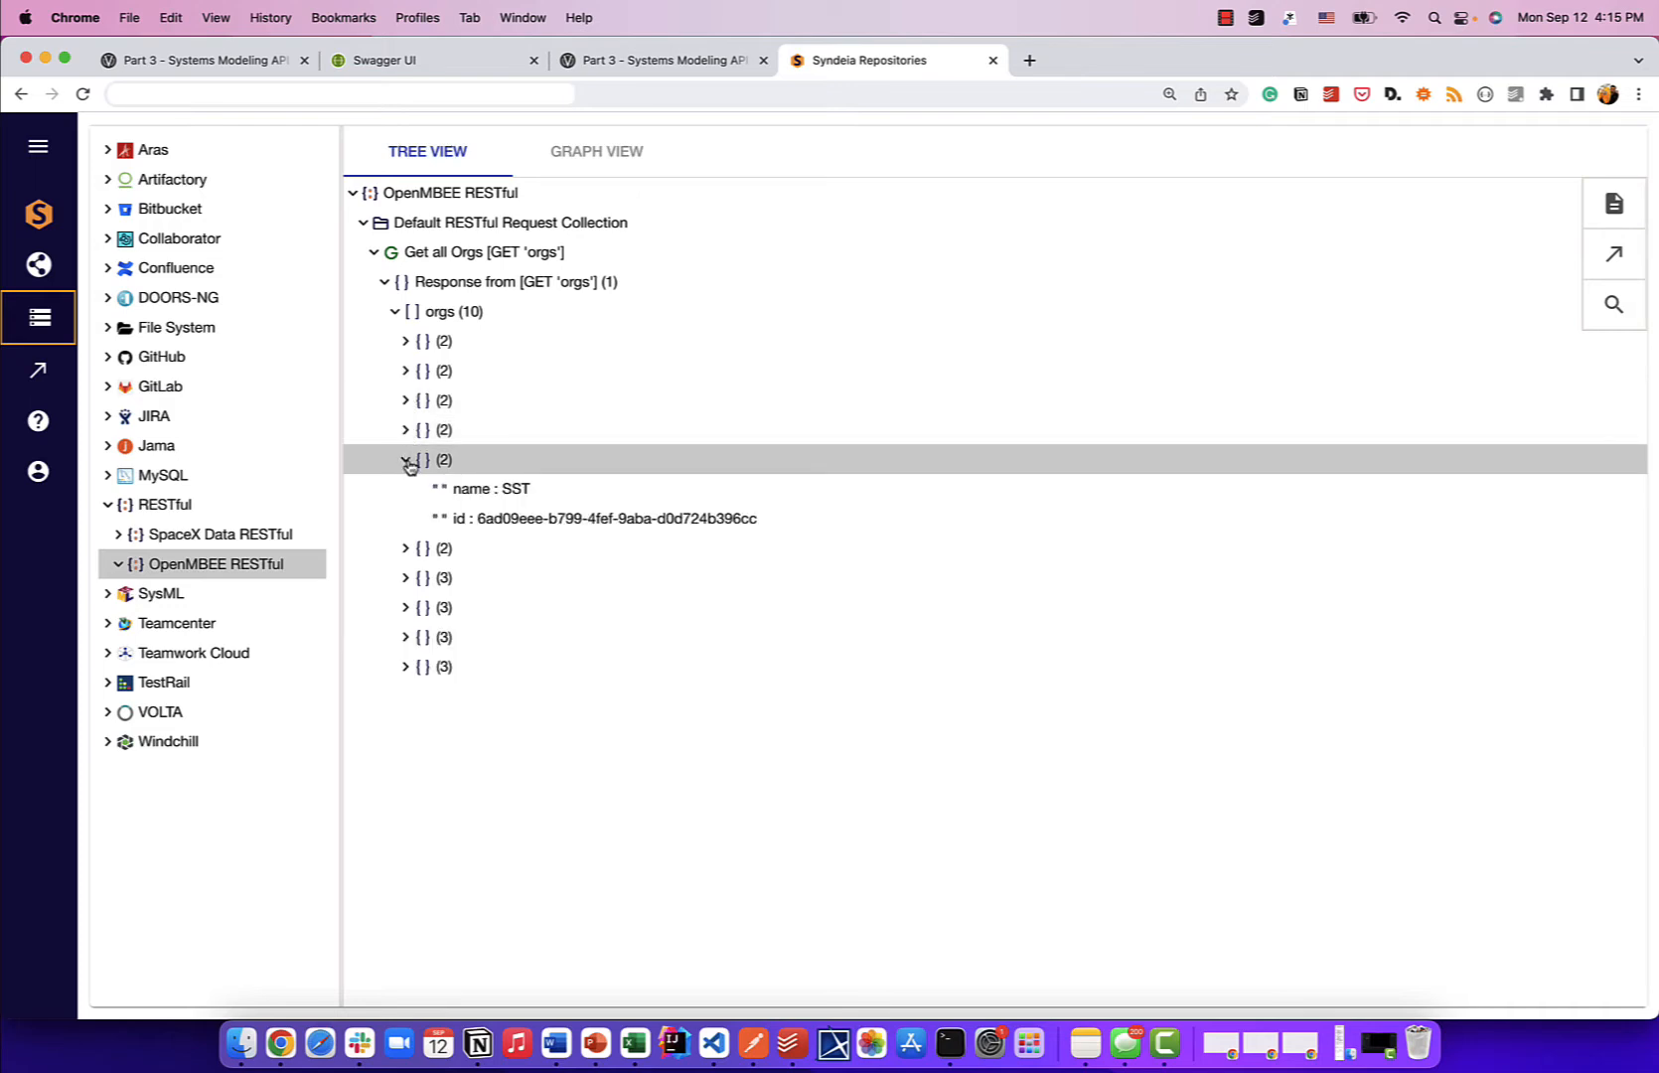
{"action": "double_click", "coordinate": [508, 497]}
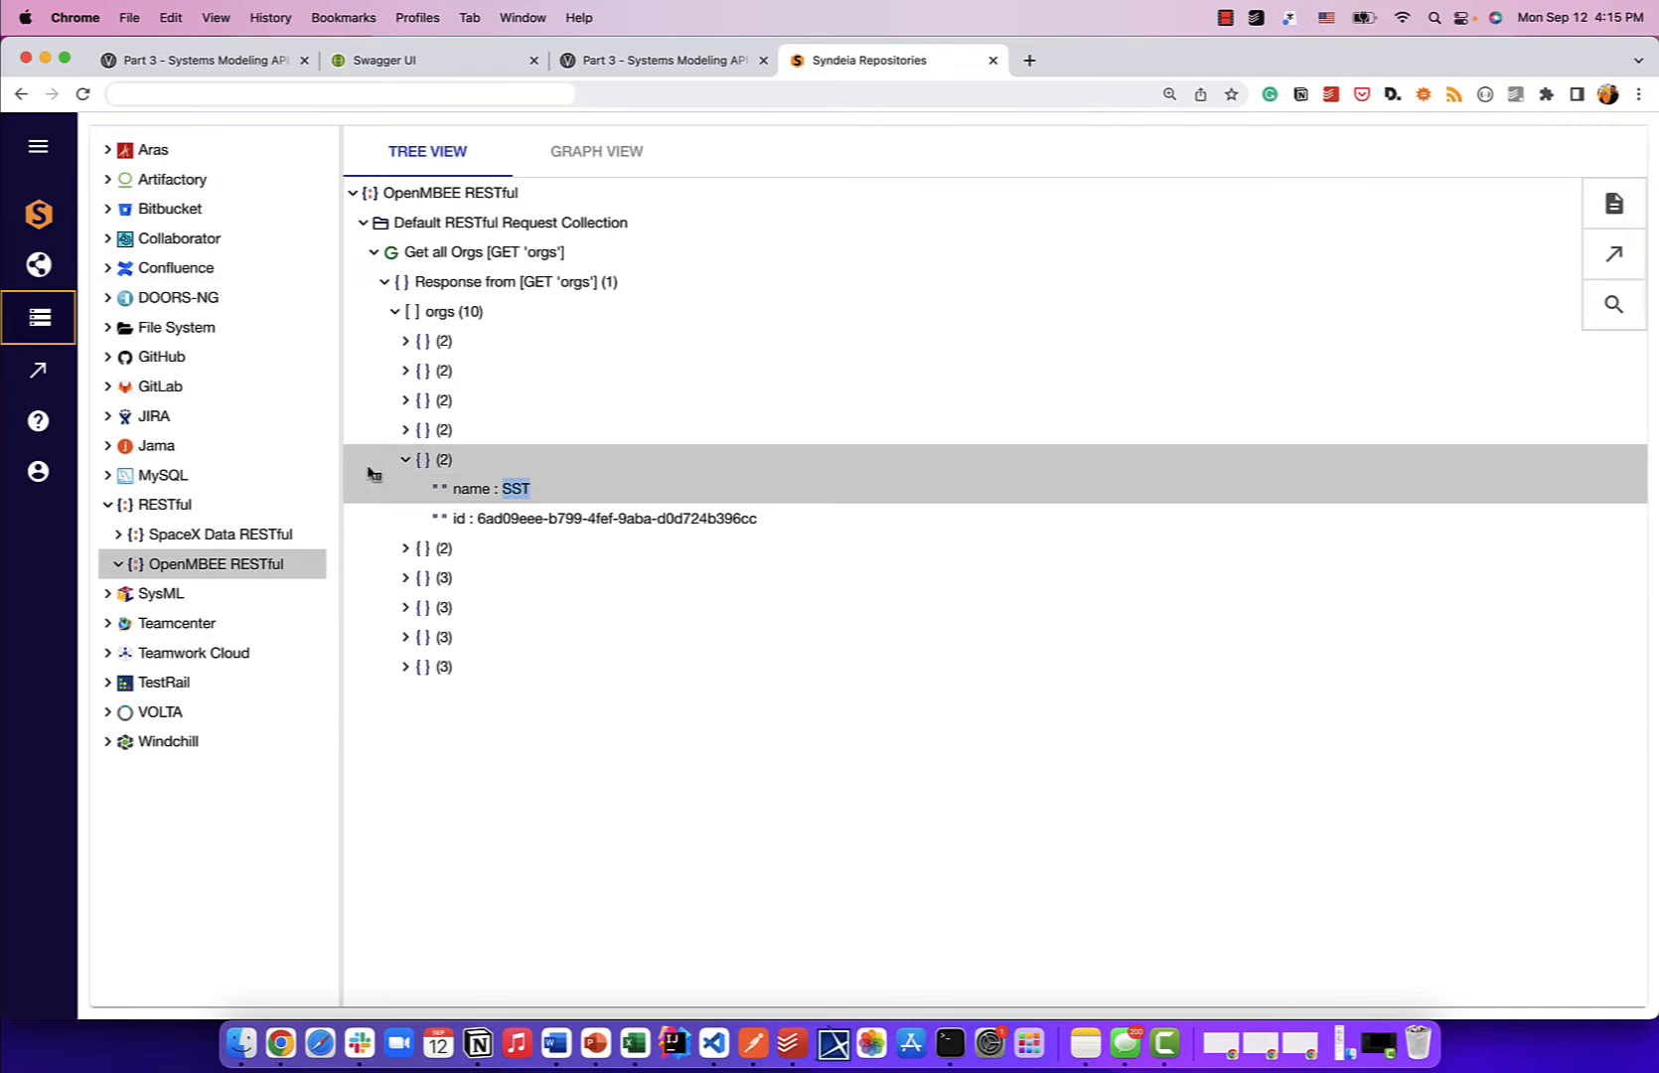
{"action": "left_click", "coordinate": [404, 460]}
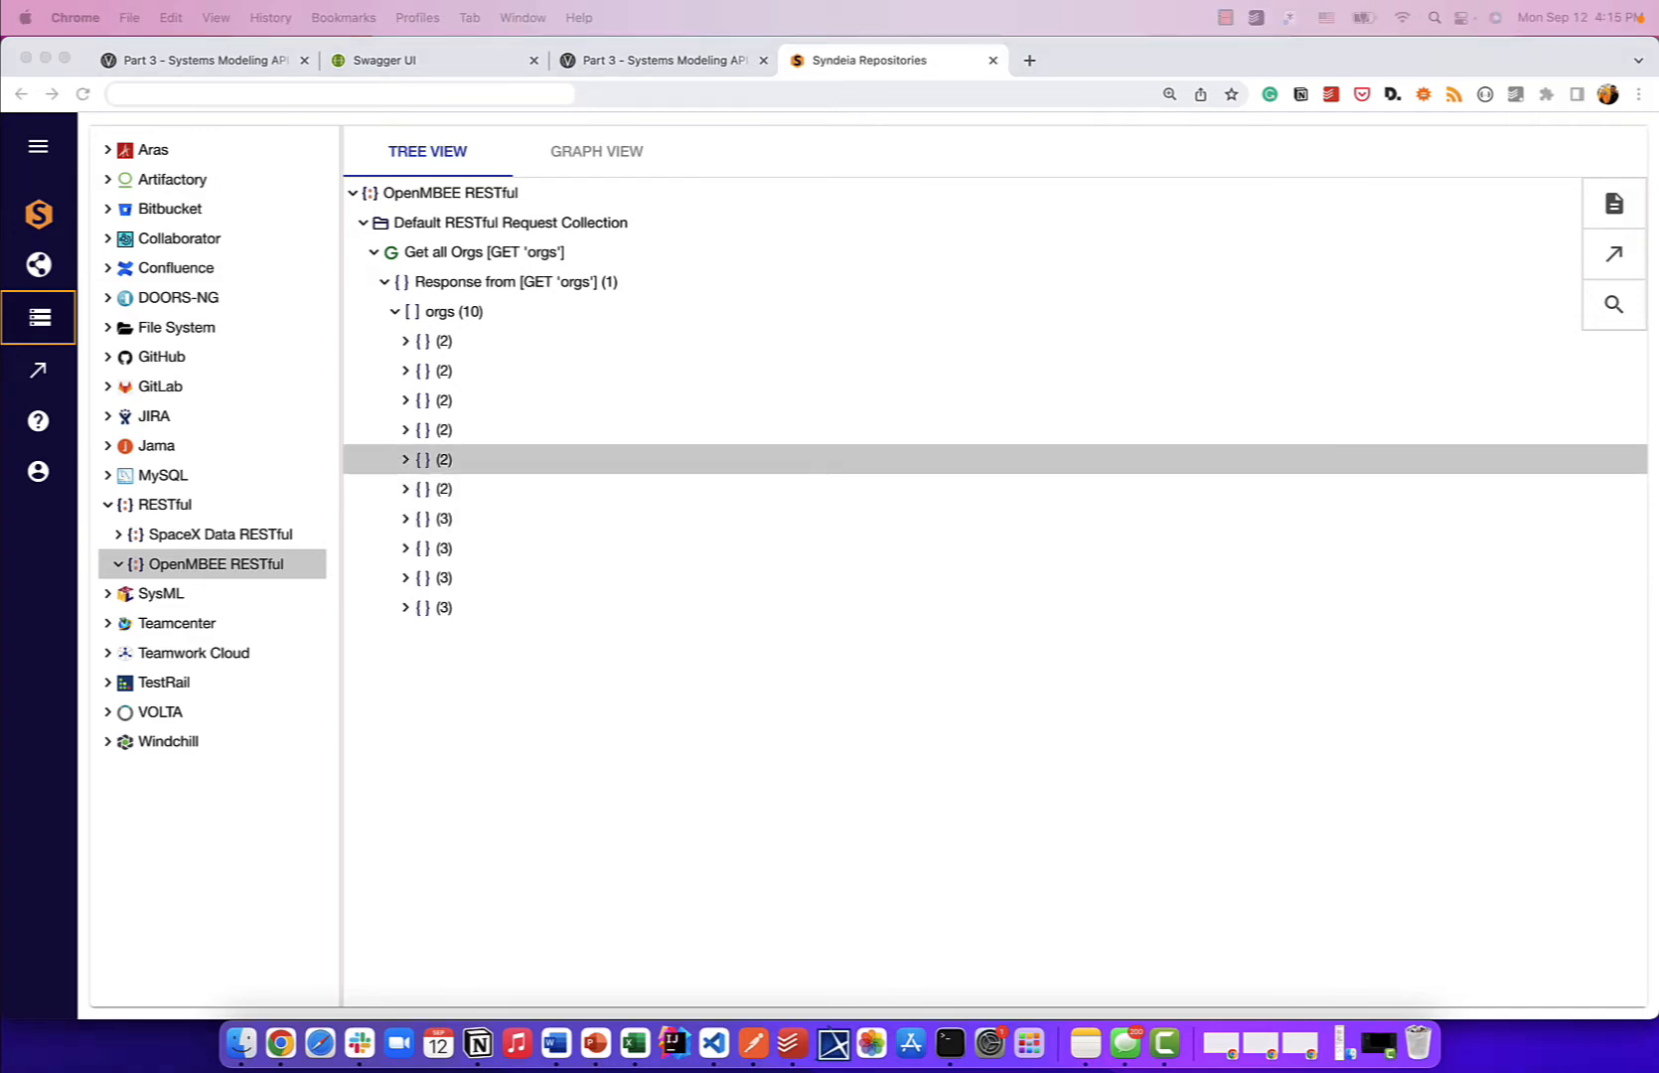
- Start a clone of the Get all Orgs request and name it "Get all projects in SST org"
{"action": "left_click", "coordinate": [469, 257]}
{"action": "right_click", "coordinate": [460, 219]}
{"action": "left_click", "coordinate": [494, 236]}
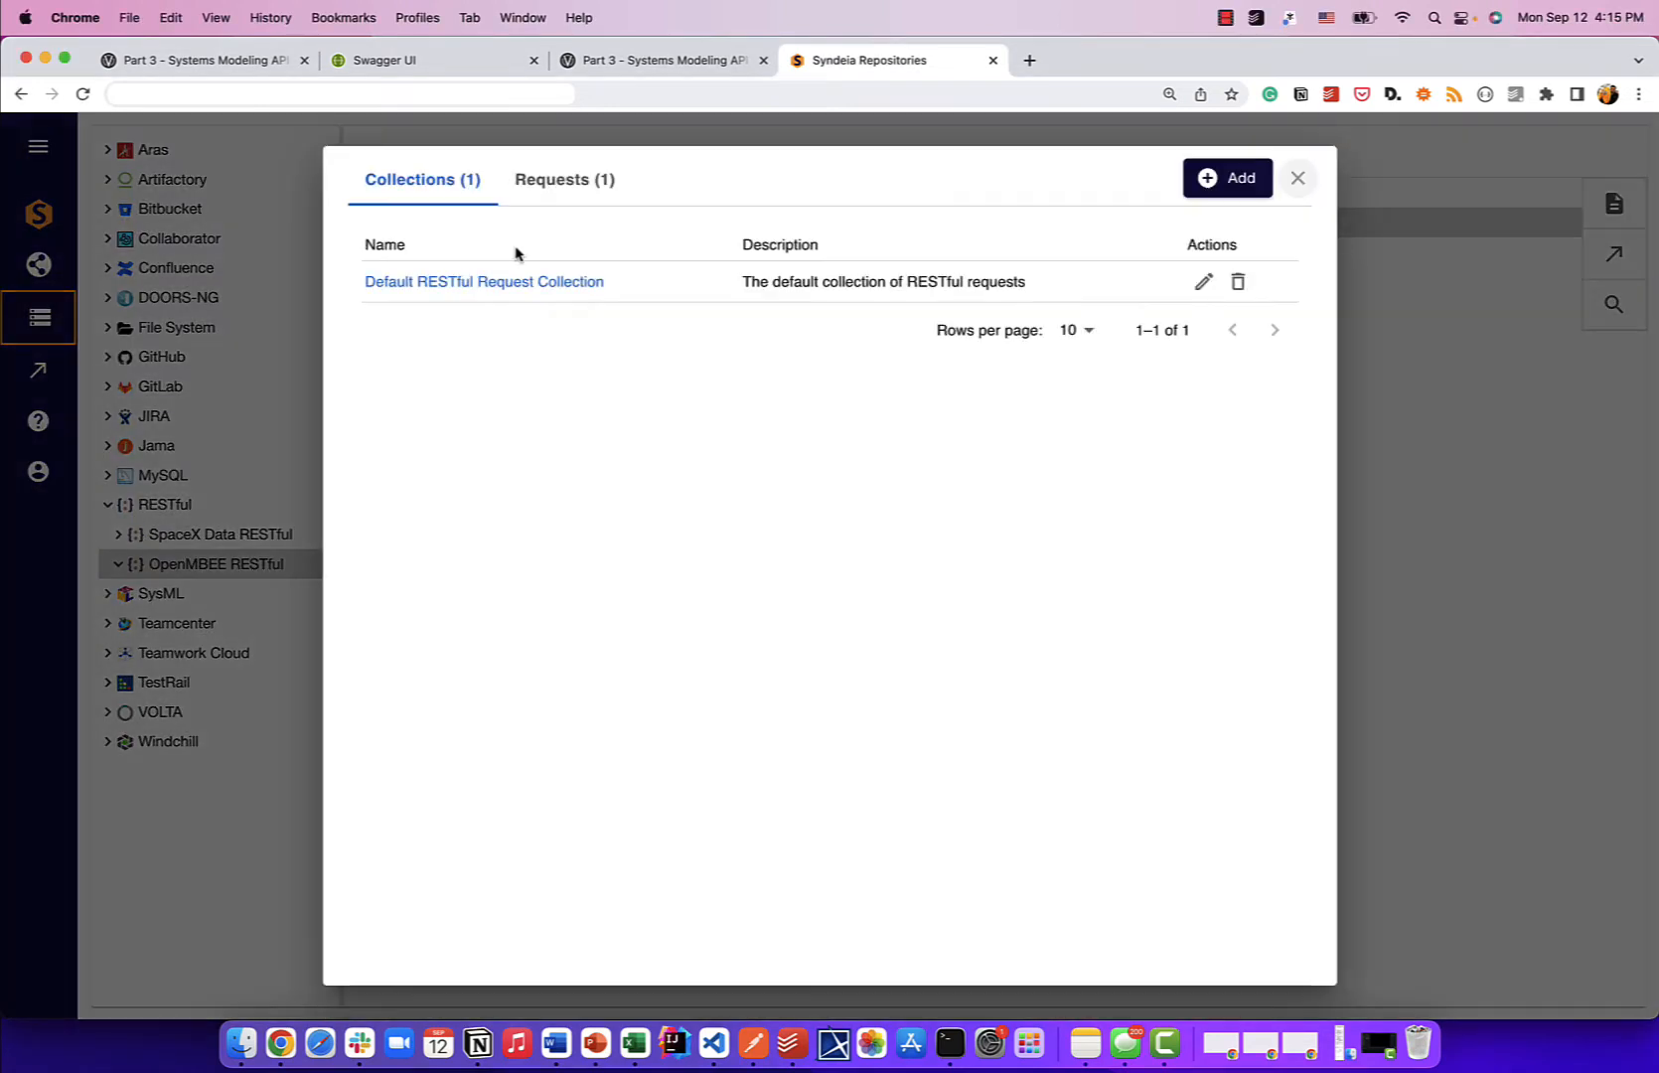
{"action": "left_click", "coordinate": [570, 189]}
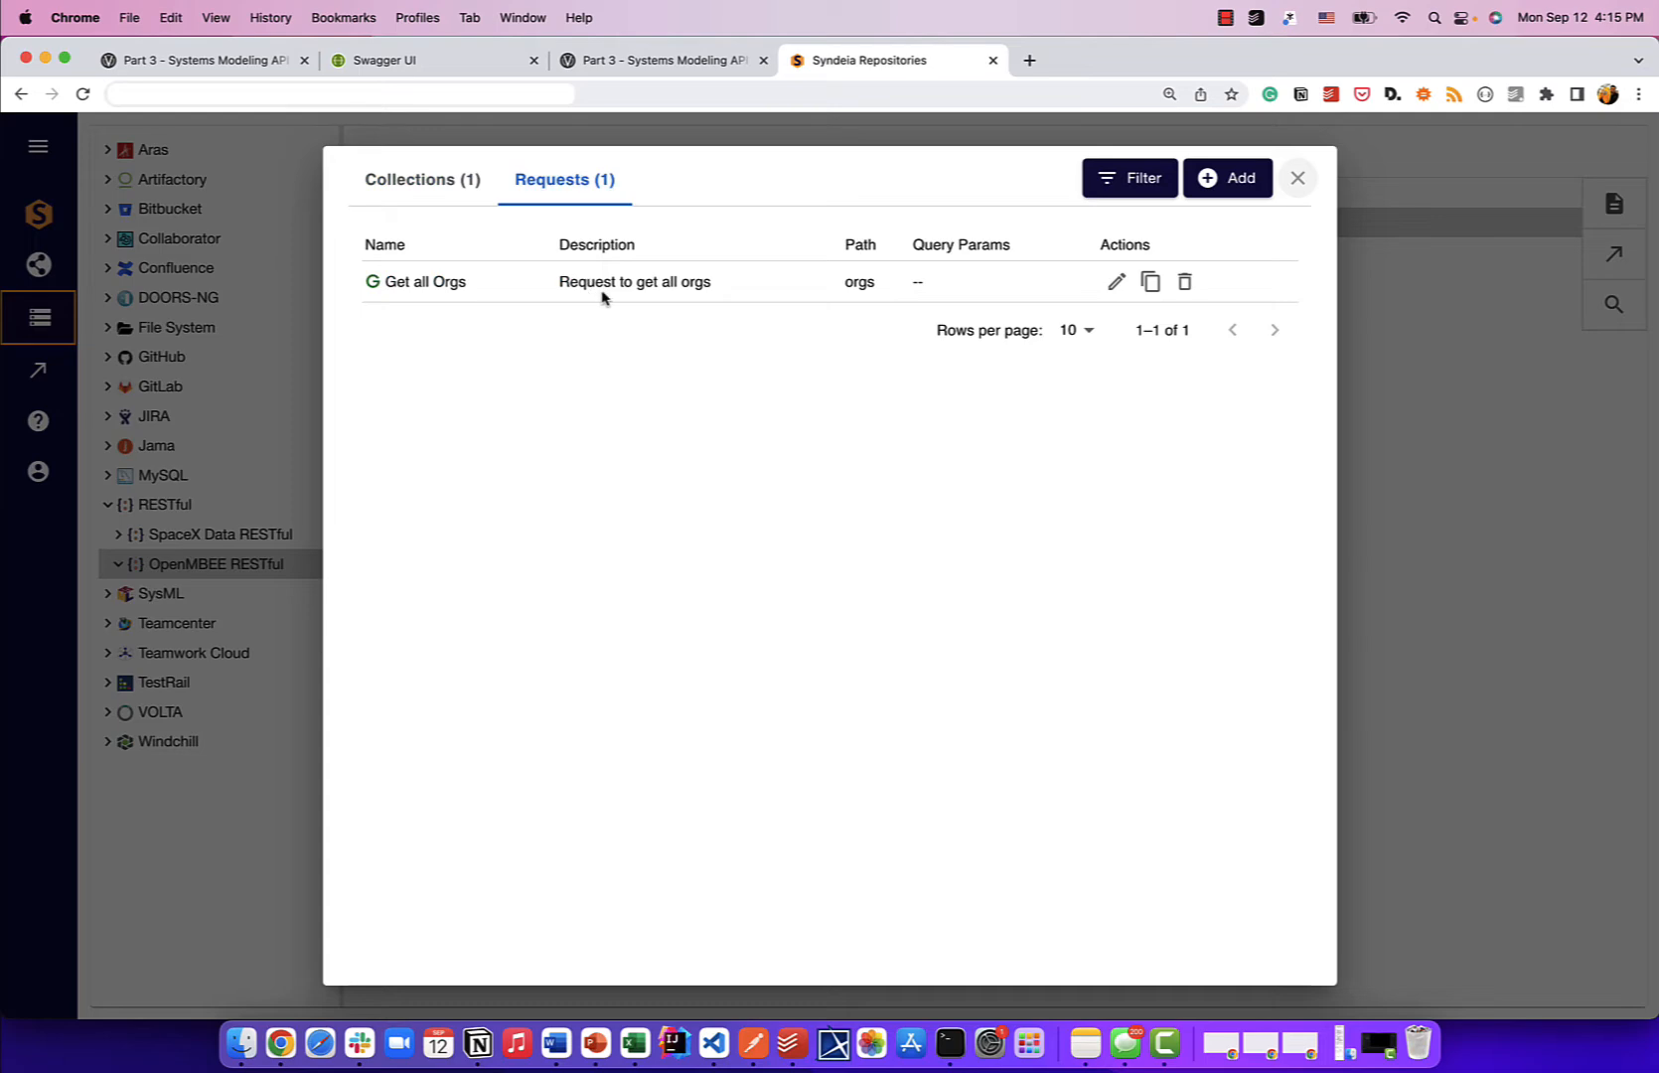
{"action": "left_click", "coordinate": [1149, 283]}
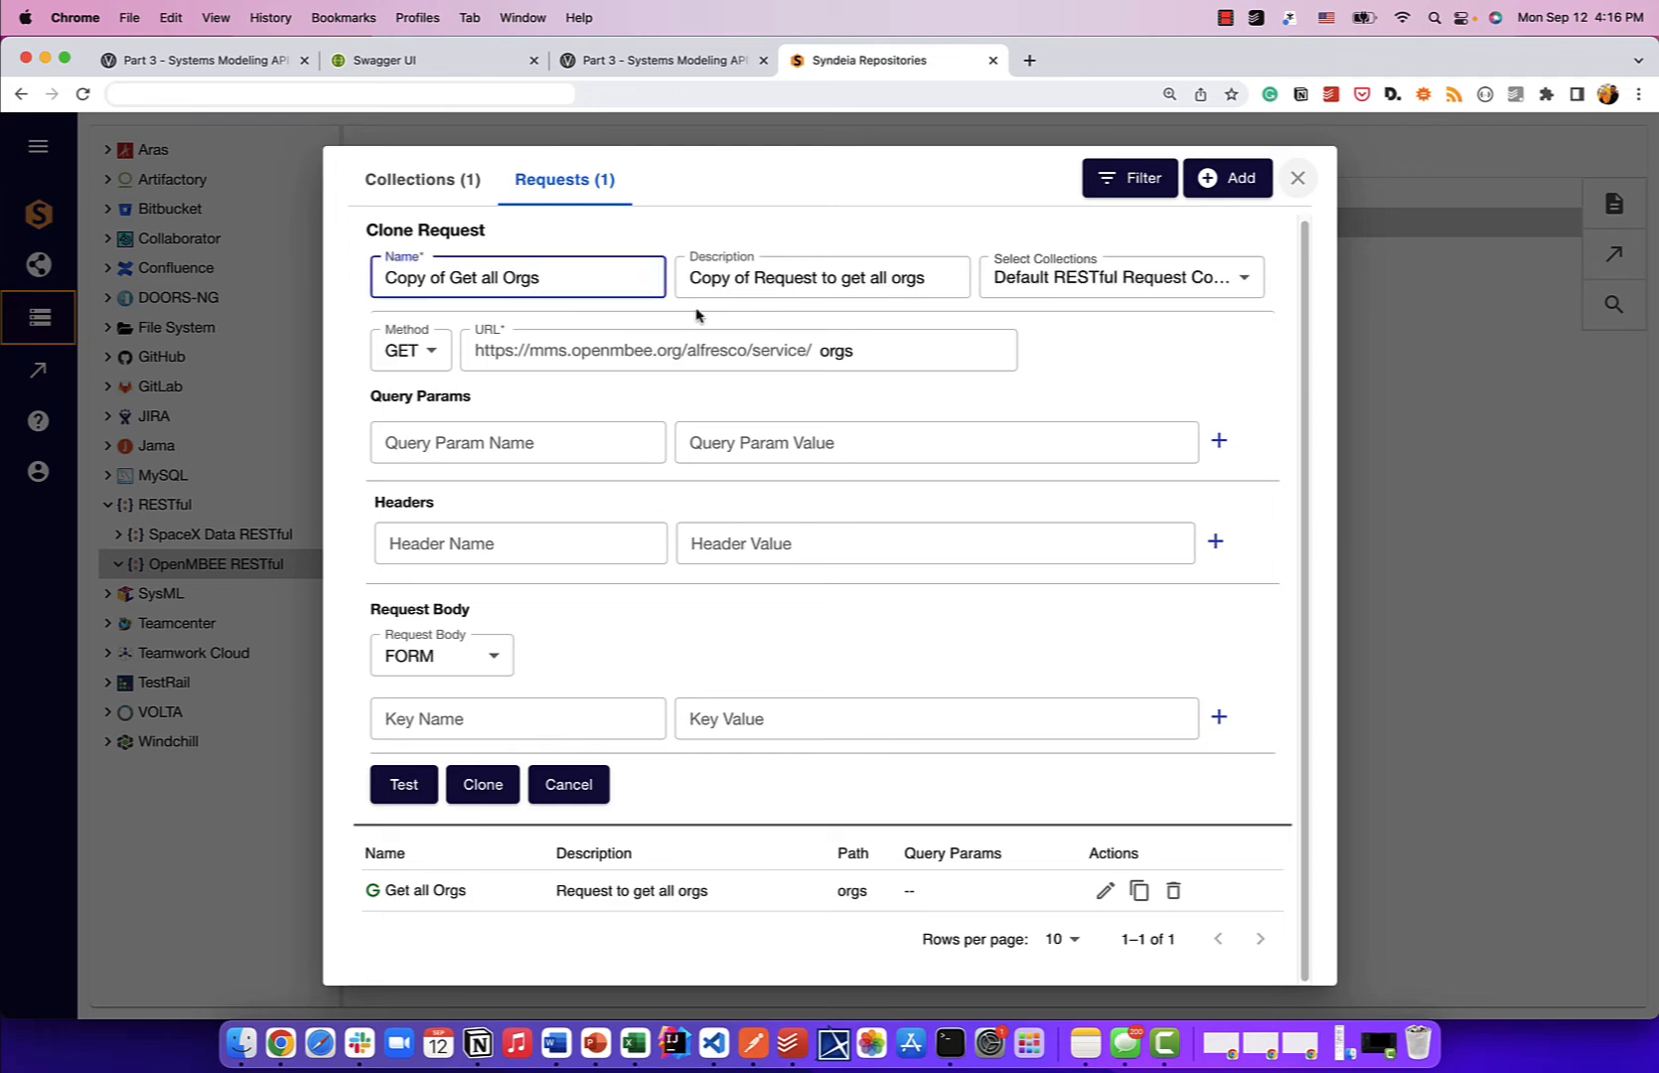
{"action": "key", "text": "alt+shift+Right"}
{"action": "key", "text": "alt+shift+Right"}
{"action": "key", "text": "BackSpace"}
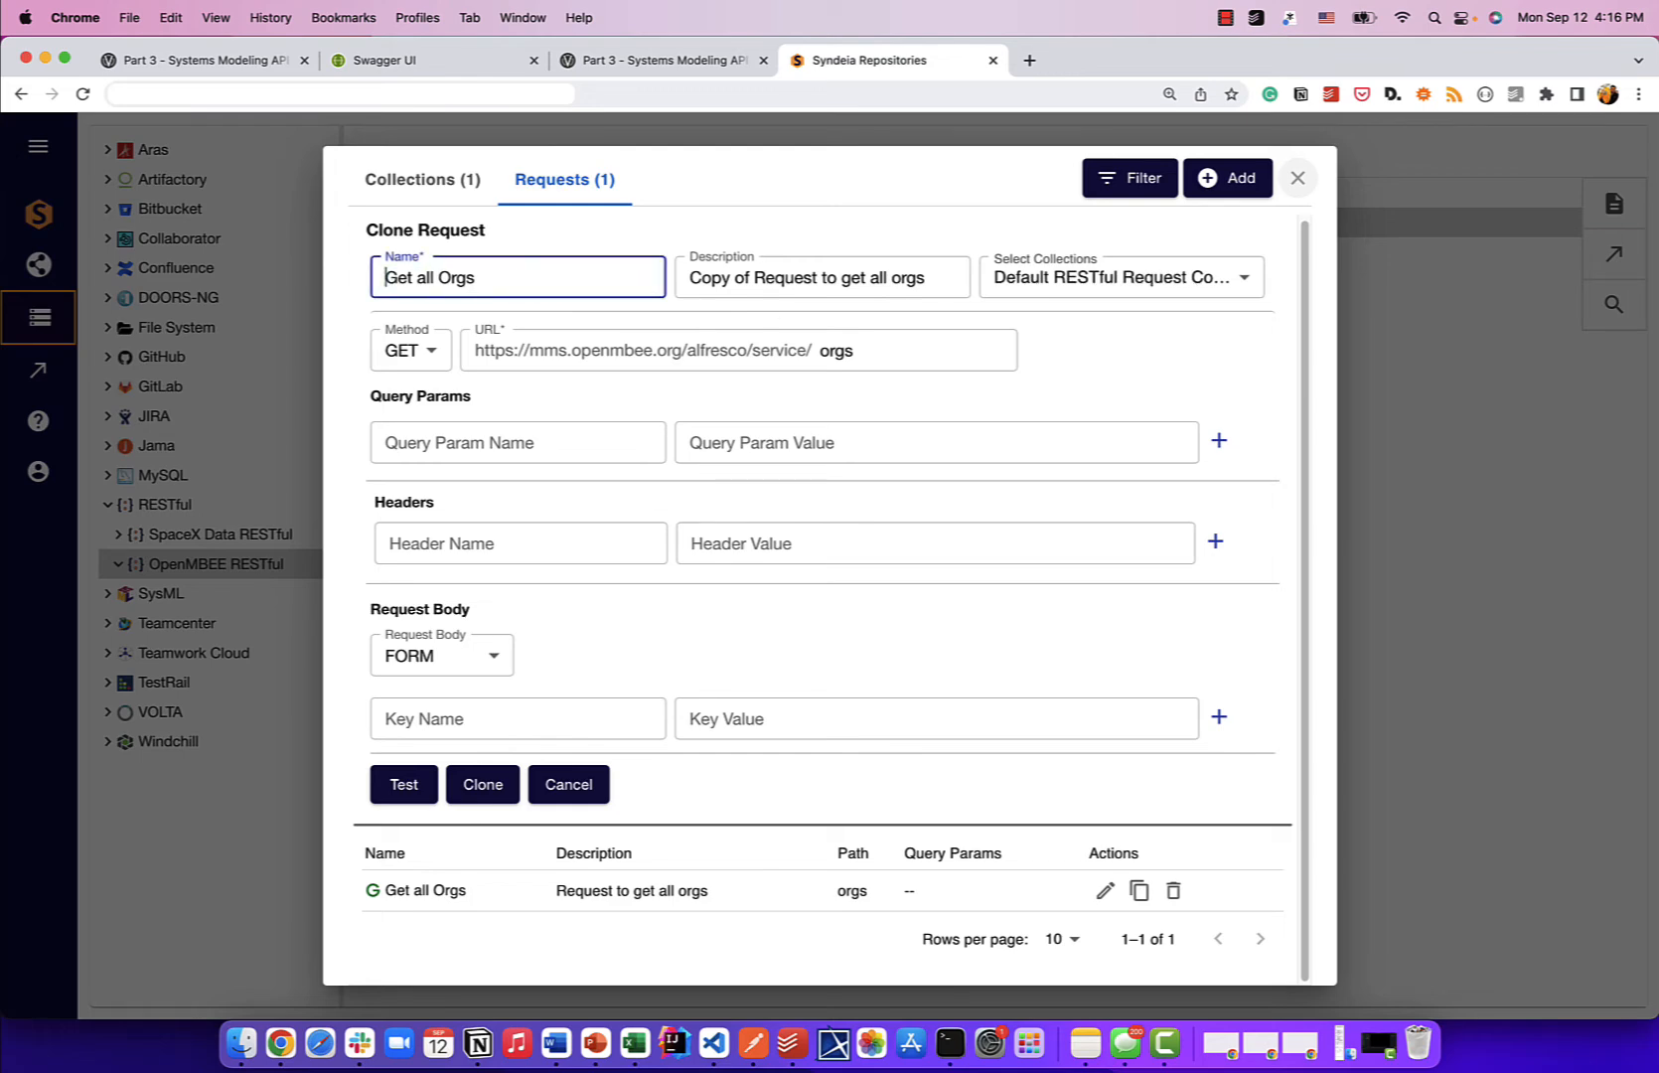
{"action": "key", "text": "alt+shift+Left"}
{"action": "type", "text": "projects in SST org"}
{"action": "key", "text": "Tab"}
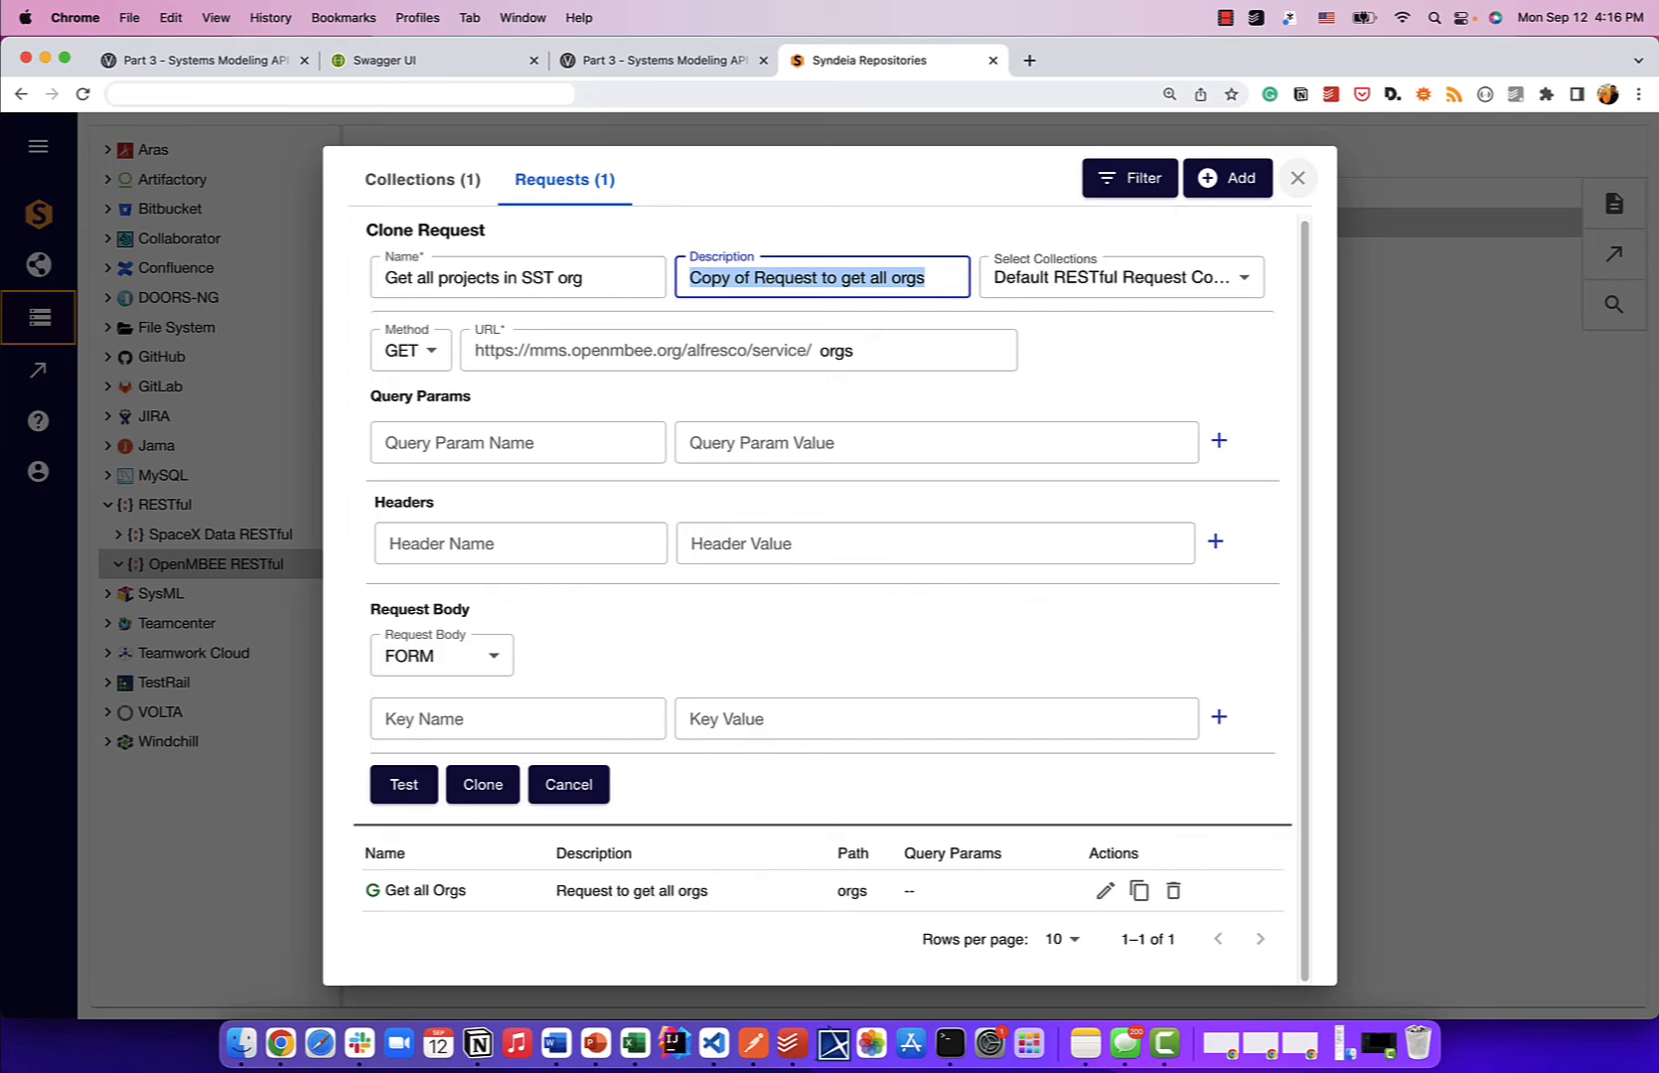
- Change the cloned request's description to "Request to get all projects in SST org"
{"action": "key", "text": "Left"}
{"action": "key", "text": "alt+shift+Right"}
{"action": "key", "text": "alt+shift+Right"}
{"action": "key", "text": "shift+Right"}
{"action": "key", "text": "BackSpace"}
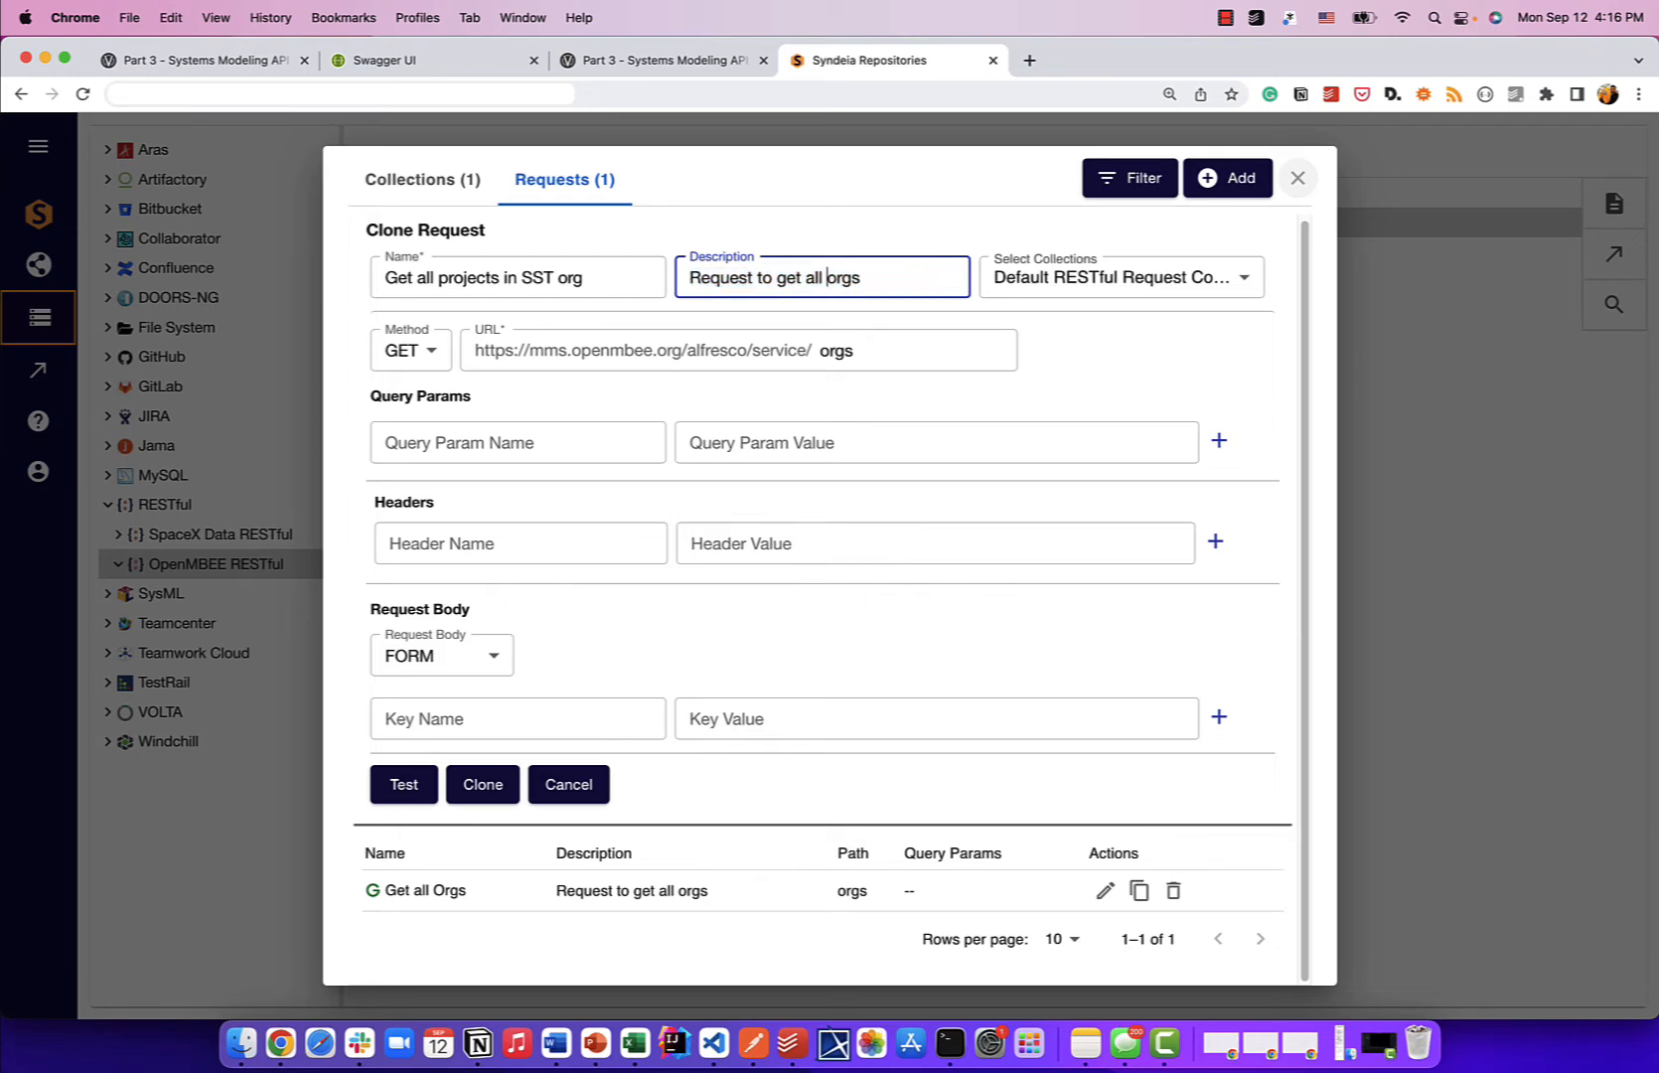
{"action": "key", "text": "alt+shift+Right"}
{"action": "type", "text": "projects in SST org"}
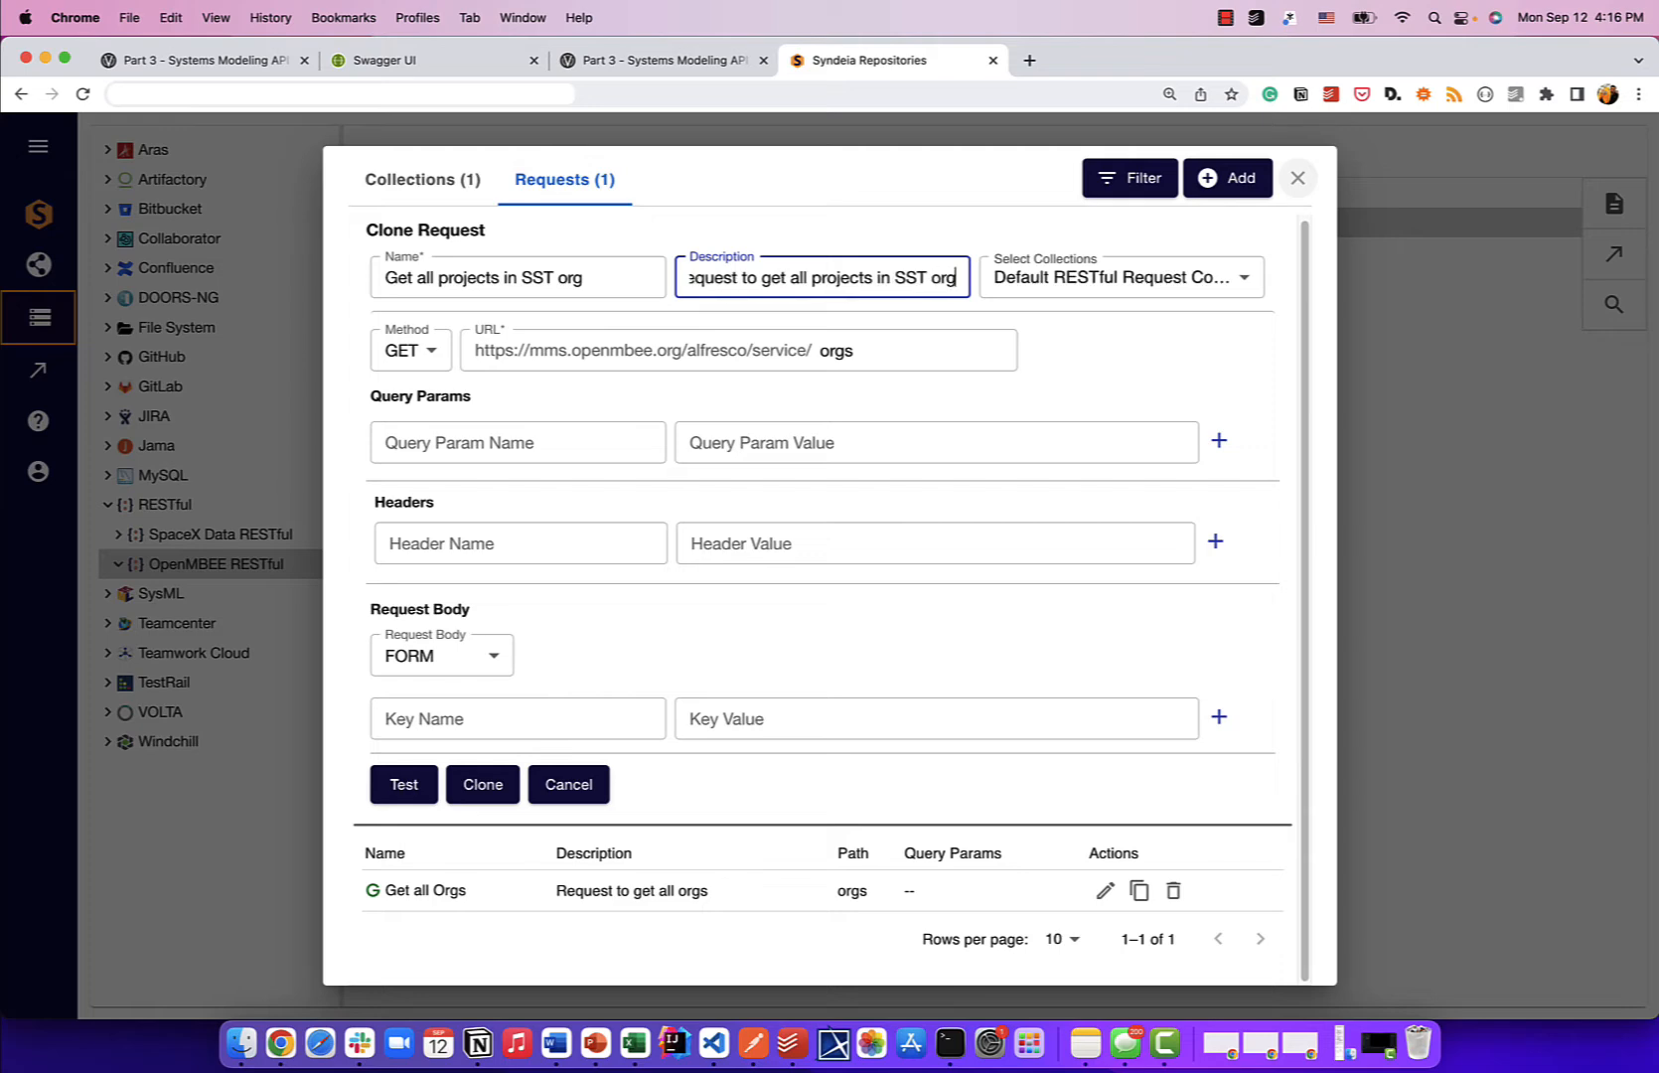
- Replace the cloned request's URL path with orgs/6ad09eee-b799-4fef-9aba-d0d724b396cc/projects and check the pasted path
{"action": "left_click", "coordinate": [917, 351]}
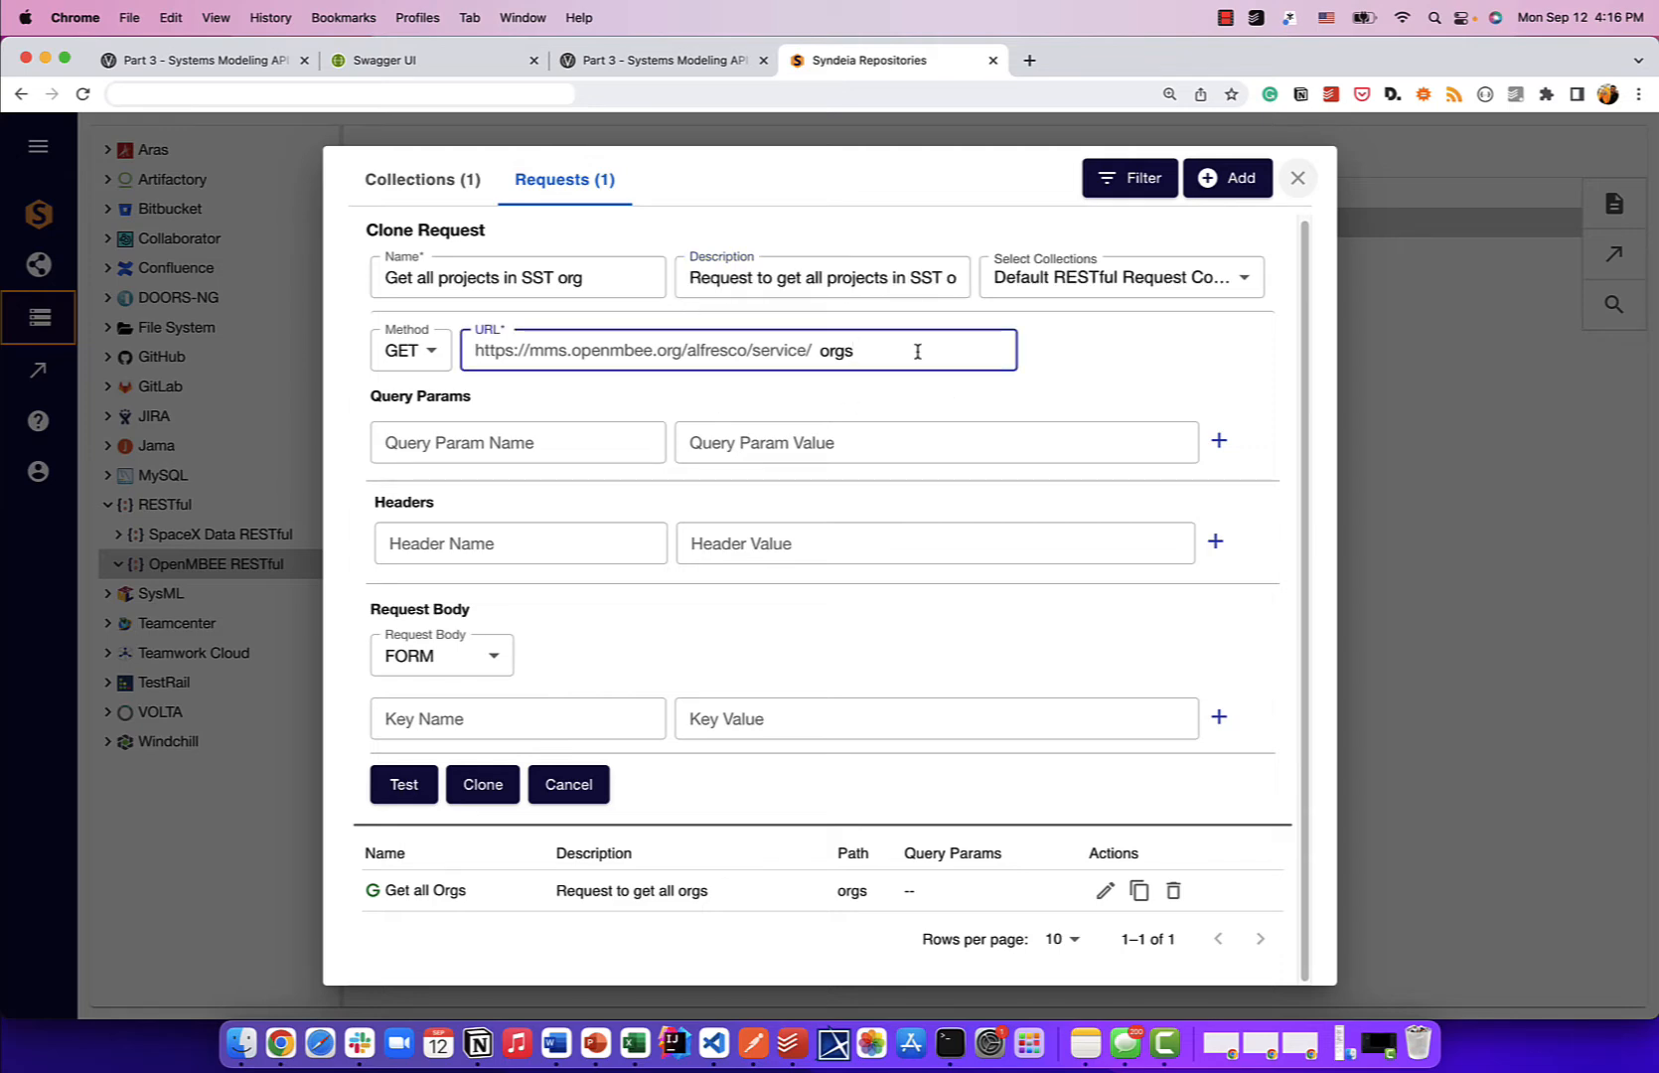
{"action": "key", "text": "super+a"}
{"action": "key", "text": "super+v"}
{"action": "key", "text": "super+Left"}
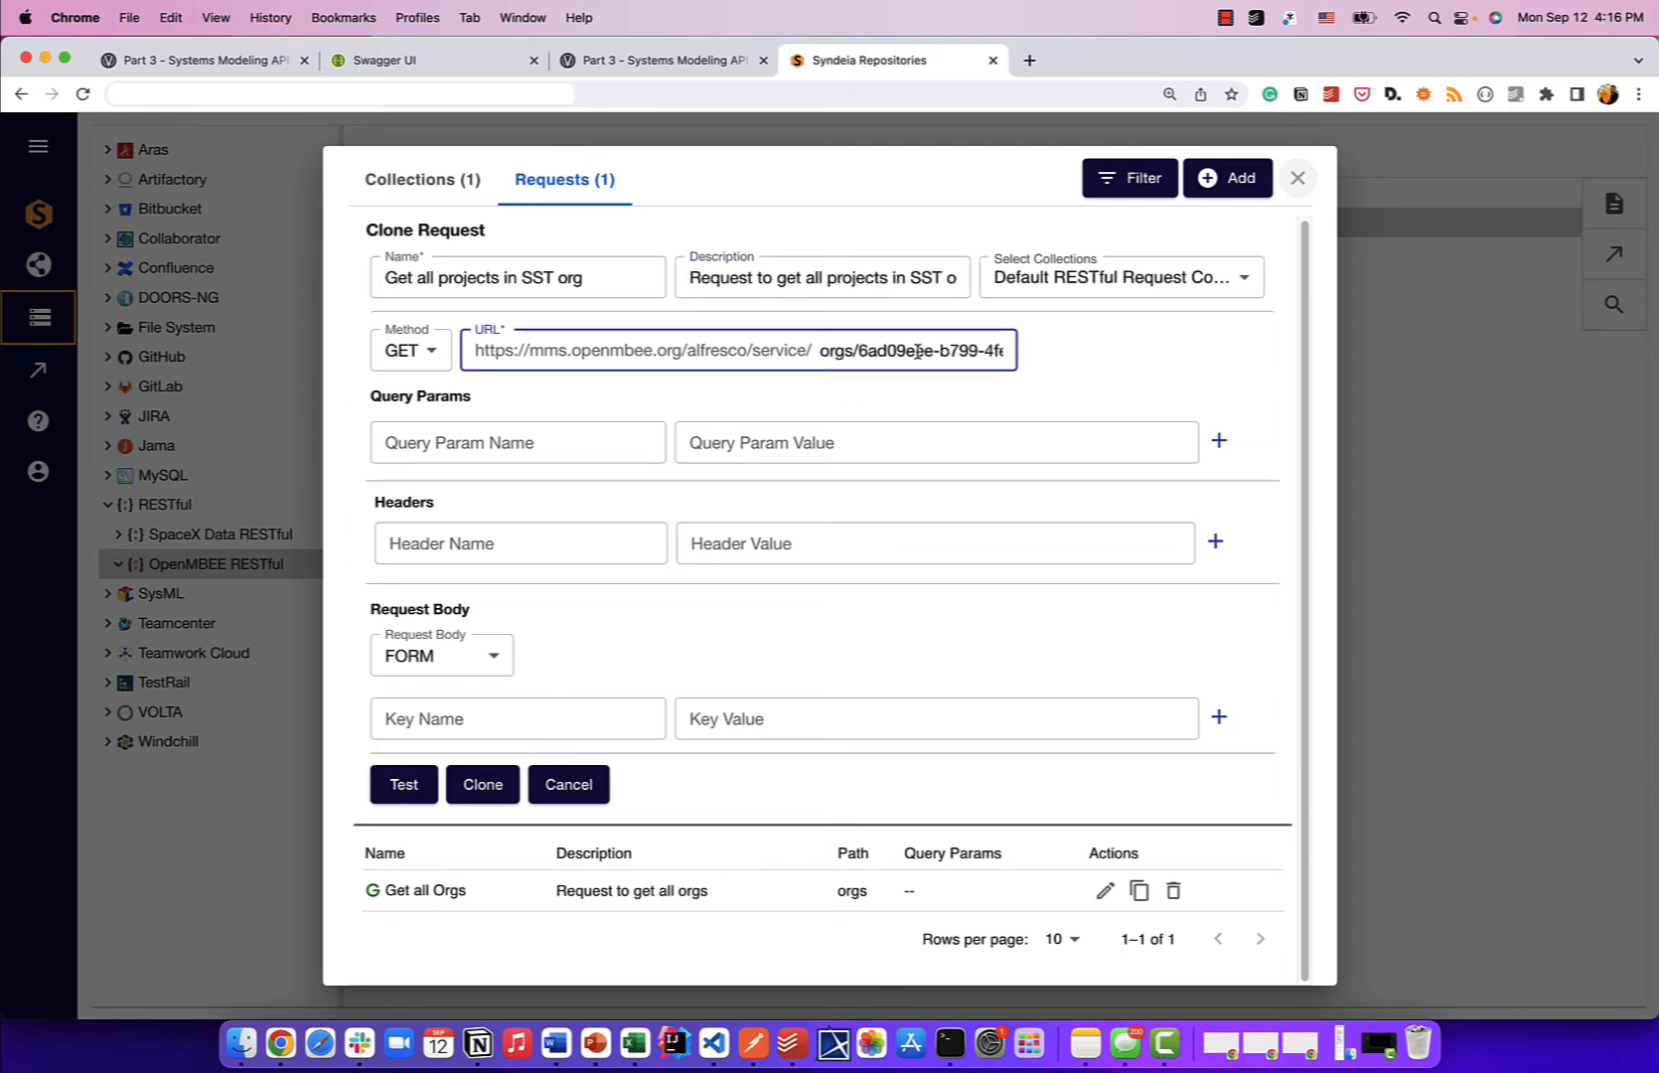
{"action": "left_click_drag", "start_coordinate": [858, 351], "coordinate": [1005, 350]}
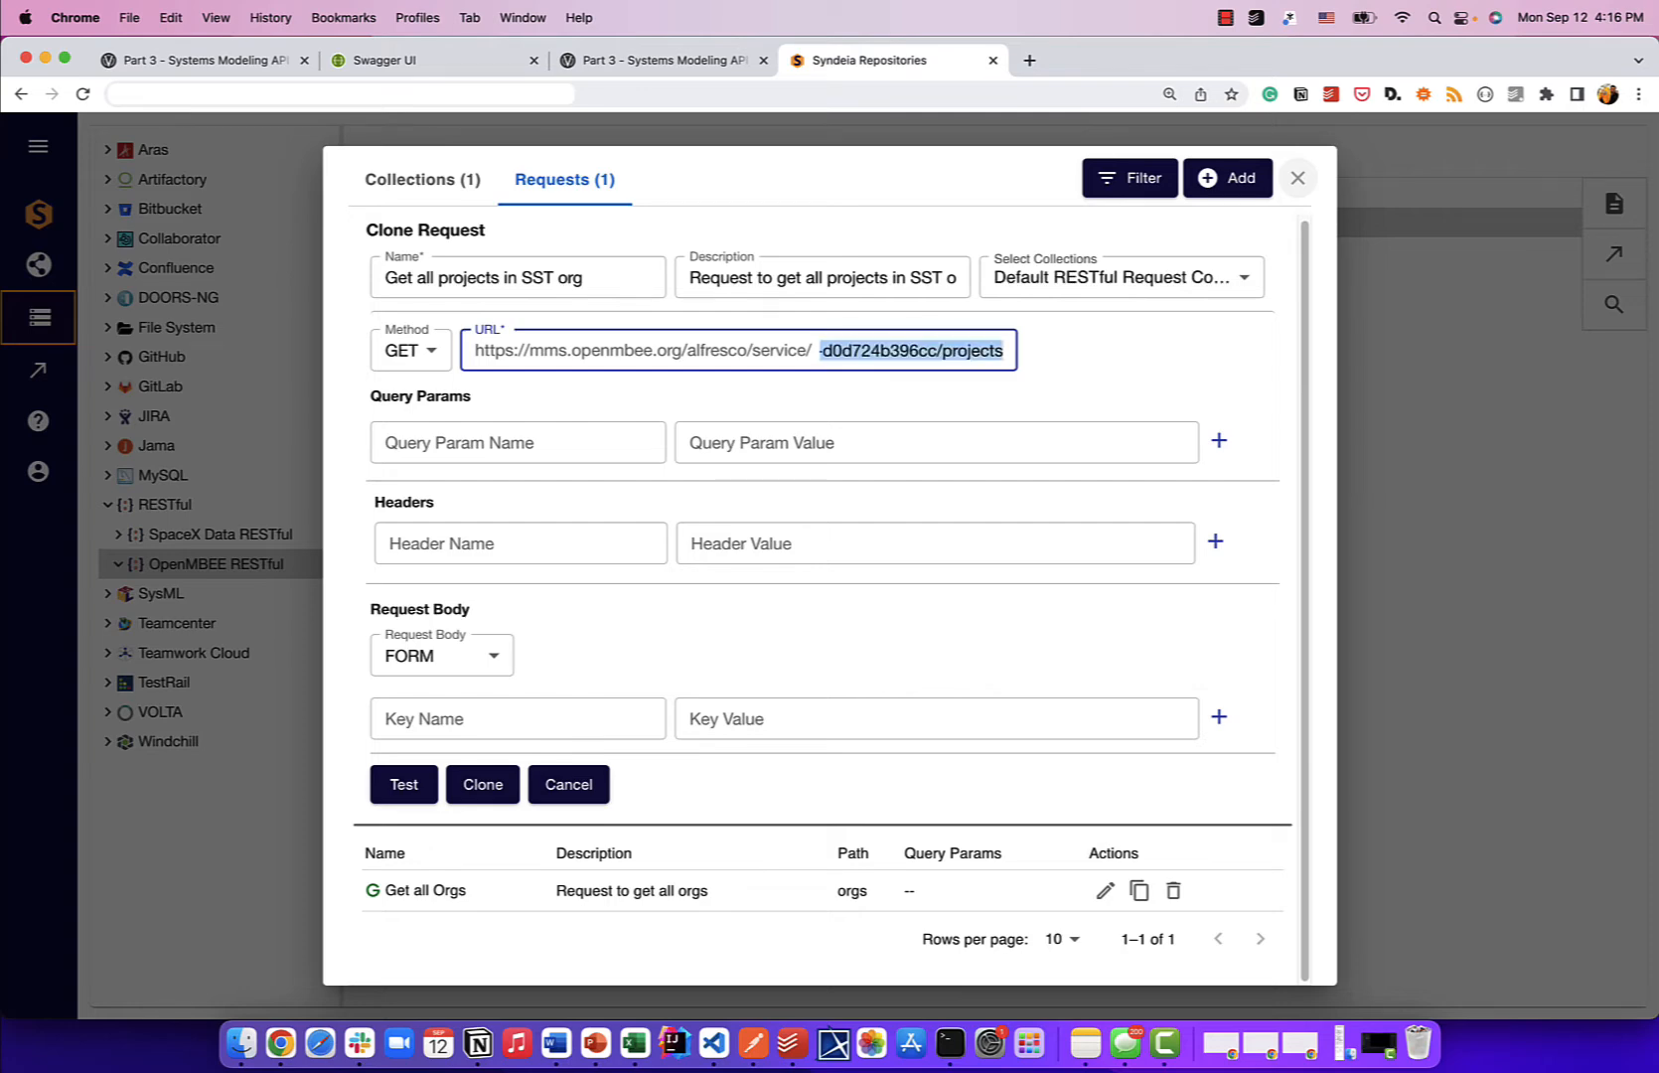
{"action": "key", "text": "alt+shift+Left"}
{"action": "key", "text": "Right"}
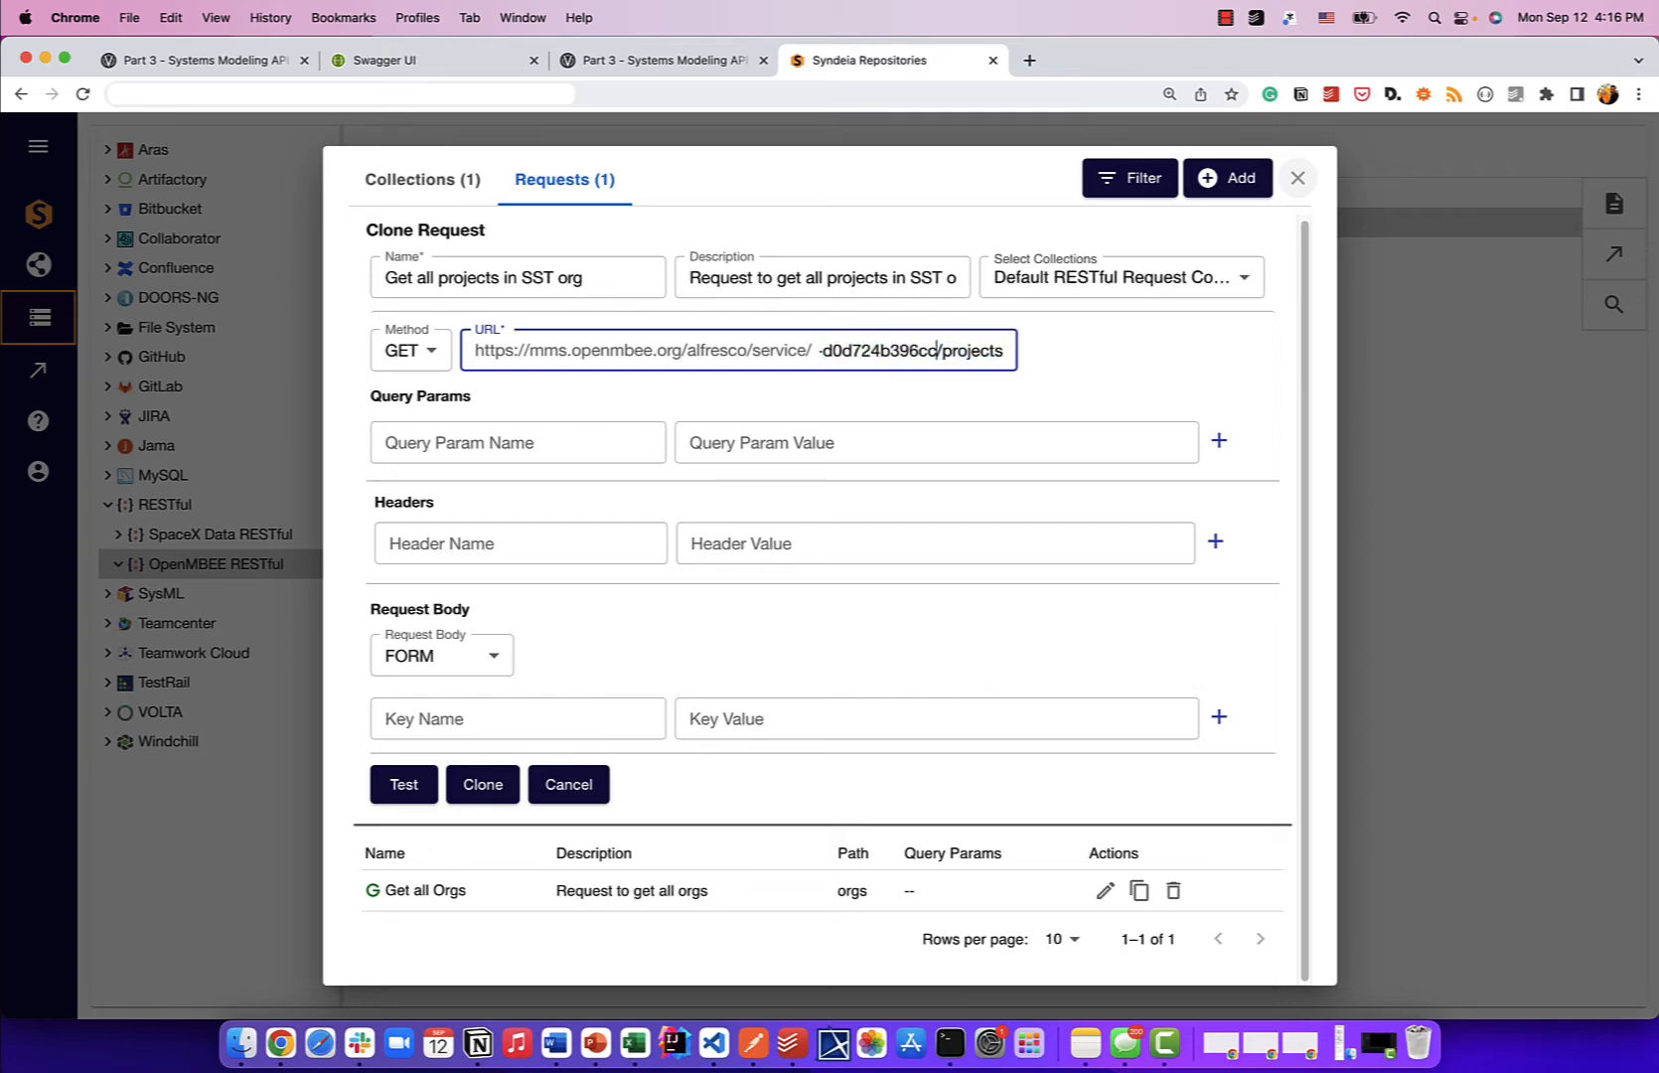
- Test the cloned SST projects request, review its JSON response, and save the clone
{"action": "key", "text": "alt+shift+Right"}
{"action": "left_click", "coordinate": [421, 783]}
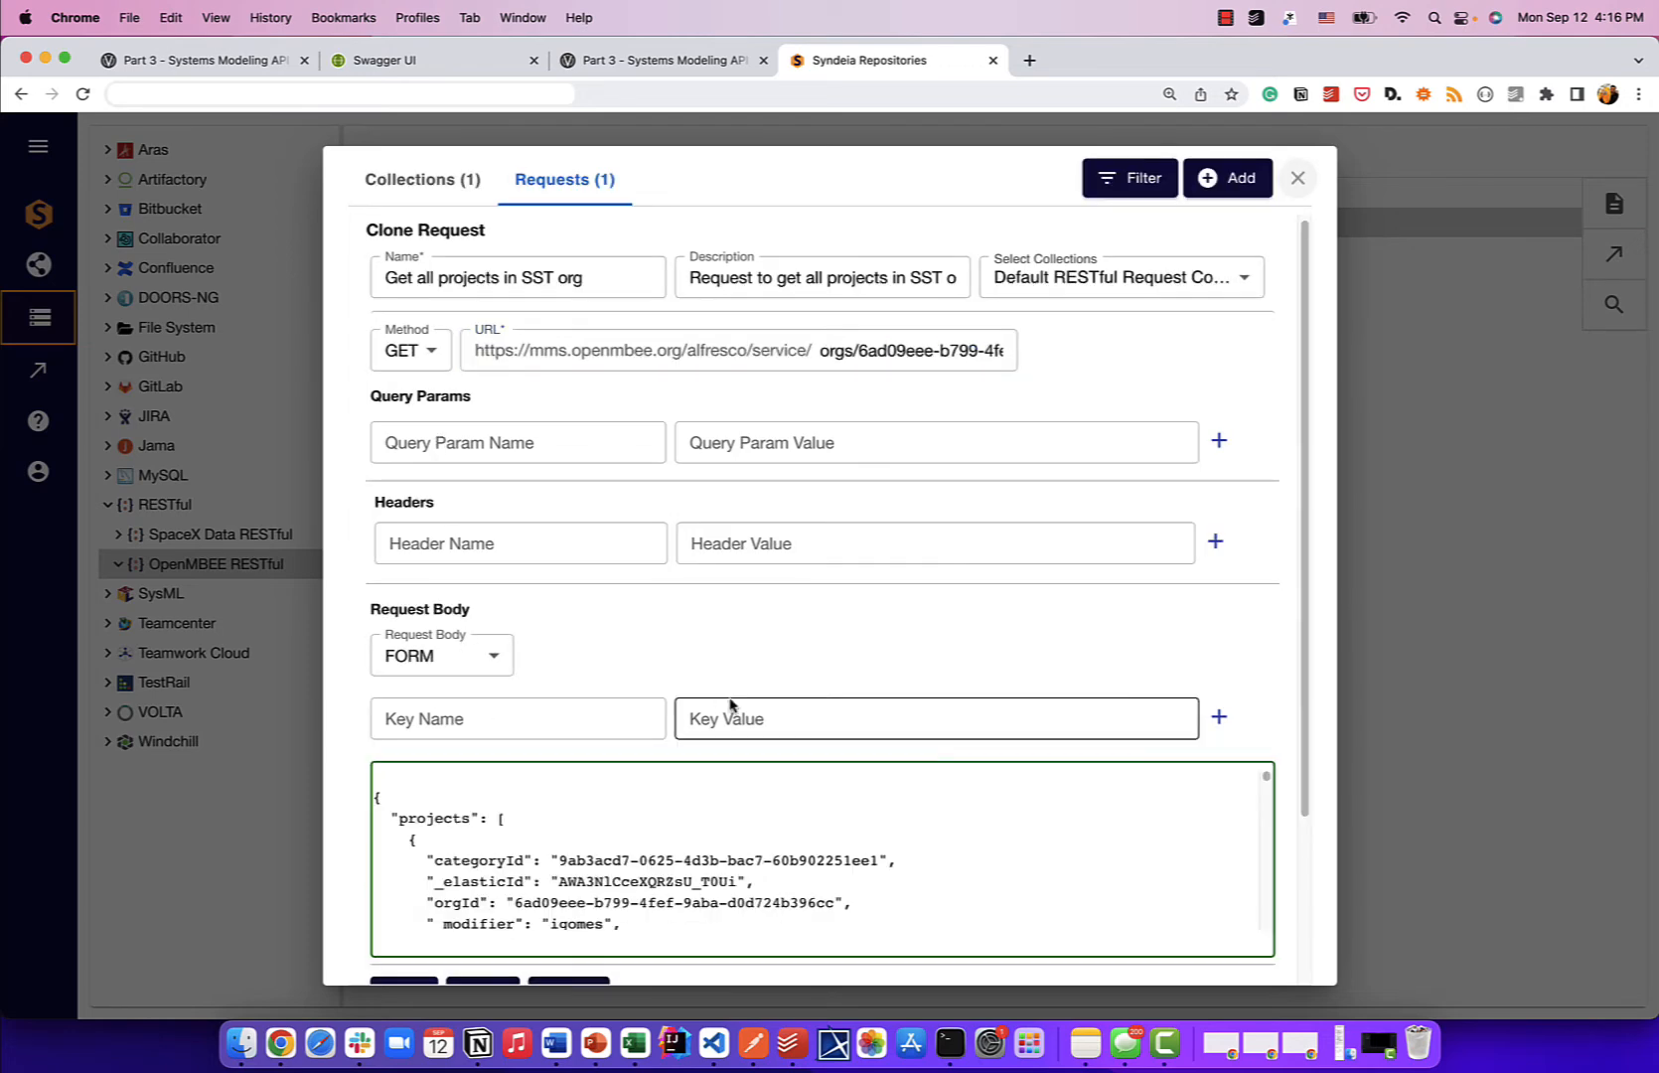
{"action": "scroll", "coordinate": [759, 611], "scroll_direction": "down", "scroll_amount": 2}
{"action": "scroll", "coordinate": [735, 728], "scroll_direction": "down", "scroll_amount": 6}
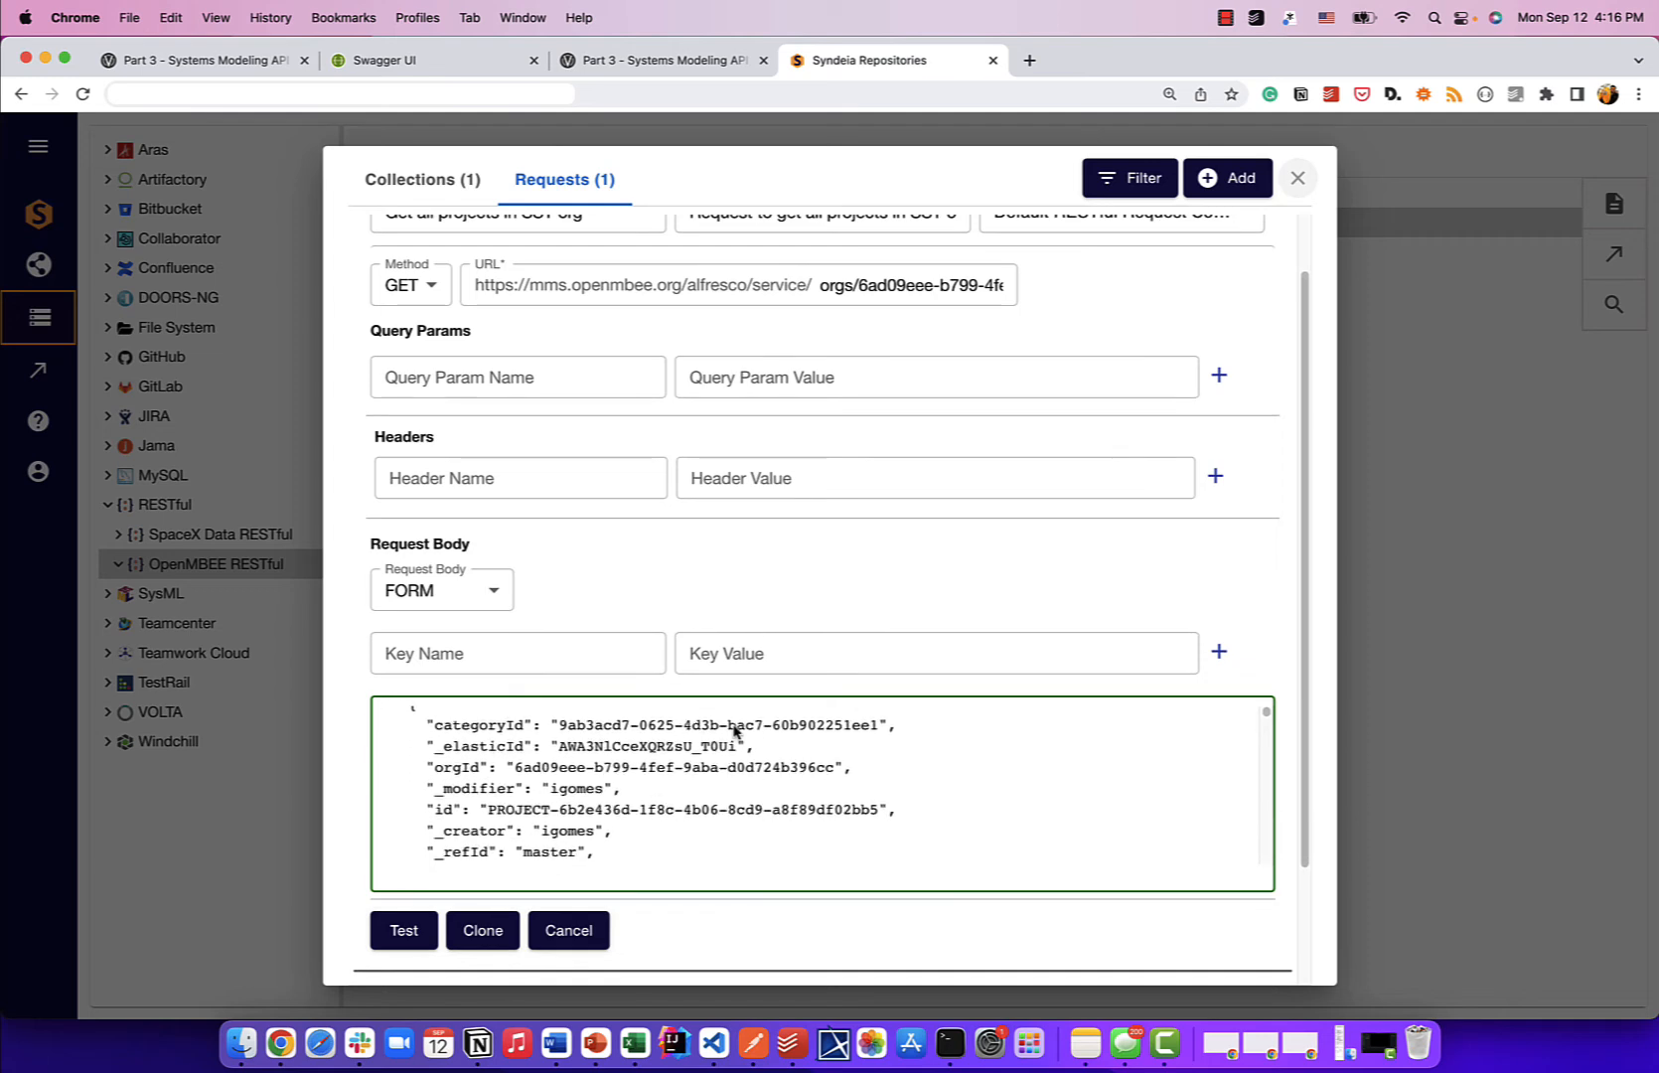
{"action": "scroll", "coordinate": [730, 733], "scroll_direction": "down", "scroll_amount": 2}
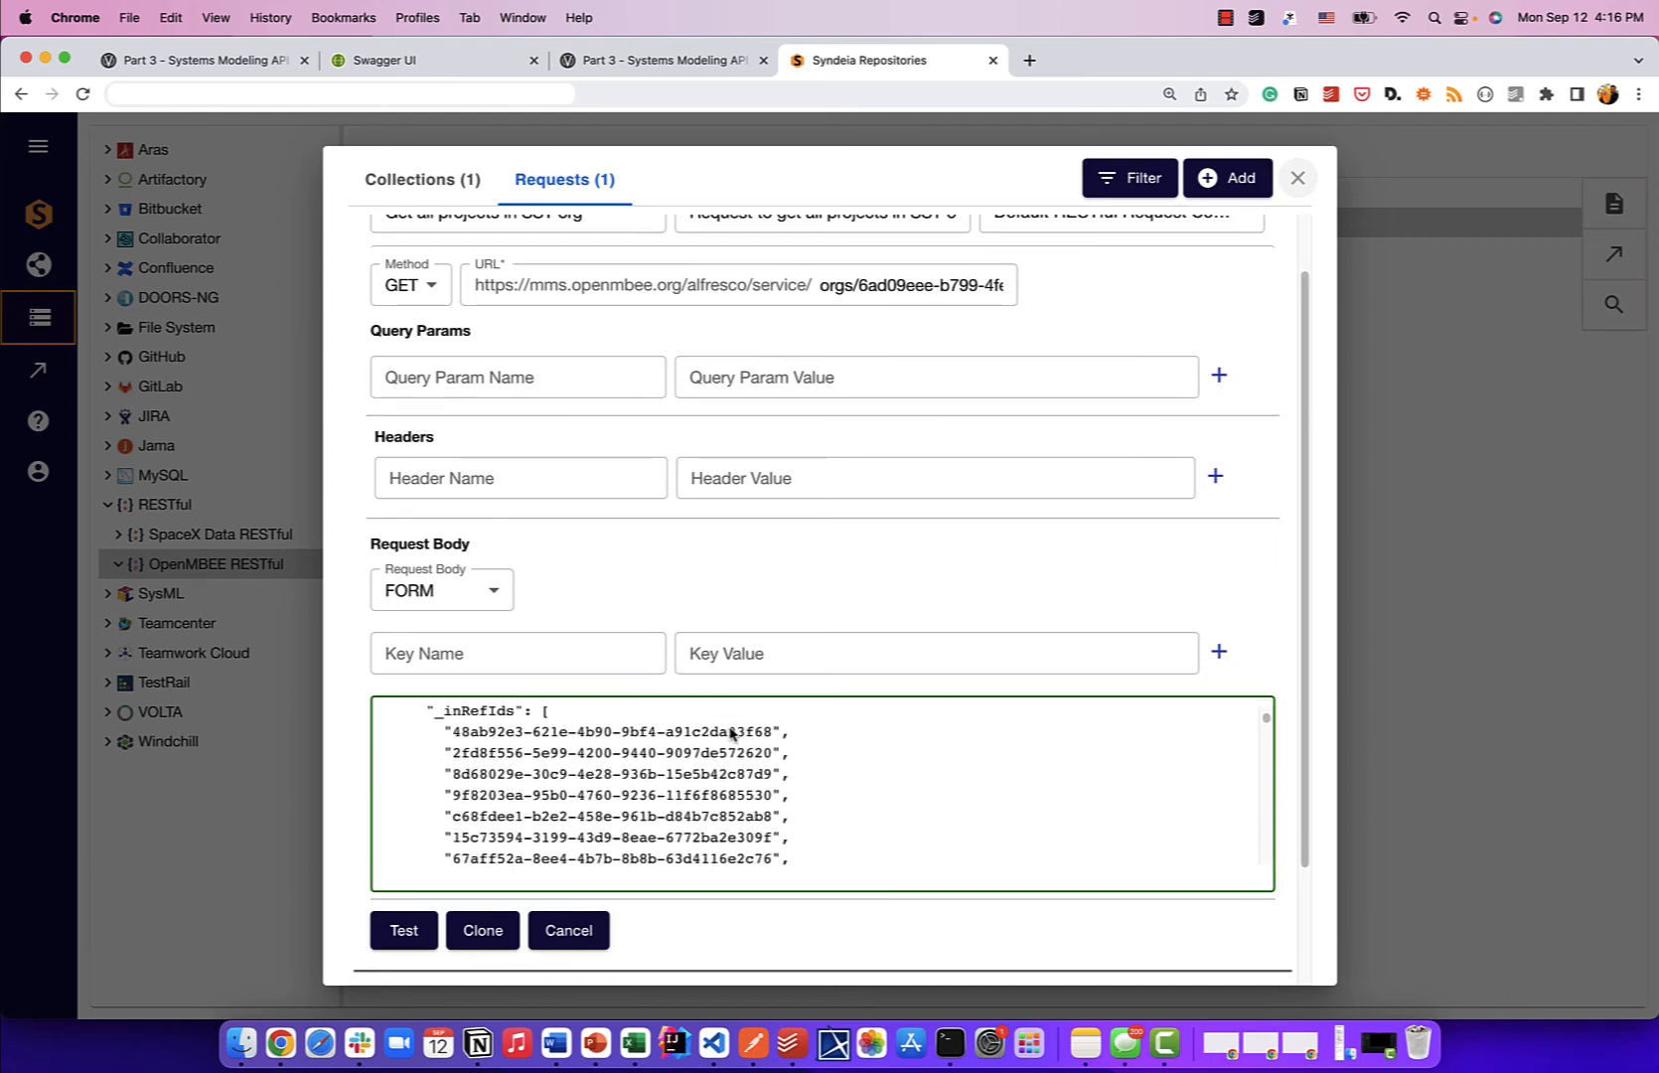
{"action": "left_click", "coordinate": [478, 931]}
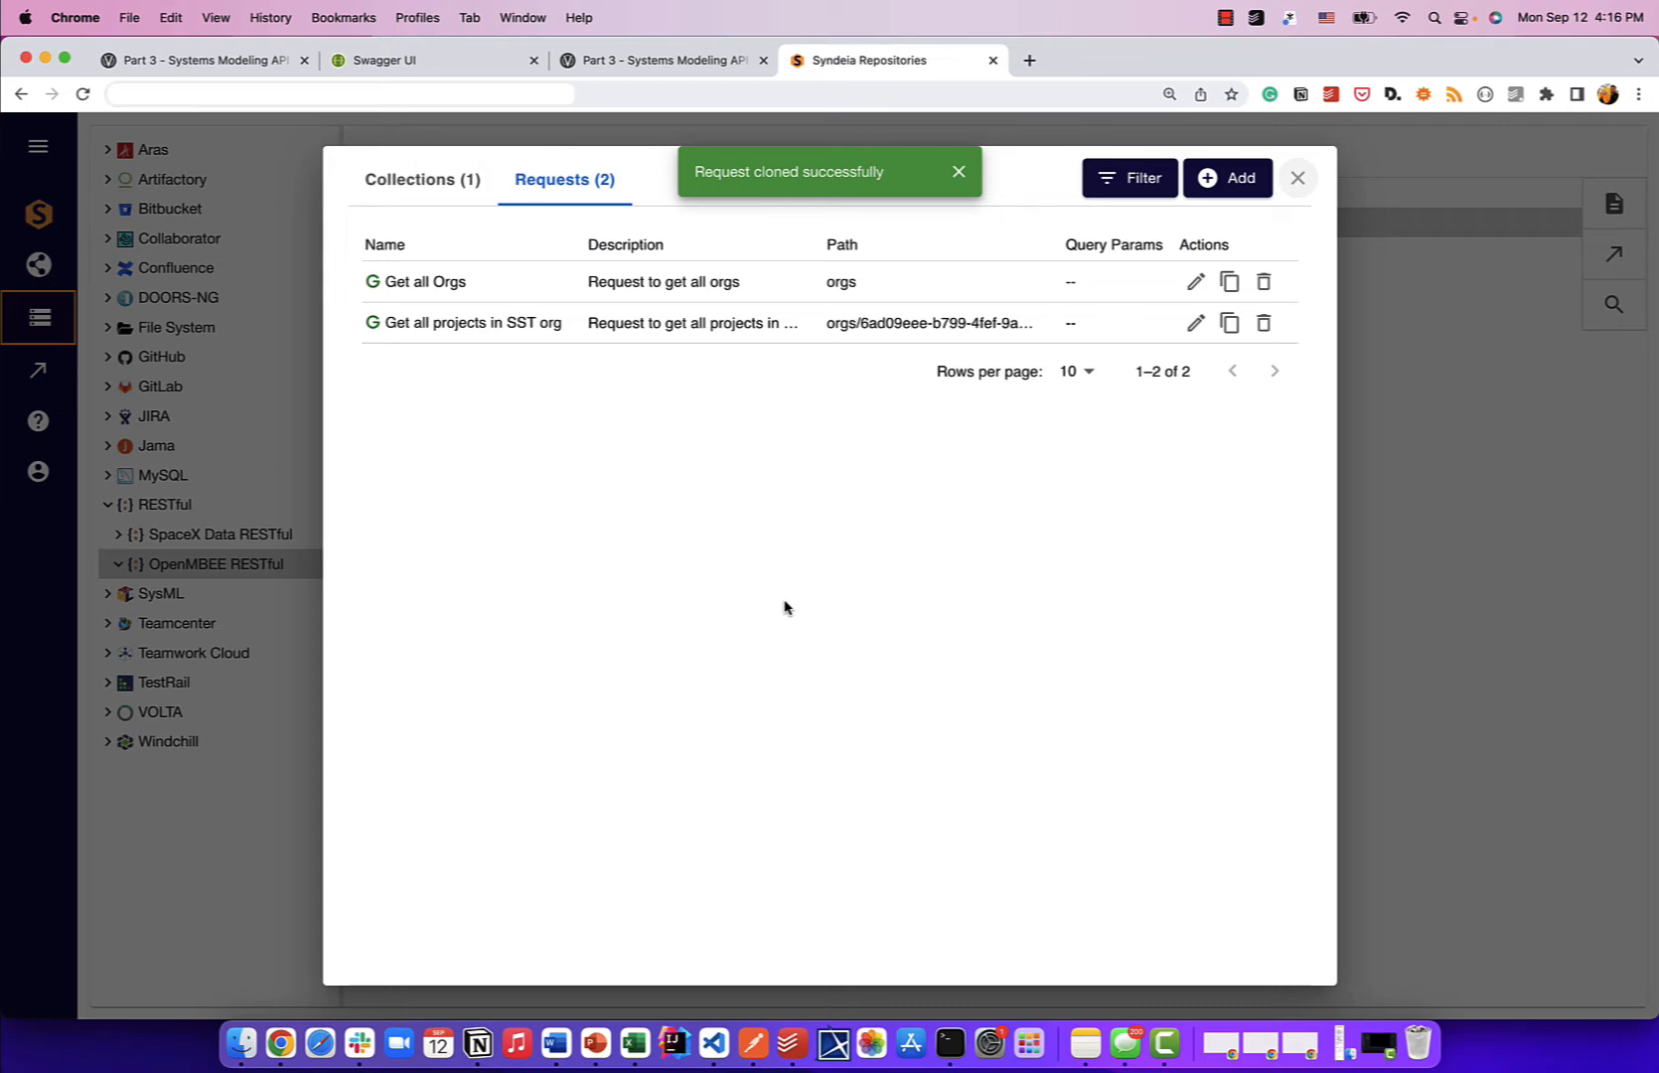
{"action": "left_click", "coordinate": [1297, 178]}
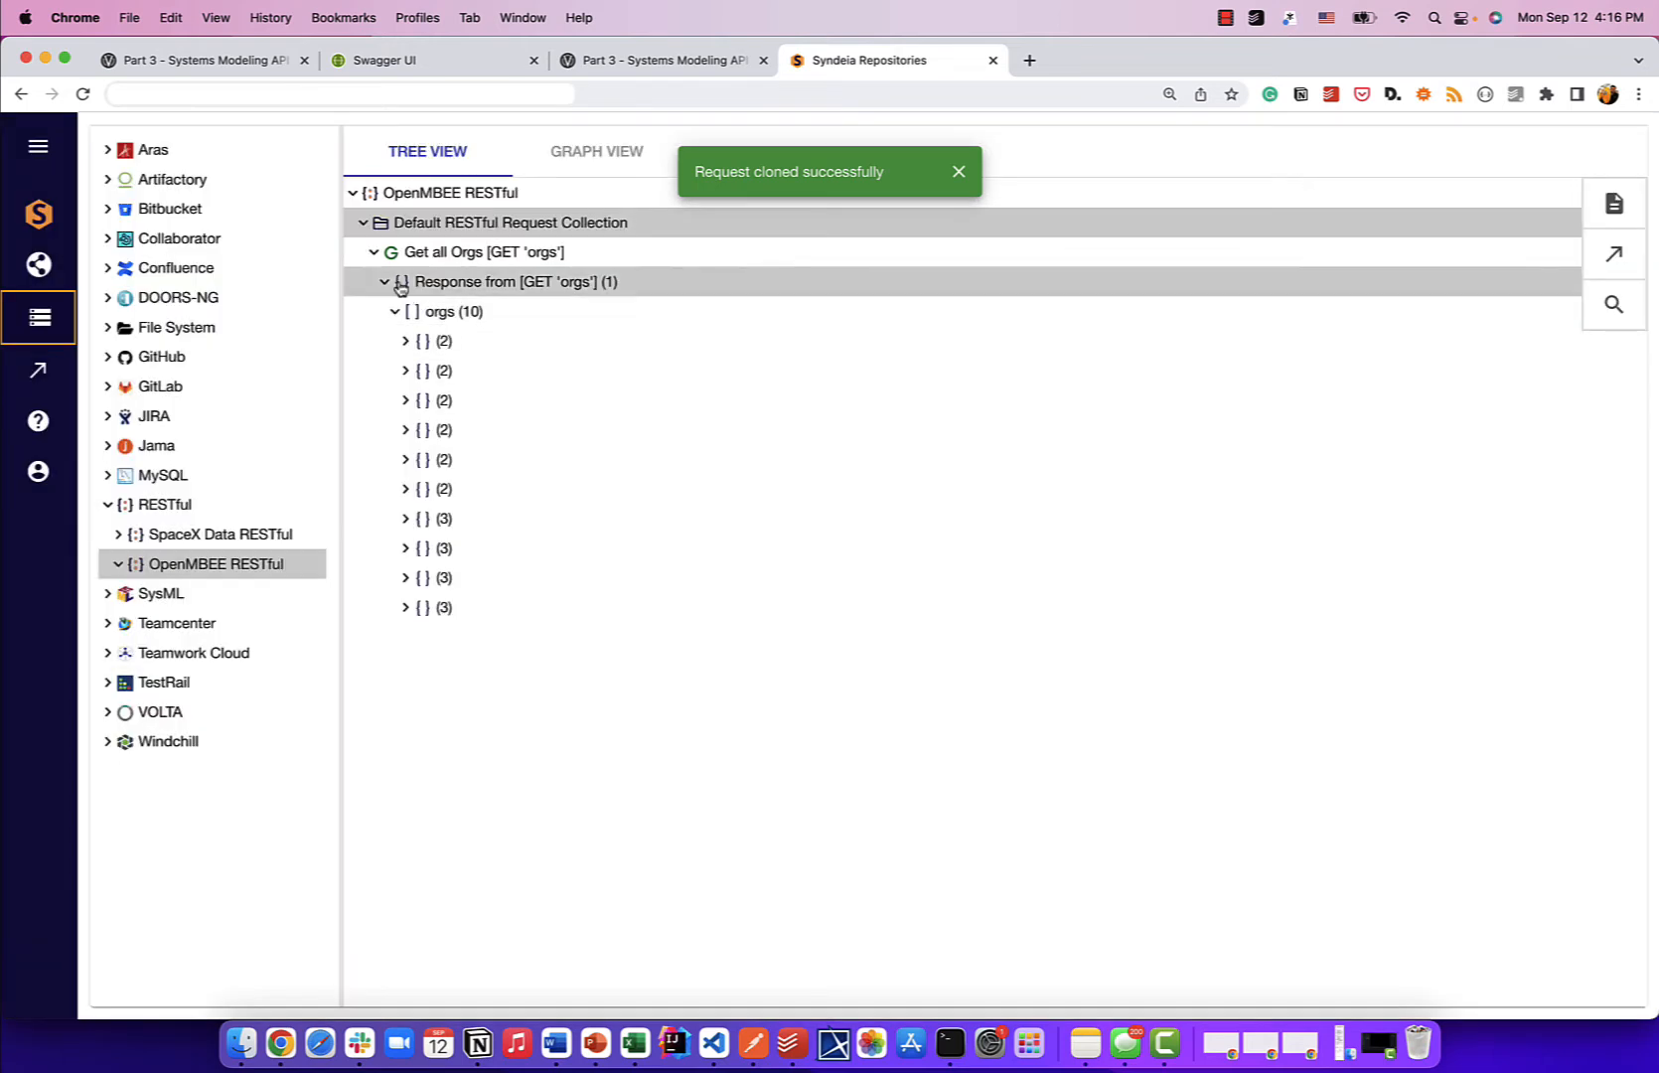
- Reload the Default RESTful Request Collection and expand the Get all projects in SST org response down to its project entries
{"action": "left_click", "coordinate": [363, 224]}
{"action": "left_click", "coordinate": [363, 223]}
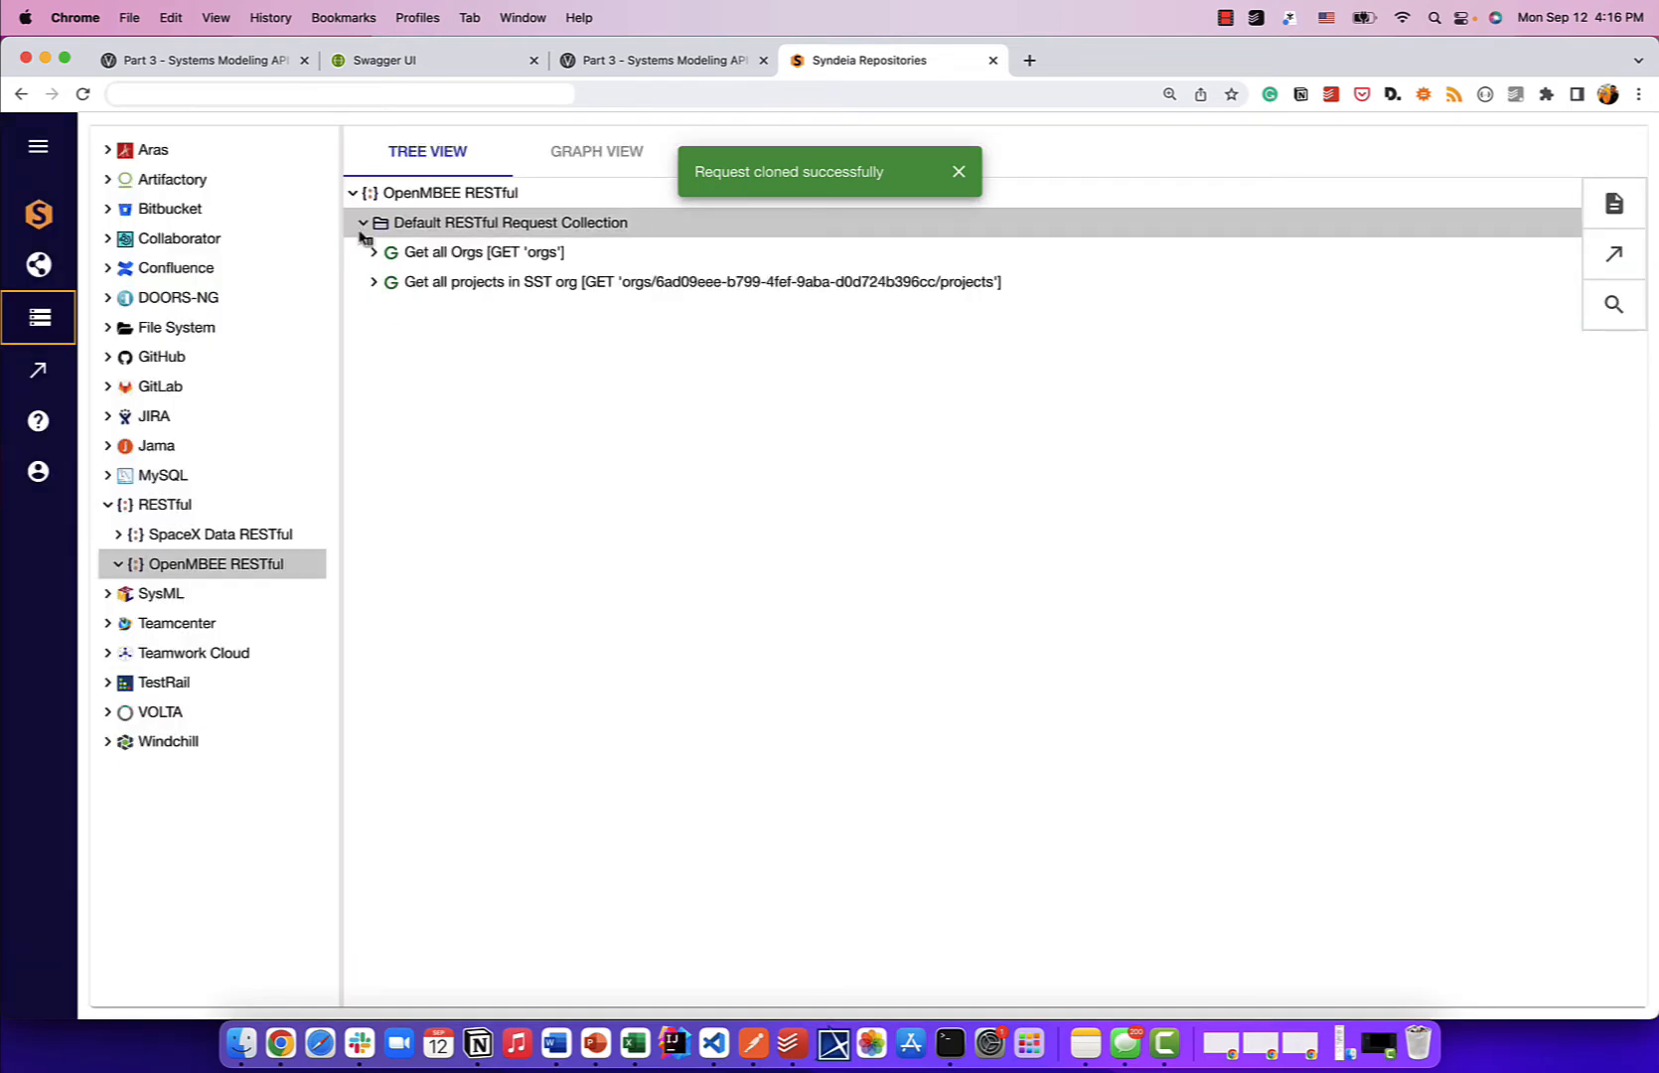
{"action": "left_click", "coordinate": [371, 283]}
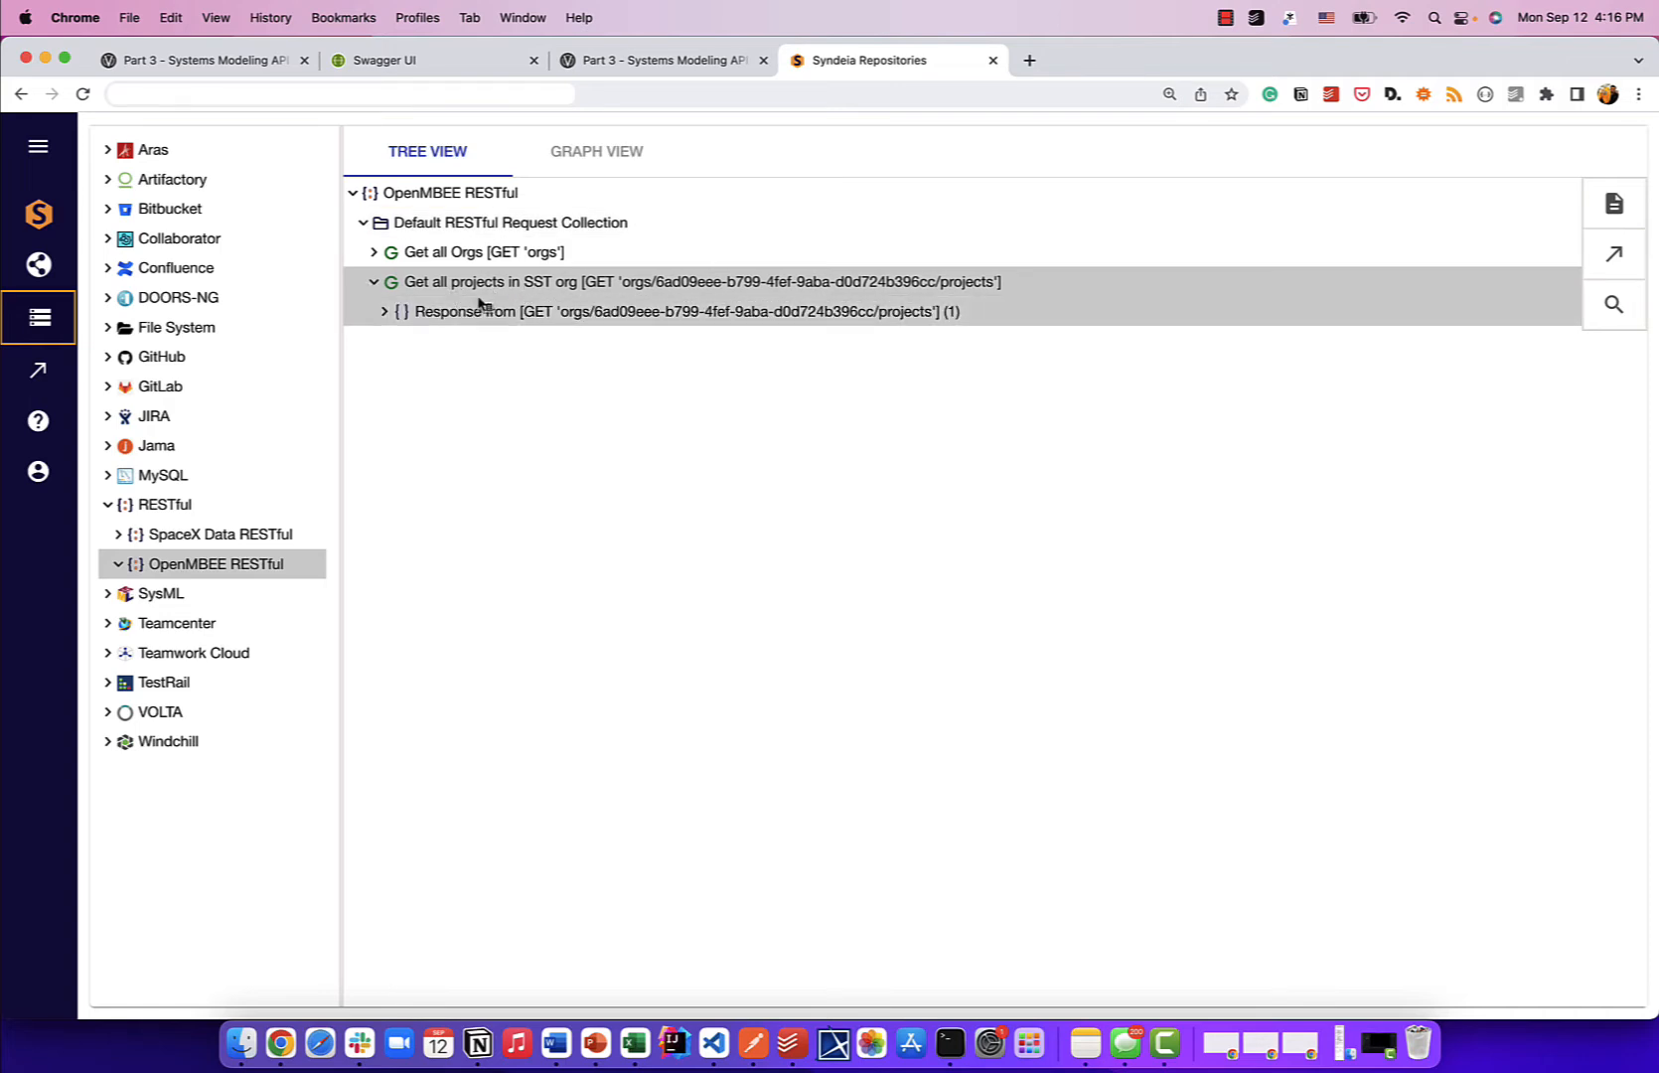
{"action": "left_click", "coordinate": [389, 314]}
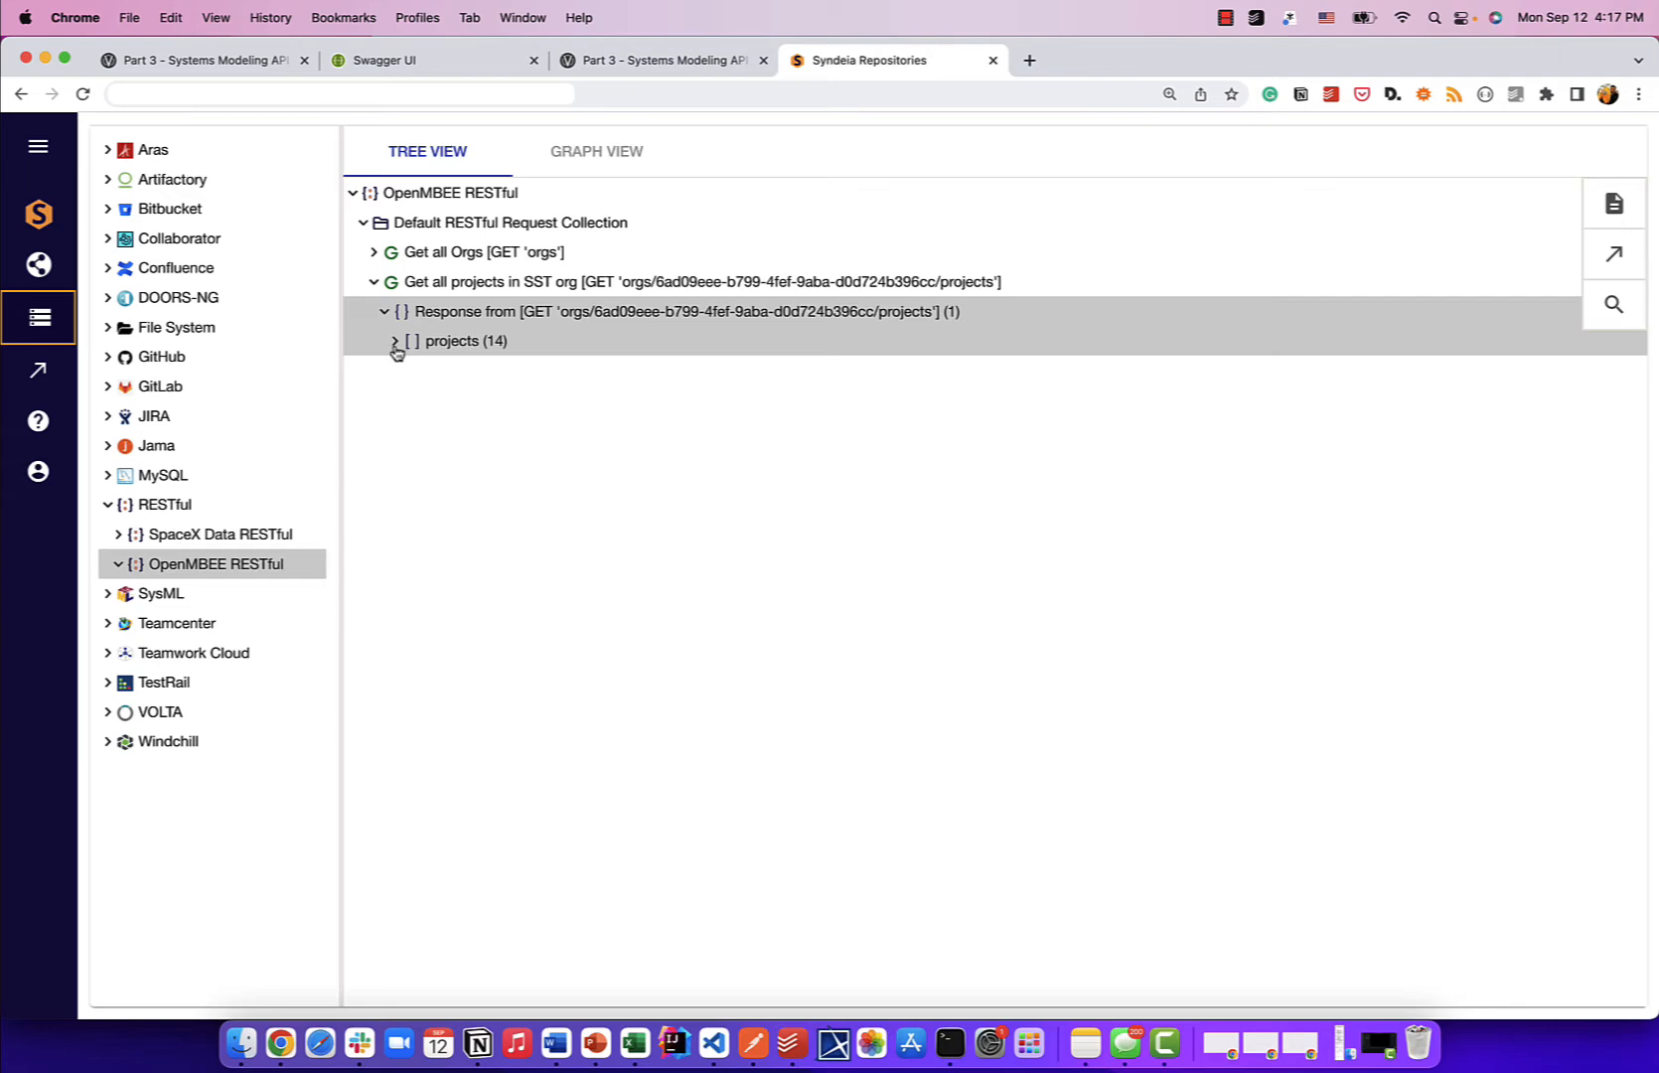
{"action": "left_click", "coordinate": [395, 341]}
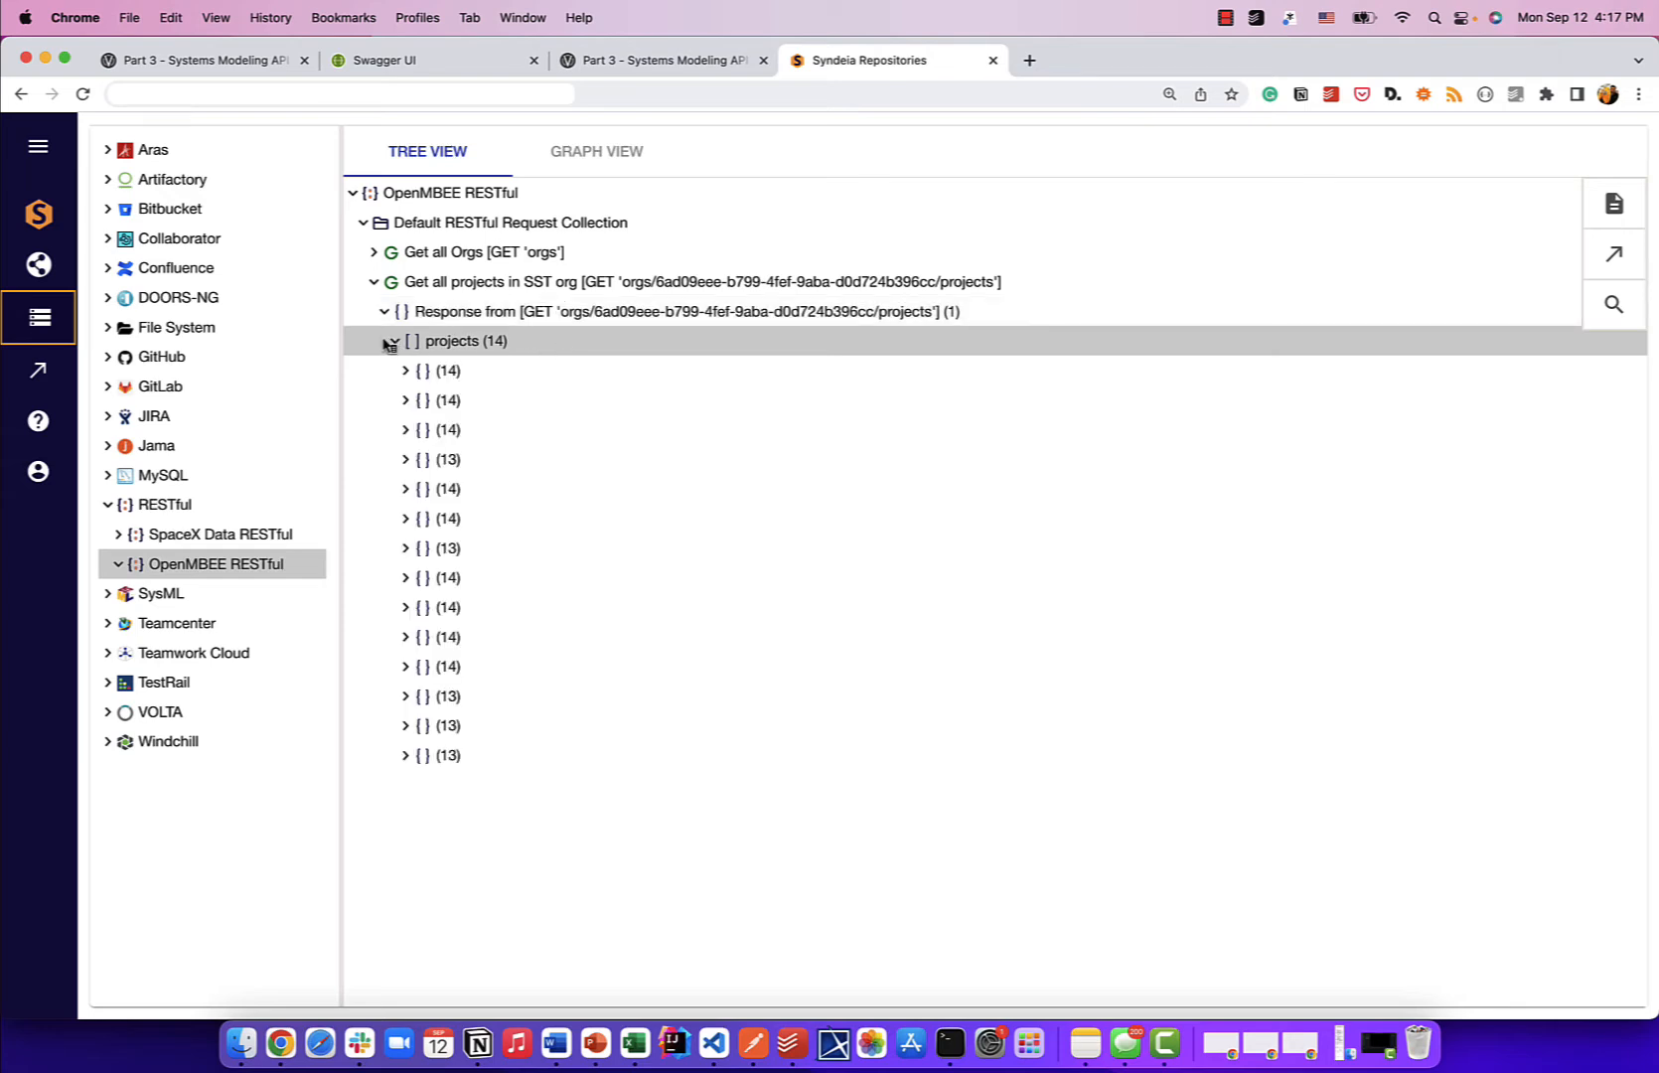
- Inspect the details and names of the first two project entries in the projects array, and collapse the response
{"action": "left_click", "coordinate": [404, 372]}
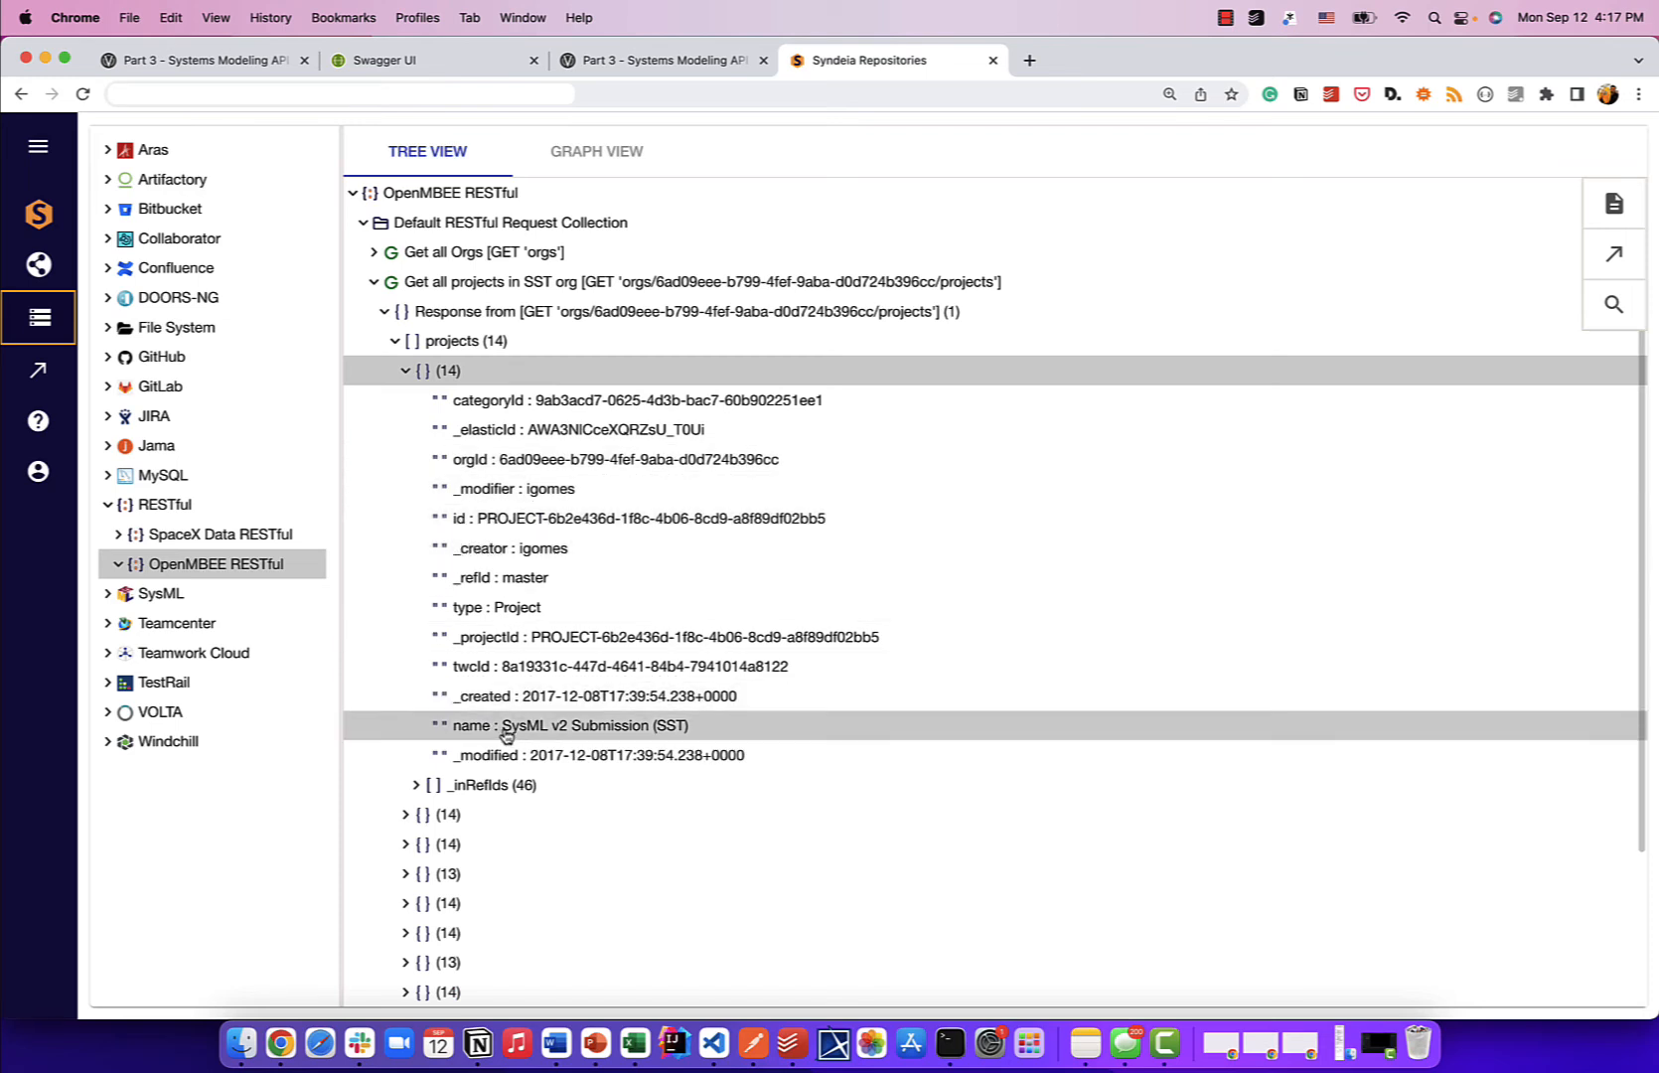
{"action": "left_click_drag", "start_coordinate": [504, 727], "coordinate": [700, 735]}
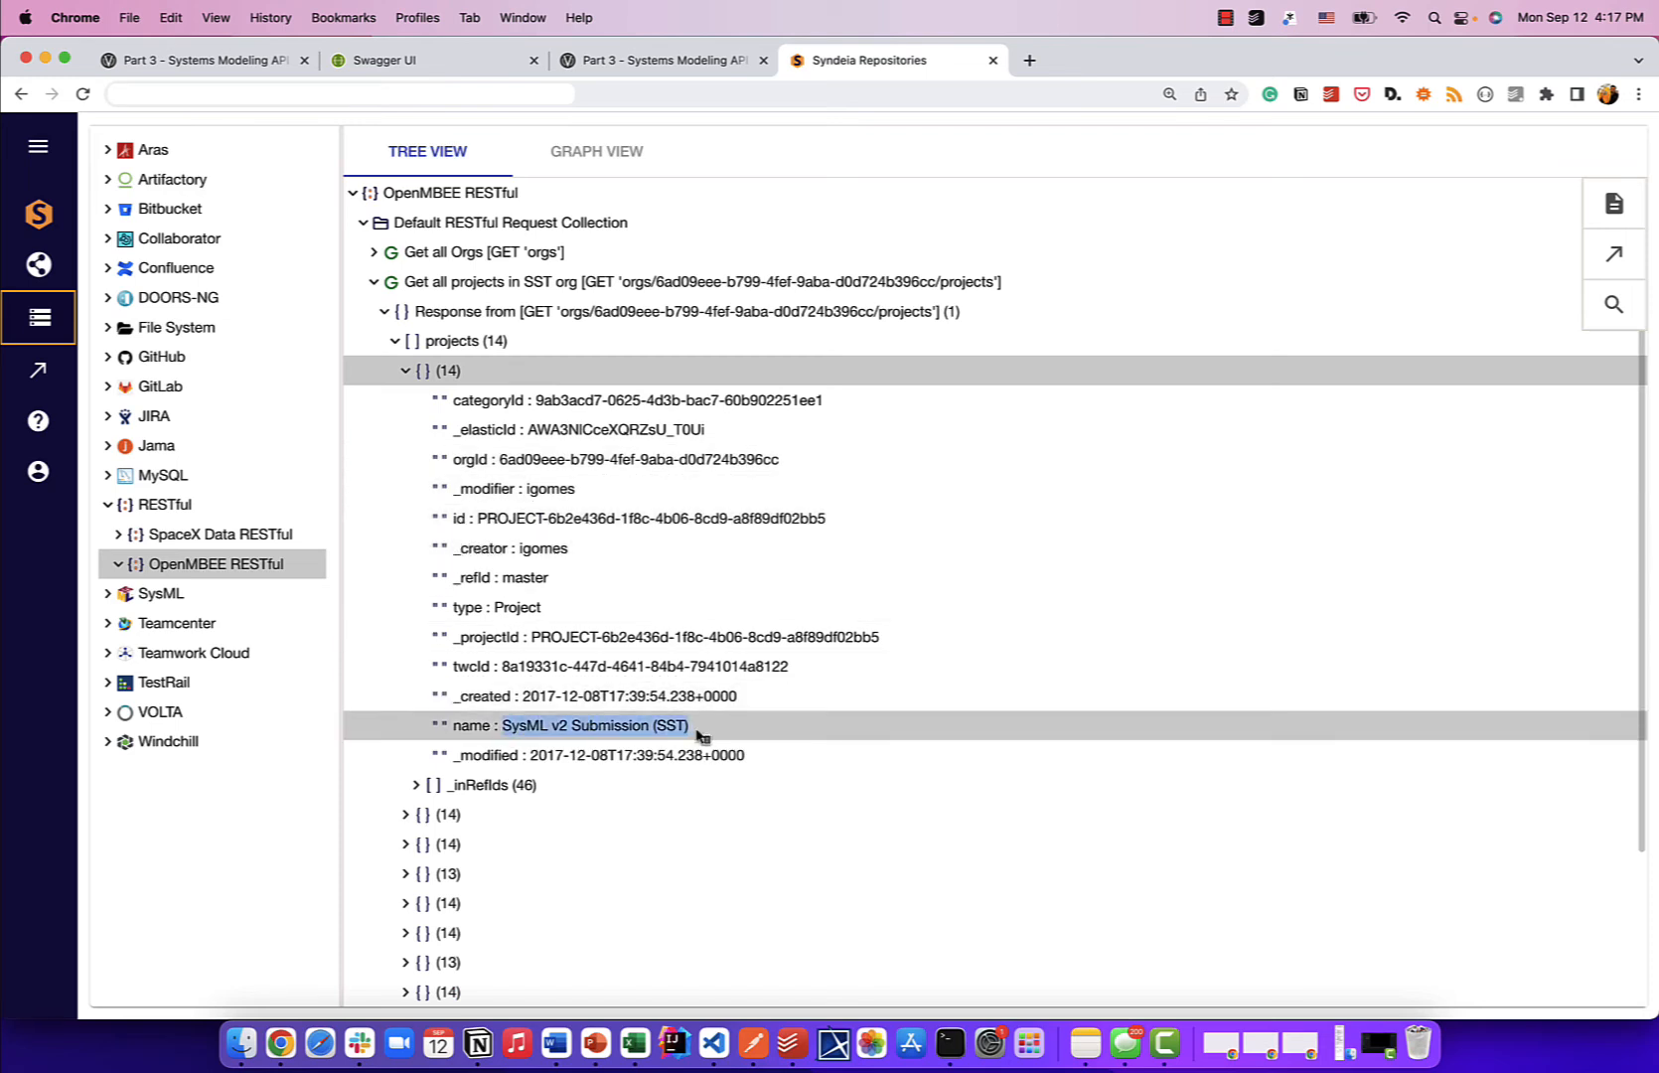
{"action": "left_click", "coordinate": [405, 813]}
{"action": "scroll", "coordinate": [460, 736], "scroll_direction": "down", "scroll_amount": 3}
{"action": "scroll", "coordinate": [460, 732], "scroll_direction": "down", "scroll_amount": 4}
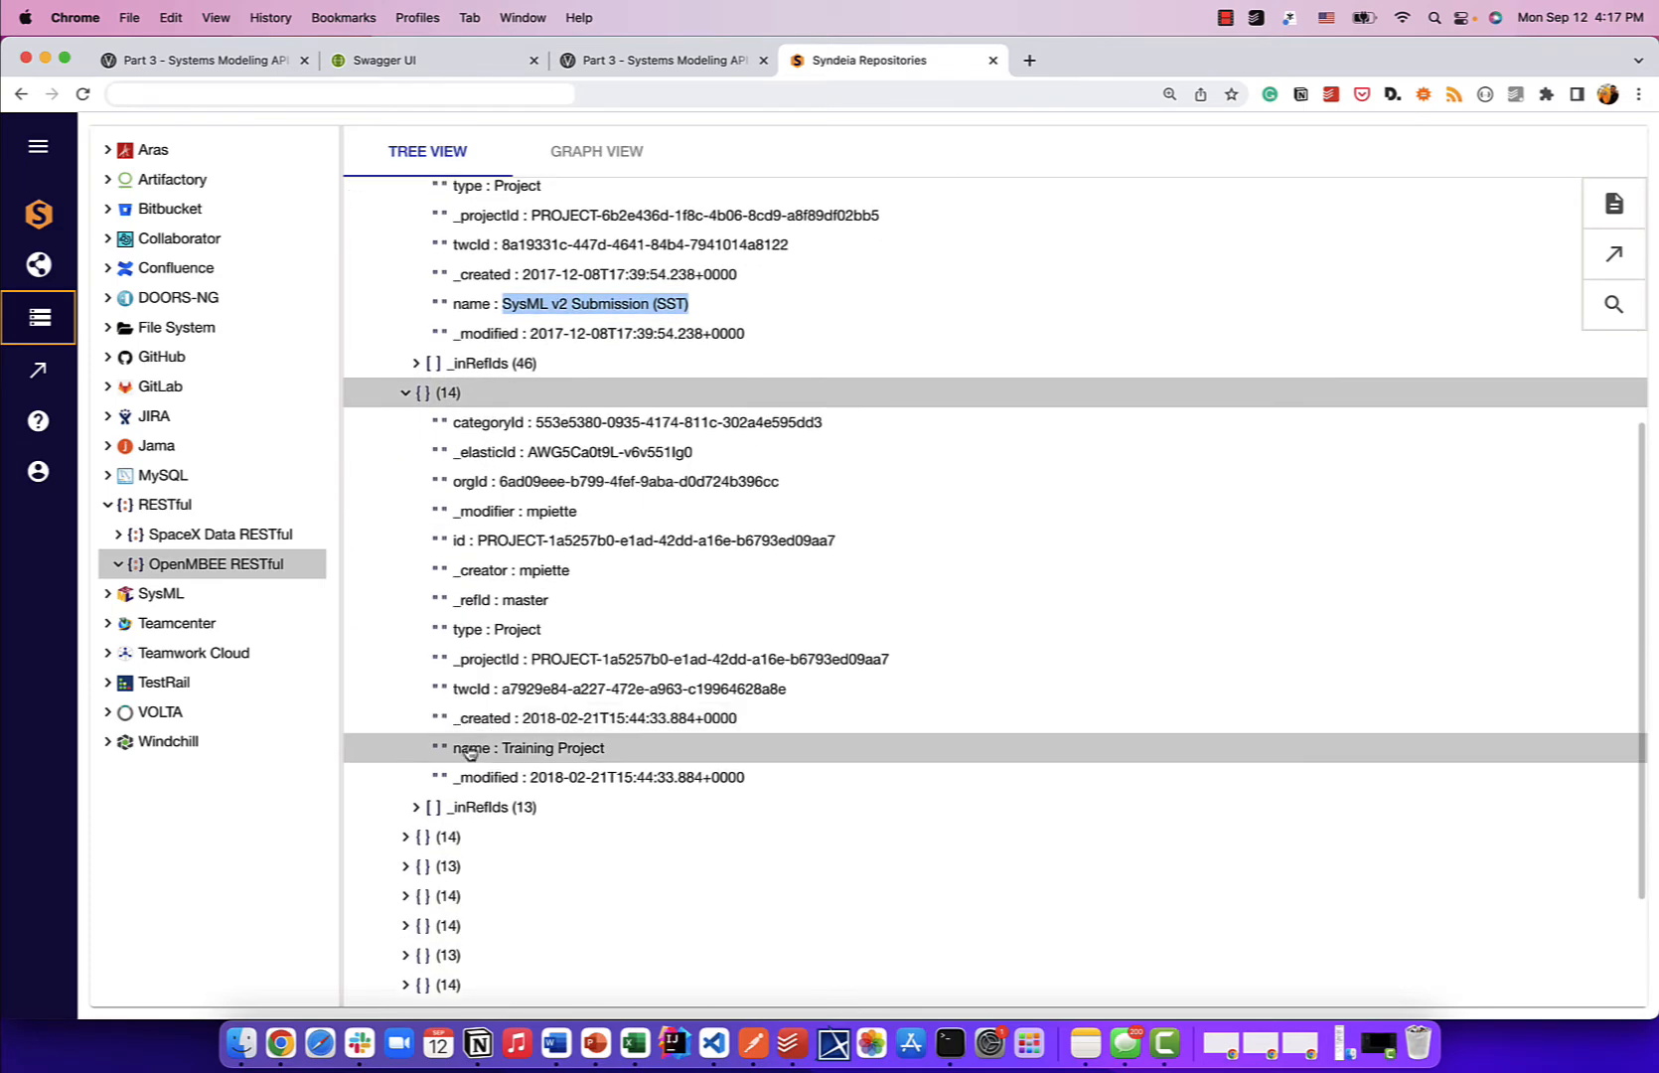
{"action": "left_click_drag", "start_coordinate": [502, 747], "coordinate": [581, 752]}
{"action": "scroll", "coordinate": [637, 737], "scroll_direction": "up", "scroll_amount": 6}
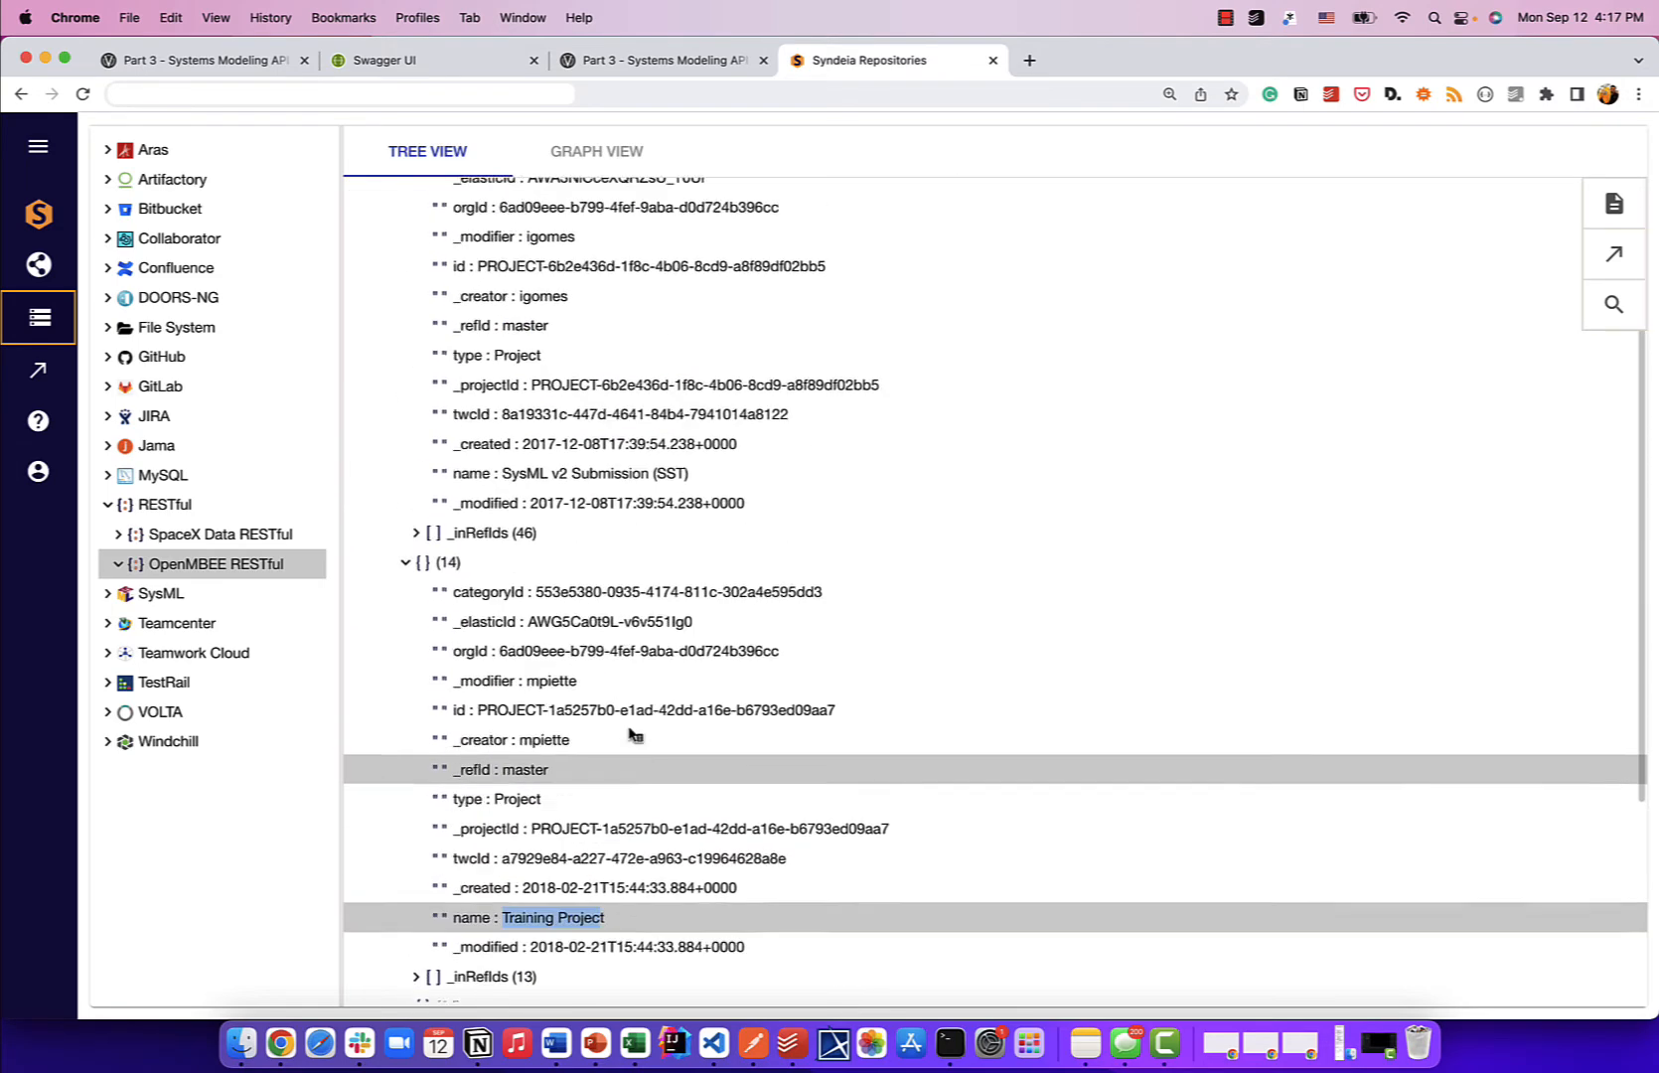
{"action": "left_click_drag", "start_coordinate": [503, 685], "coordinate": [692, 696]}
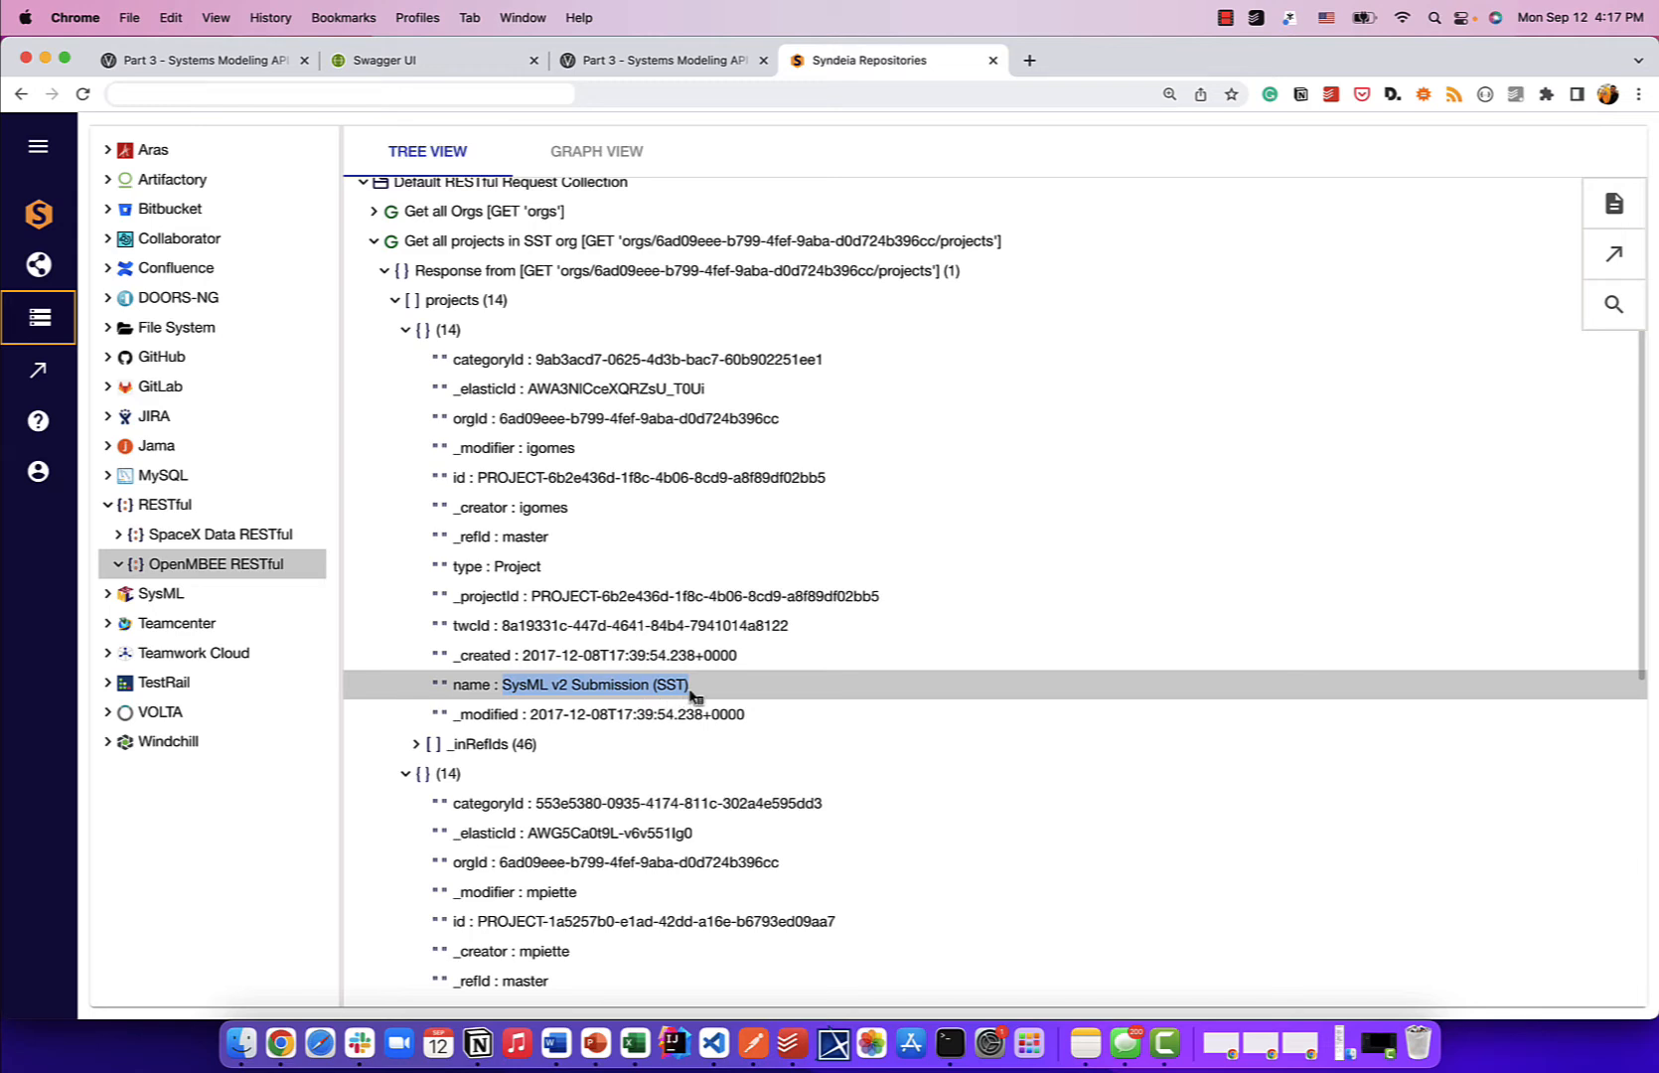
{"action": "left_click", "coordinate": [384, 271]}
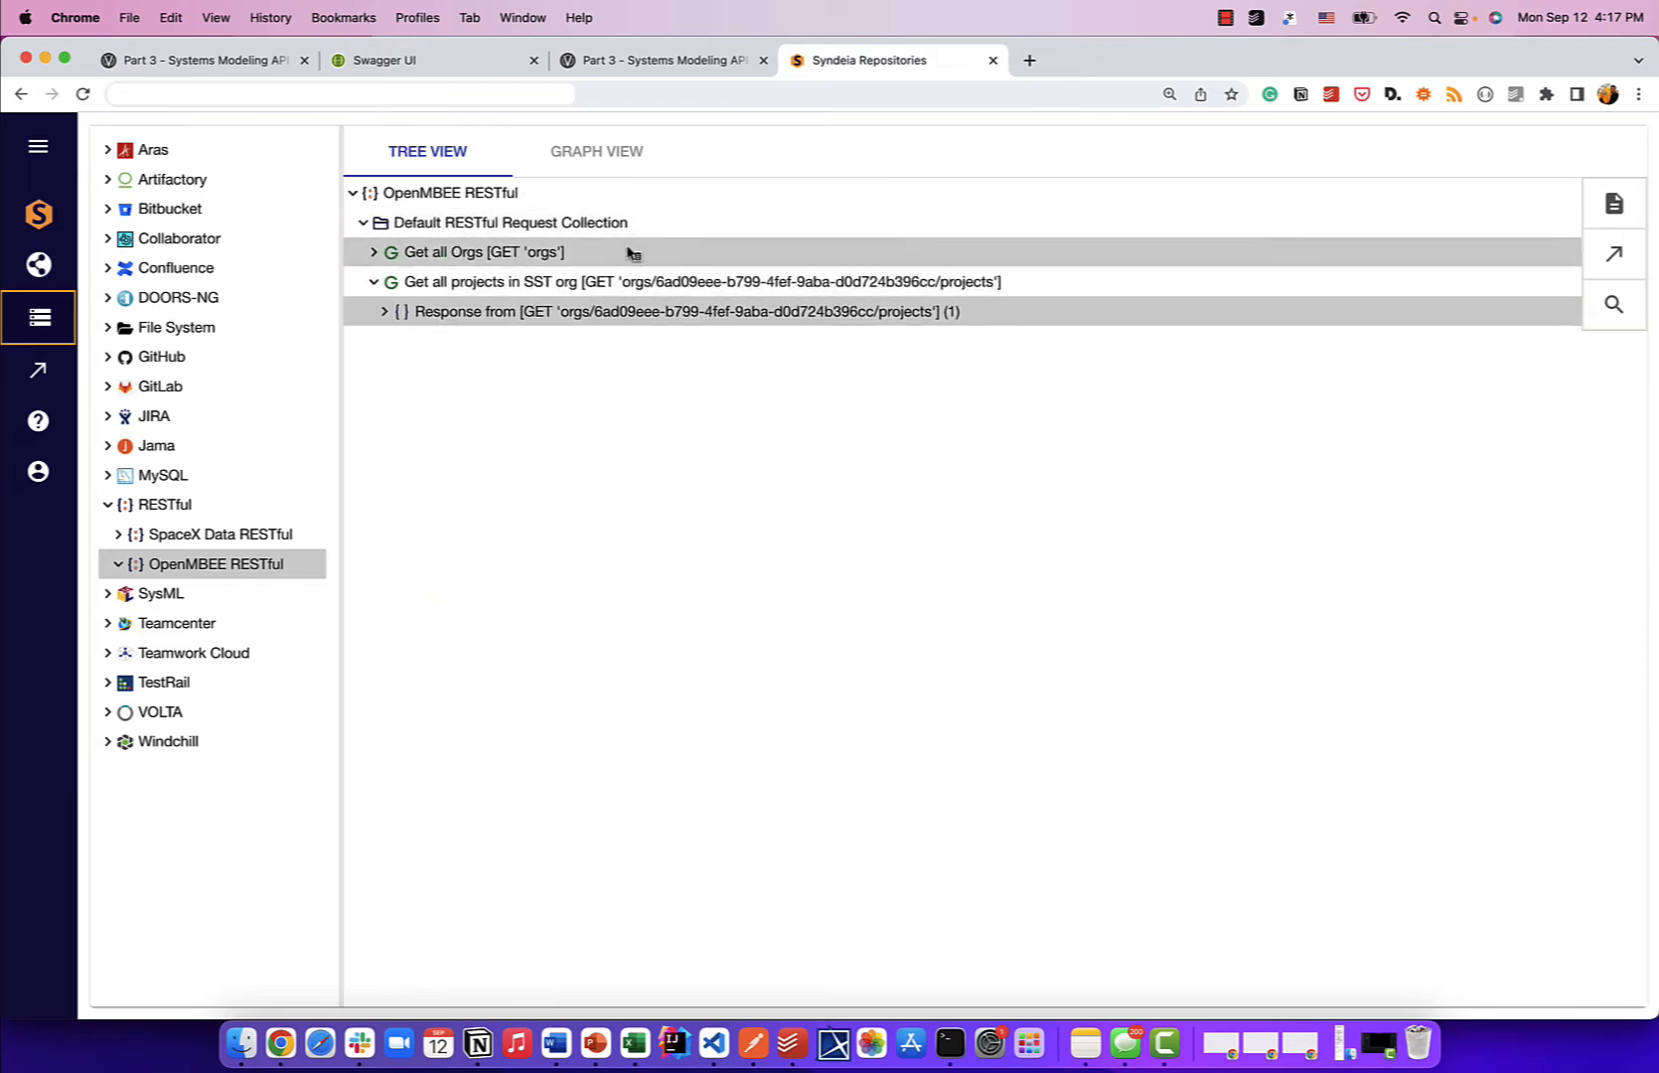
- Open the OpenMBEE repository's request list and start a clone of the Get all projects in SST org request
{"action": "right_click", "coordinate": [434, 255]}
{"action": "left_click", "coordinate": [434, 261]}
{"action": "left_click", "coordinate": [556, 181]}
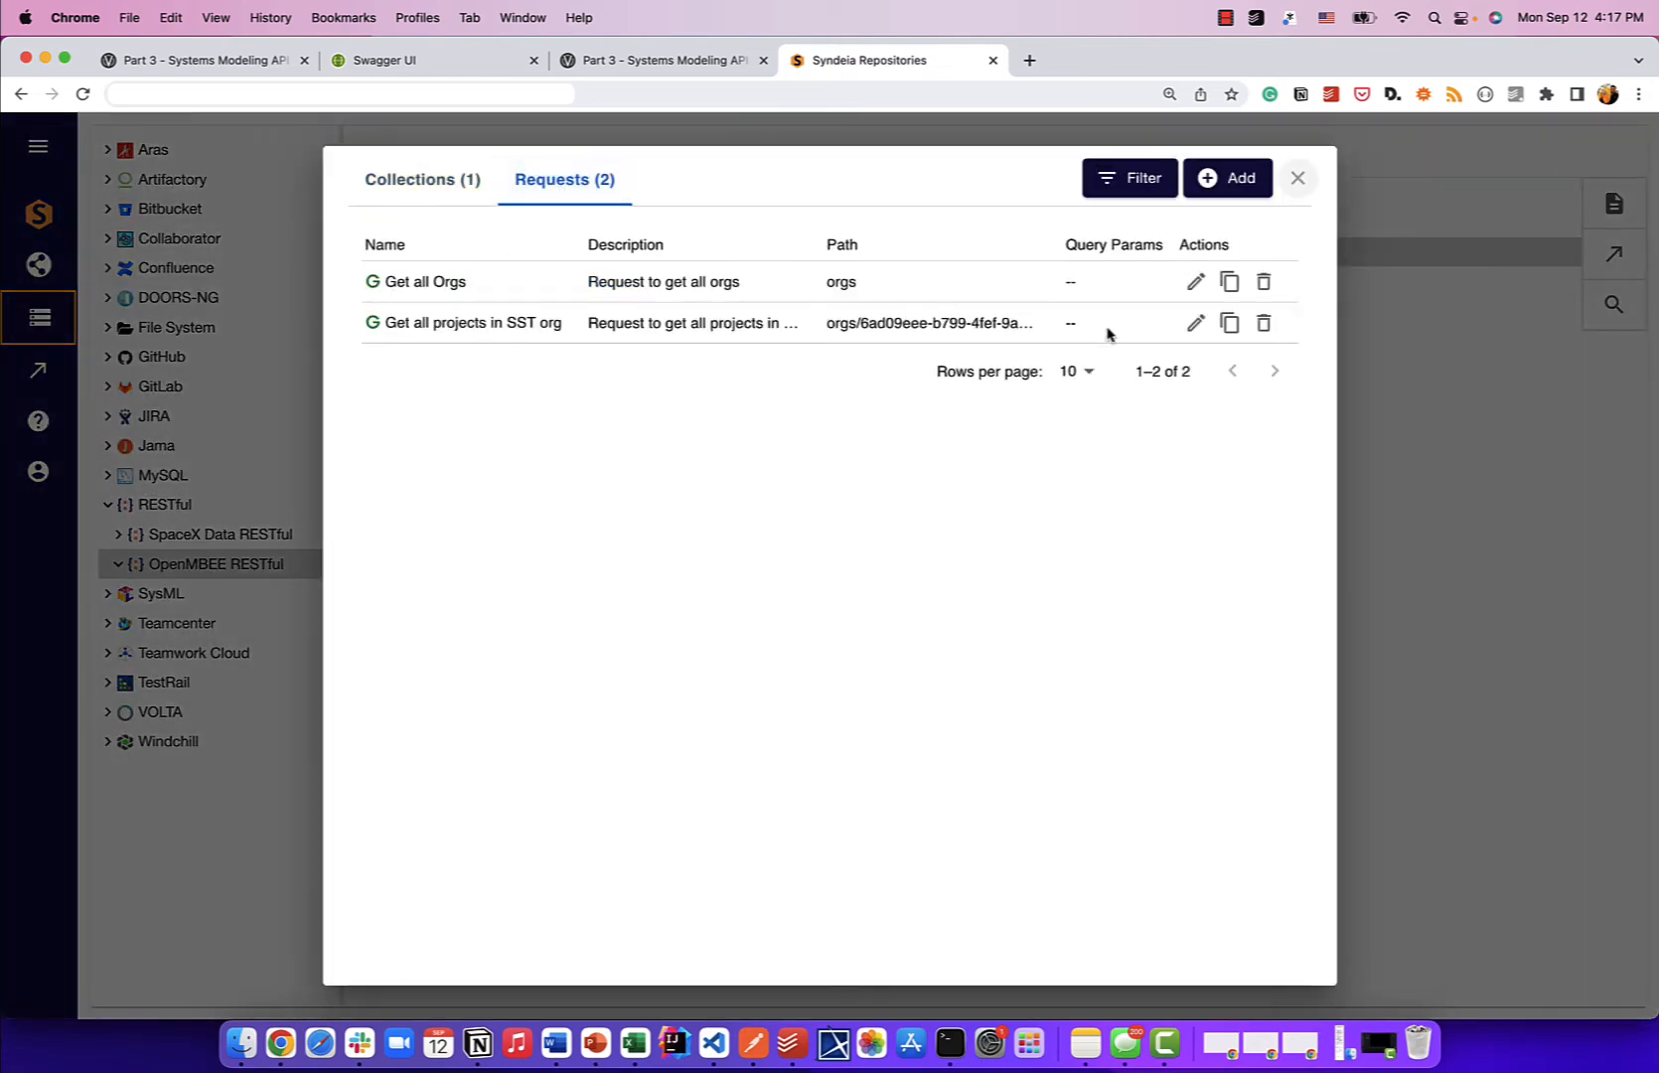
{"action": "left_click", "coordinate": [1229, 323]}
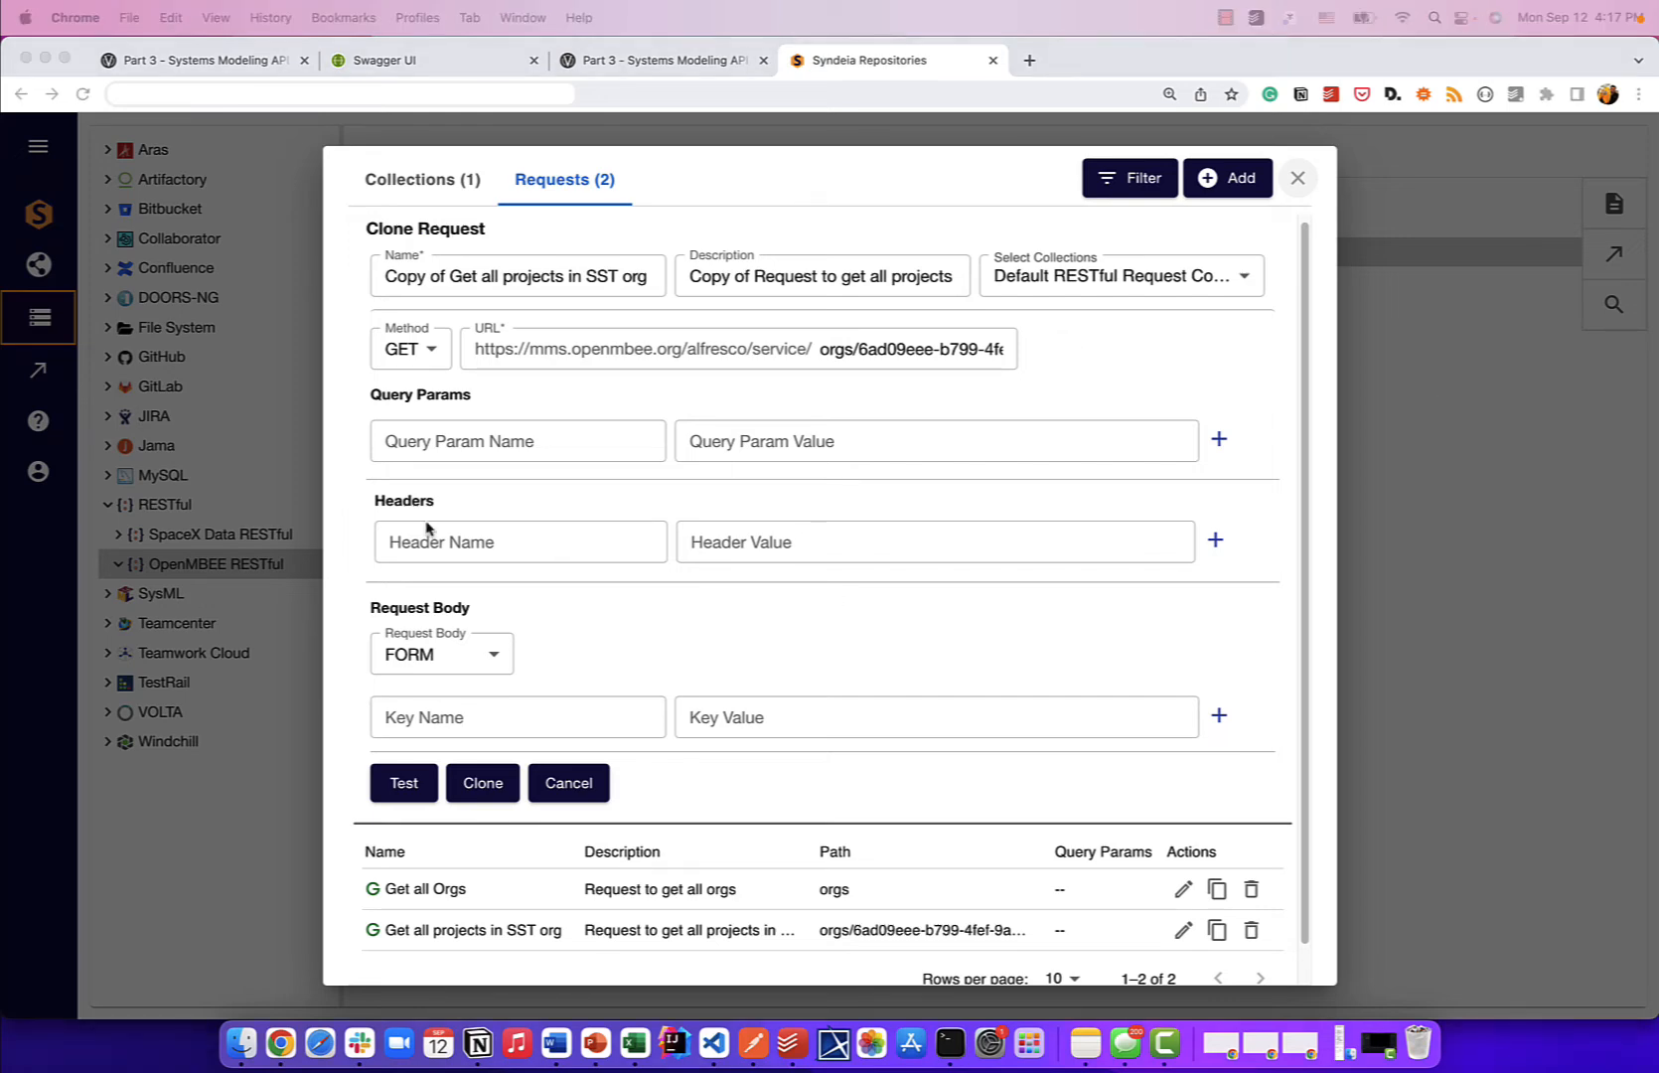
- Name the cloned request "Get all refs in the SST project"
{"action": "left_click", "coordinate": [486, 269]}
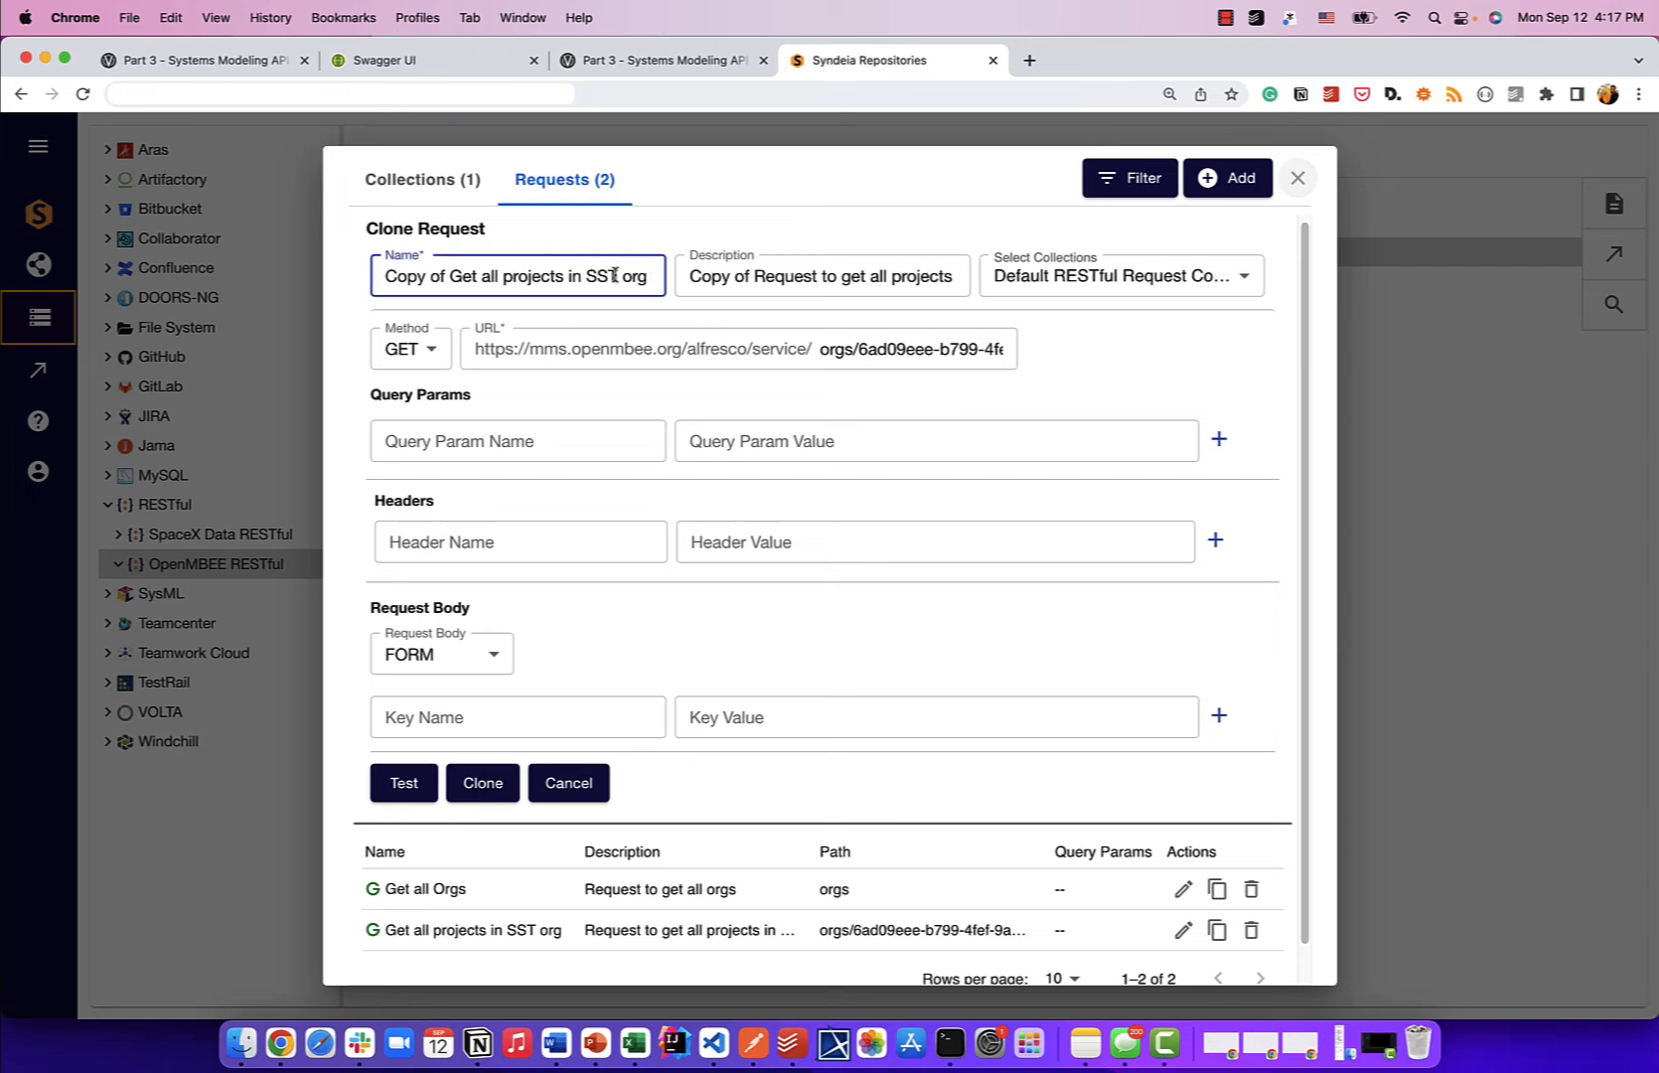
{"action": "key", "text": "super+Left"}
{"action": "key", "text": "alt+shift+Right"}
{"action": "key", "text": "alt+shift+Right"}
{"action": "key", "text": "alt+shift+Right"}
{"action": "key", "text": "alt+shift+Left"}
{"action": "key", "text": "BackSpace"}
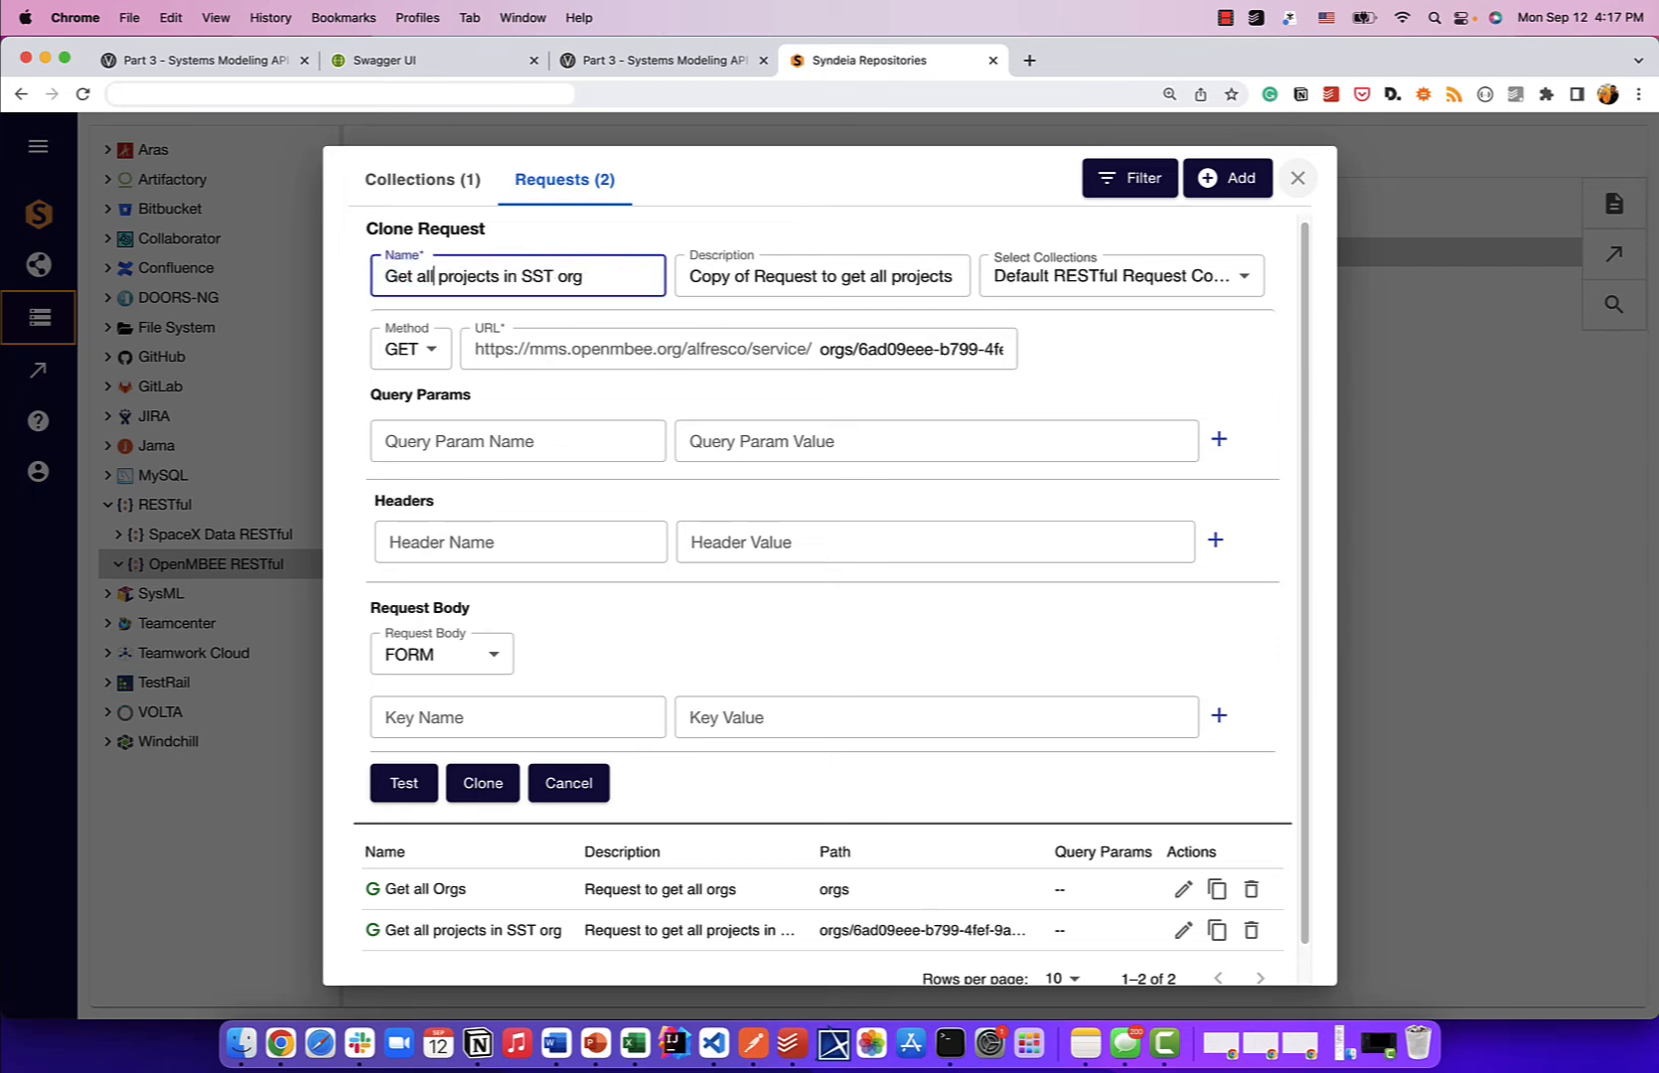
{"action": "type", "text": "refs in "}
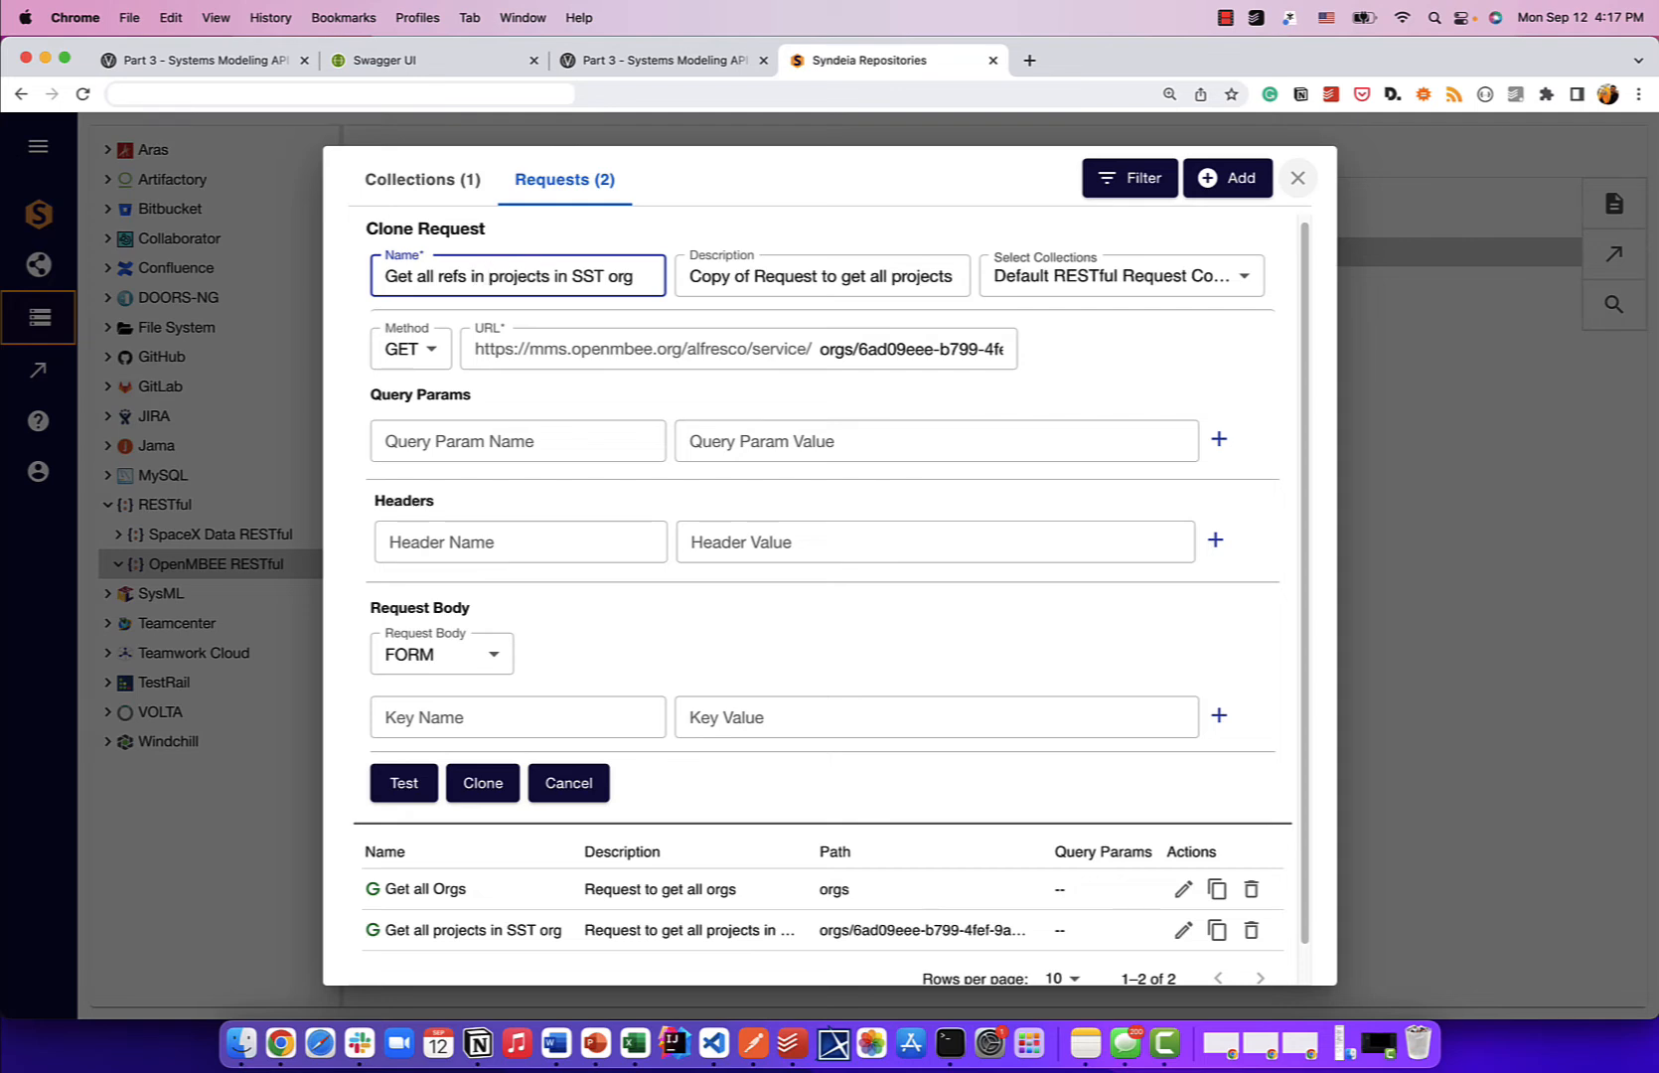
{"action": "type", "text": "SST "}
{"action": "type", "text": "th"}
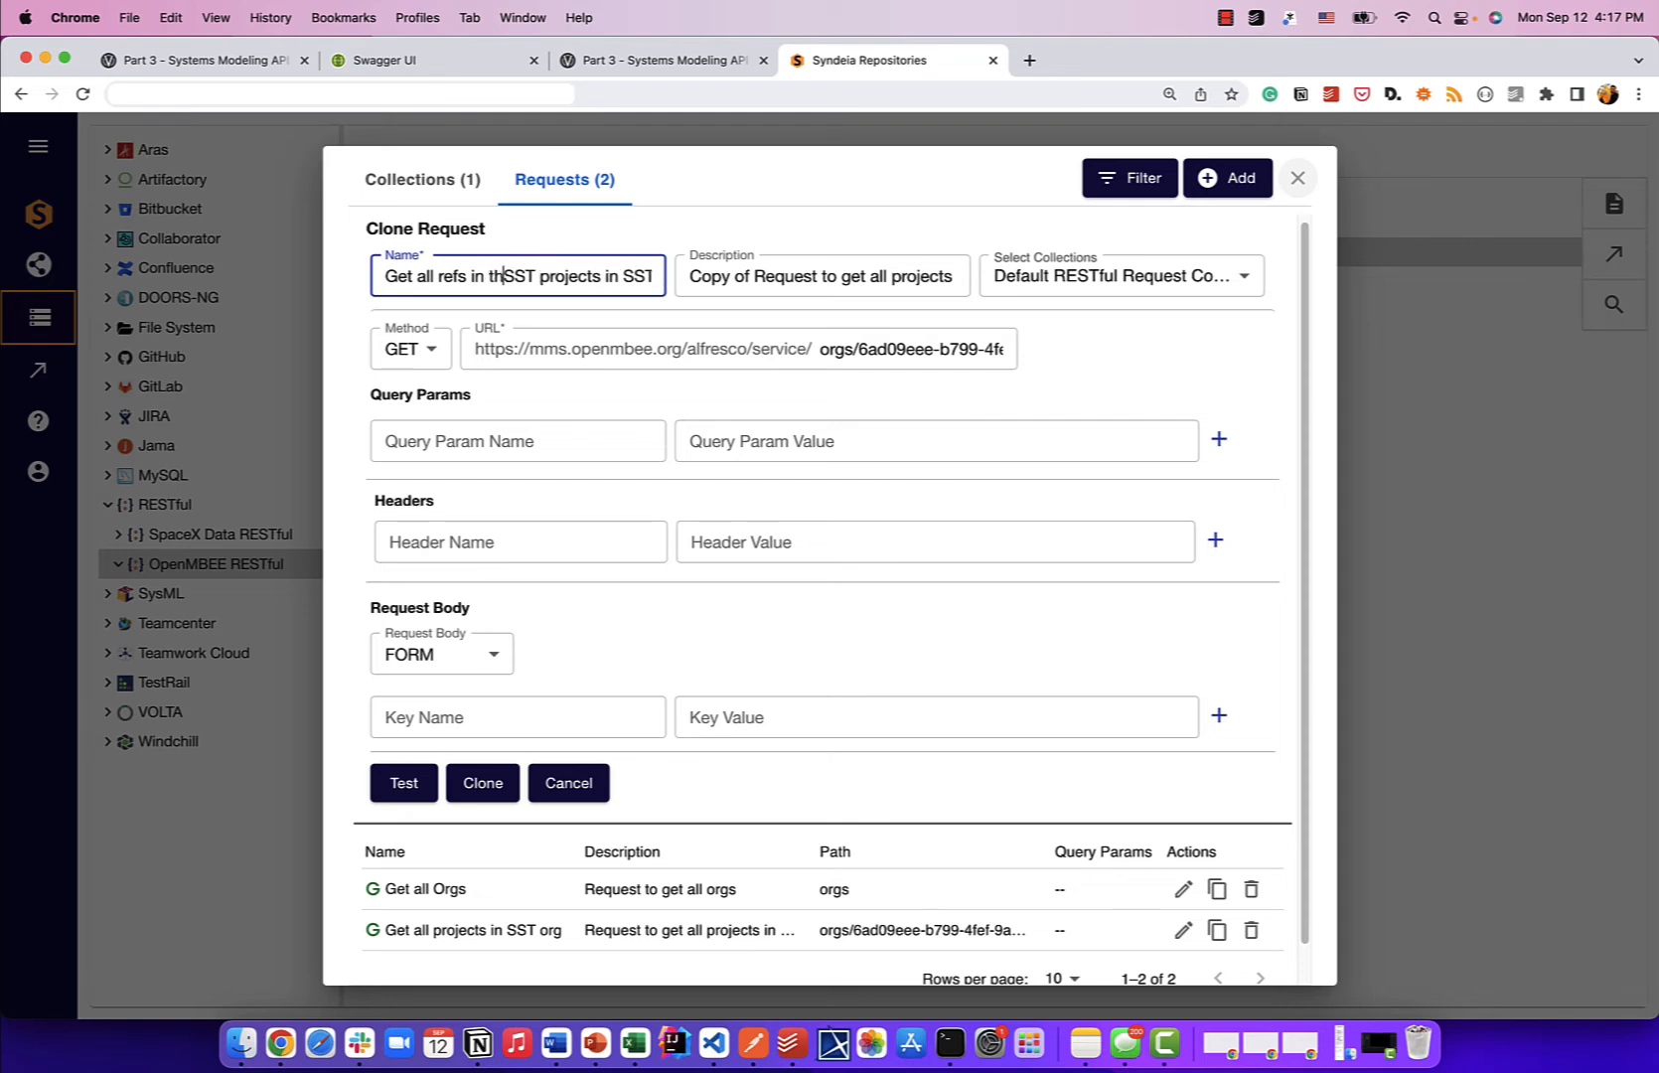
{"action": "type", "text": "e"}
{"action": "key", "text": "Right"}
{"action": "key", "text": "Right"}
{"action": "key", "text": "Right"}
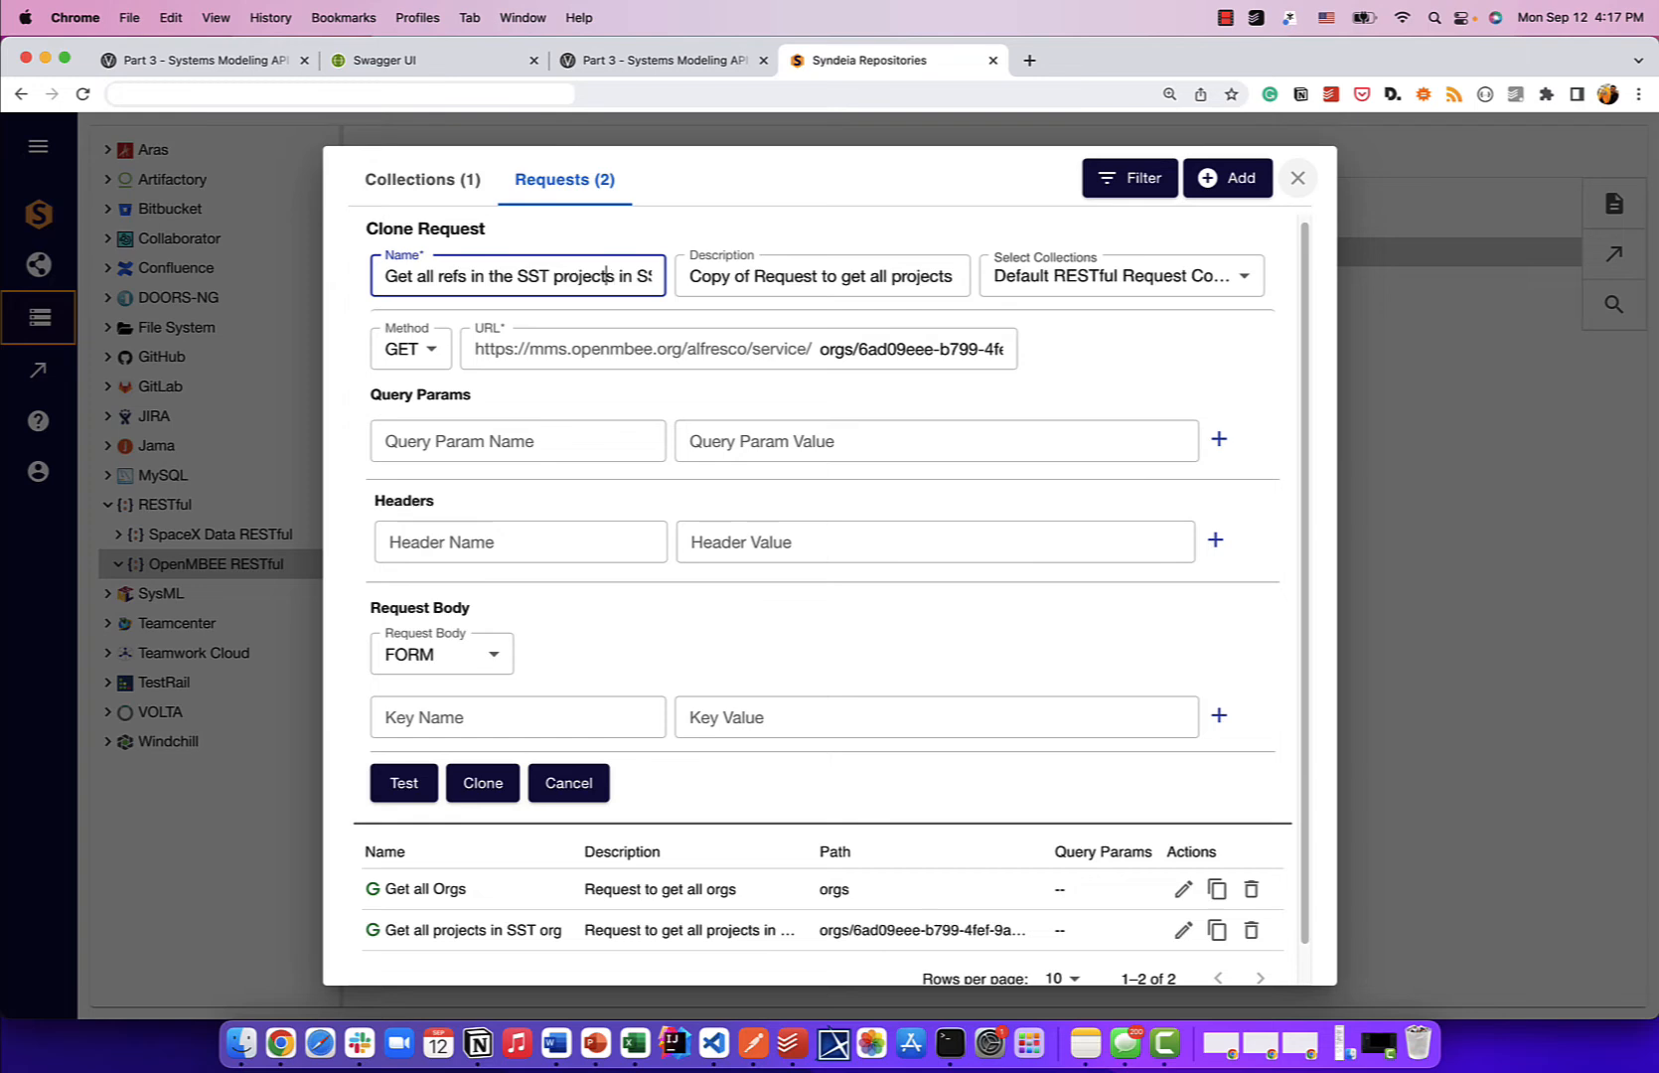
{"action": "key", "text": "shift+super+Right"}
{"action": "key", "text": "BackSpace"}
{"action": "key", "text": "shift+Tab"}
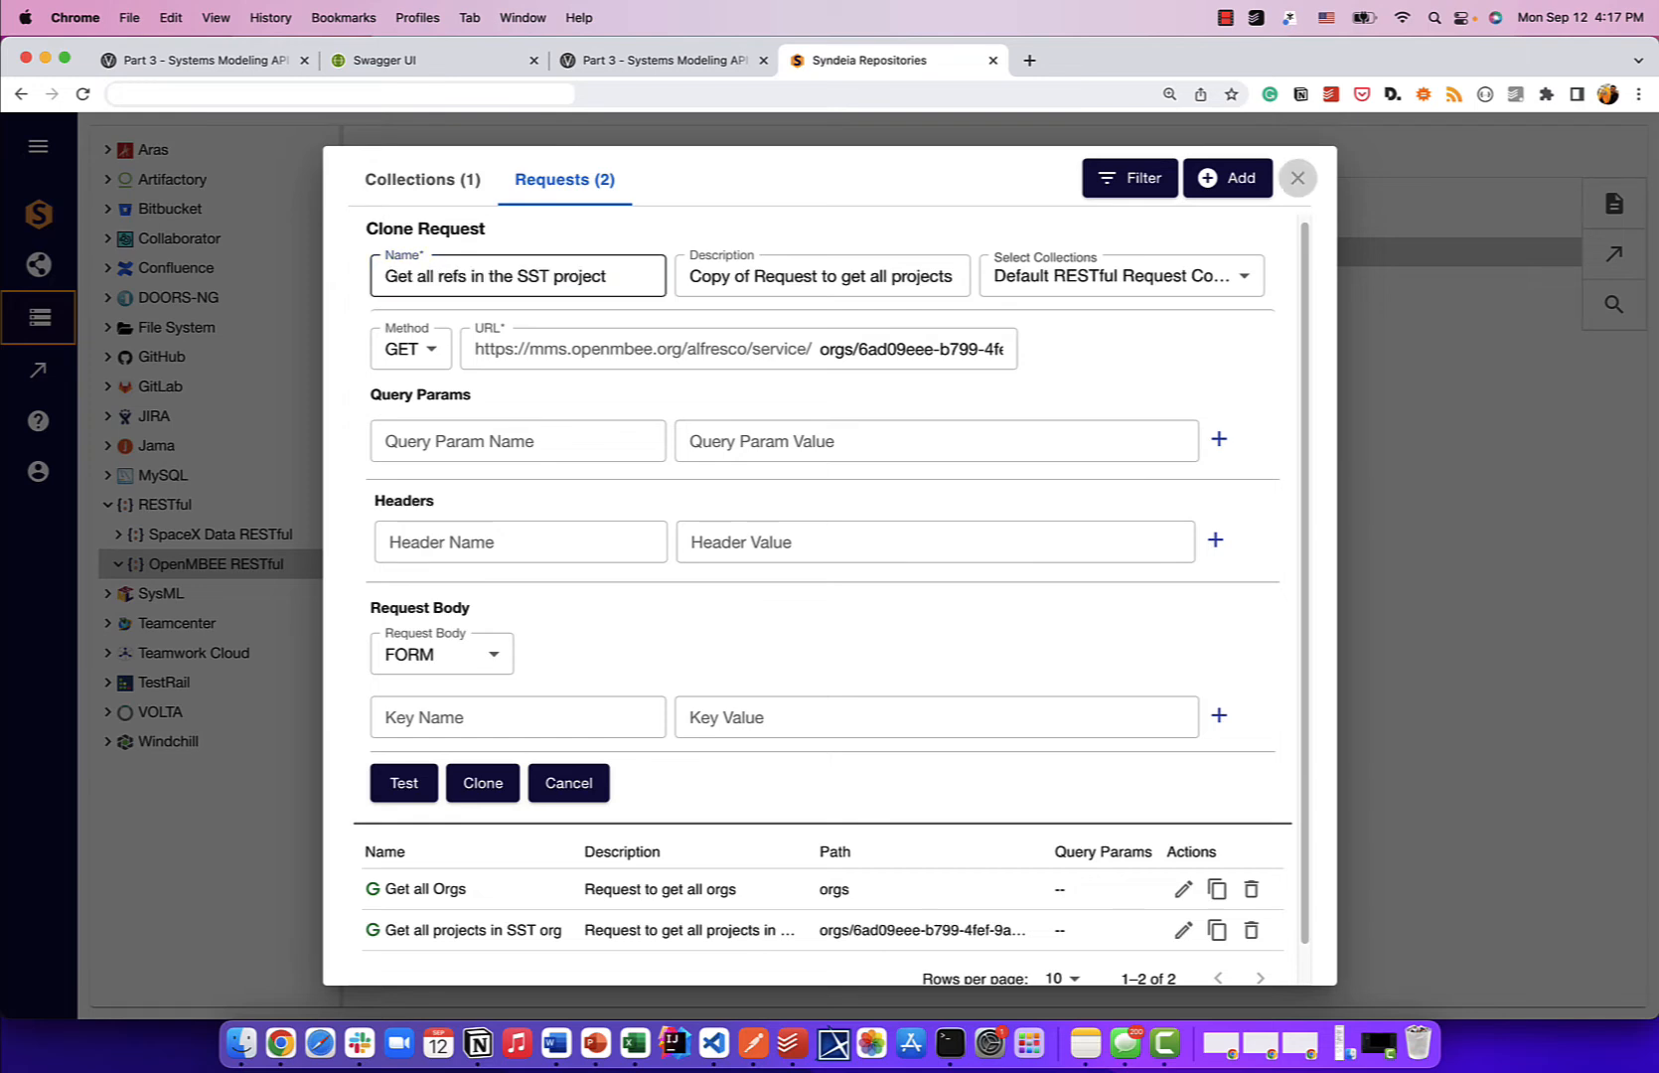
- Change the cloned request's description to "Request to get all refs in the SST project"
{"action": "left_click", "coordinate": [880, 277]}
{"action": "key", "text": "super+Left"}
{"action": "key", "text": "alt+shift+Right"}
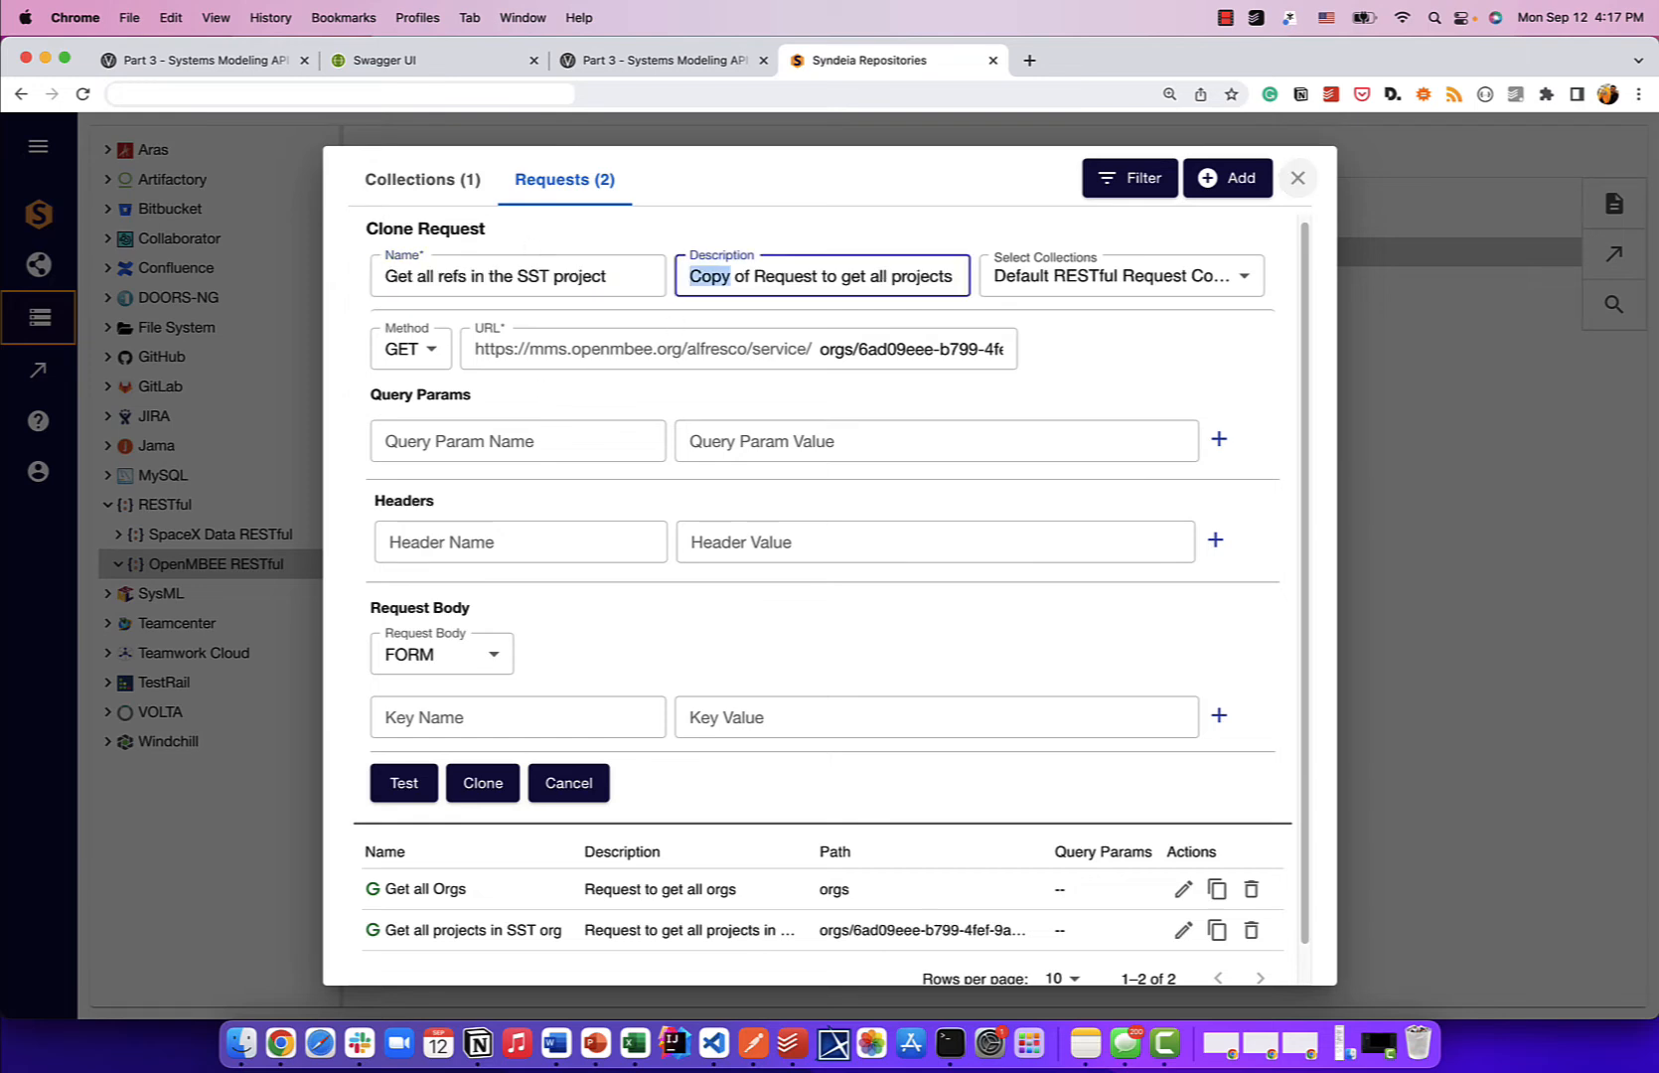
{"action": "key", "text": "alt+shift+Right"}
{"action": "key", "text": "BackSpace"}
{"action": "key", "text": "Delete"}
{"action": "key", "text": "alt+Right"}
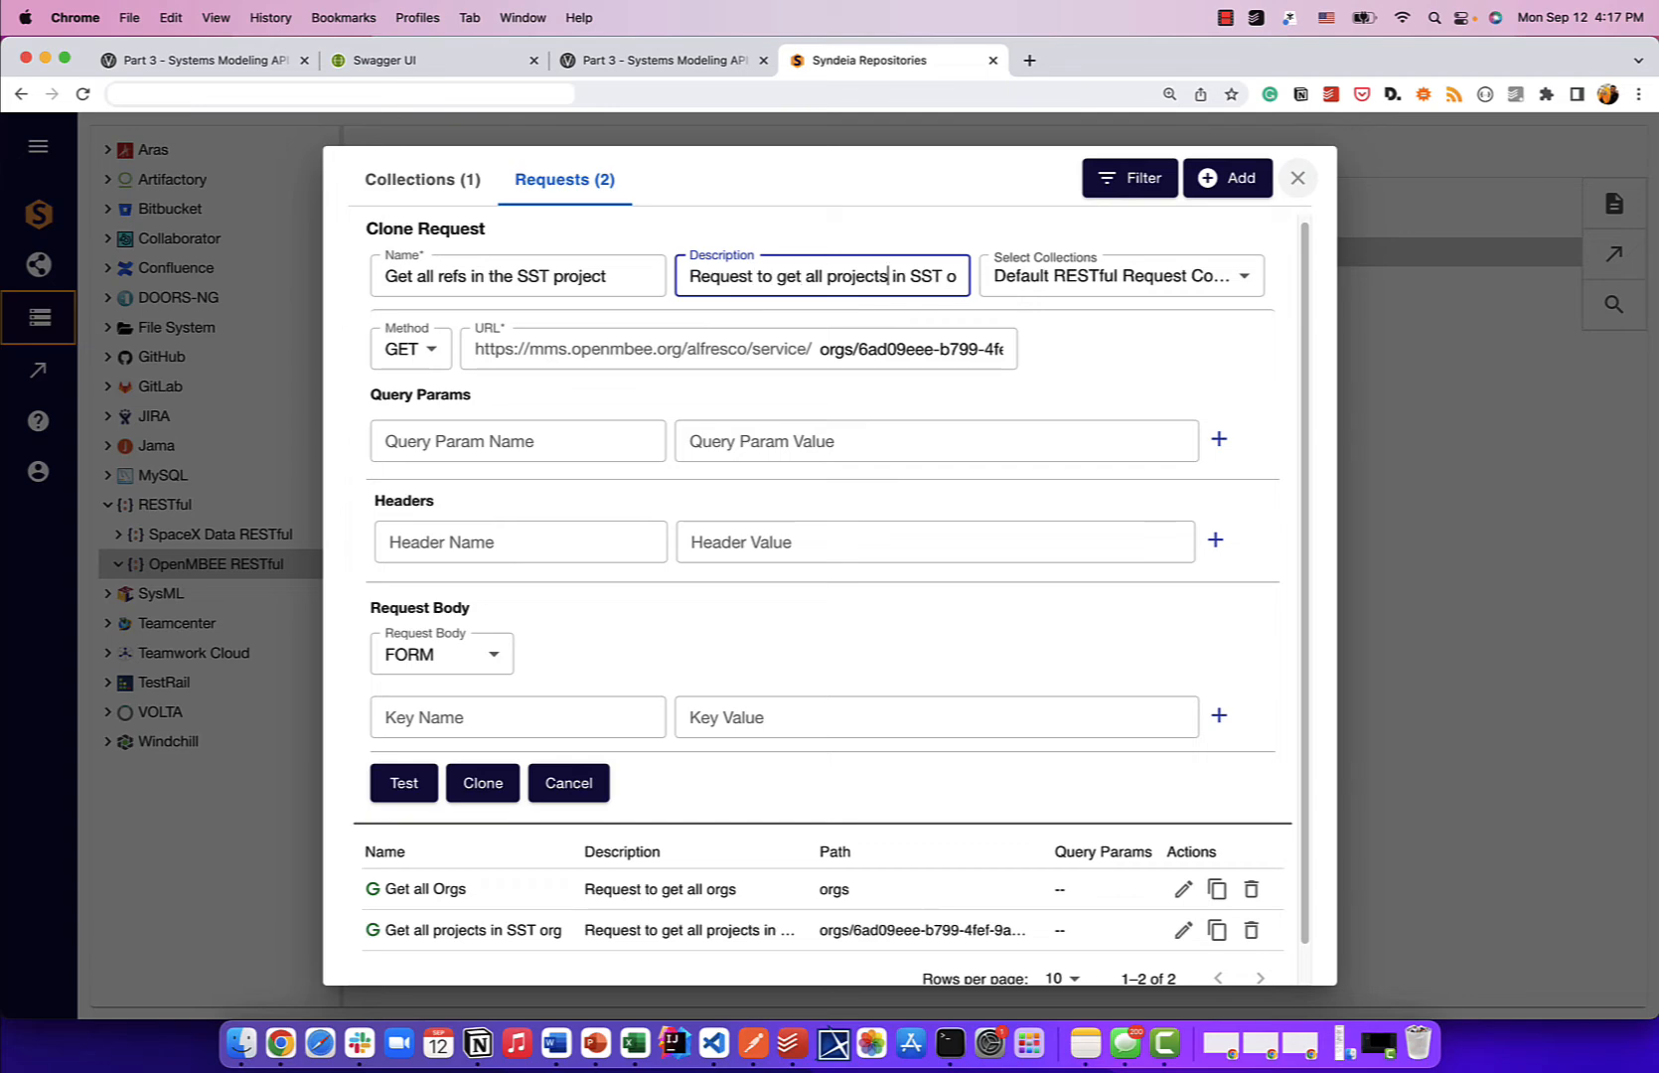
{"action": "key", "text": "alt+BackSpace"}
{"action": "type", "text": "refs in the"}
{"action": "key", "text": "alt+Right"}
{"action": "key", "text": "alt+Delete"}
{"action": "type", "text": "project"}
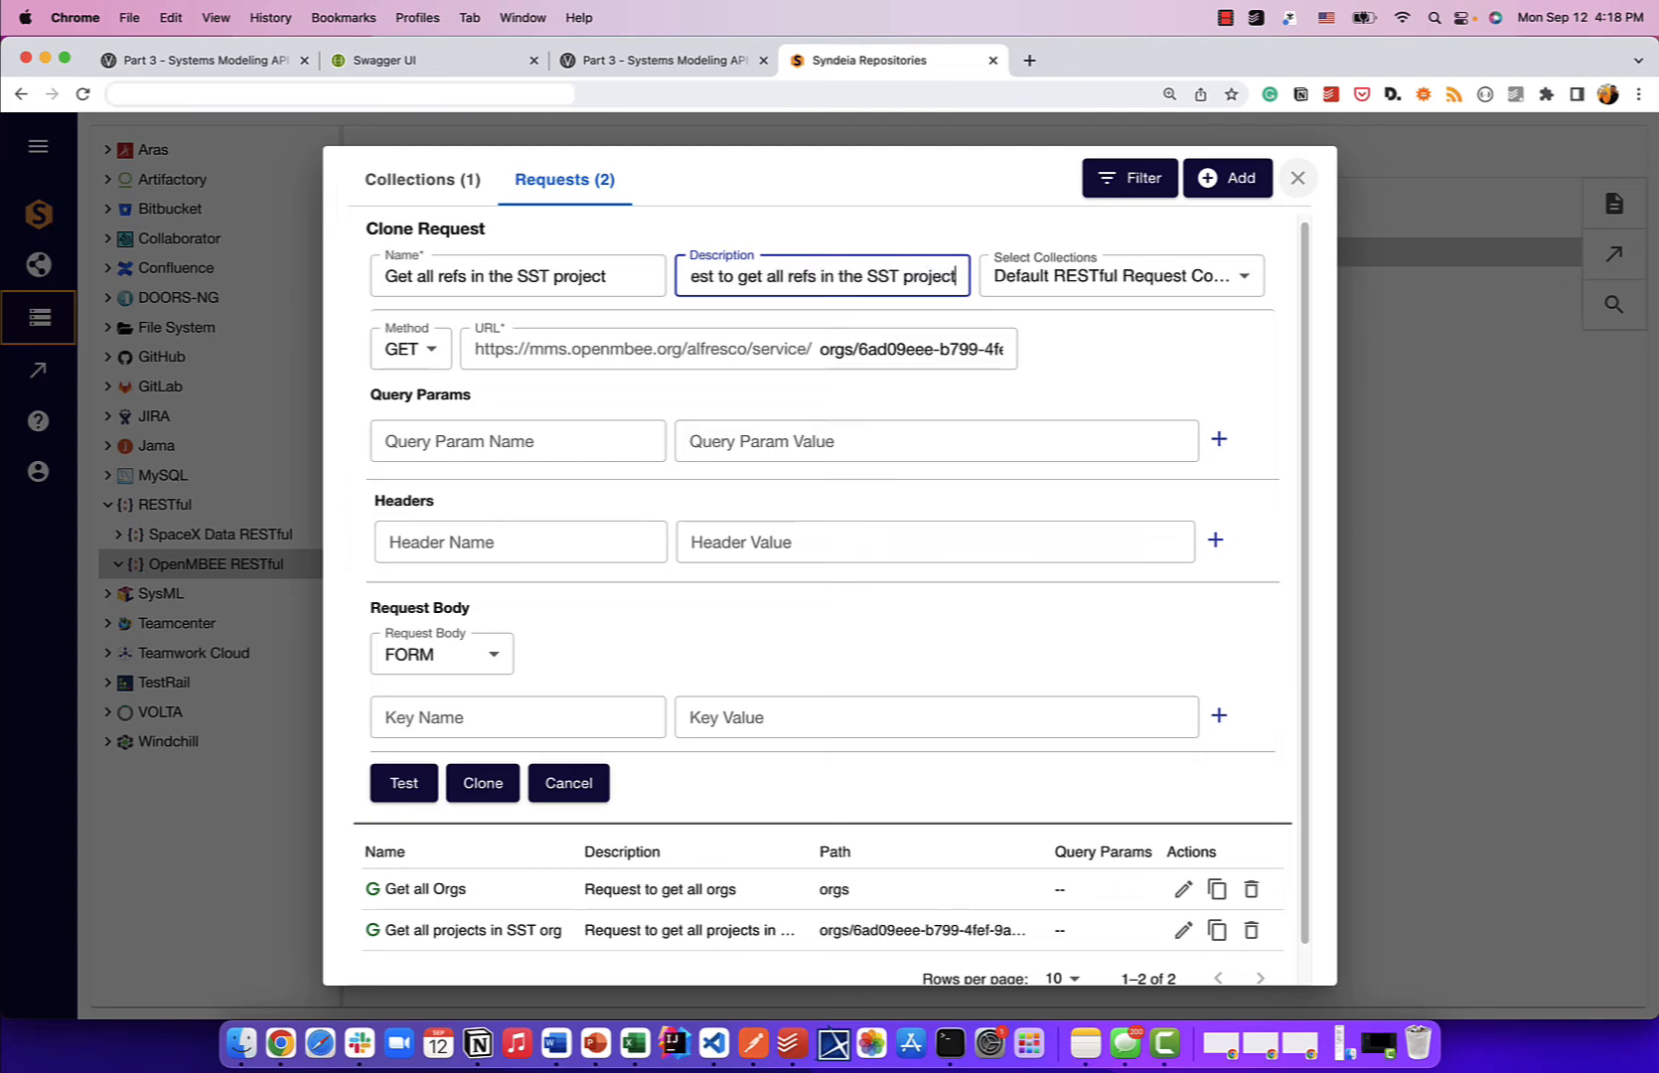
- Replace the cloned request's URL path with projects/PROJECT-6b2e436d-1f8c-4b06-8cd9-a8f89df02bb5/refs and check the pasted path
{"action": "triple_click", "coordinate": [963, 348]}
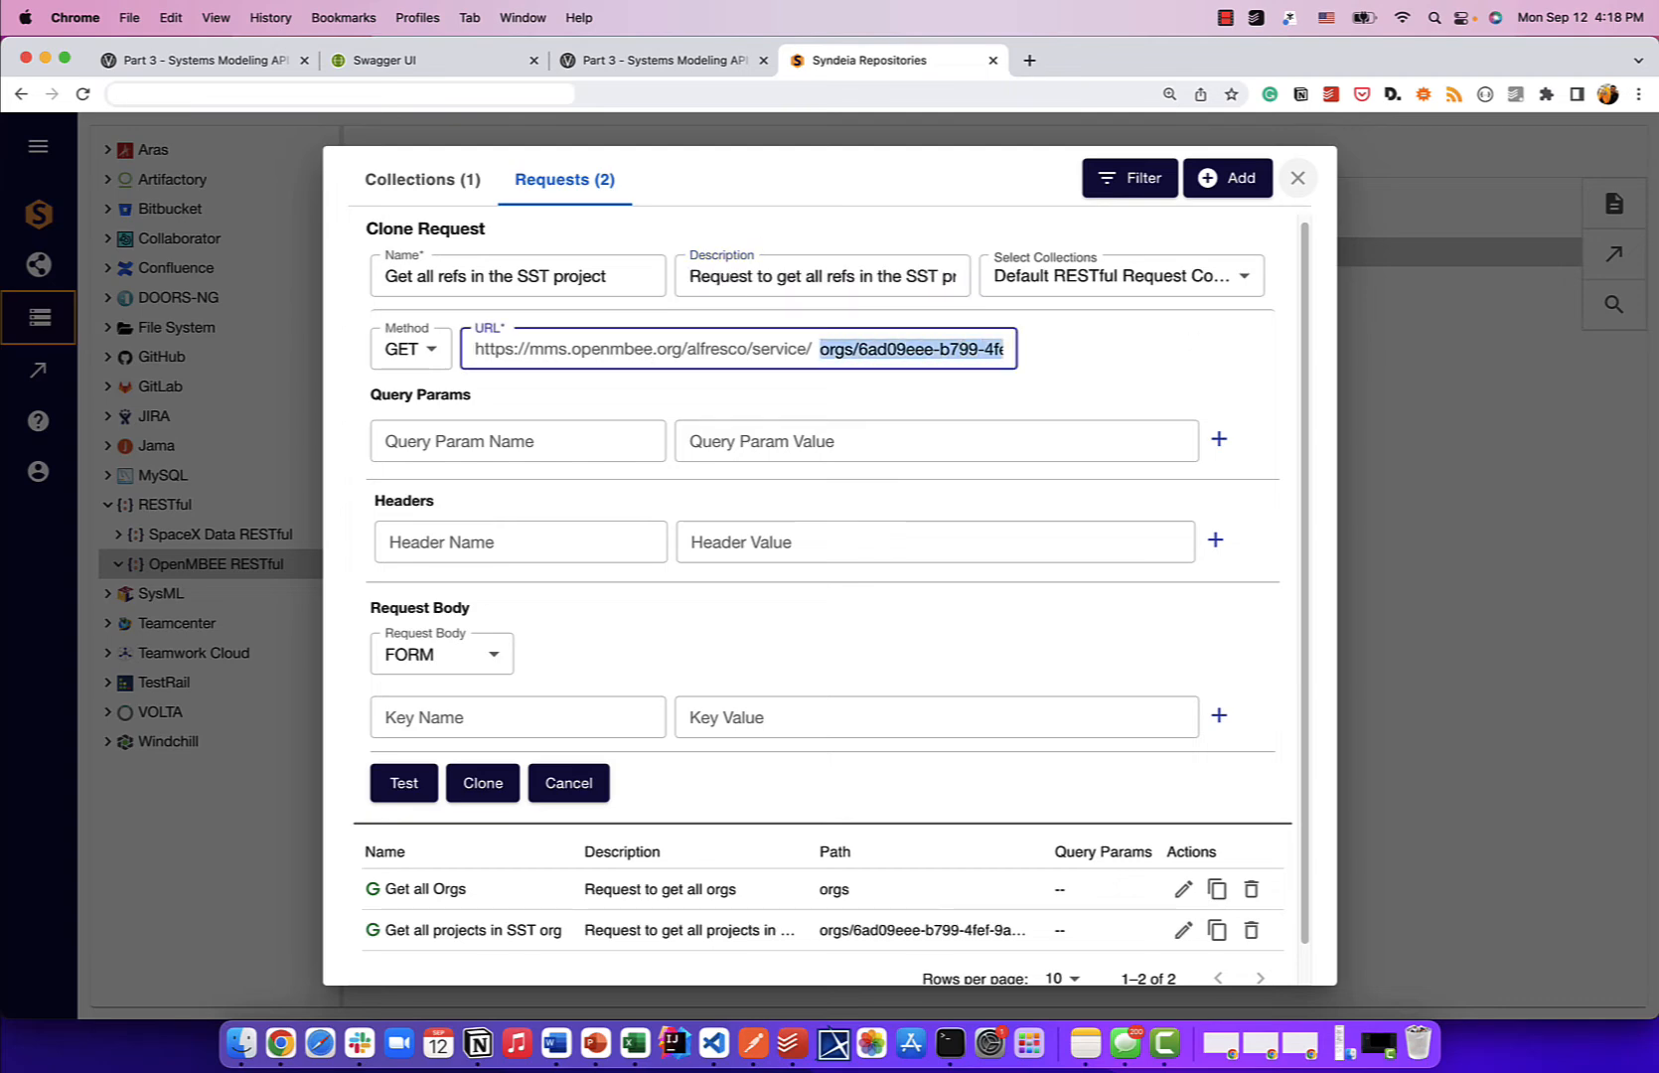
{"action": "key", "text": "super+v"}
{"action": "key", "text": "super+Left"}
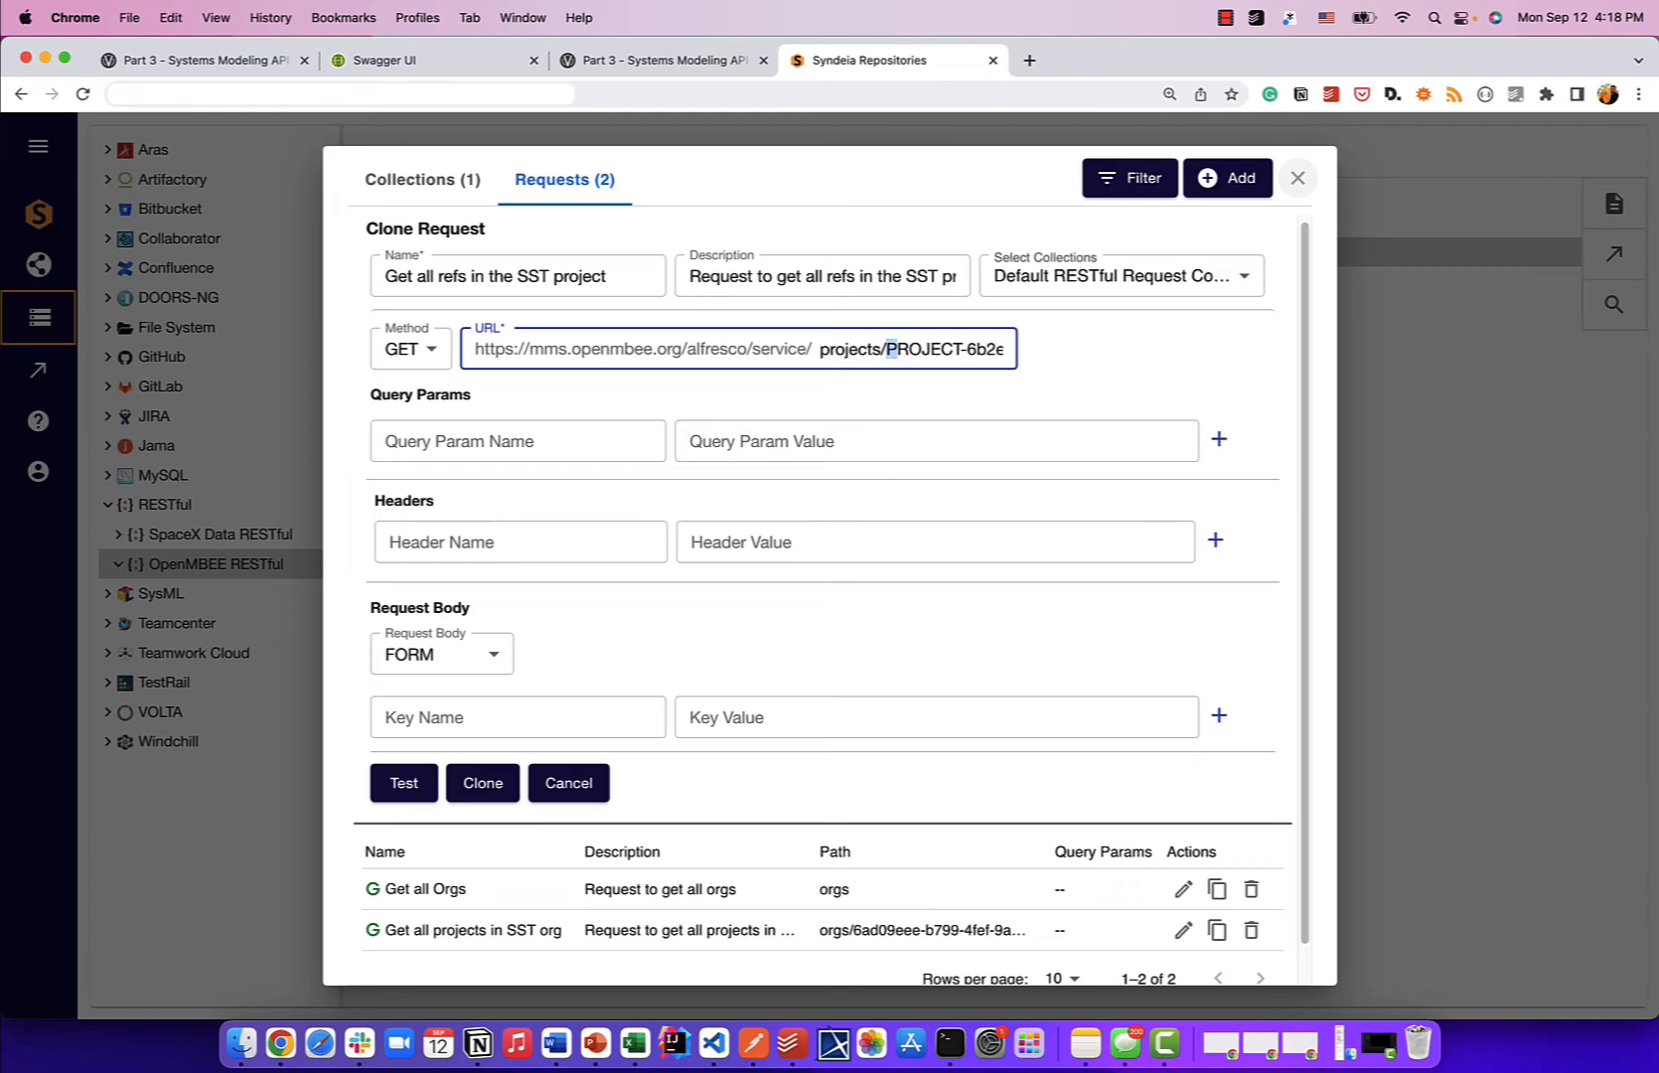
{"action": "key", "text": "shift+super+Right"}
{"action": "key", "text": "Right"}
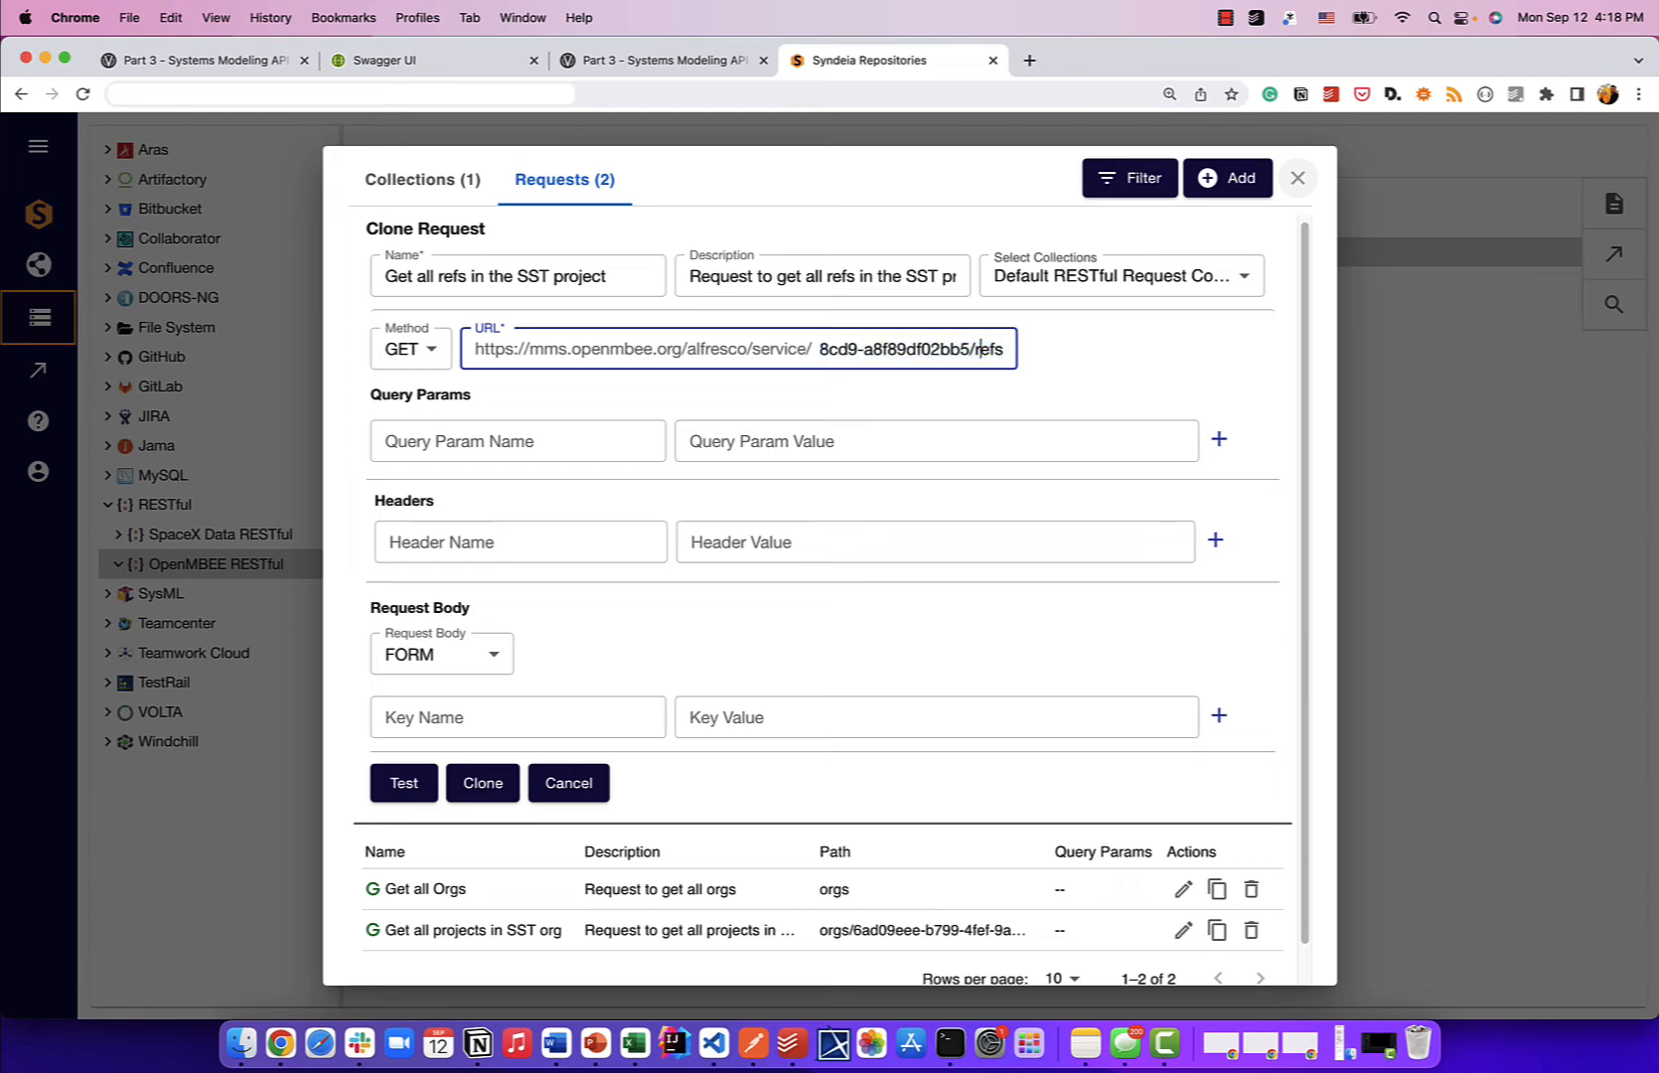
- Test the refs request, review its JSON response, and save the clone
{"action": "left_click", "coordinate": [401, 785]}
{"action": "scroll", "coordinate": [719, 668], "scroll_direction": "down", "scroll_amount": 10}
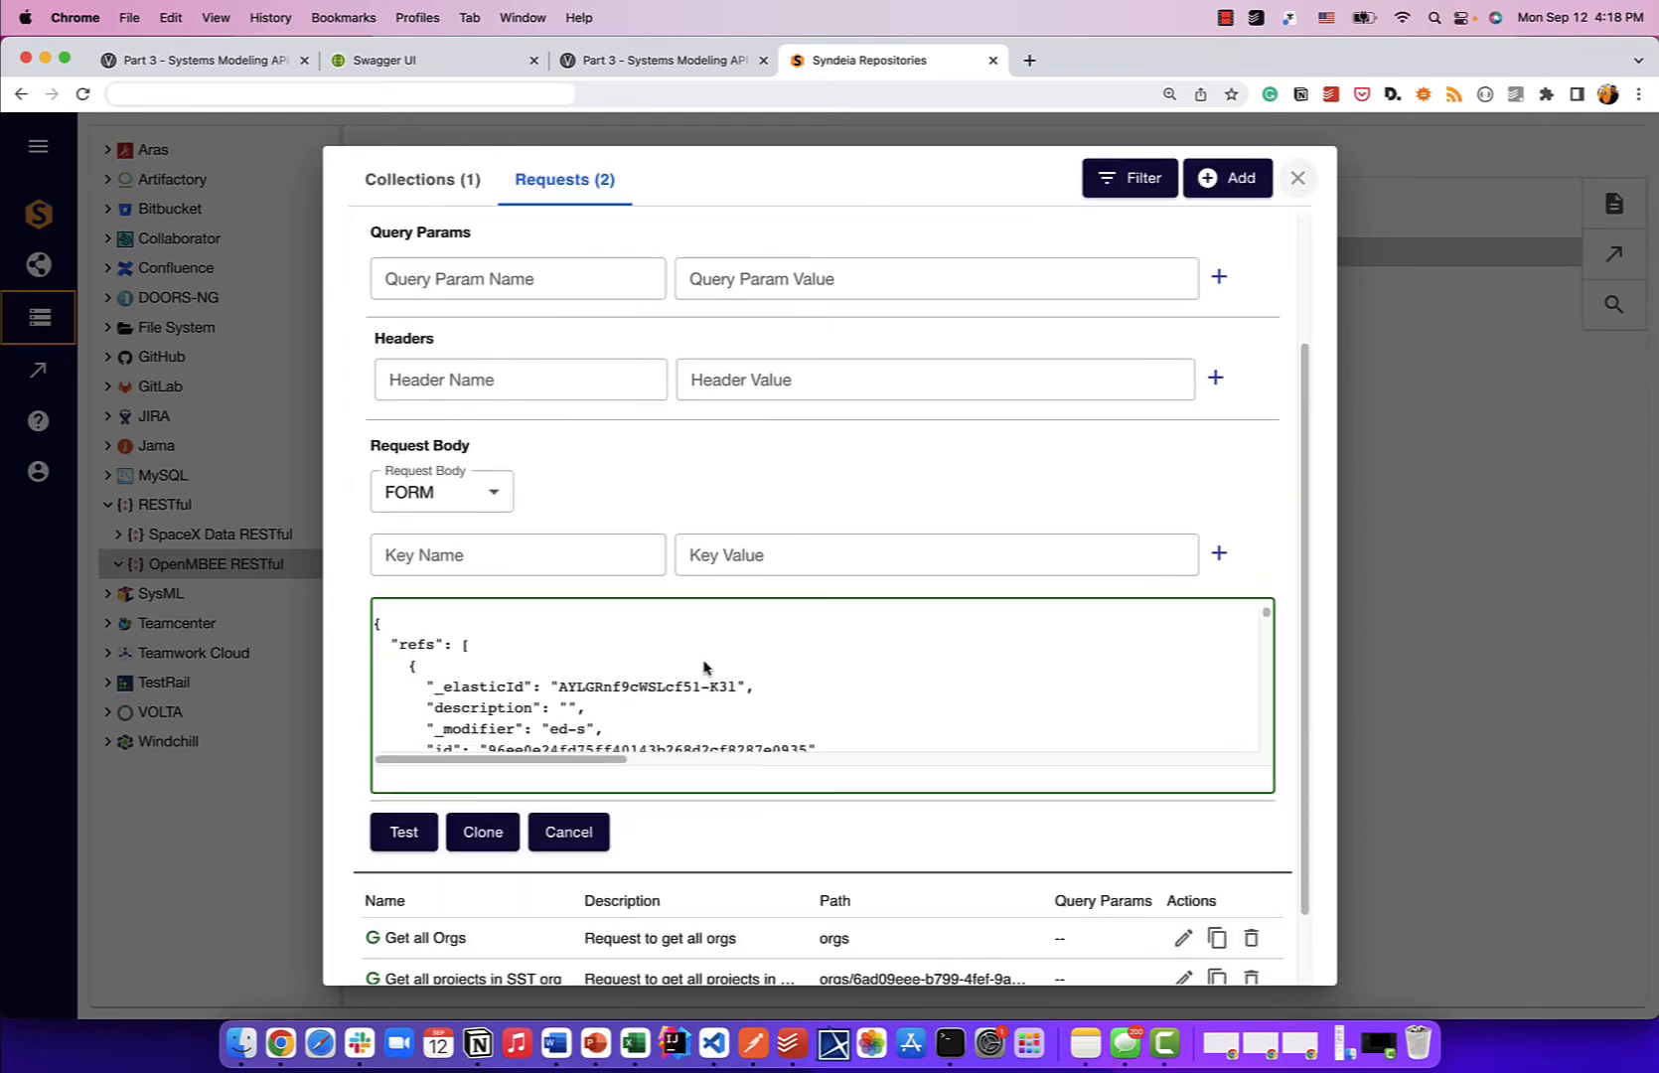
{"action": "scroll", "coordinate": [703, 668], "scroll_direction": "down", "scroll_amount": 3}
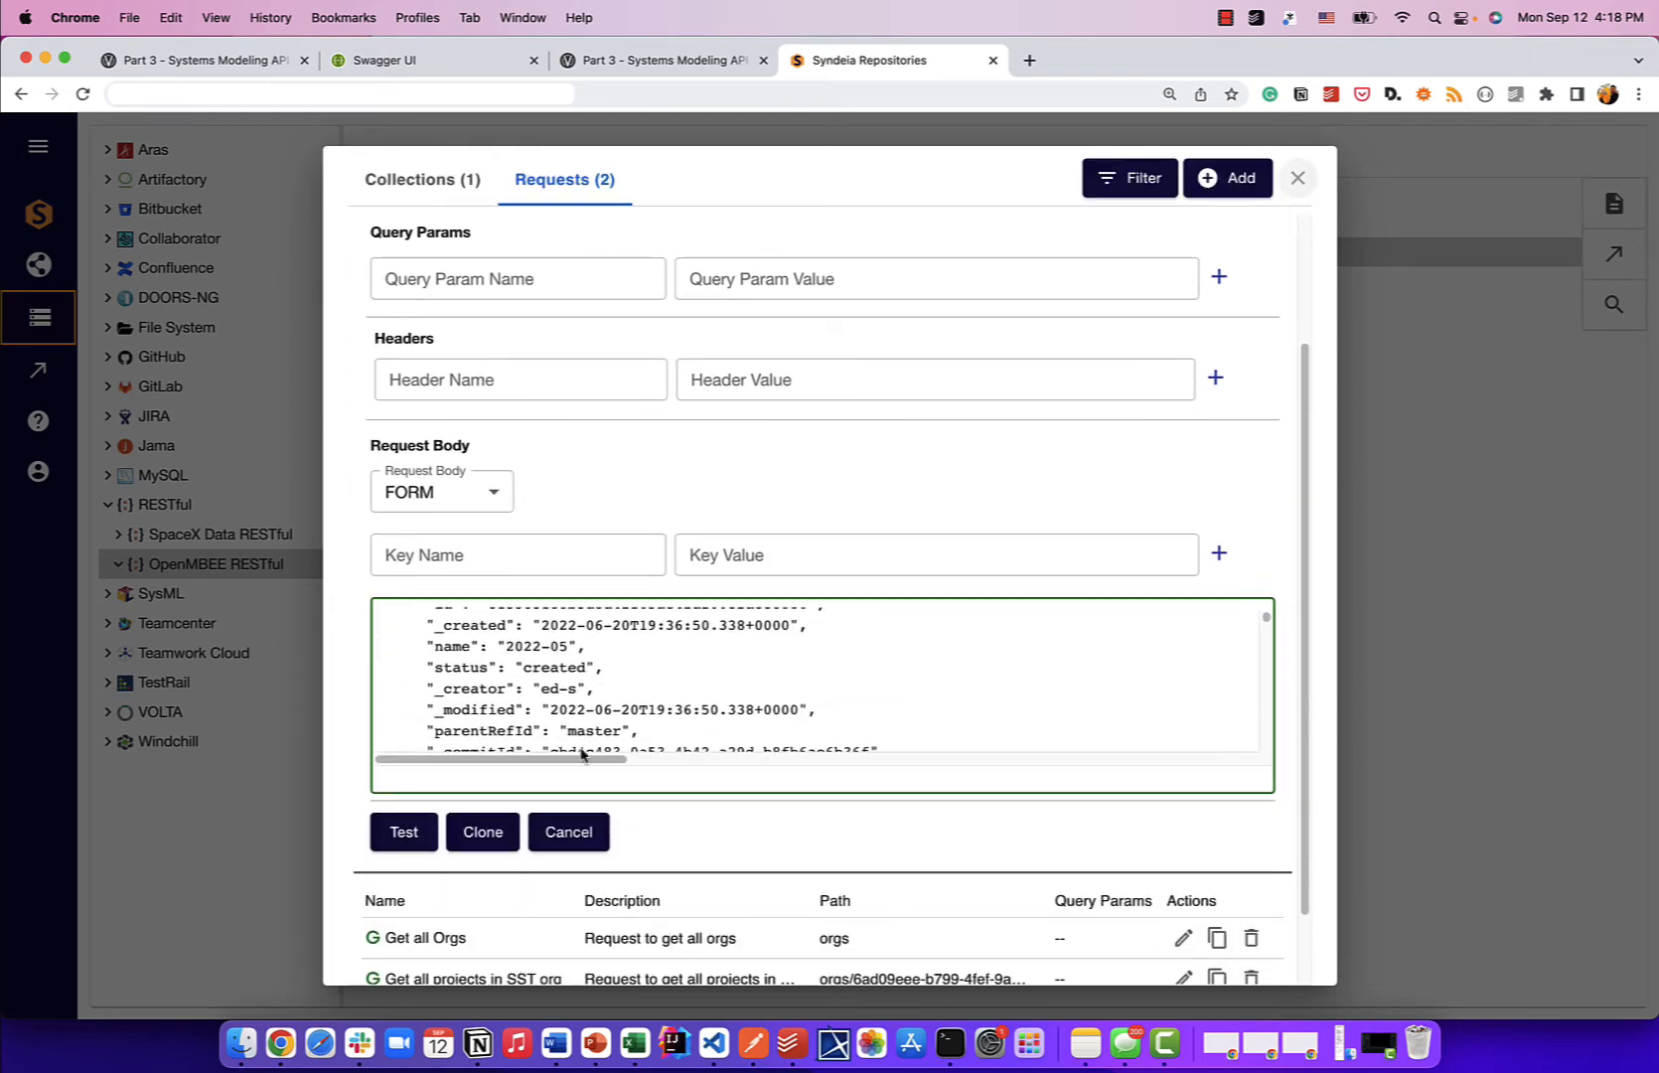
{"action": "left_click", "coordinate": [484, 832]}
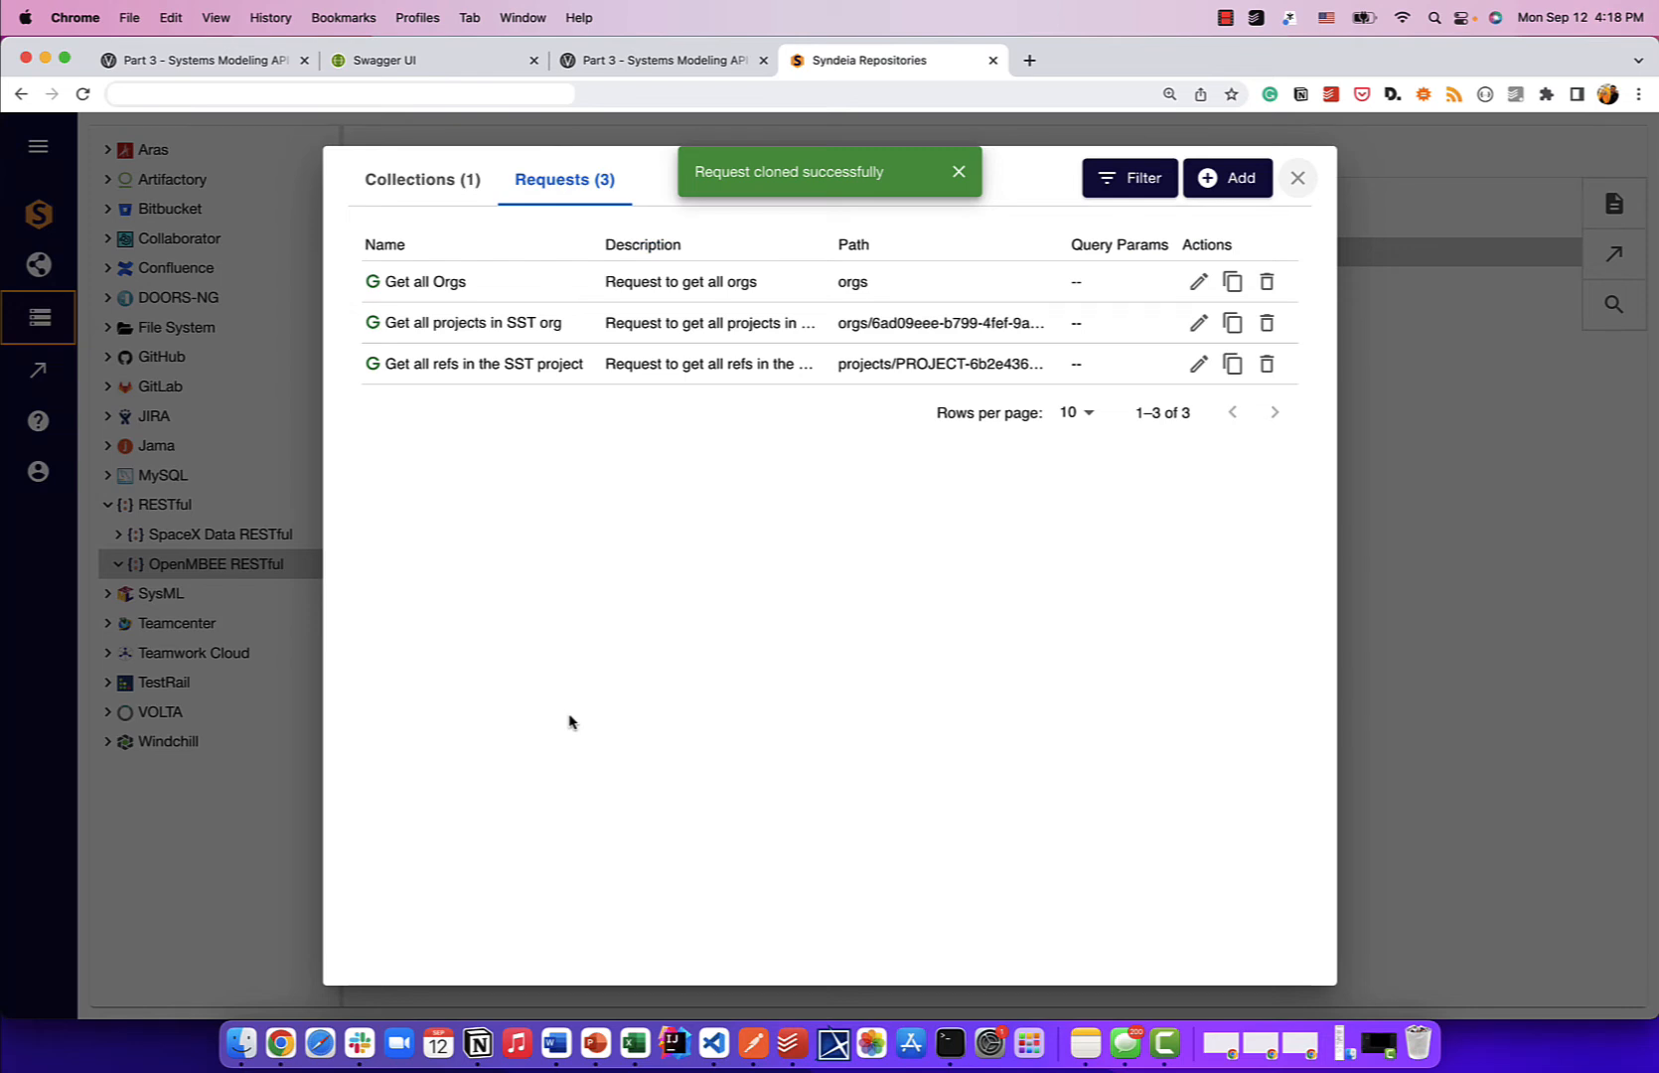
- Look at the blank request form, leave it unsaved, and reload the Default RESTful Request Collection in the repository tree
{"action": "left_click", "coordinate": [1204, 189]}
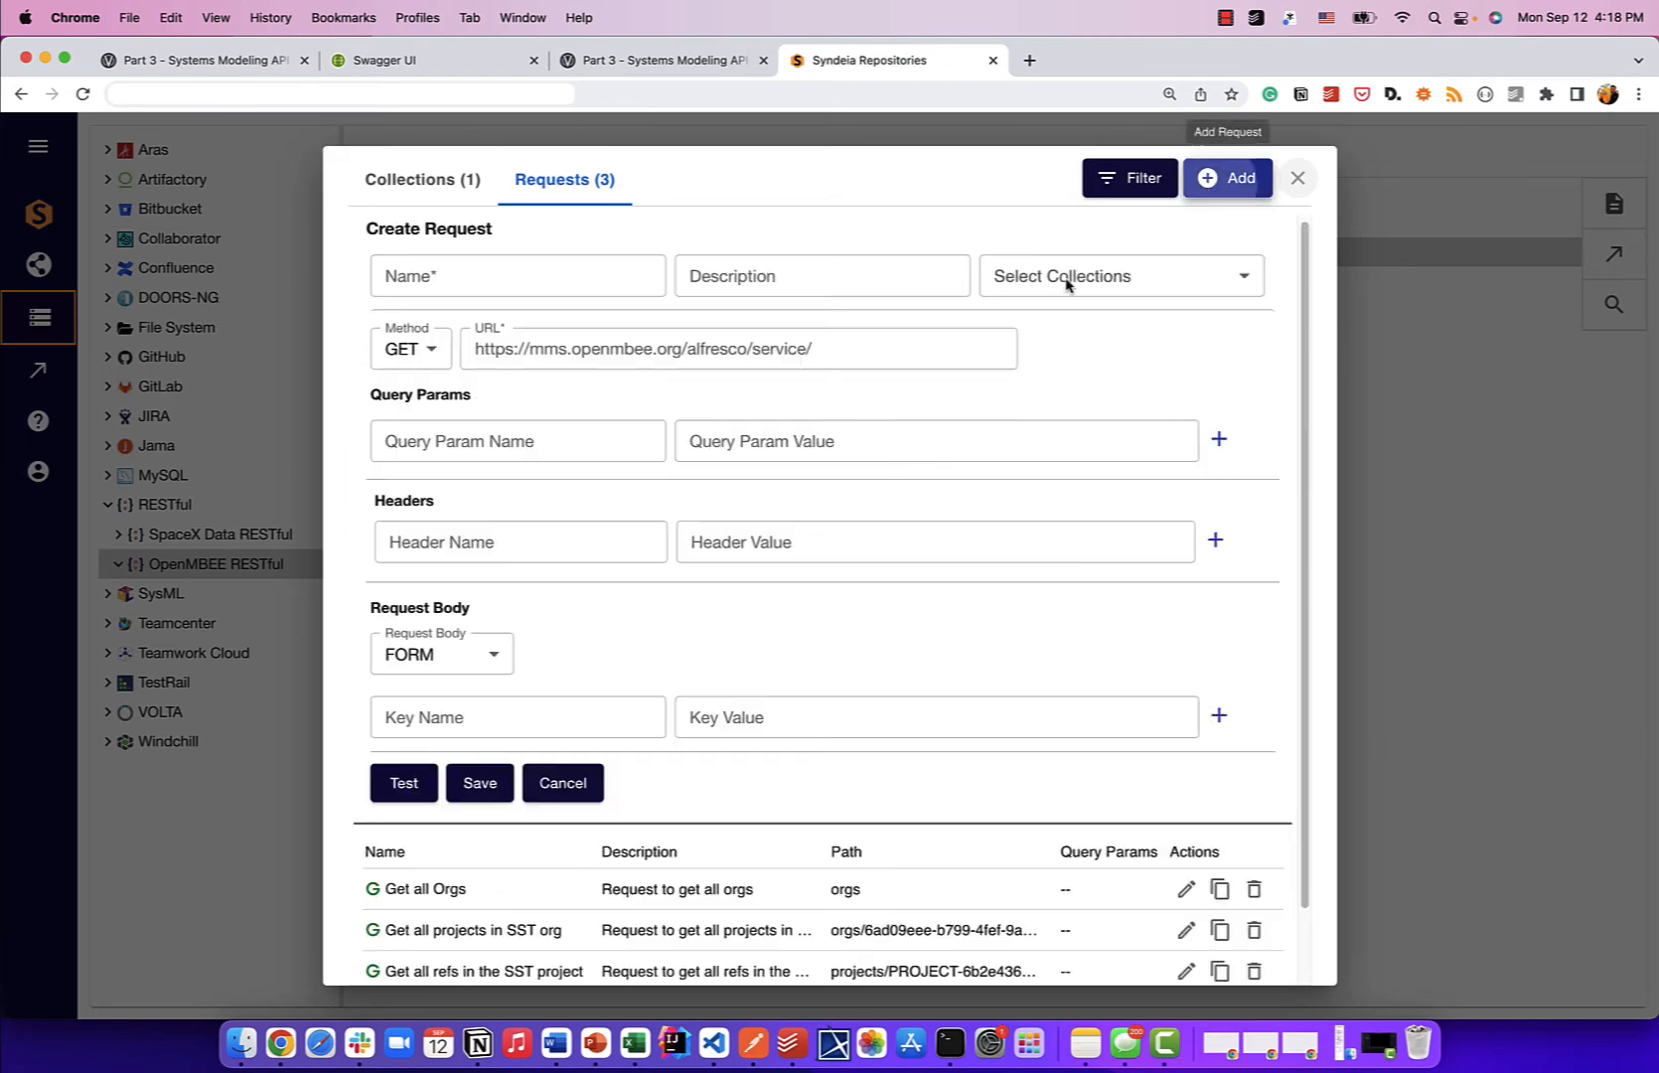
{"action": "left_click", "coordinate": [1300, 180]}
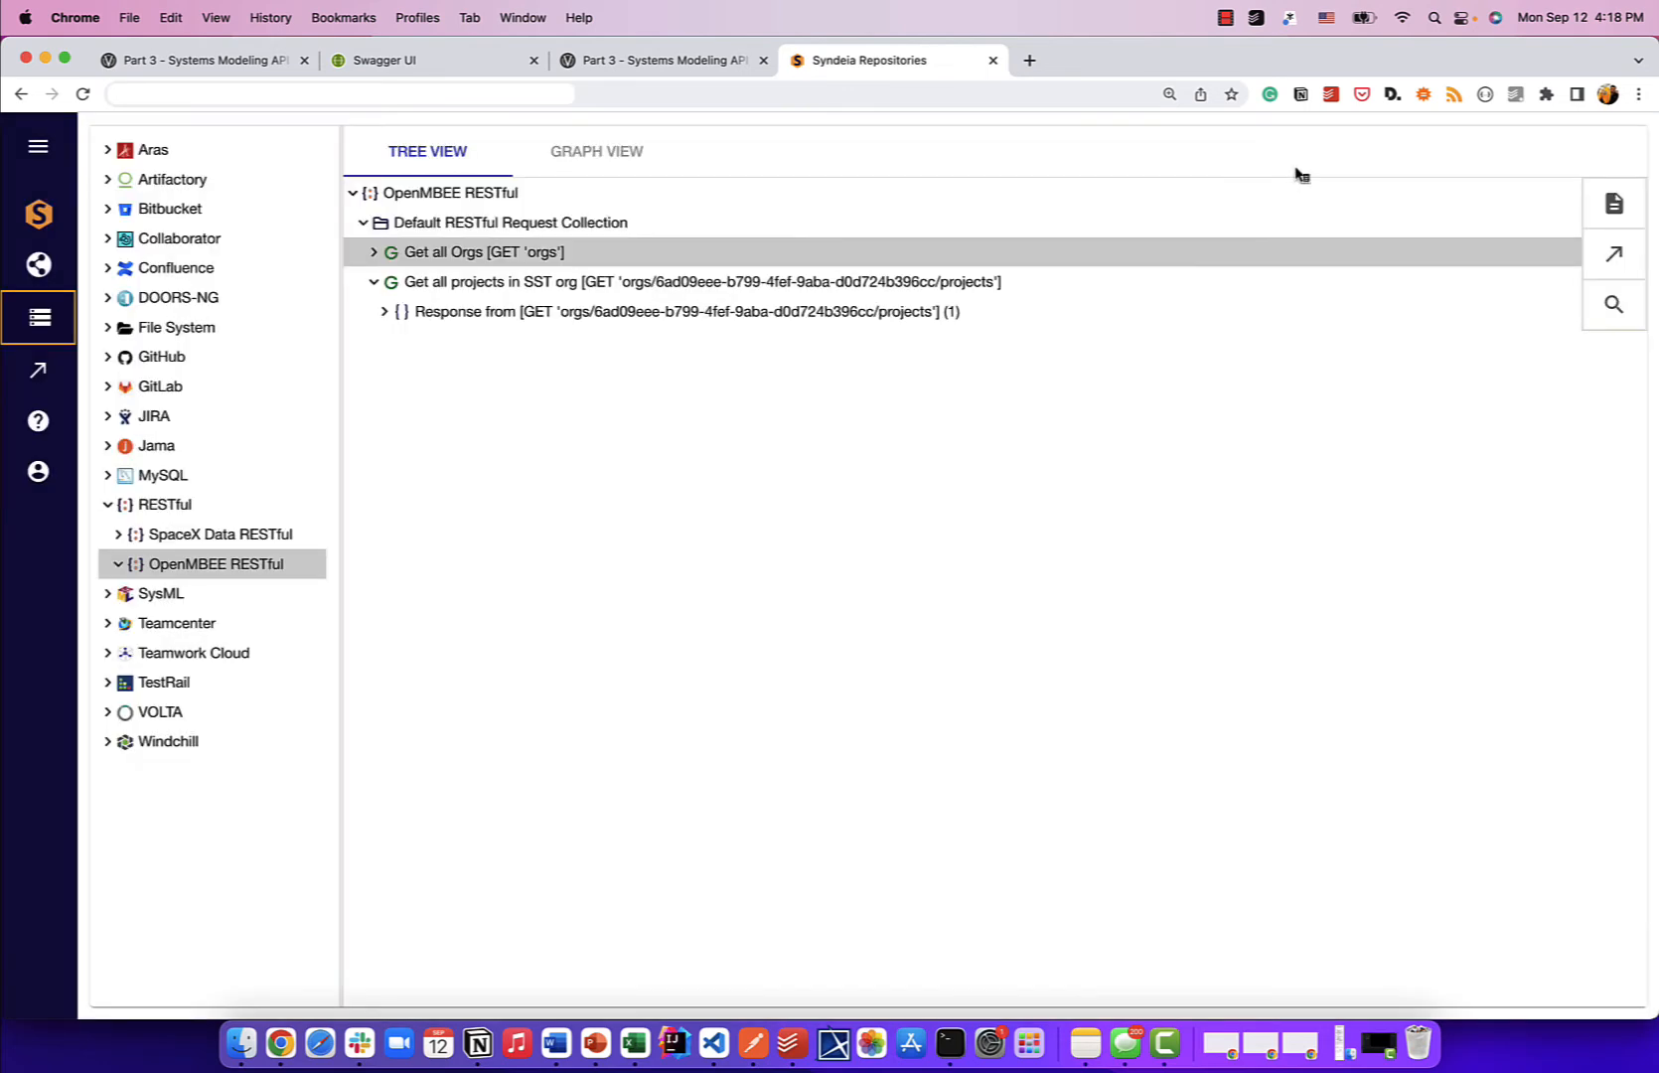
{"action": "left_click", "coordinate": [364, 227]}
{"action": "left_click", "coordinate": [364, 224]}
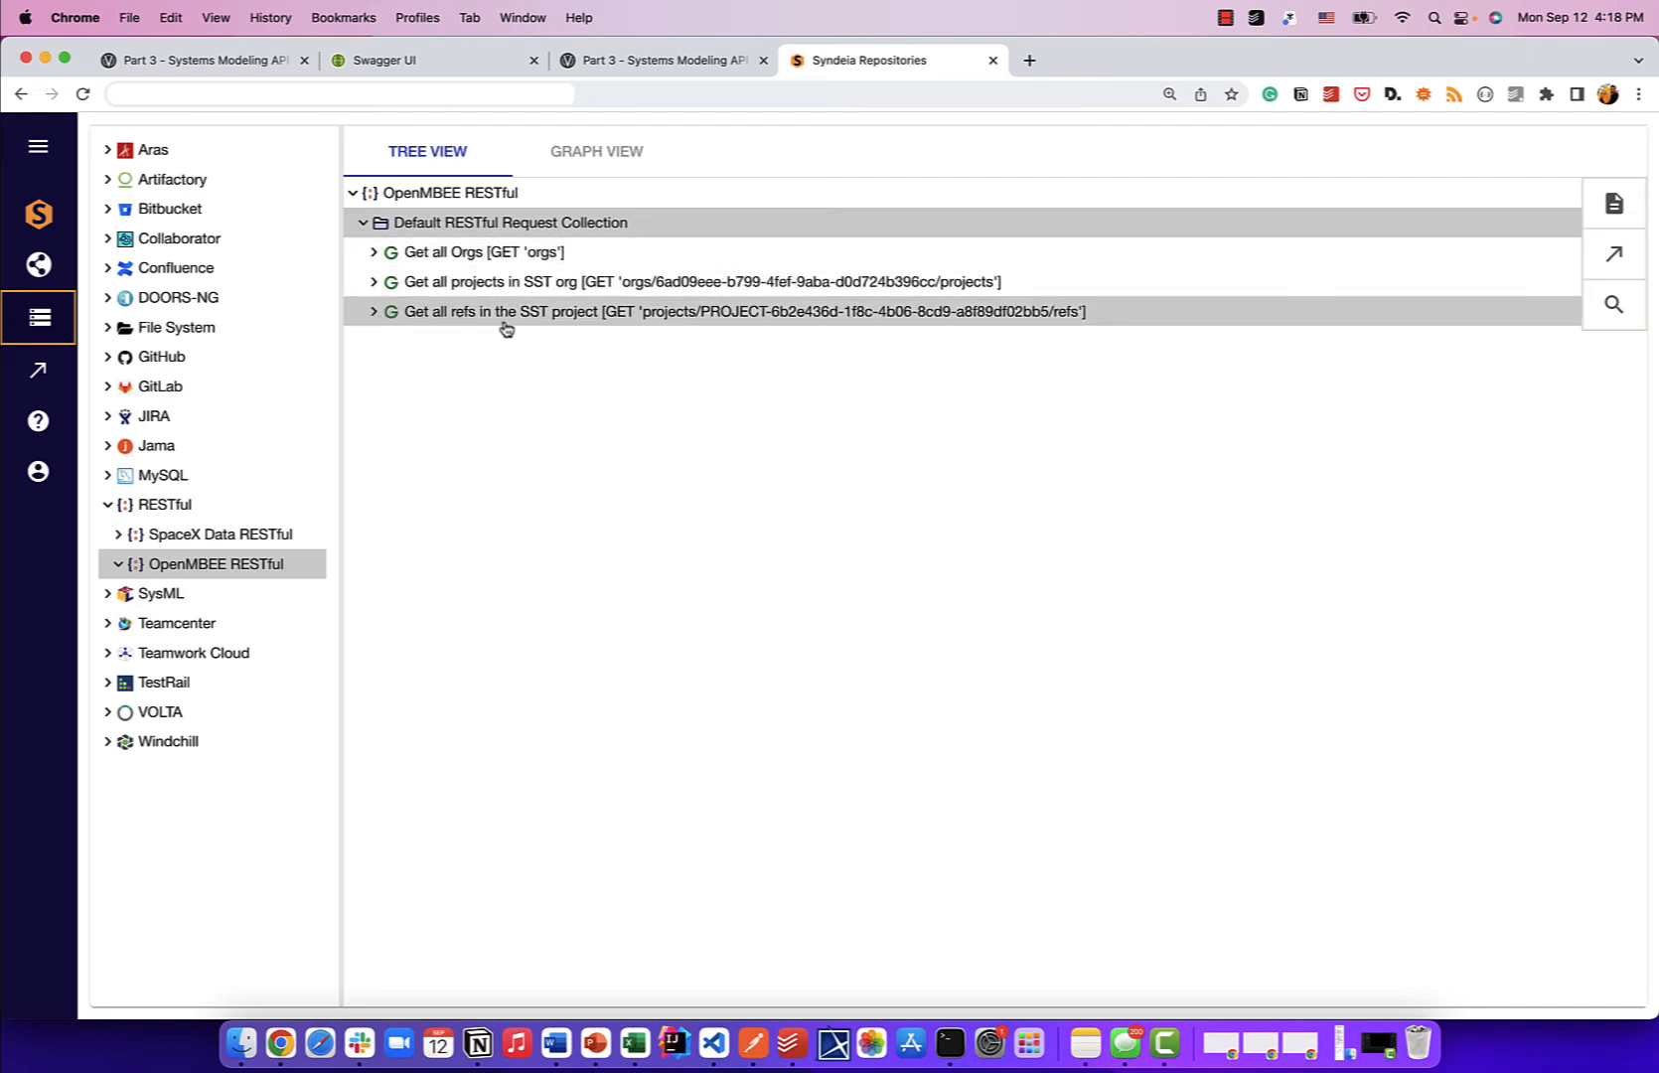
- Expand the response of the SST project refs request, examine the first ref's type and name, and collapse the response
{"action": "left_click", "coordinate": [377, 316]}
{"action": "left_click", "coordinate": [383, 341]}
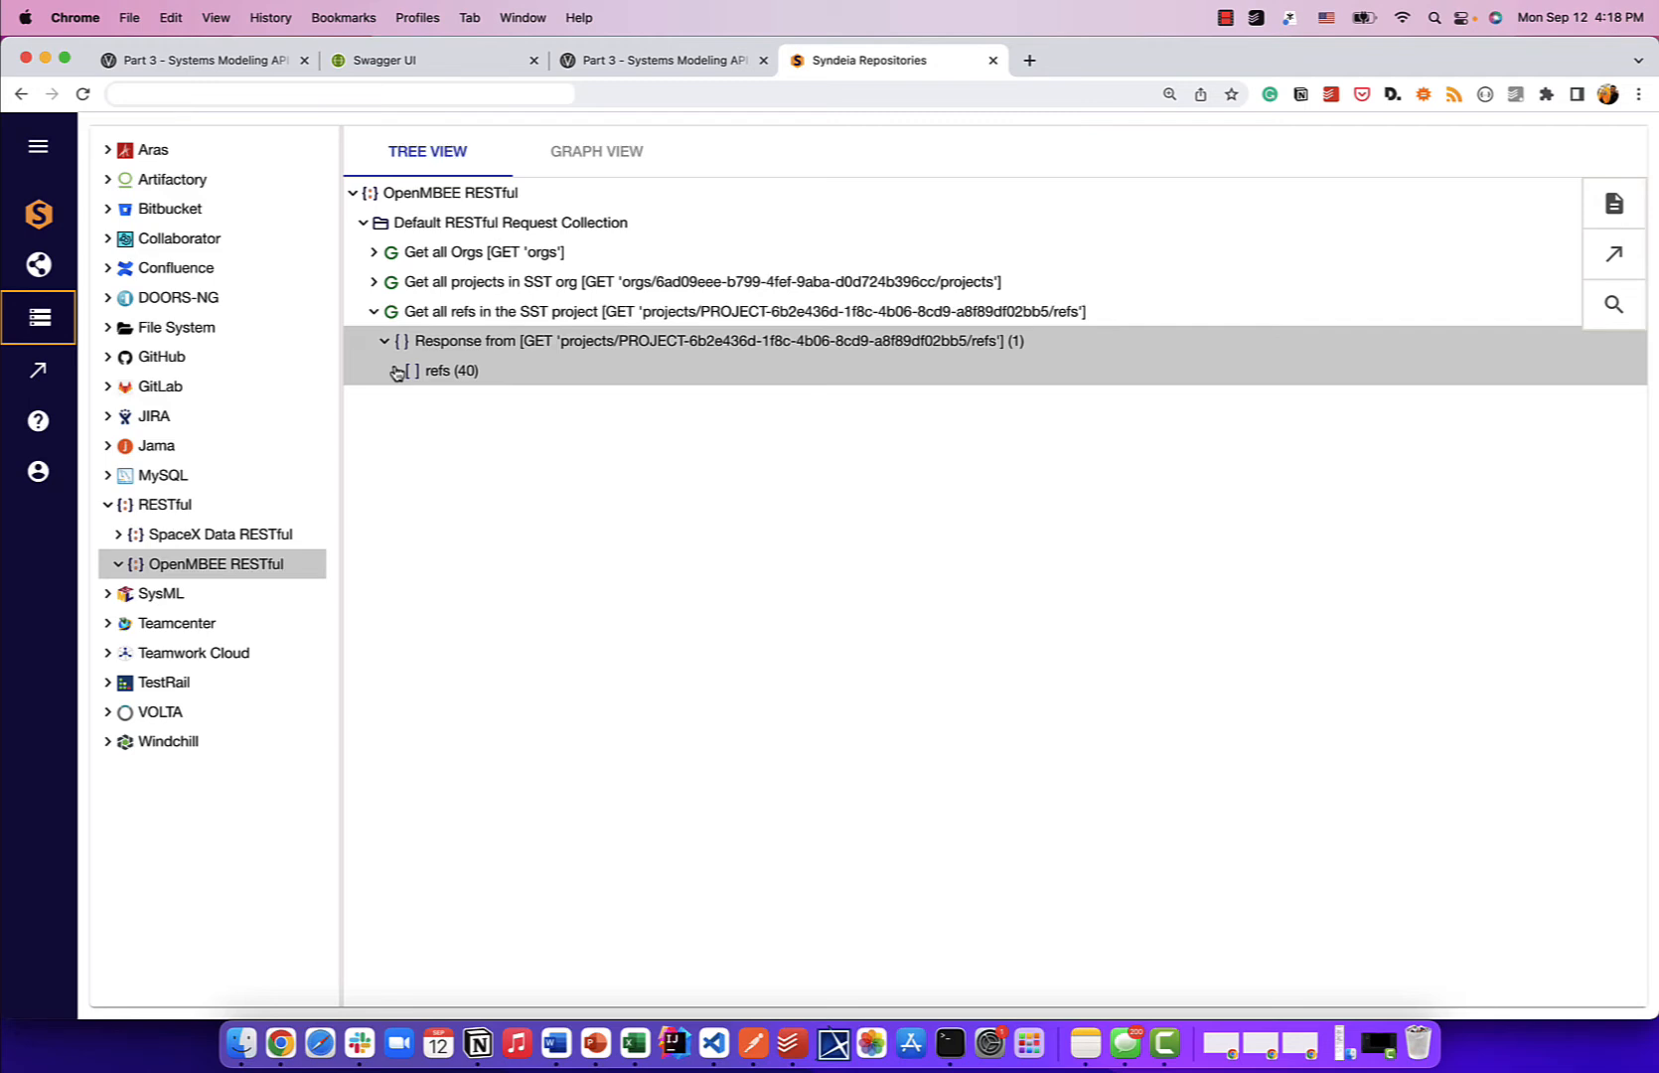
{"action": "left_click", "coordinate": [398, 373]}
{"action": "left_click", "coordinate": [402, 403]}
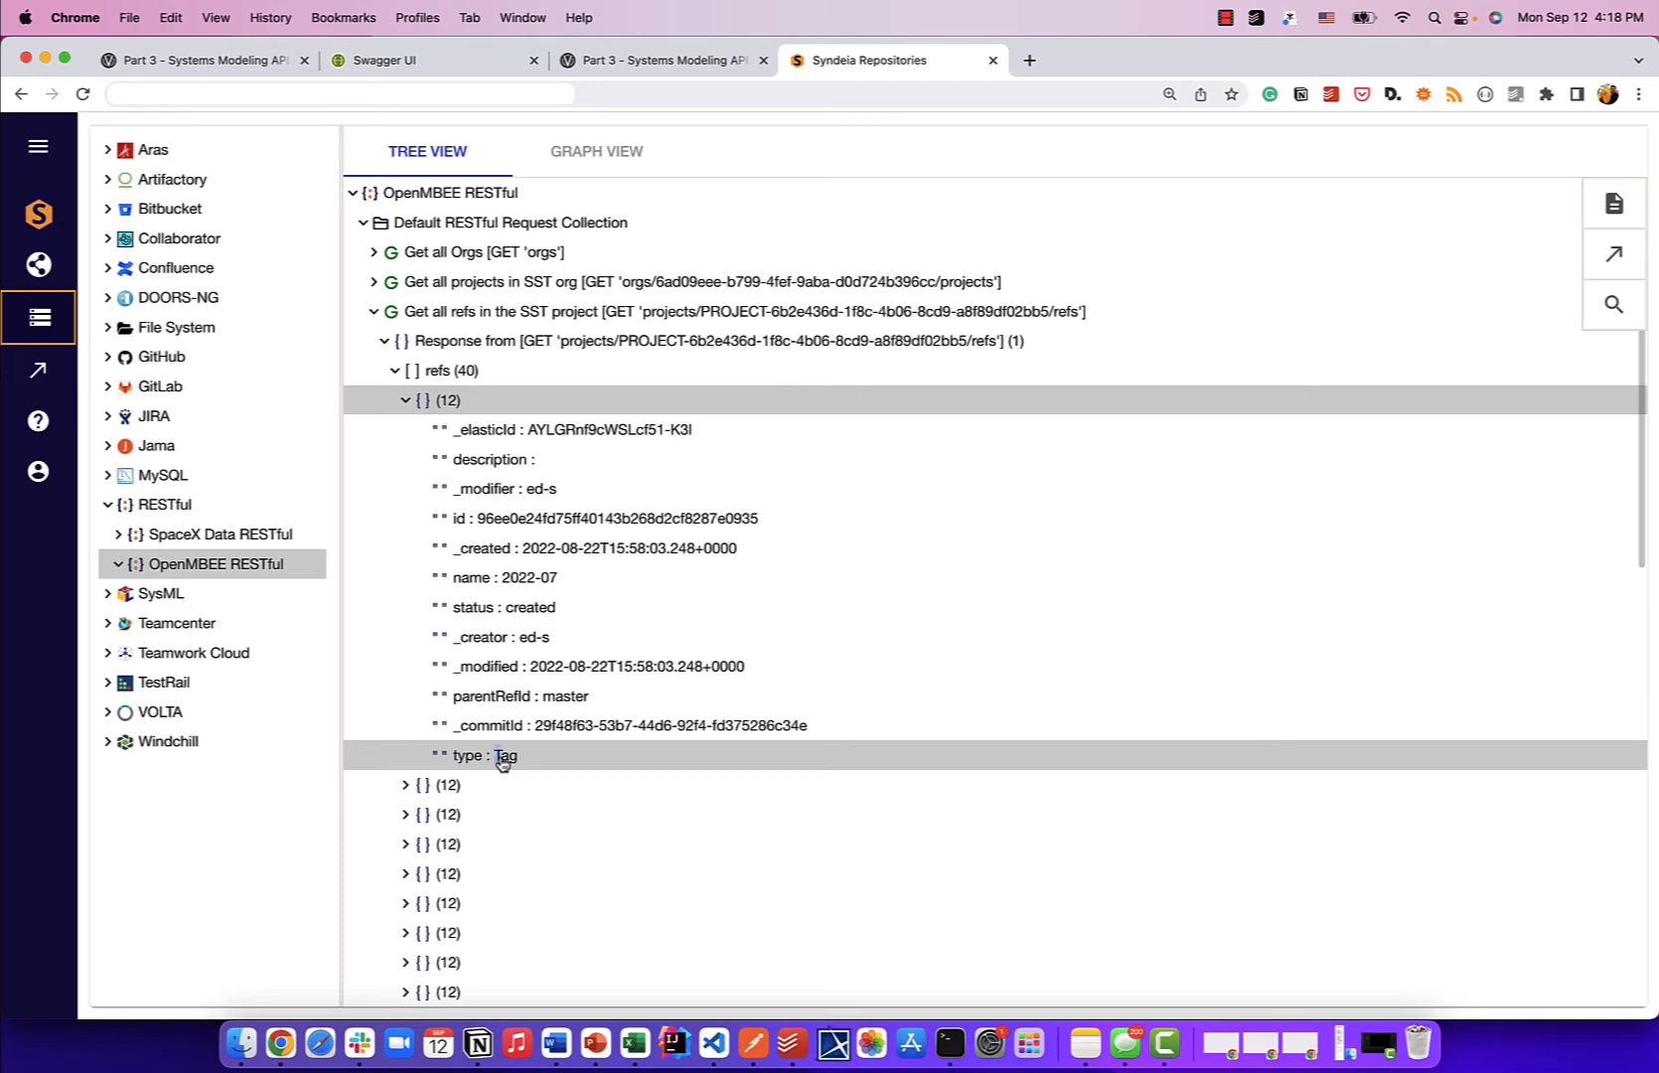
{"action": "left_click_drag", "start_coordinate": [502, 762], "coordinate": [524, 763]}
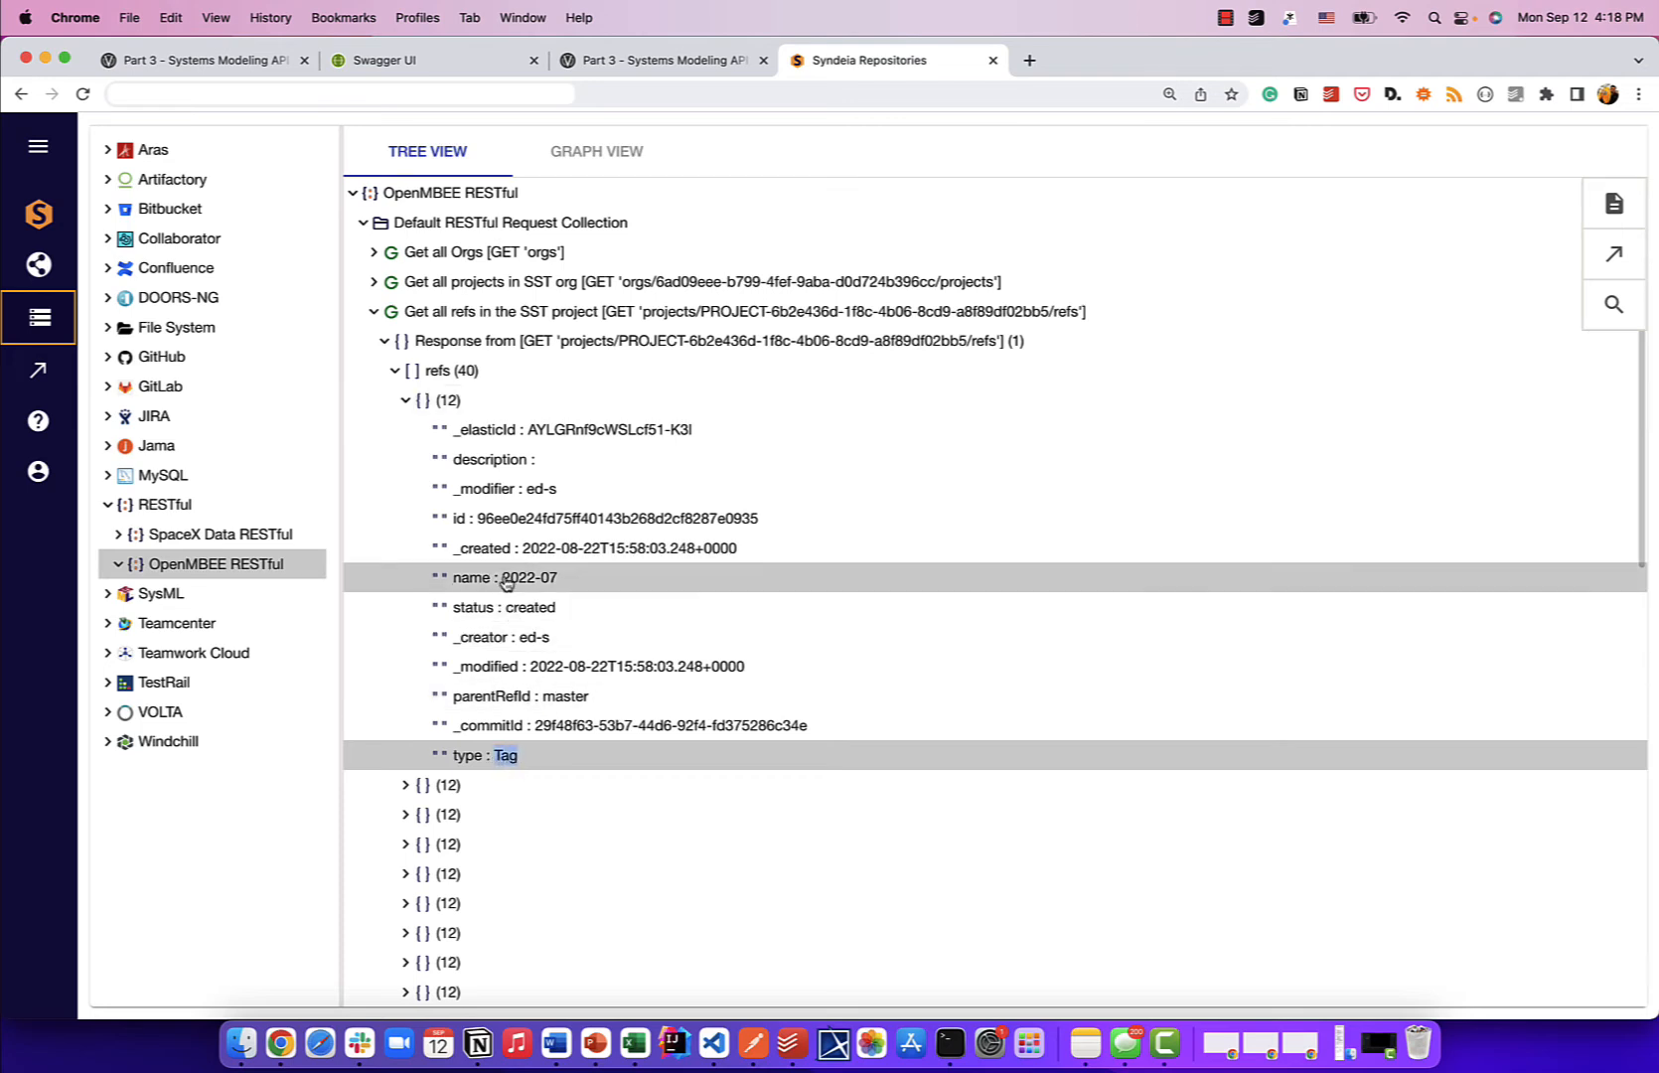
{"action": "left_click_drag", "start_coordinate": [503, 579], "coordinate": [574, 579]}
{"action": "left_click", "coordinate": [388, 344]}
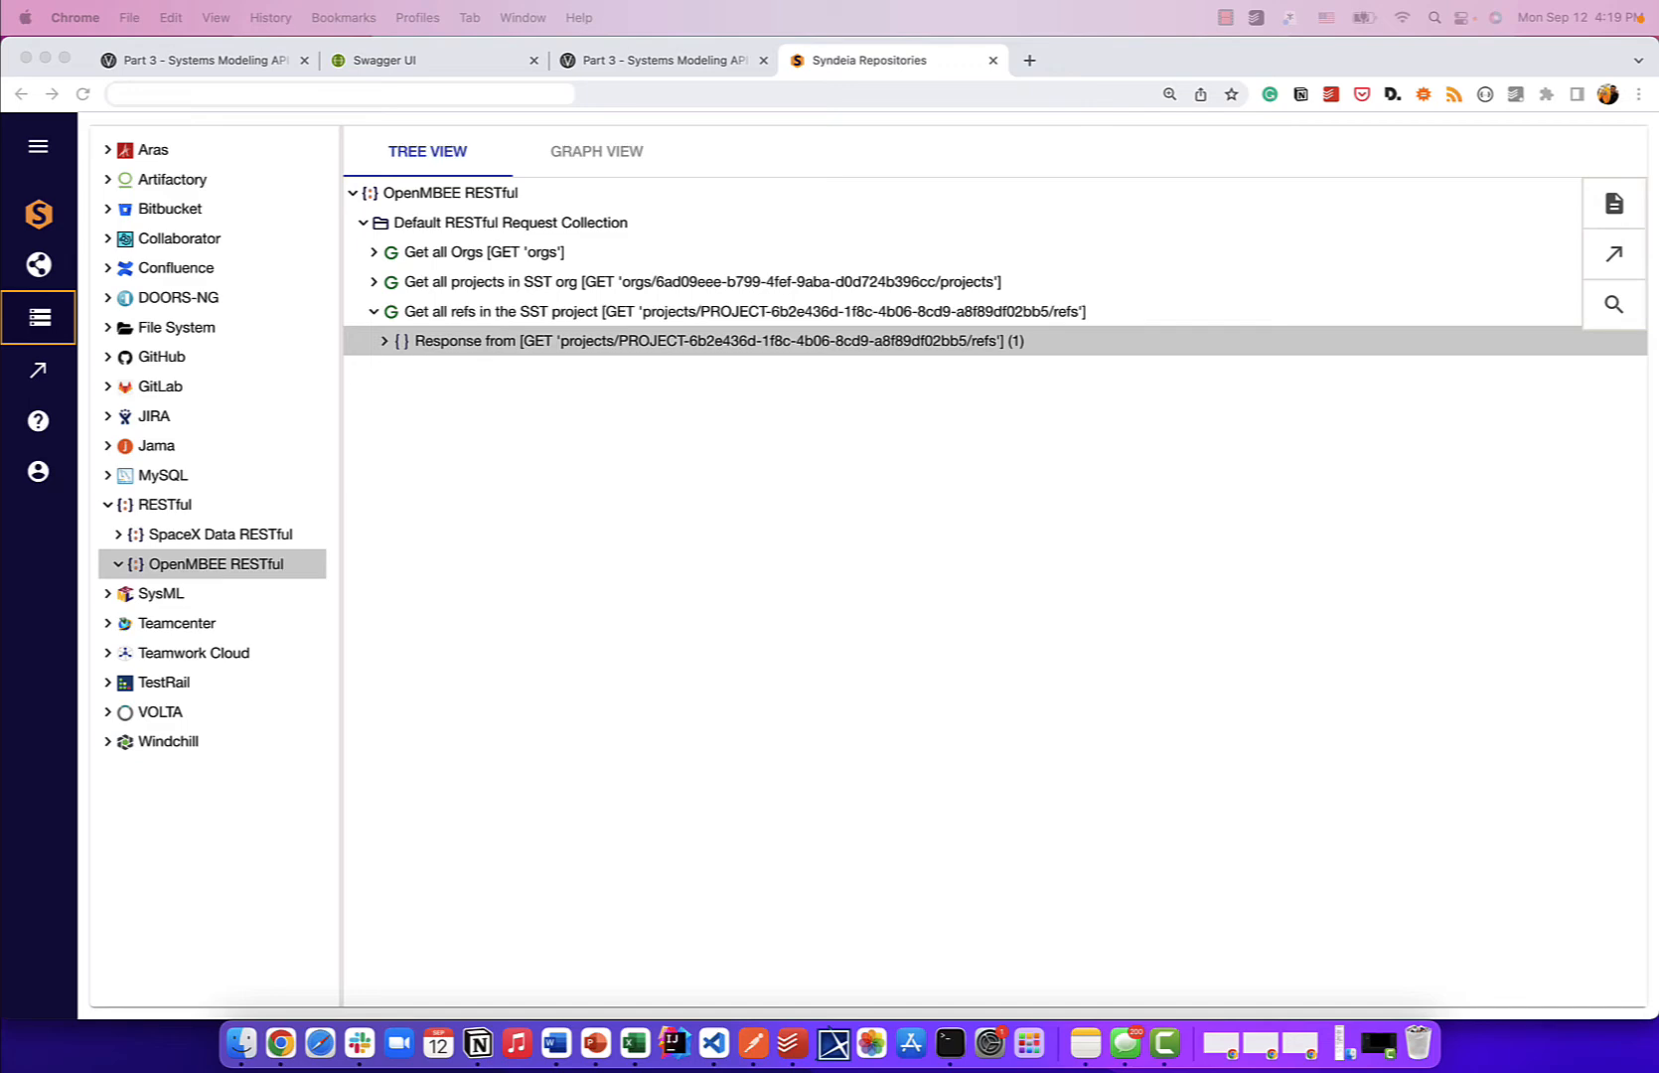
- Switch to the SysML v2 Submission (SST) project page and look at its document list, including Part 3 - Systems Modeling API and Services
{"action": "left_click", "coordinate": [221, 63]}
{"action": "left_click", "coordinate": [21, 94]}
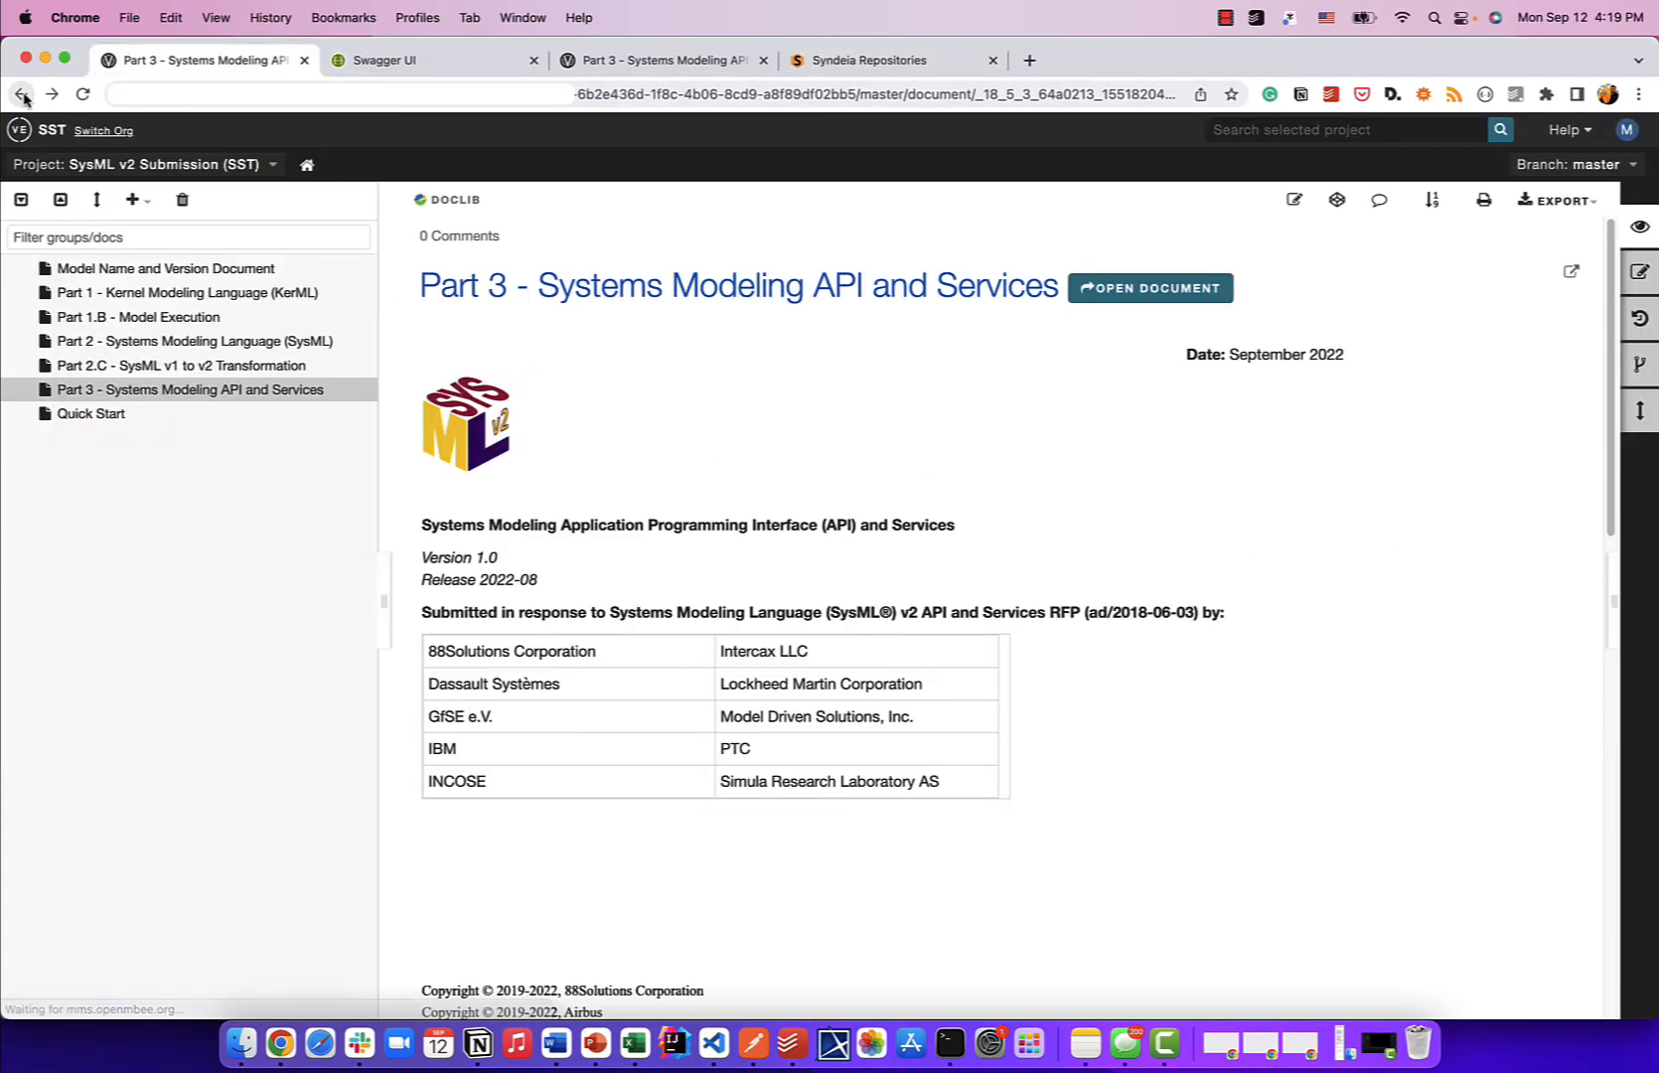
{"action": "left_click", "coordinate": [96, 389]}
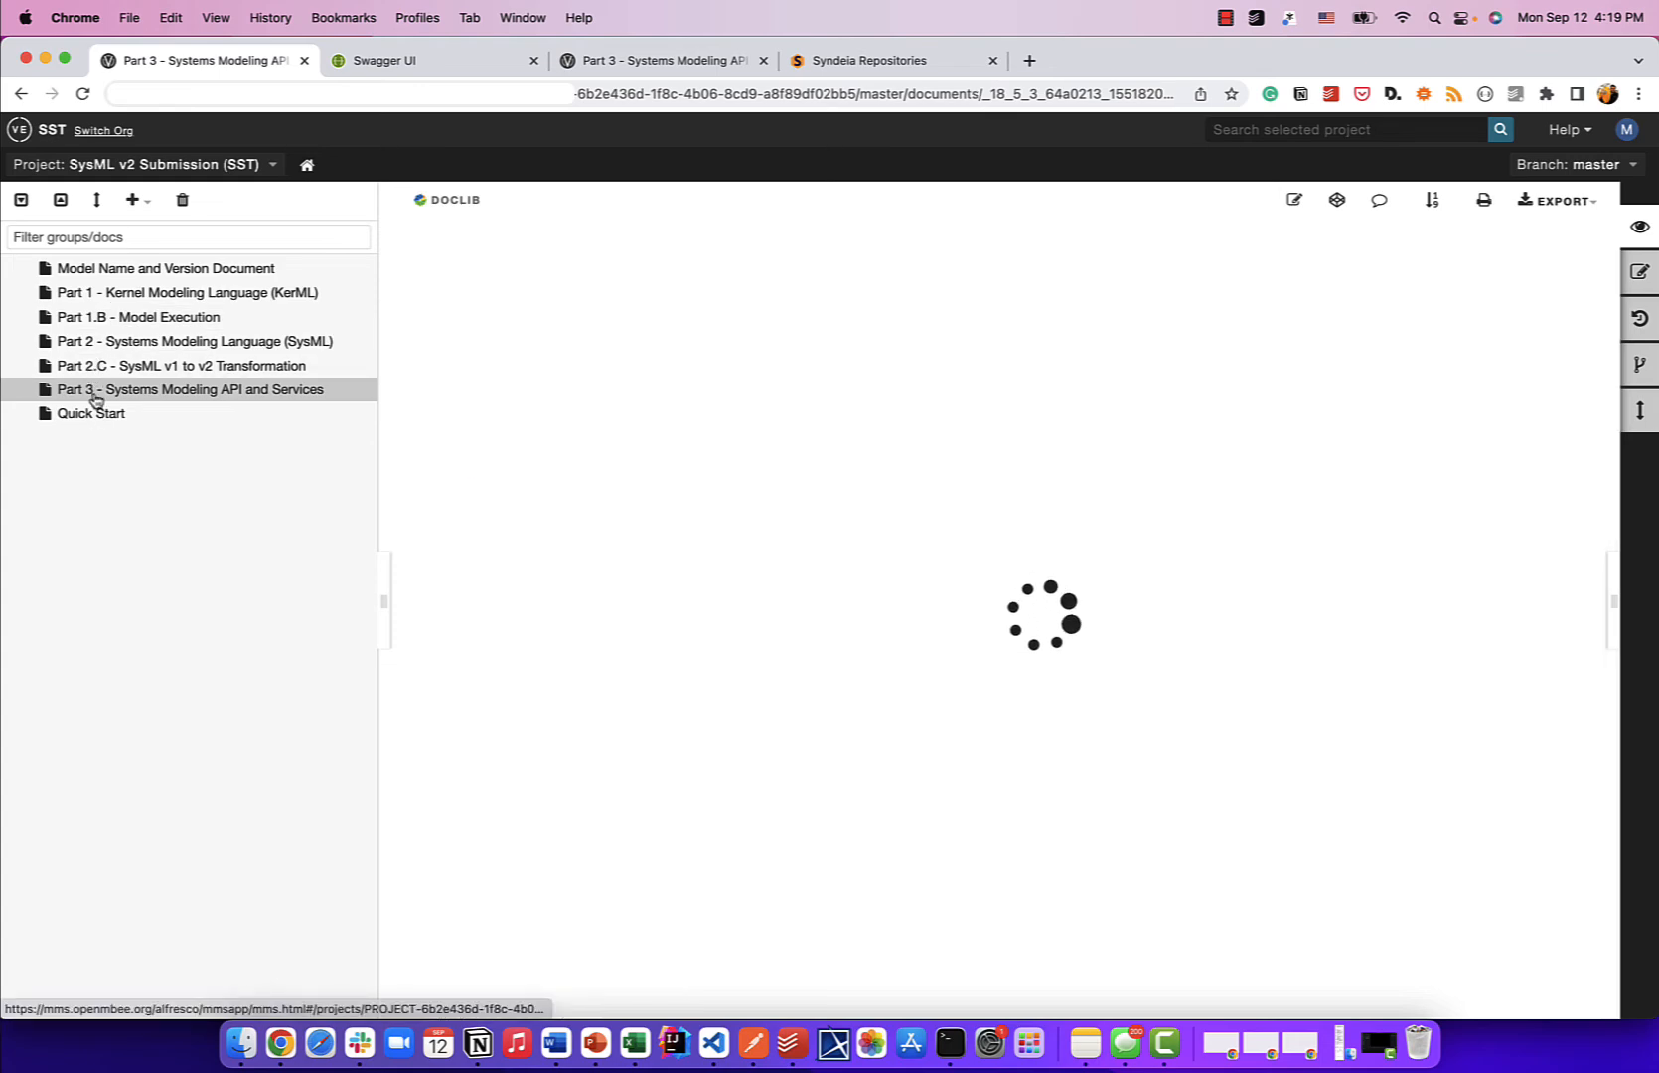
- Switch to Syndeia Repositories and start a clone of the "Get all refs in the SST project" request
{"action": "left_click", "coordinate": [806, 66]}
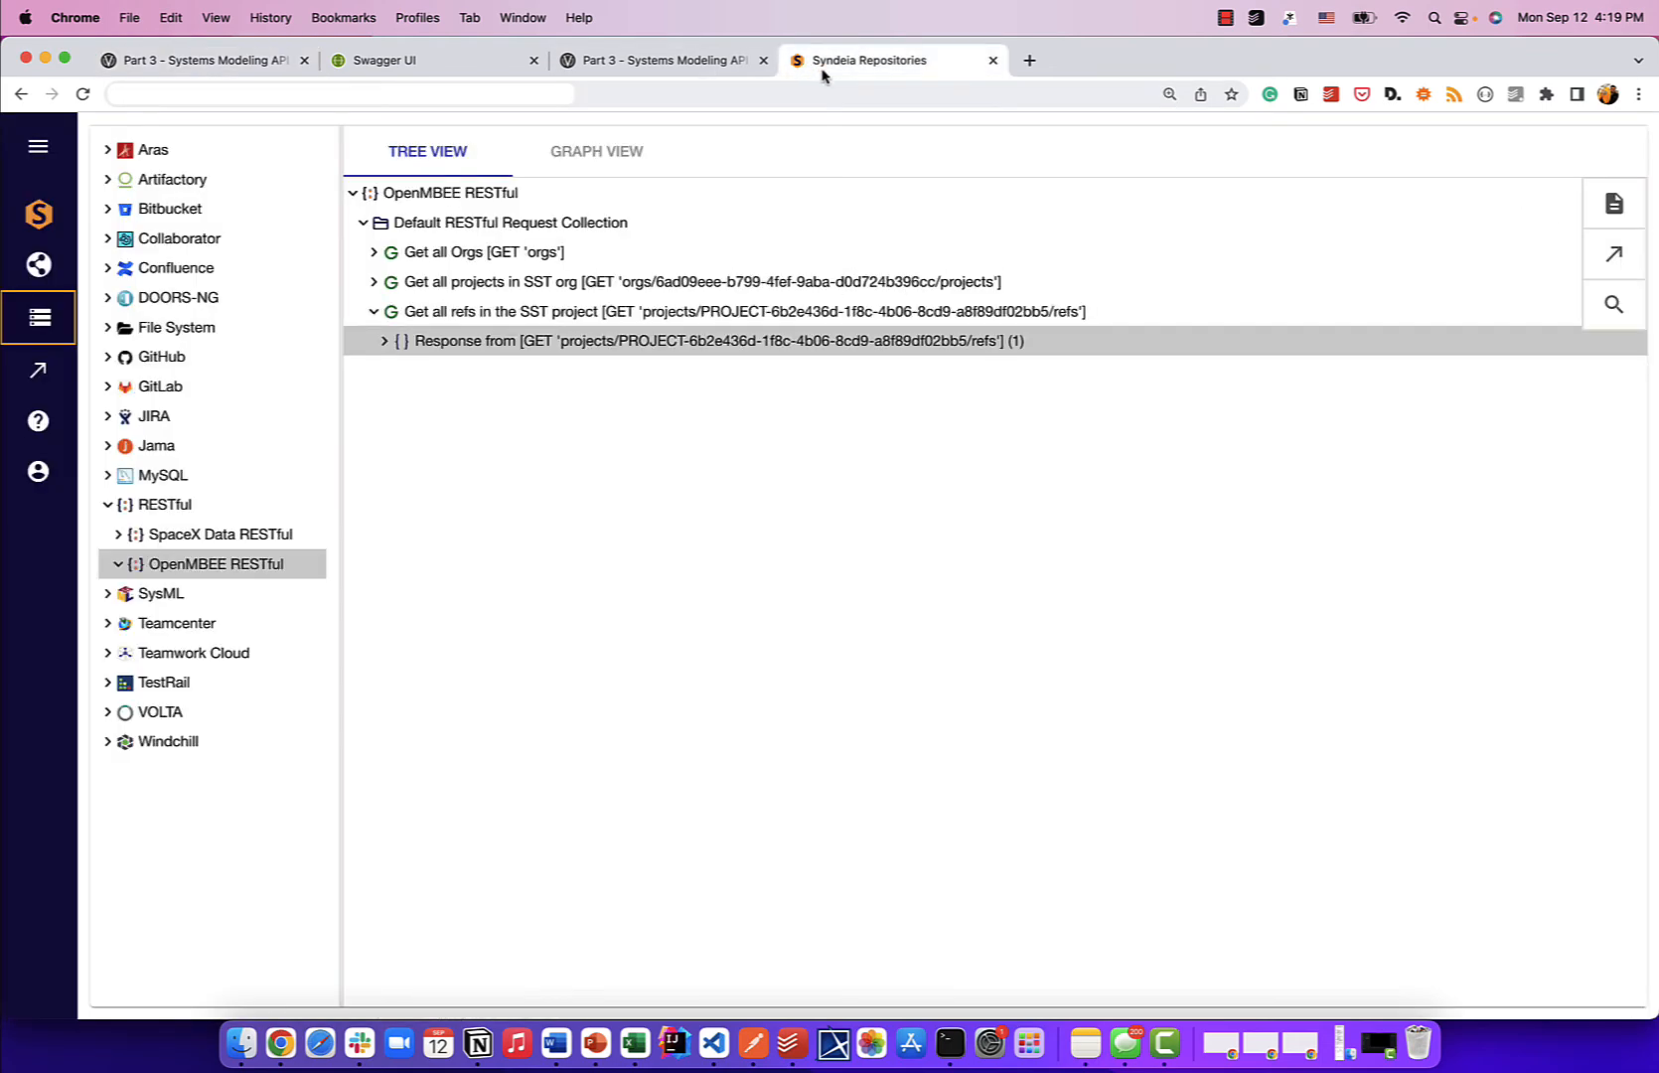
{"action": "right_click", "coordinate": [452, 254]}
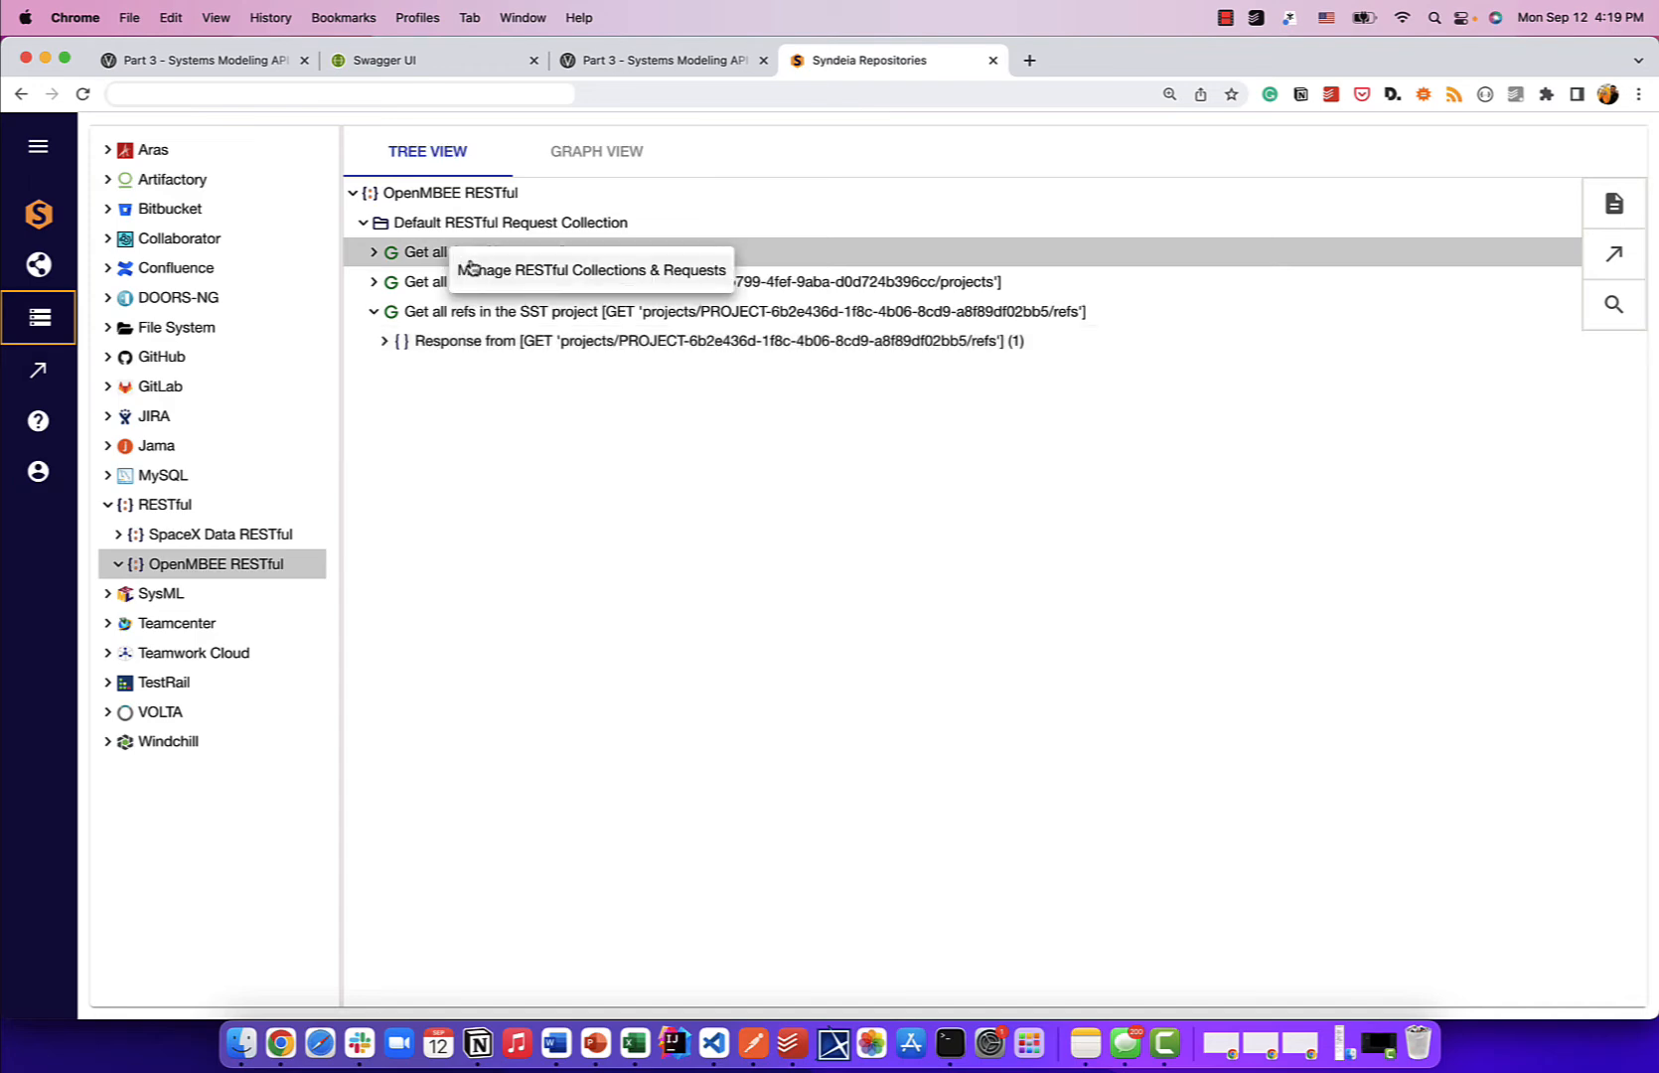
{"action": "left_click", "coordinate": [477, 271]}
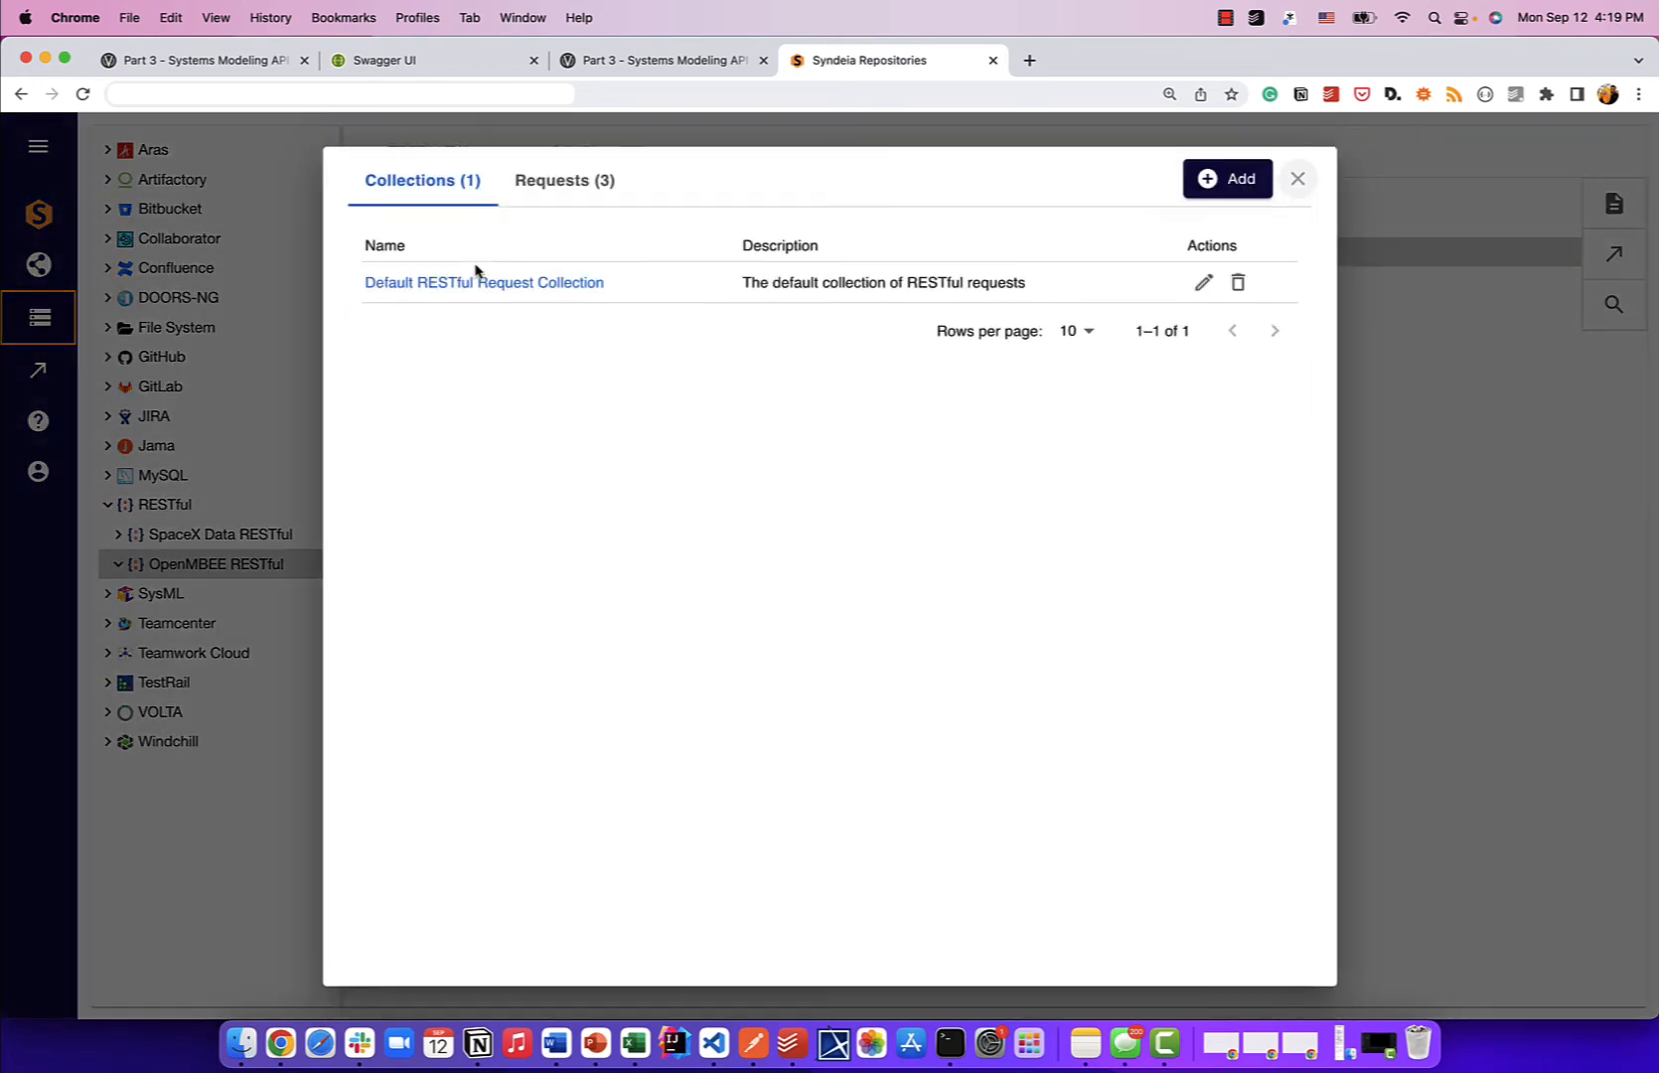
{"action": "left_click", "coordinate": [566, 186]}
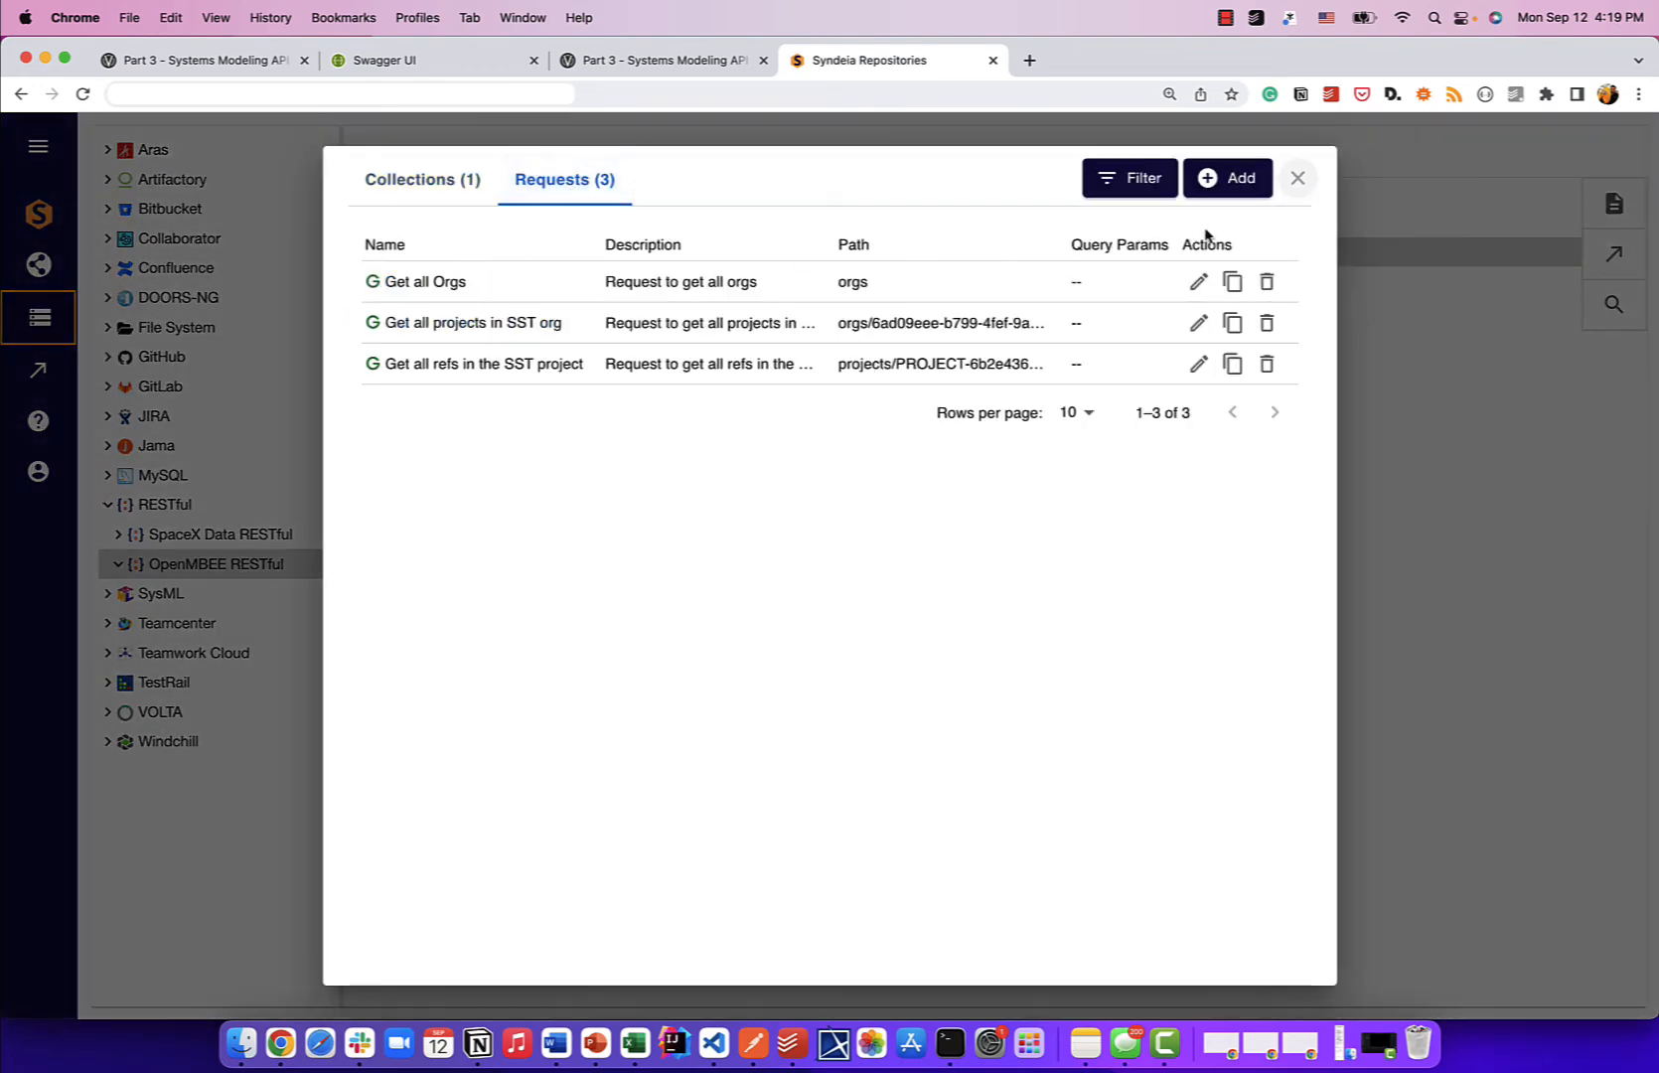
{"action": "left_click", "coordinate": [1232, 364]}
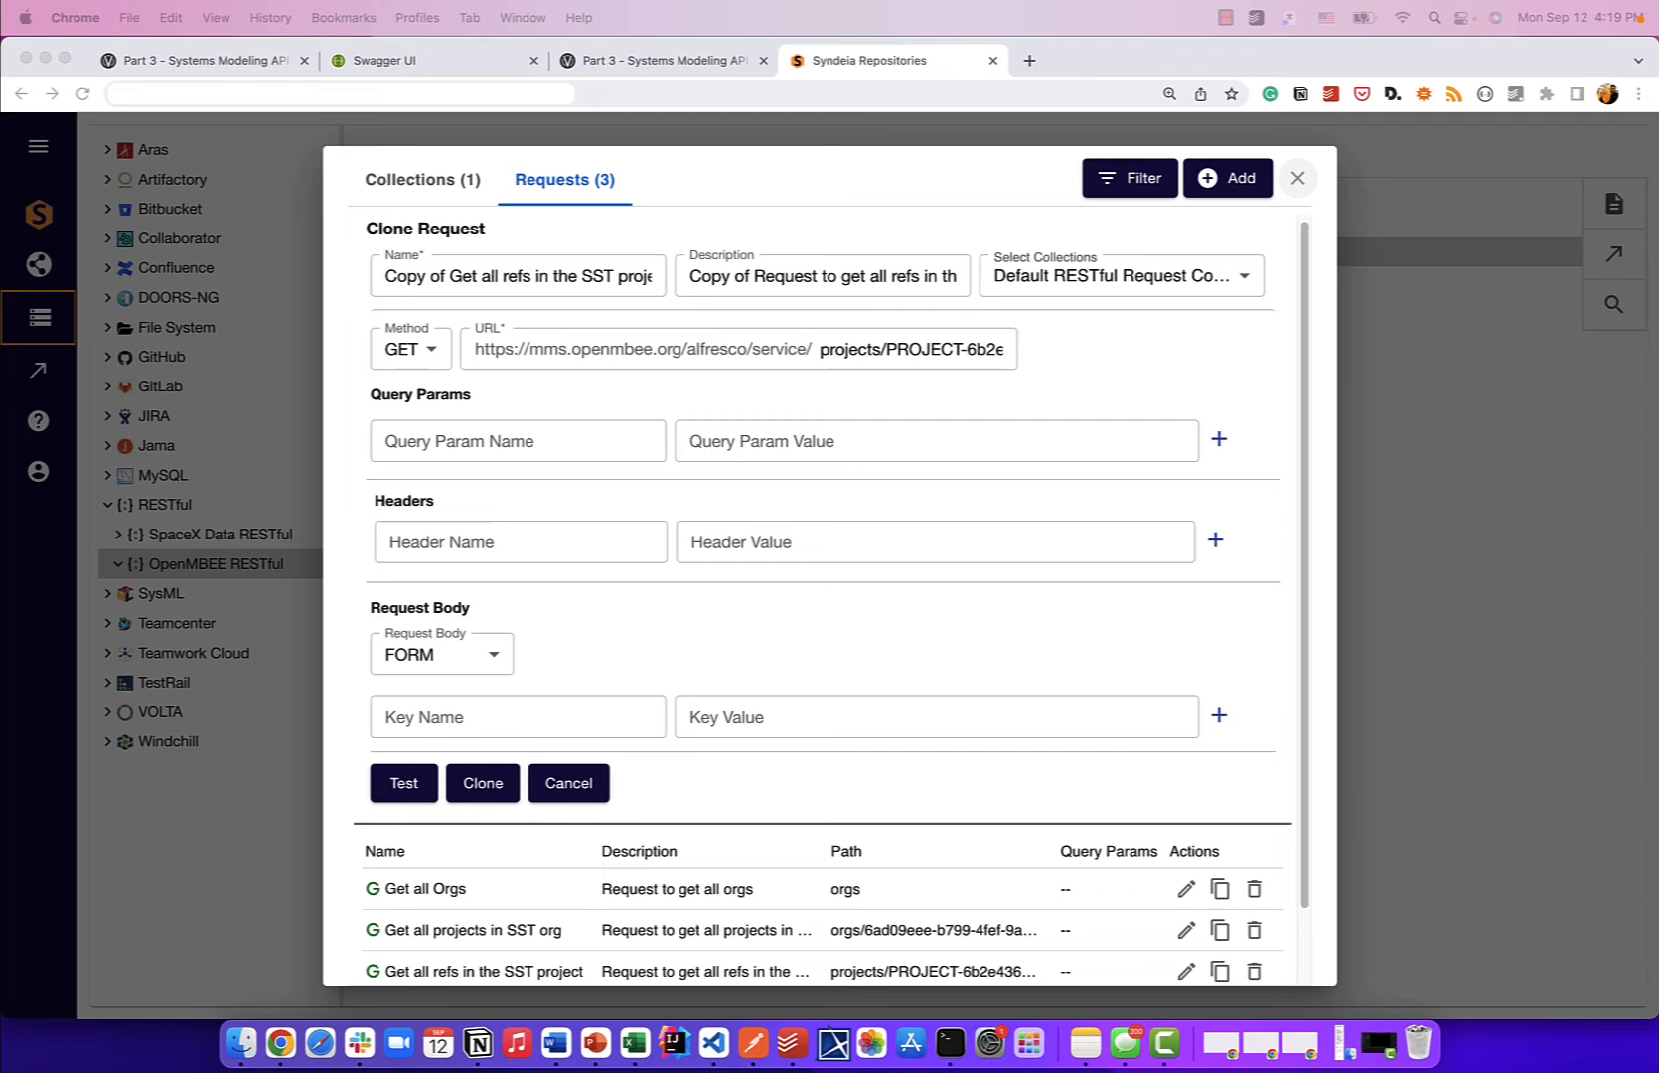
{"action": "left_click", "coordinate": [530, 323]}
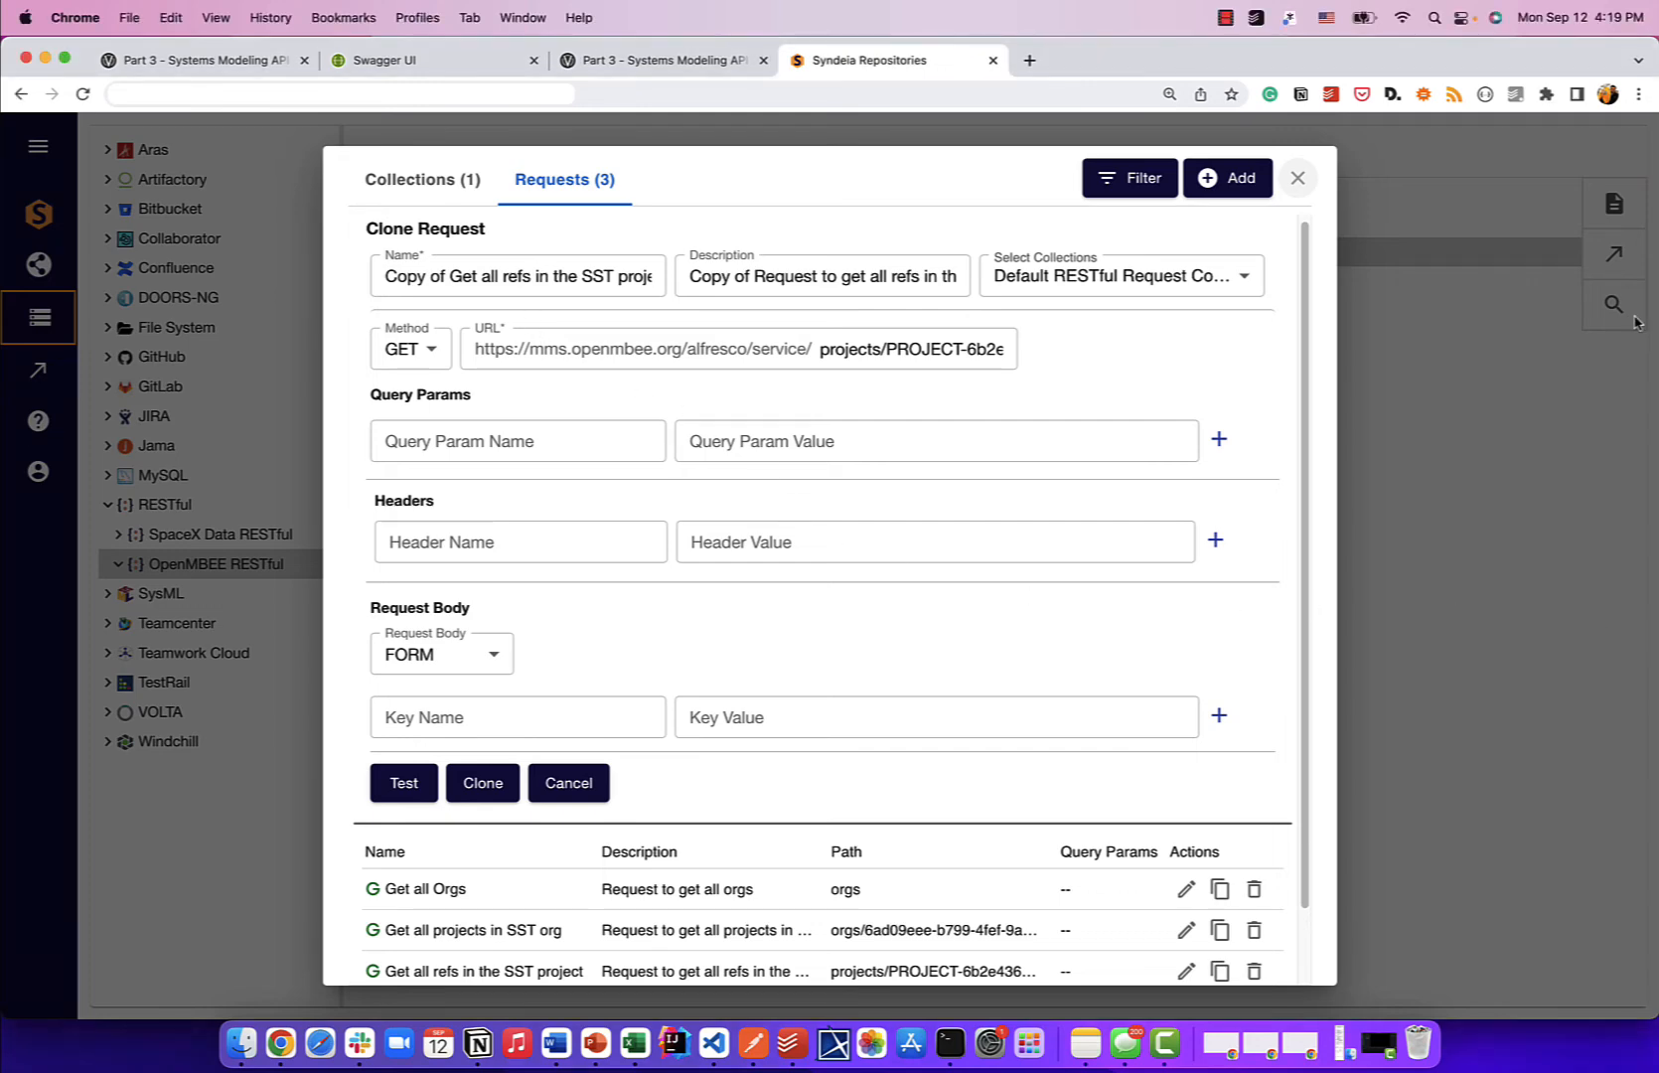
- Rename the cloned request to "Get all docs in the SST main/master branch"
{"action": "left_click", "coordinate": [429, 296]}
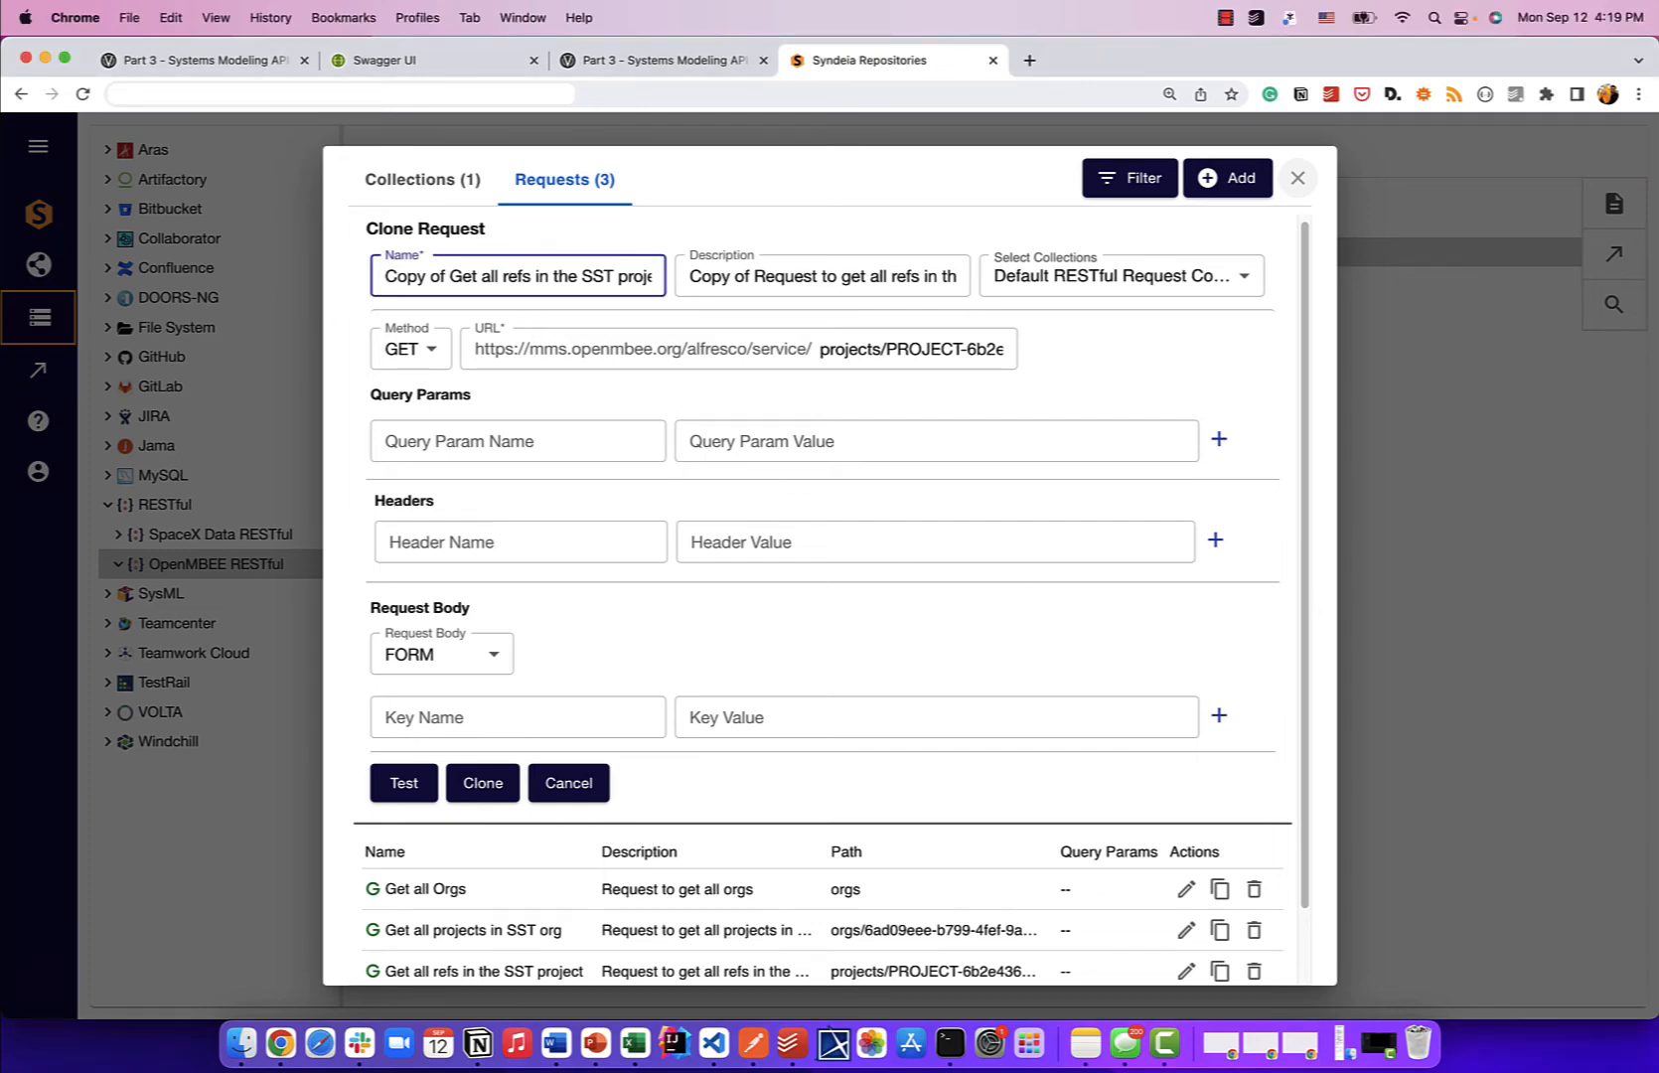
{"action": "key", "text": "alt+shift+Right"}
{"action": "key", "text": "alt+shift+Right"}
{"action": "key", "text": "shift+Right"}
{"action": "key", "text": "BackSpace"}
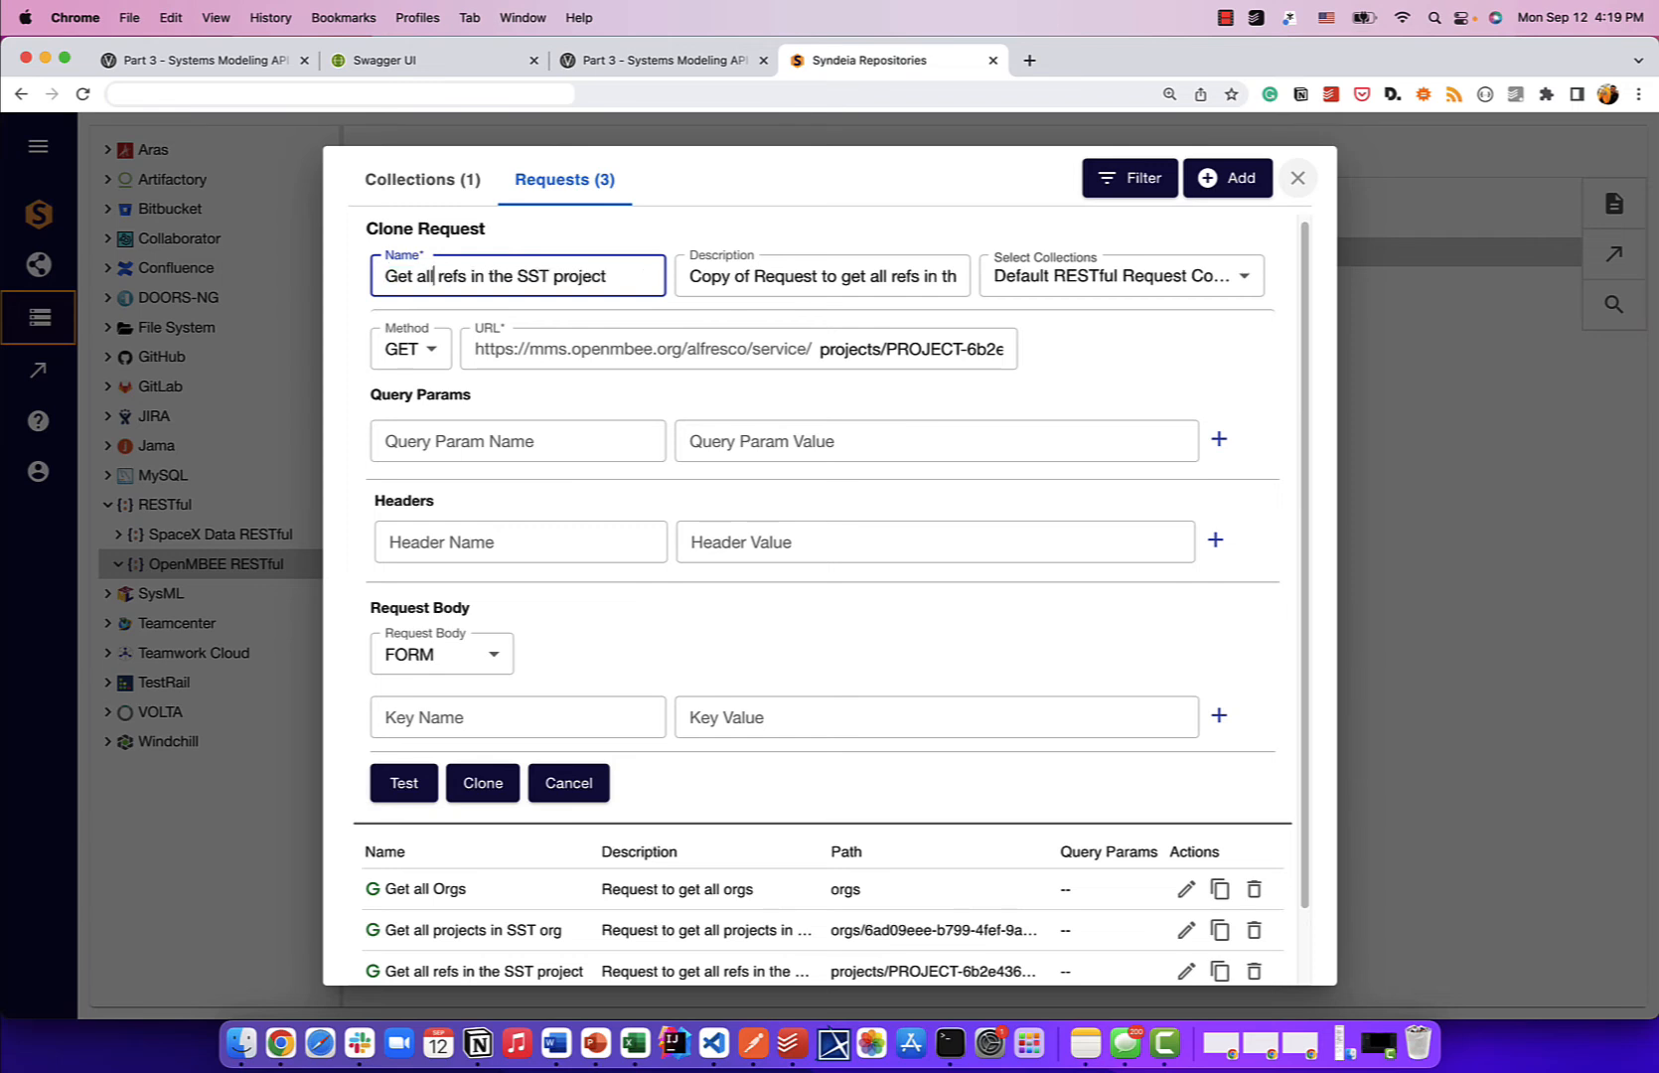
{"action": "type", "text": "docs in"}
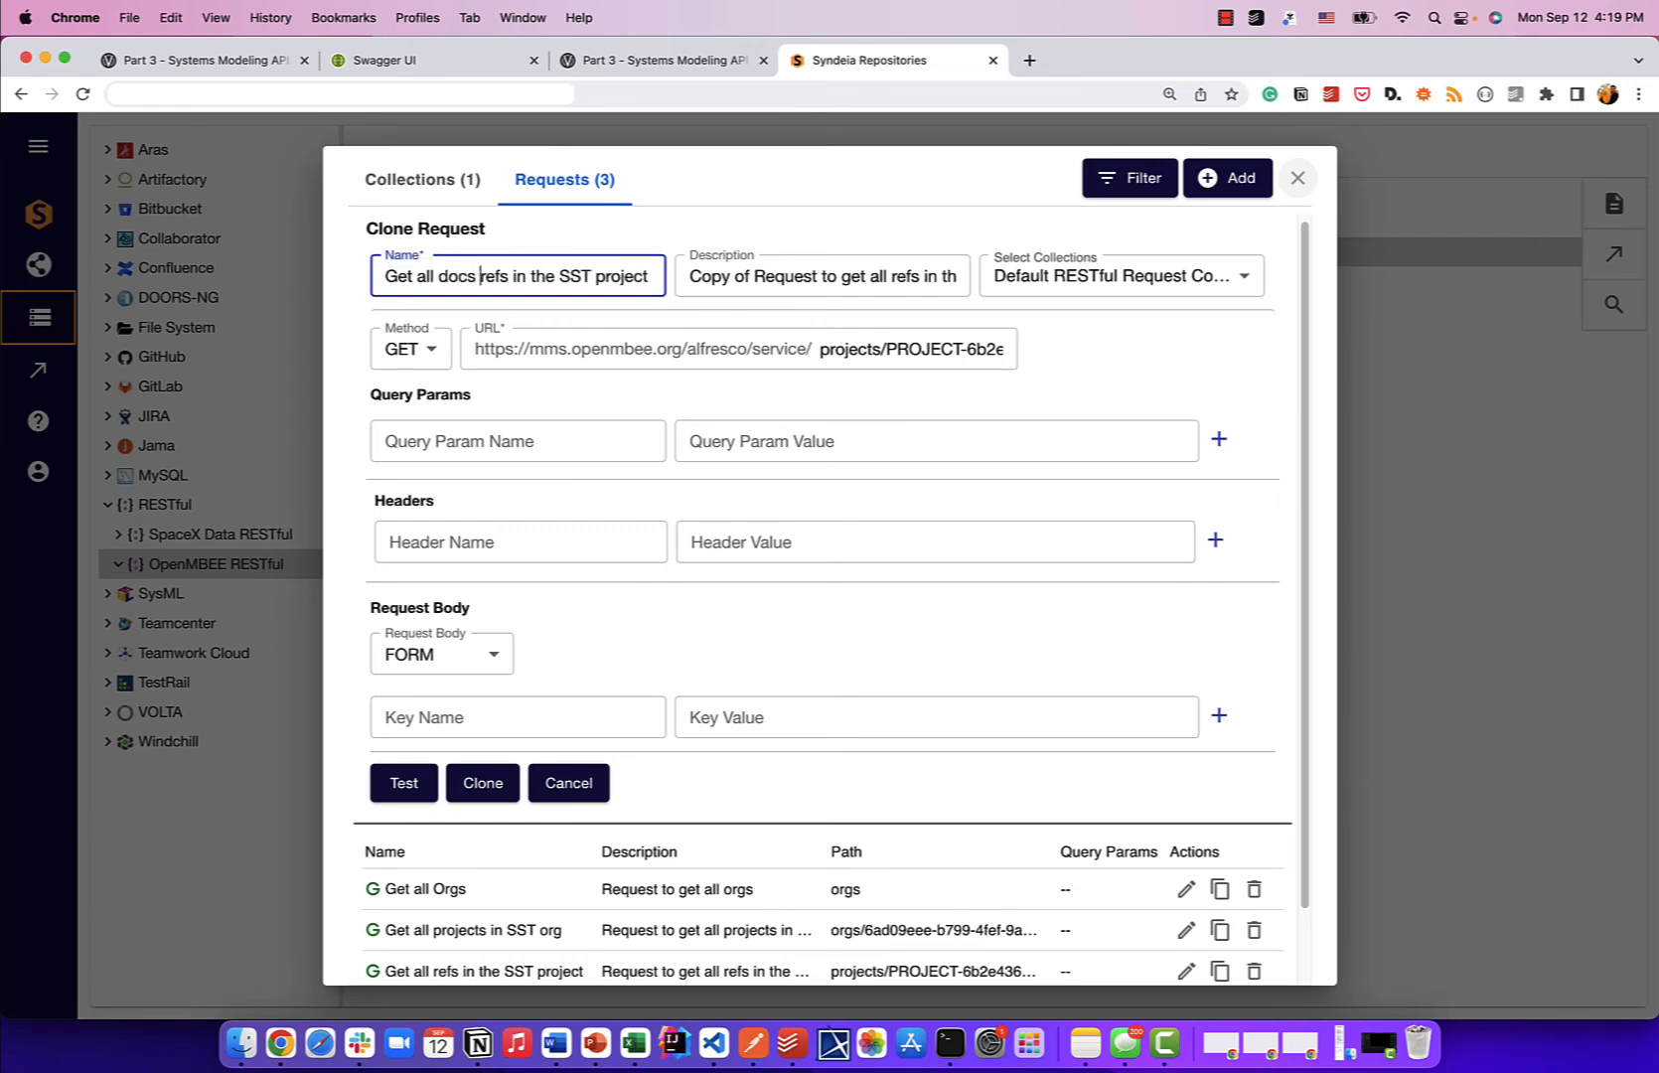
{"action": "key", "text": "alt+shift+Right"}
{"action": "key", "text": "alt+shift+Right"}
{"action": "key", "text": "shift+Right"}
{"action": "key", "text": "BackSpace"}
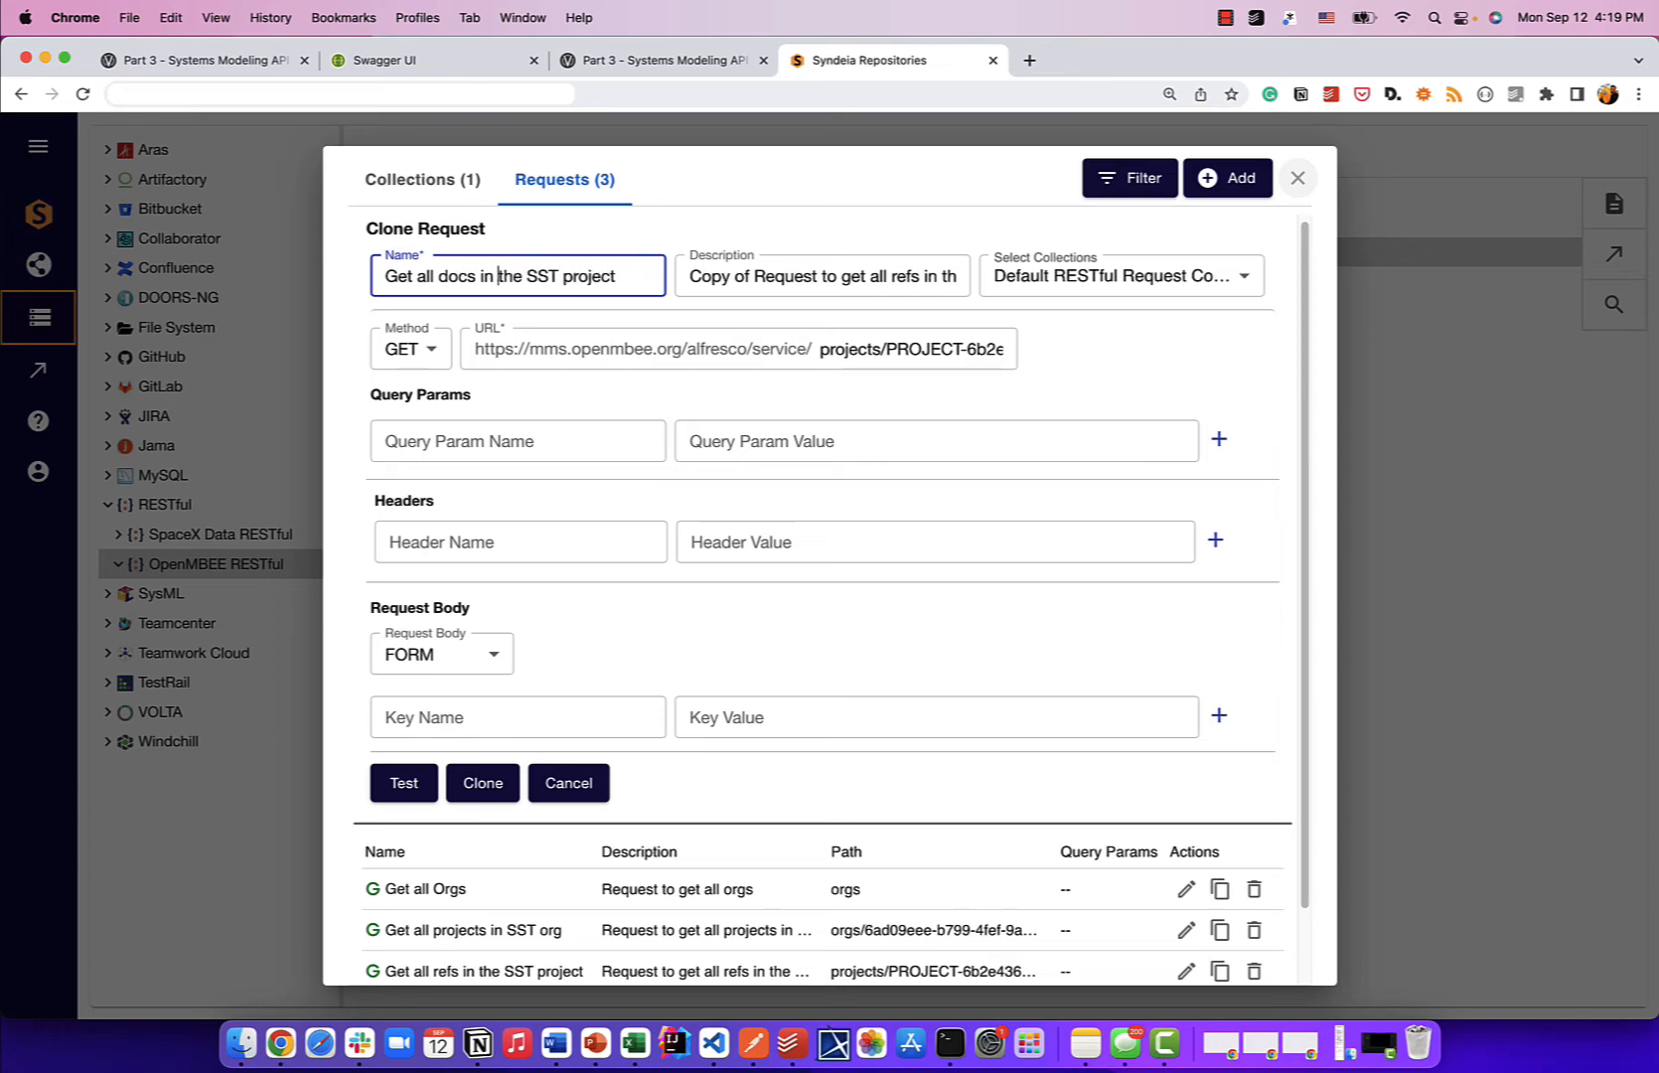
{"action": "type", "text": "main/master branch"}
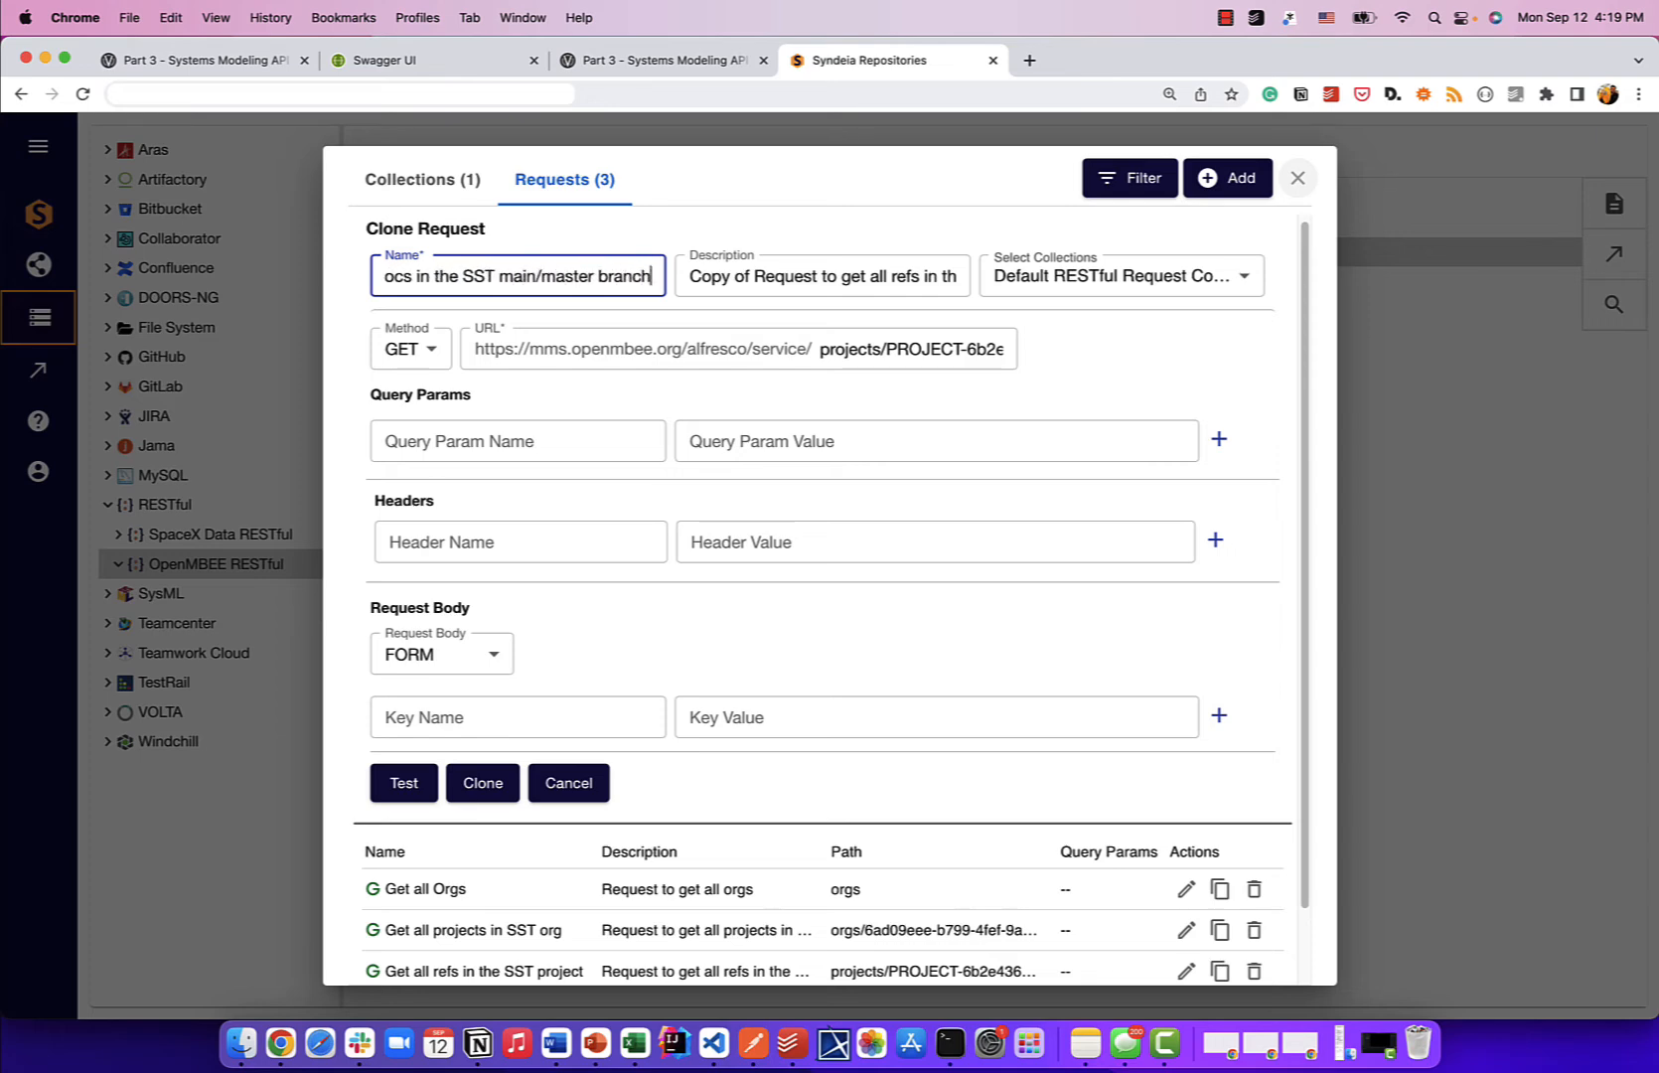
{"action": "key", "text": "alt+Right"}
{"action": "key", "text": "shift+alt+Right"}
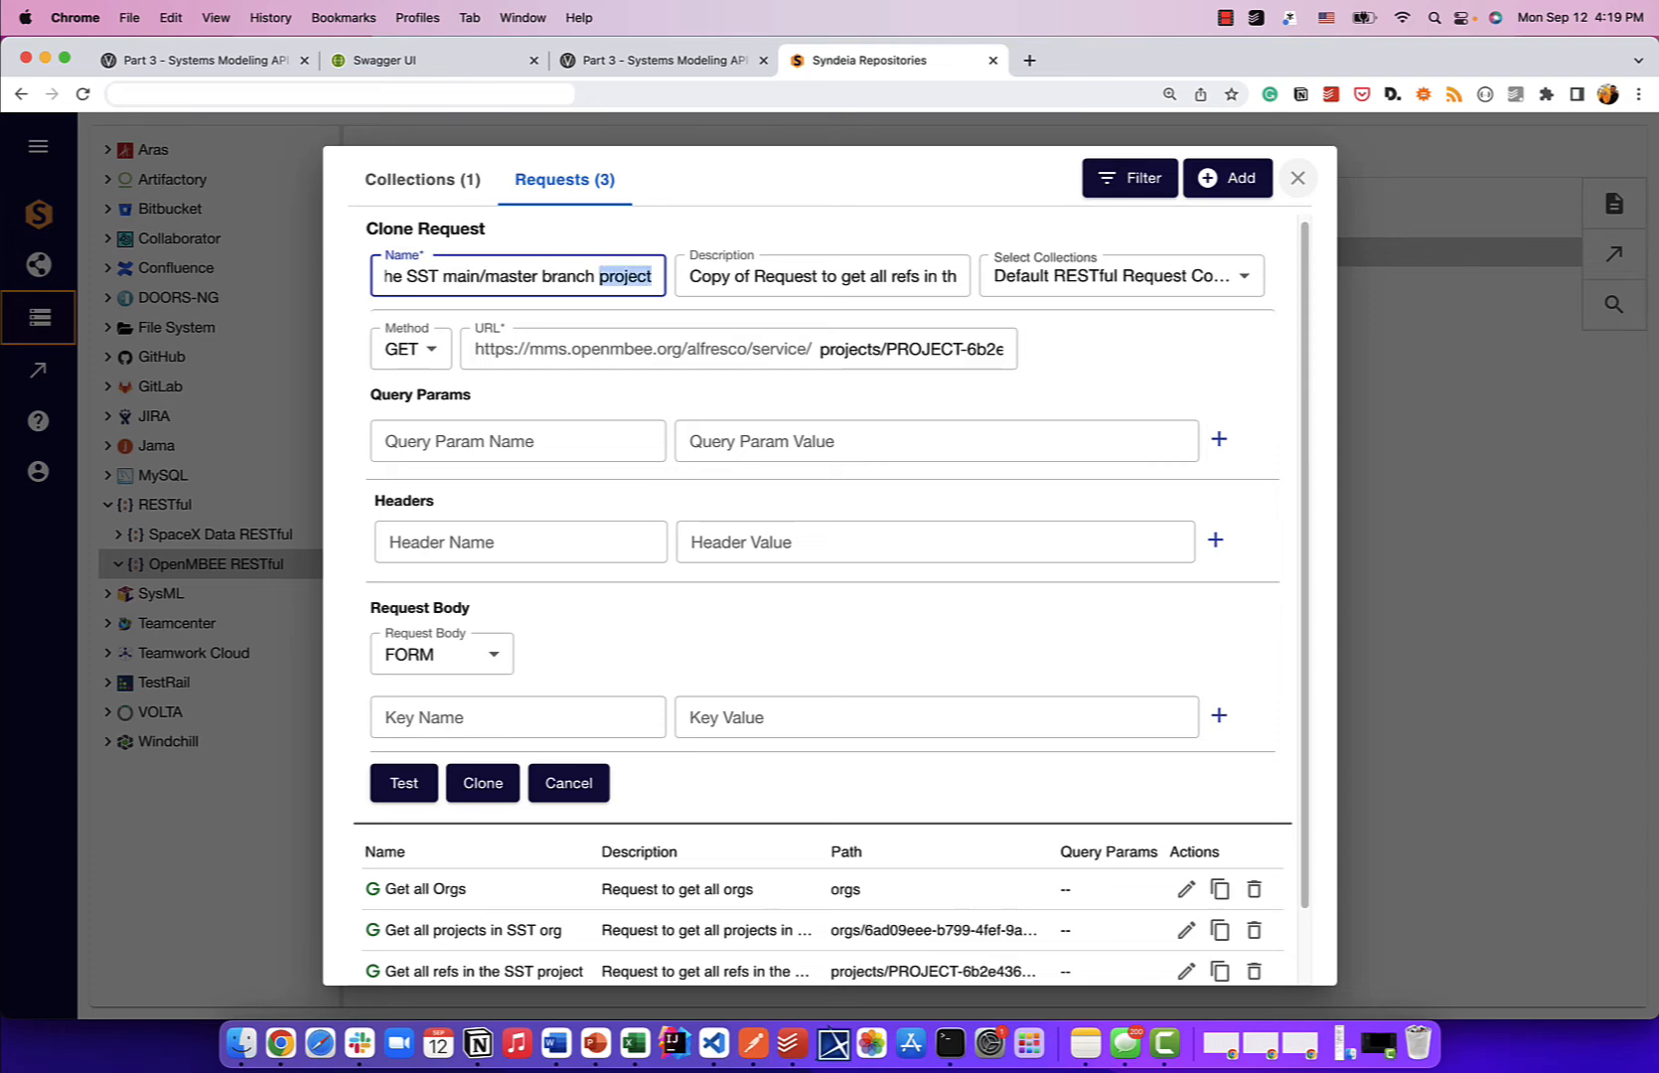
{"action": "key", "text": "BackSpace"}
- Change the cloned request's description to "Request to get all the docs in the SST main/master branch", reusing the wording of its name
{"action": "key", "text": "super+a"}
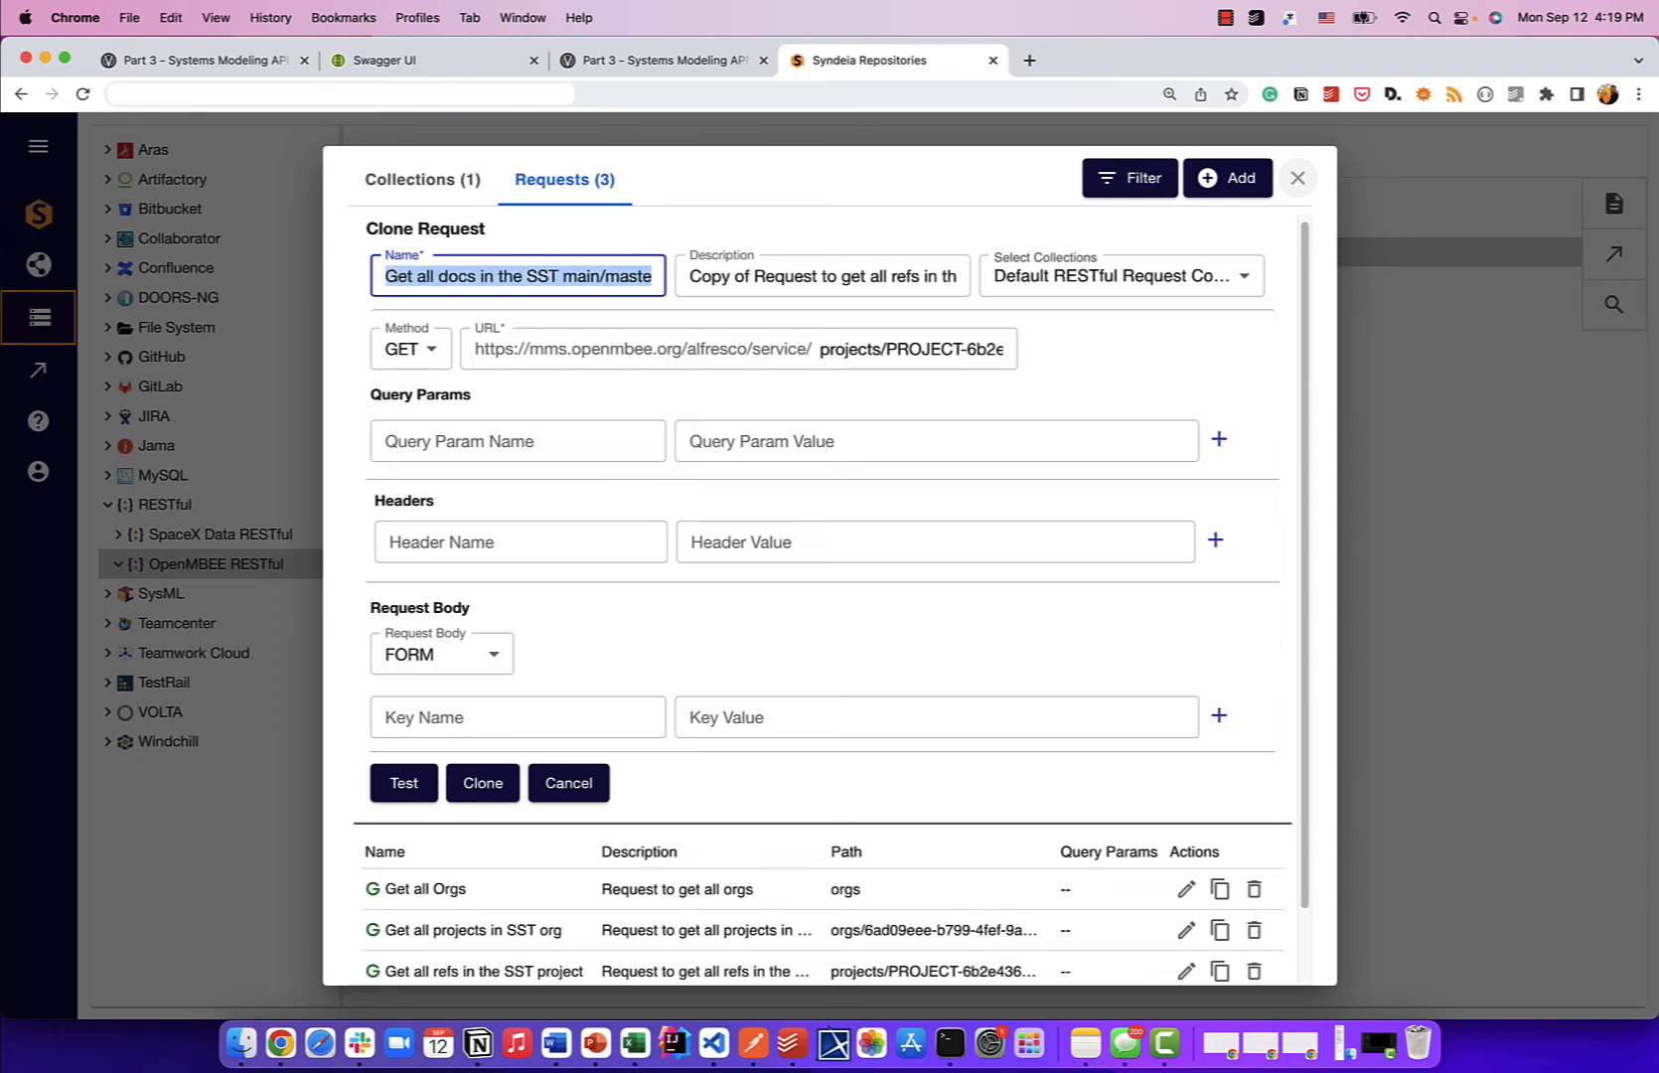
{"action": "triple_click", "coordinate": [768, 278]}
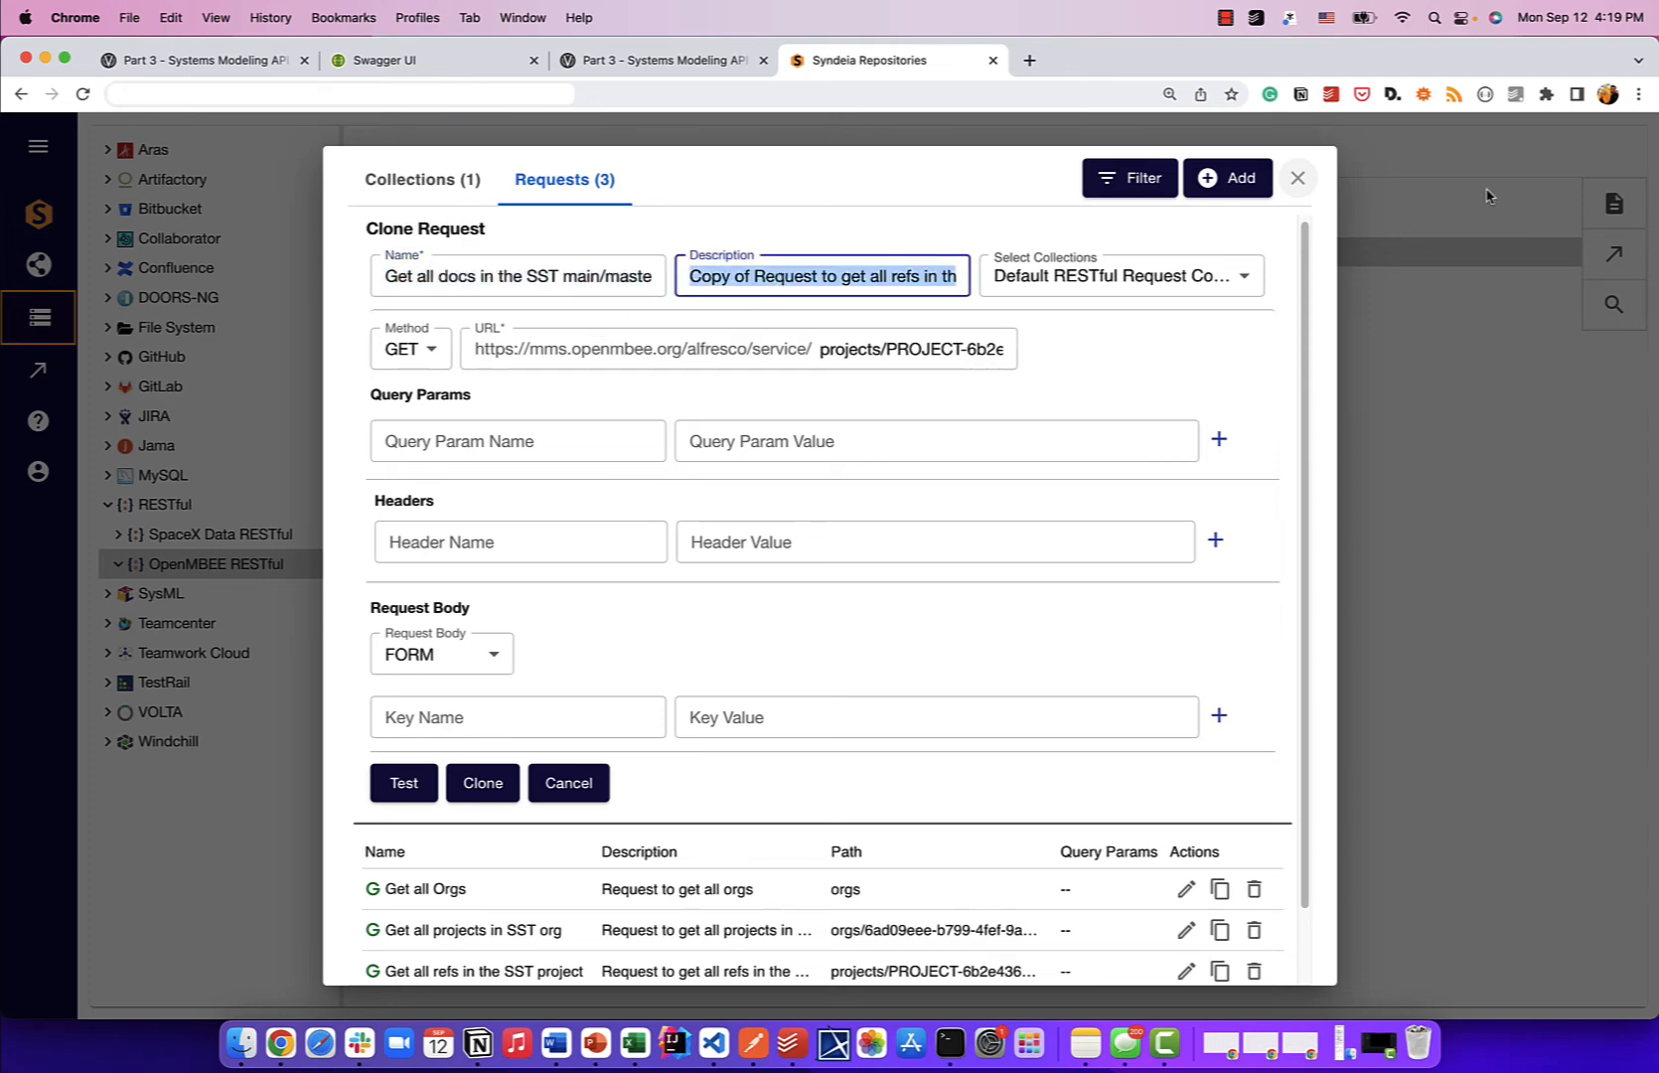
{"action": "key", "text": "Left"}
{"action": "key", "text": "shift+alt+Right"}
{"action": "key", "text": "shift+alt+Right"}
{"action": "key", "text": "shift+Right"}
{"action": "key", "text": "BackSpace"}
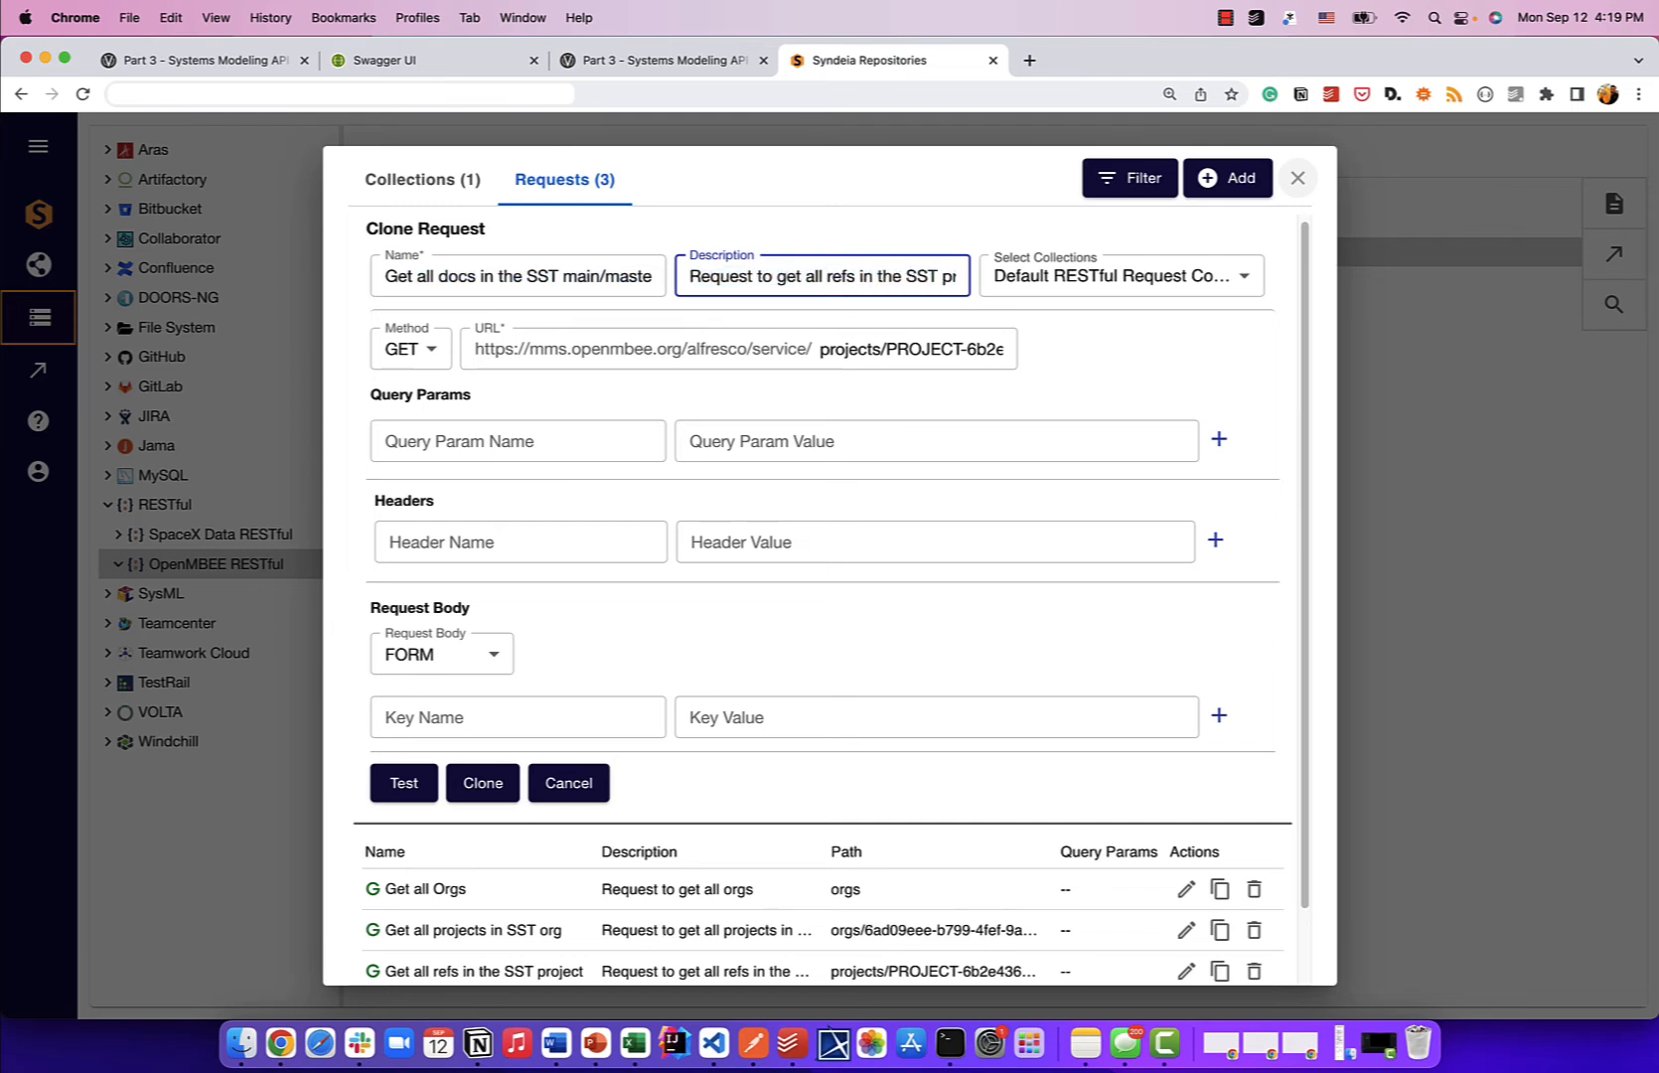
{"action": "type", "text": "the docs in"}
{"action": "key", "text": "shift+super+Right"}
{"action": "key", "text": "BackSpace"}
{"action": "key", "text": "super+v"}
{"action": "key", "text": "super+Left"}
{"action": "key", "text": "shift+alt+Right"}
{"action": "key", "text": "shift+alt+Right"}
{"action": "key", "text": "shift+alt+Right"}
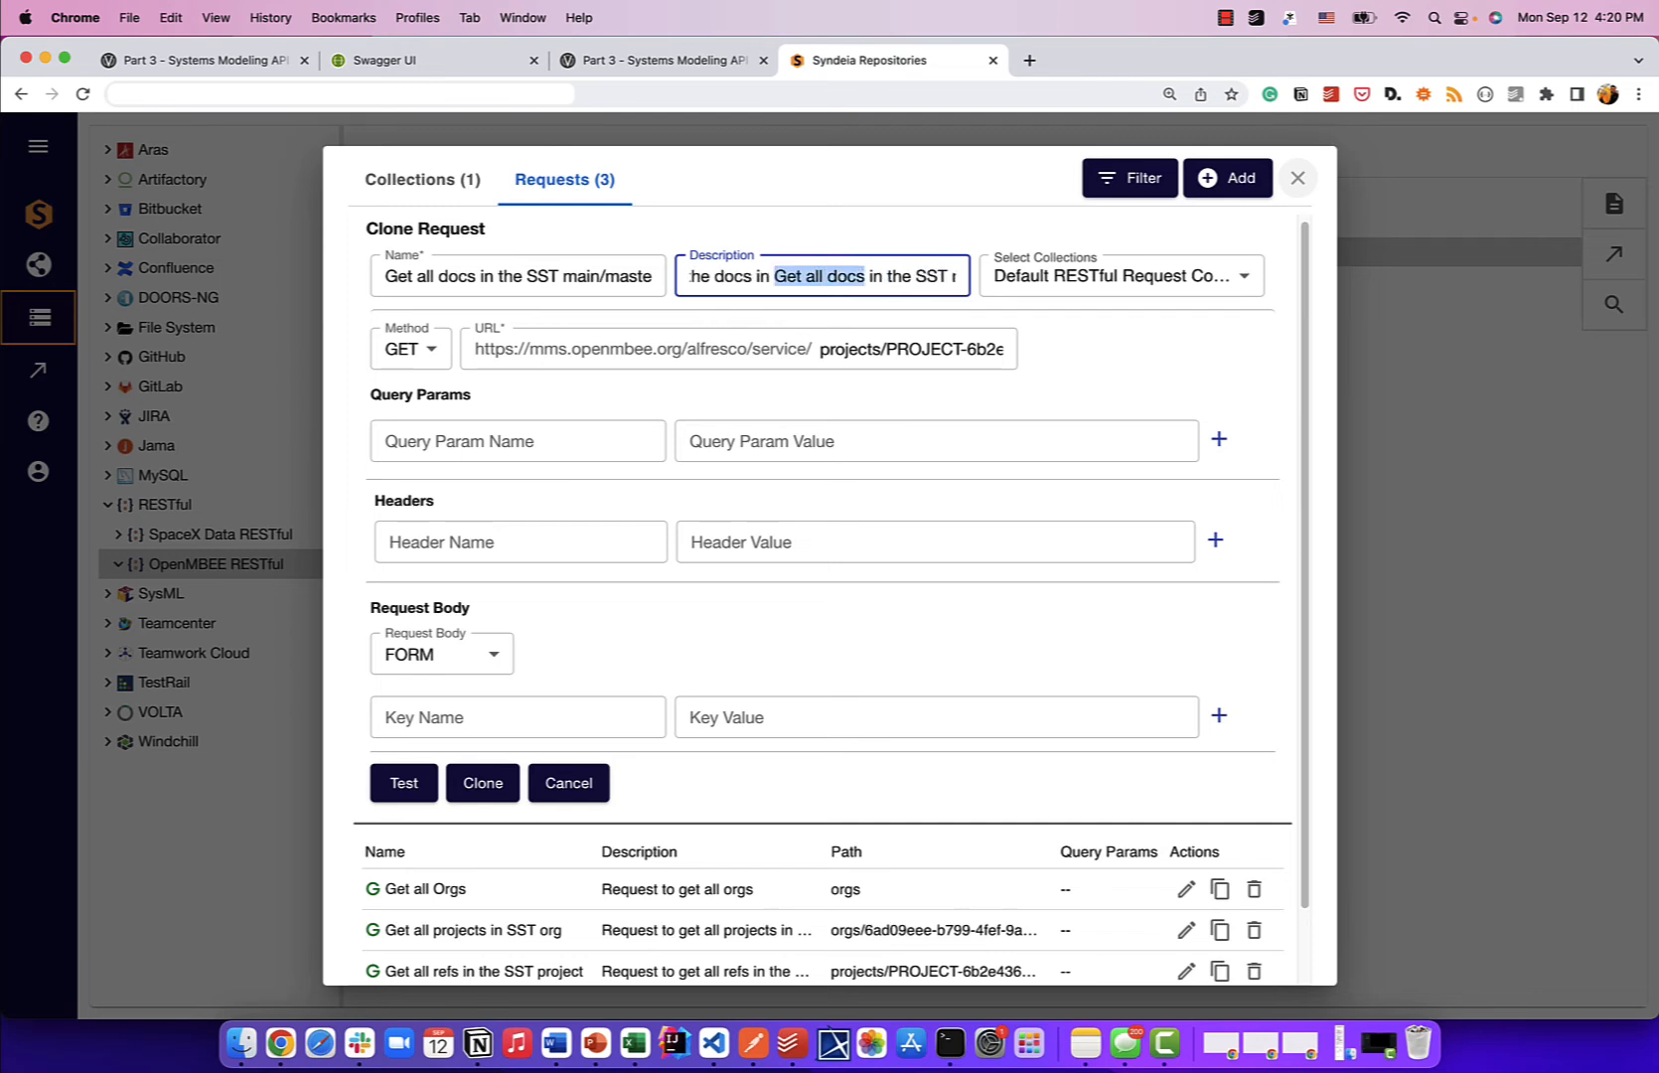
{"action": "key", "text": "shift+alt+Right"}
{"action": "key", "text": "BackSpace"}
{"action": "key", "text": "super+Right"}
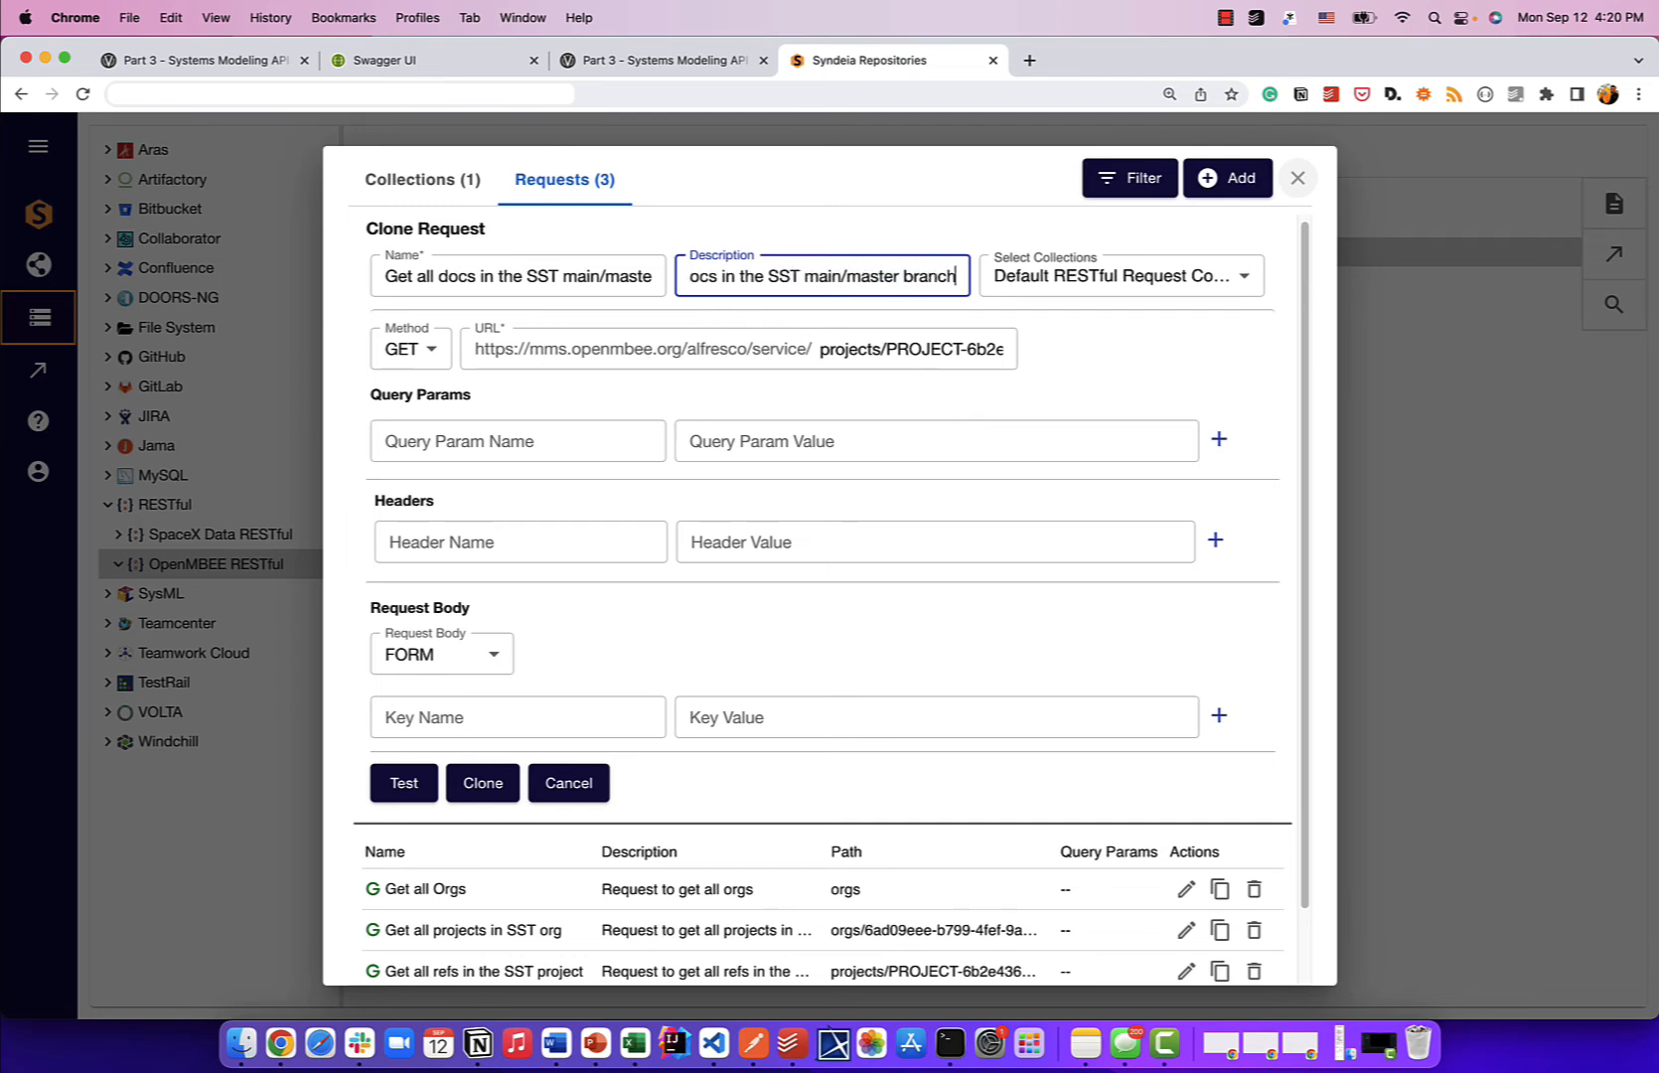
- Replace the cloned request's URL path with projects/PROJECT-6b2e436d-1f8c-4b06-8cd9-a8f89df02bb5/refs/master/documents
{"action": "key", "text": "super+Tab"}
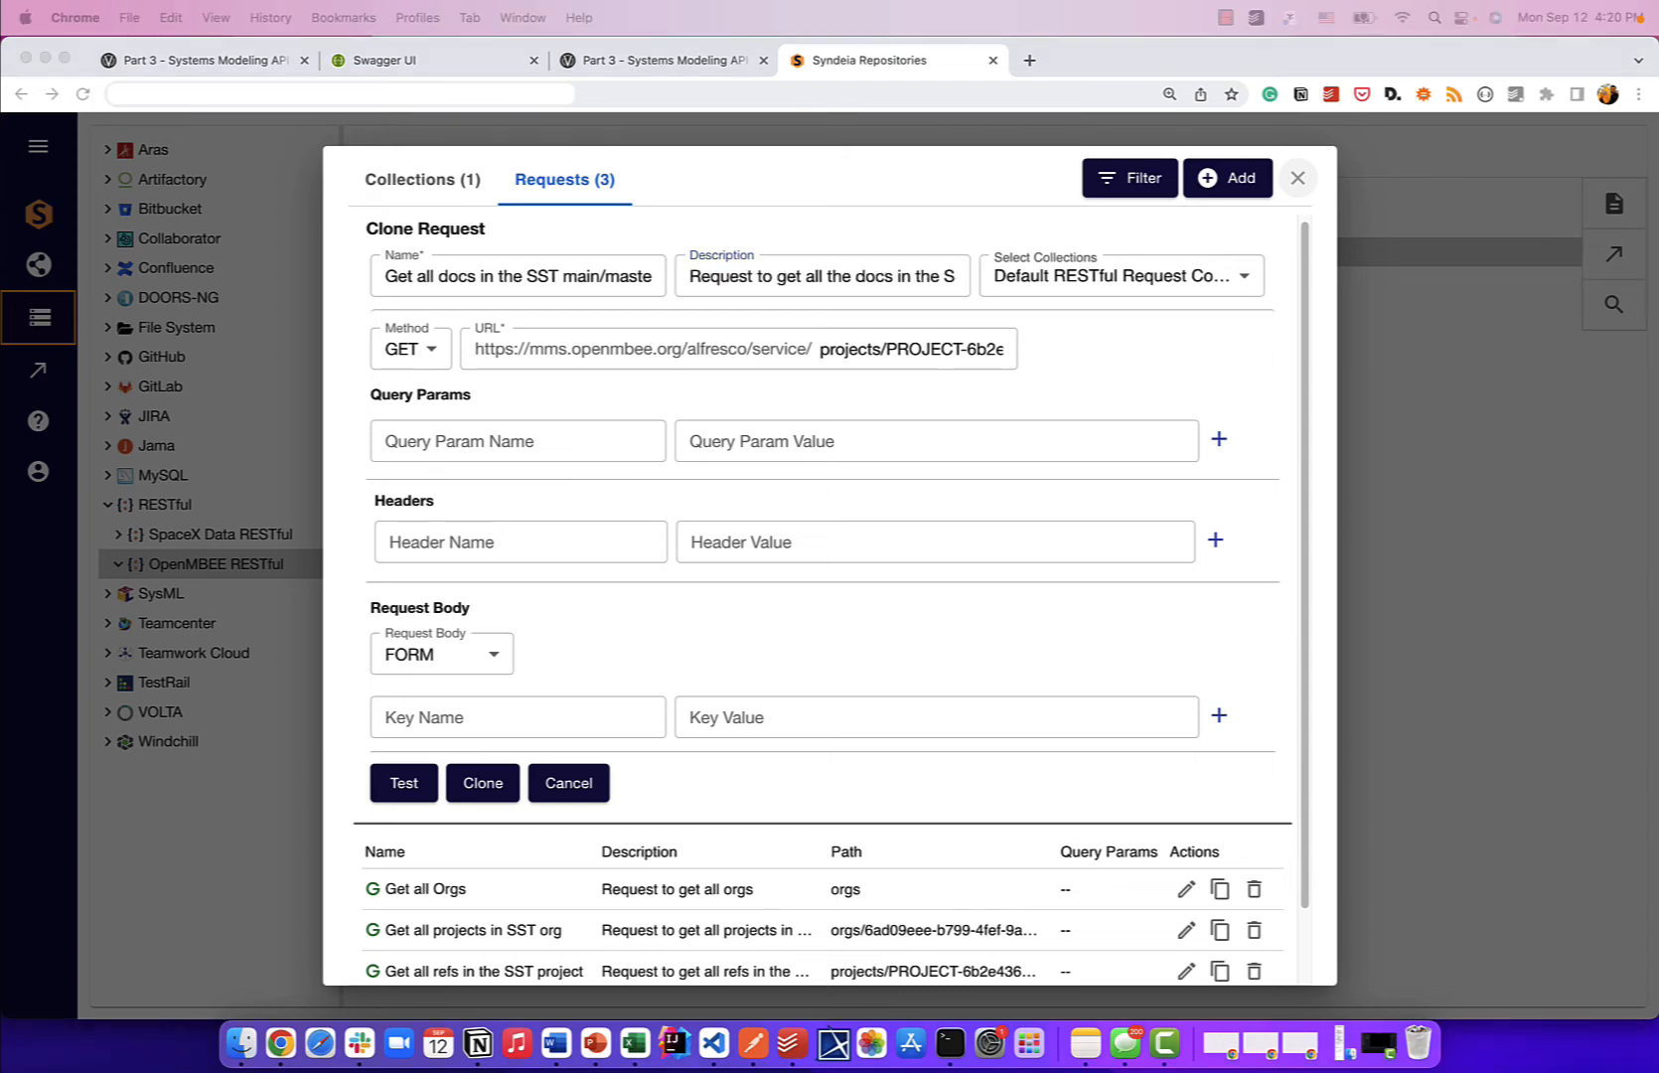
{"action": "key", "text": "super+Tab"}
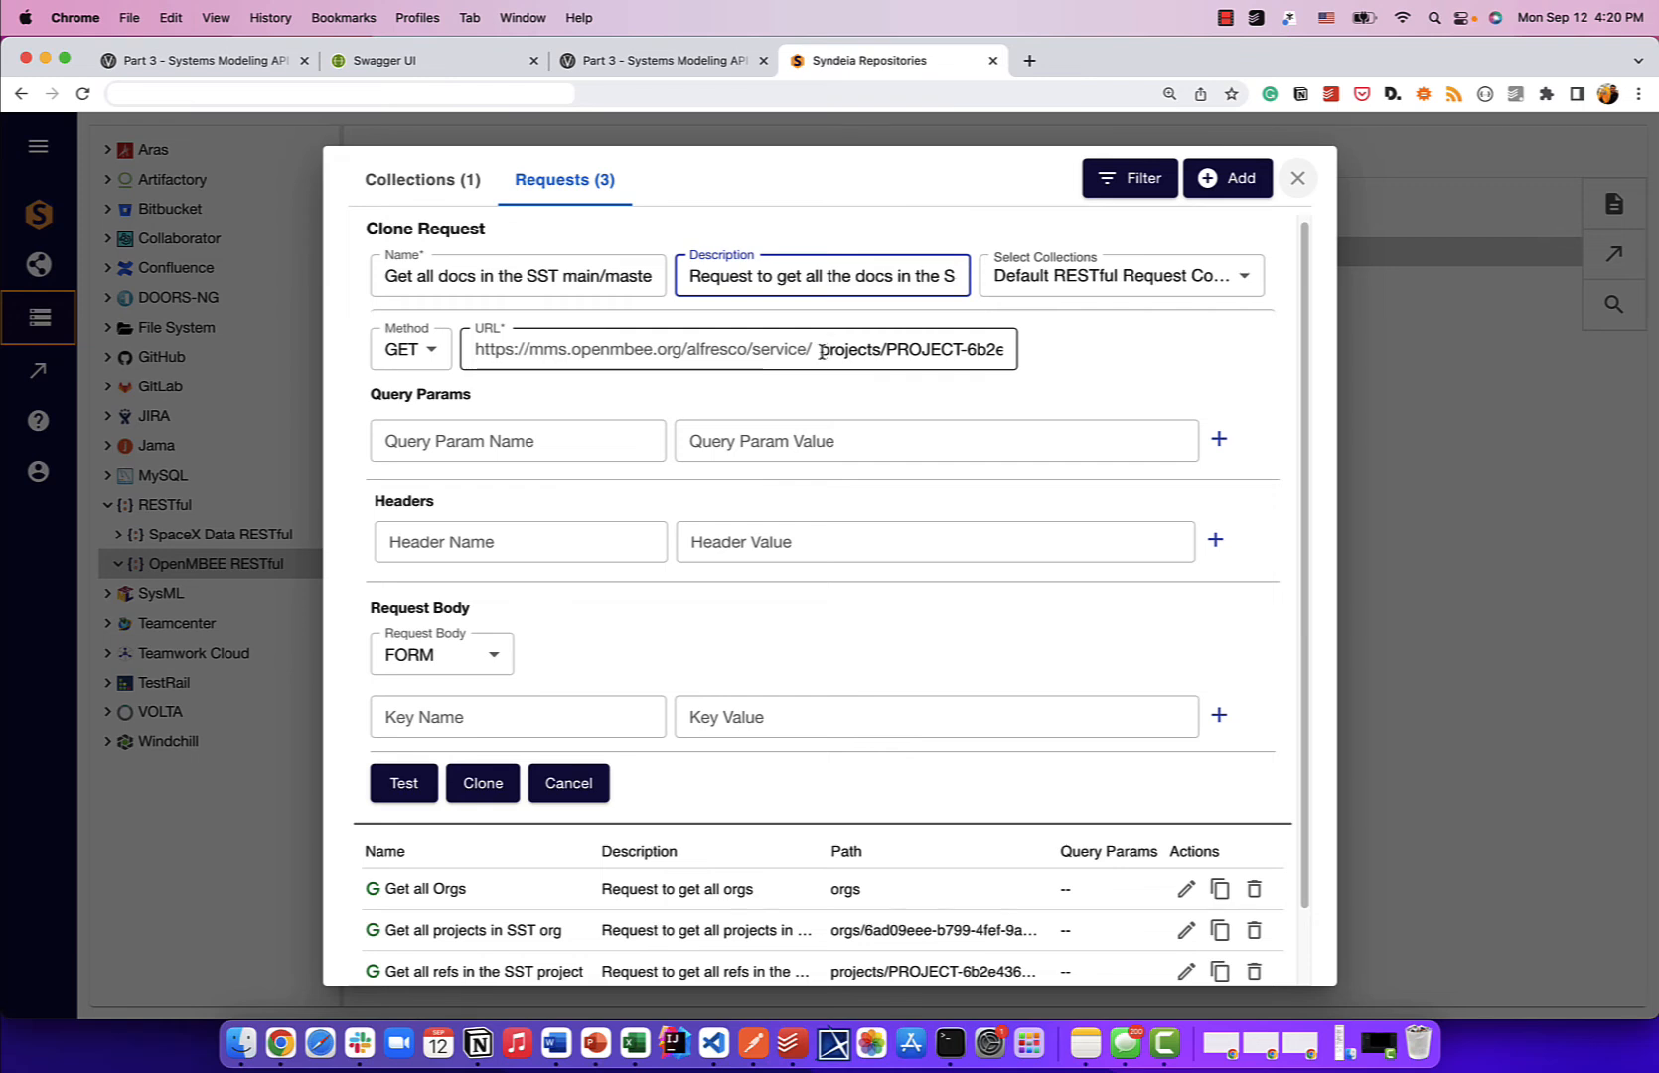
{"action": "left_click_drag", "start_coordinate": [821, 348], "coordinate": [1051, 375]}
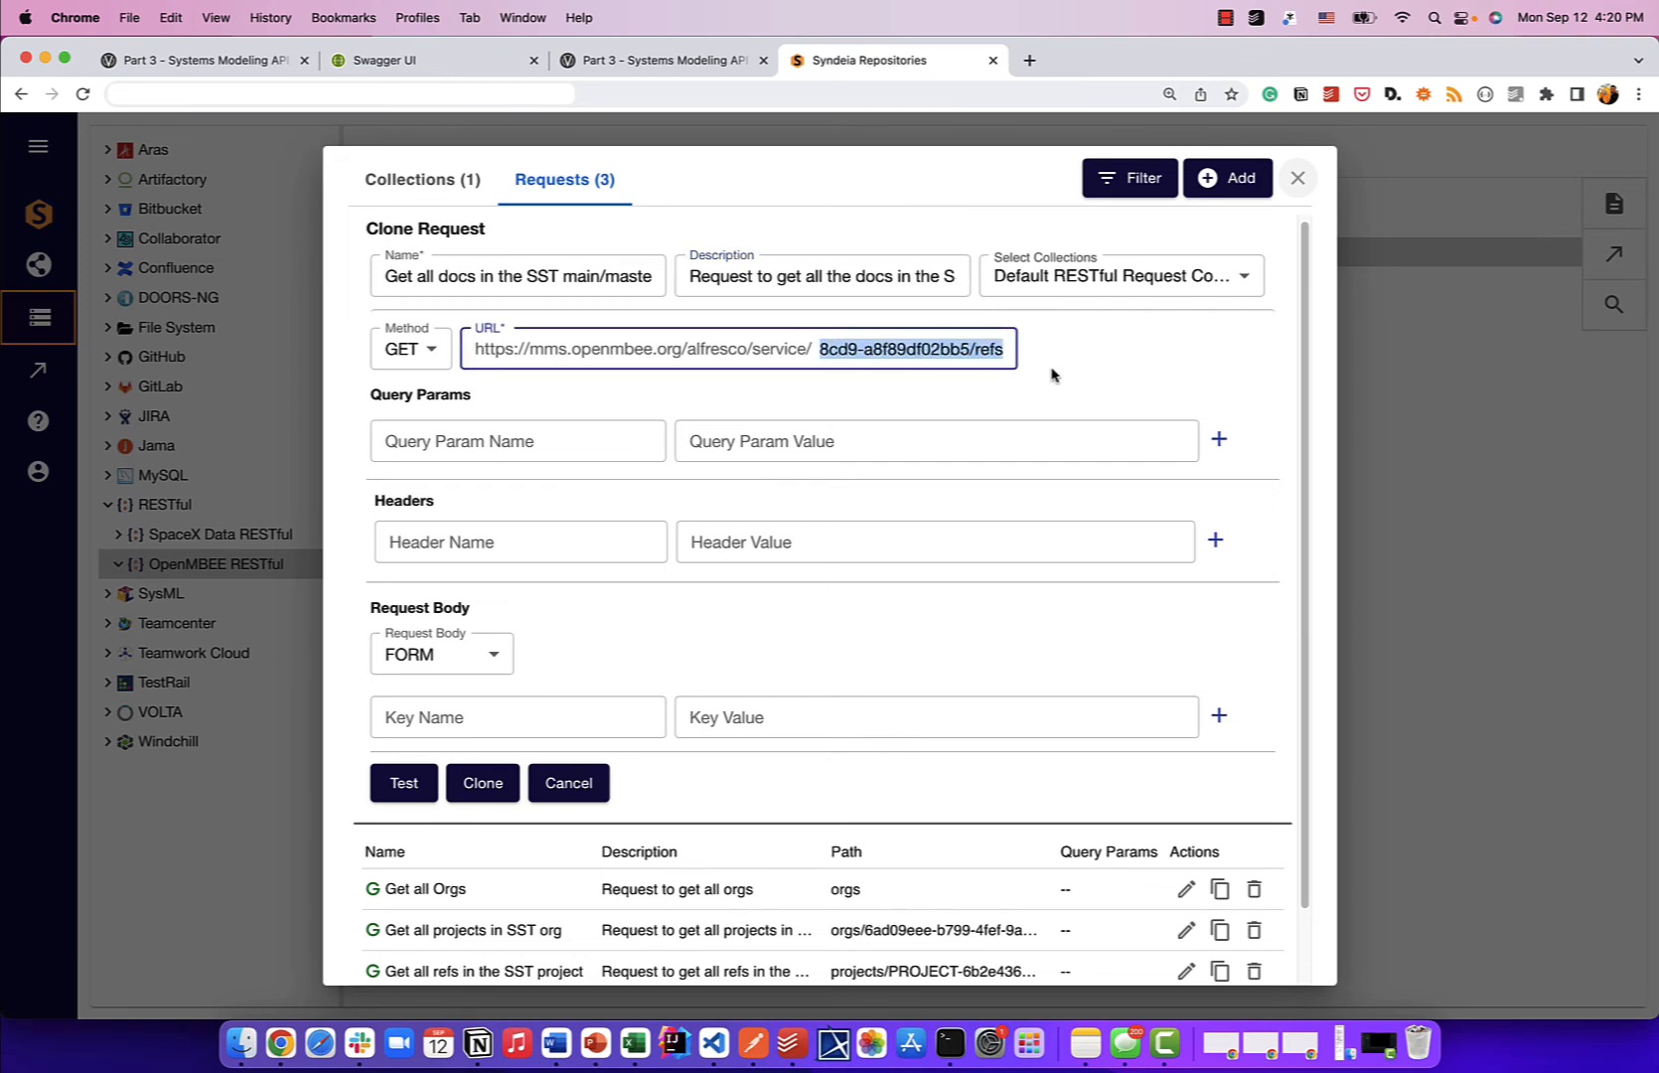
{"action": "key", "text": "super+v"}
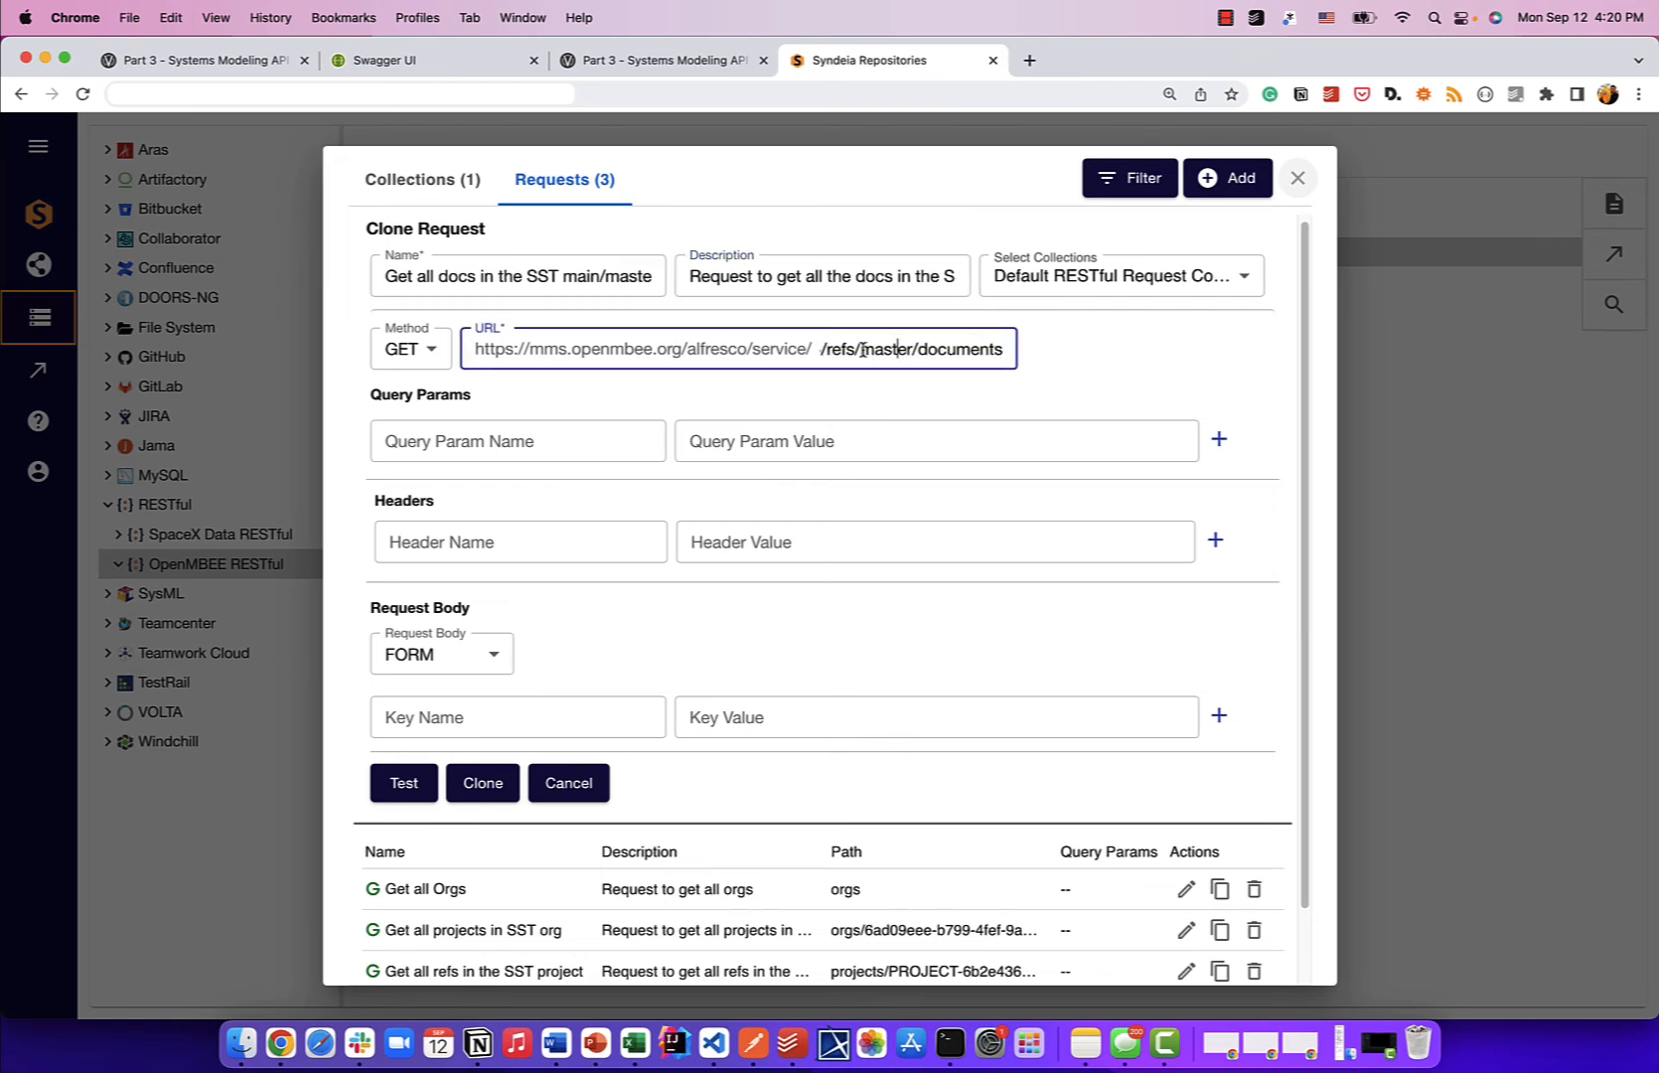
- Review the cloned request's URL path segment by segment, from the project ID through refs and master to documents
{"action": "left_click_drag", "start_coordinate": [863, 349], "coordinate": [1029, 359]}
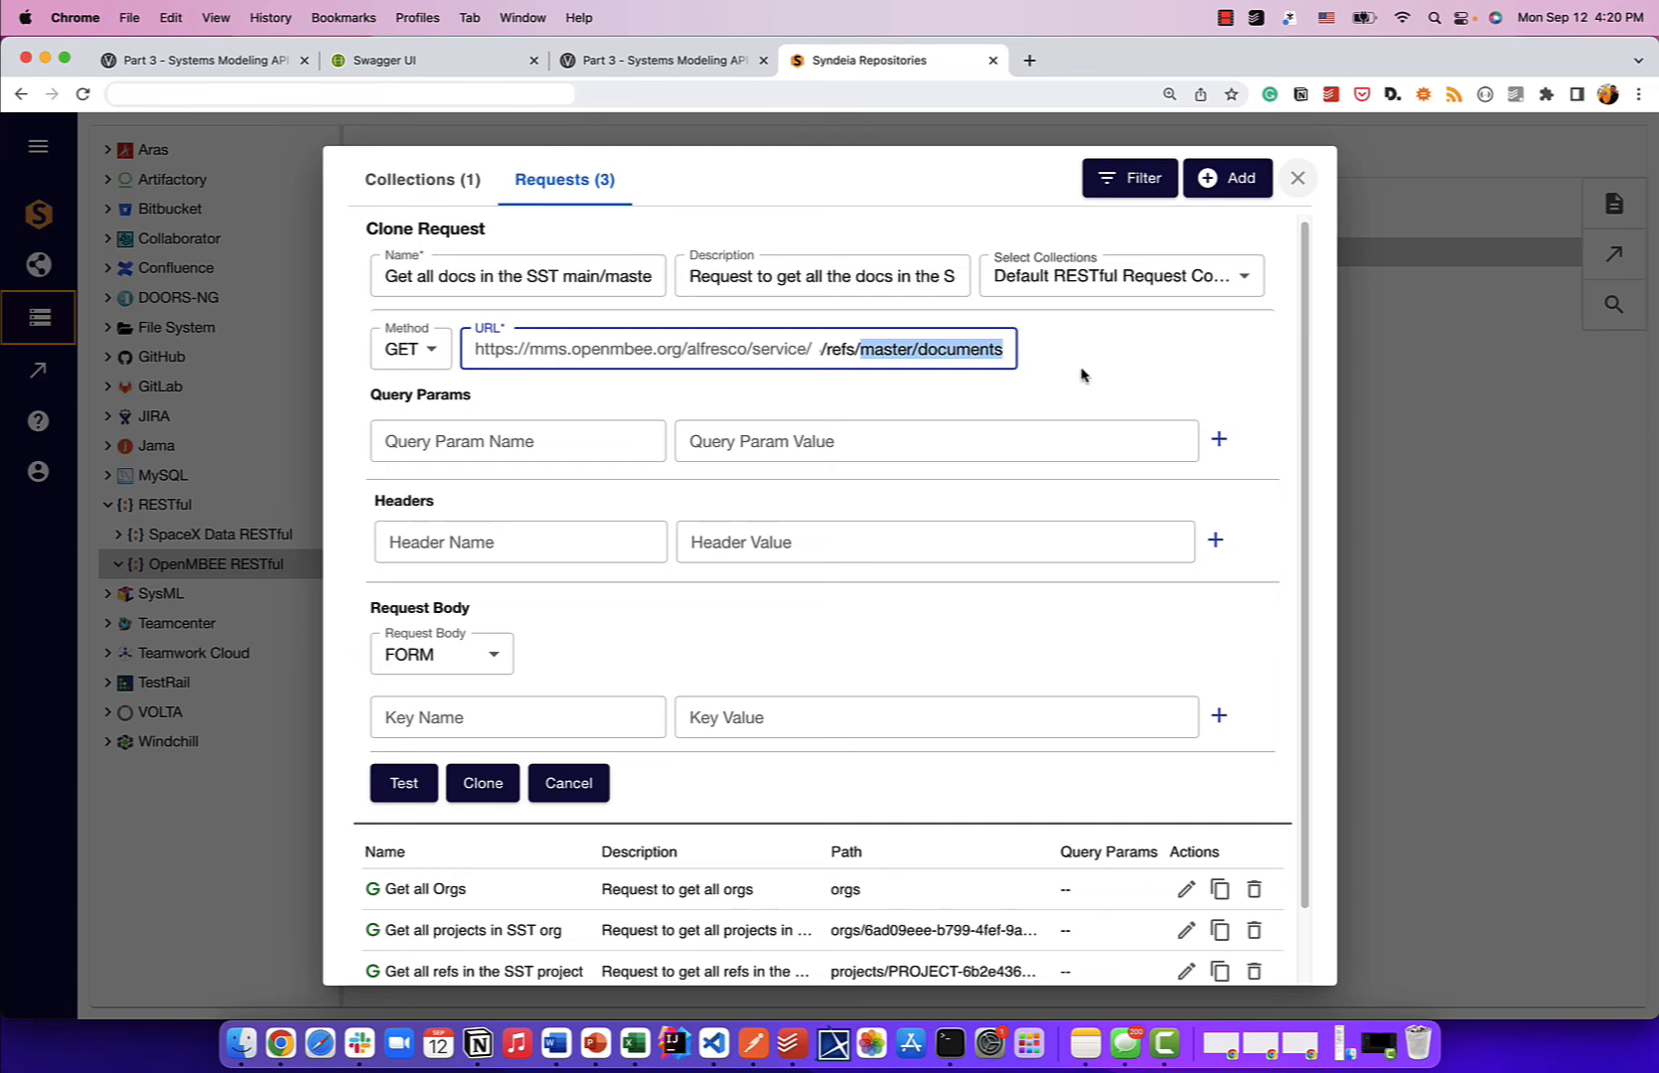
{"action": "key", "text": "super+Left"}
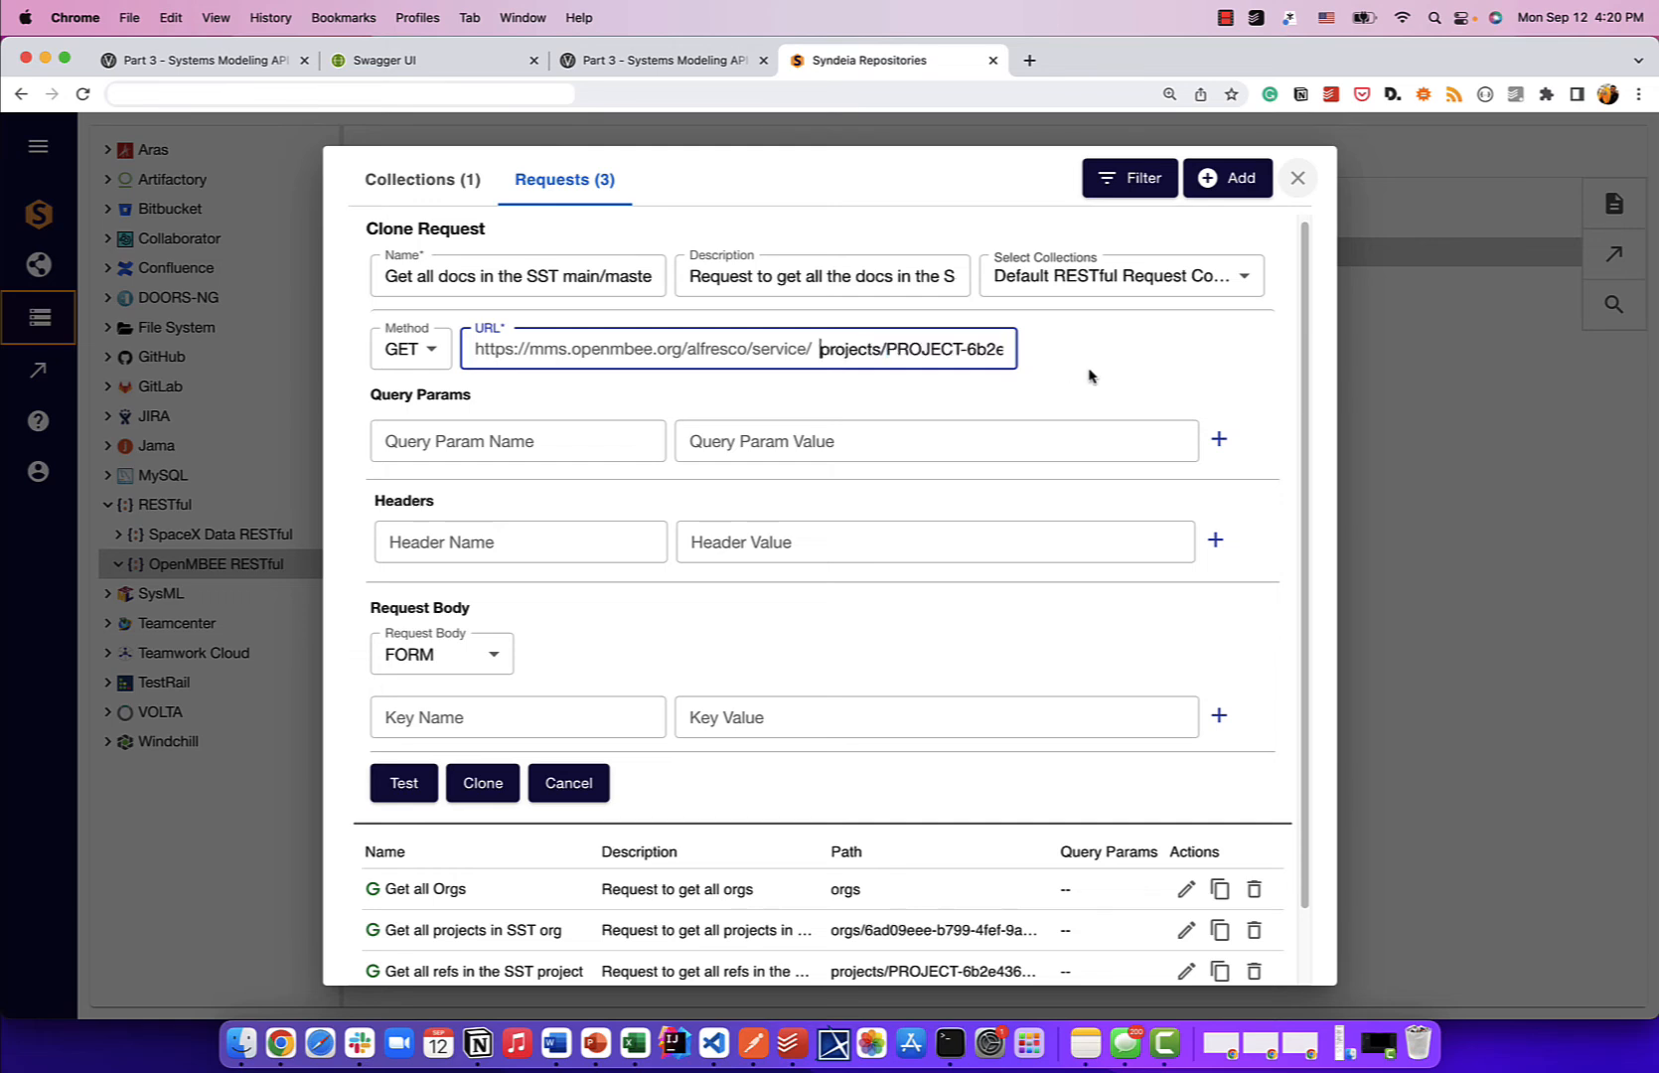
{"action": "key", "text": "alt+Right"}
{"action": "key", "text": "shift+alt+Right"}
{"action": "key", "text": "shift+alt+Right"}
{"action": "key", "text": "shift+alt+Right"}
{"action": "key", "text": "shift+alt+Right"}
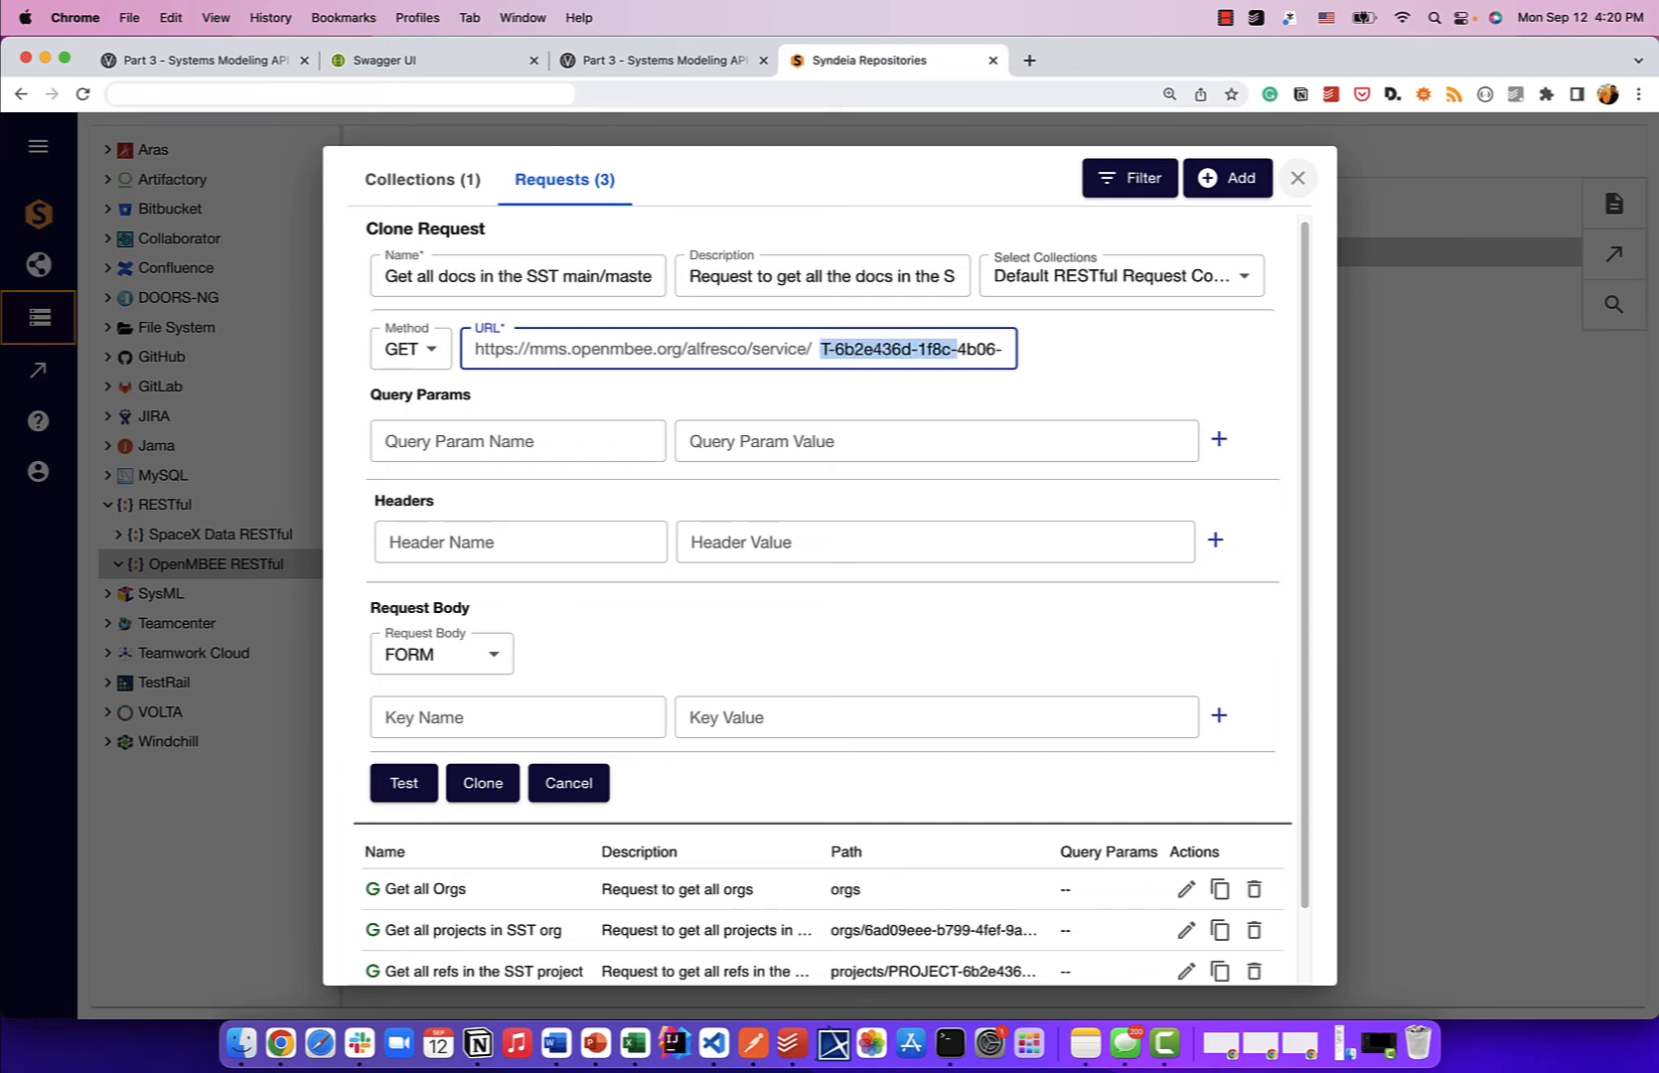
{"action": "key", "text": "shift+alt+Right"}
{"action": "key", "text": "shift+alt+Right"}
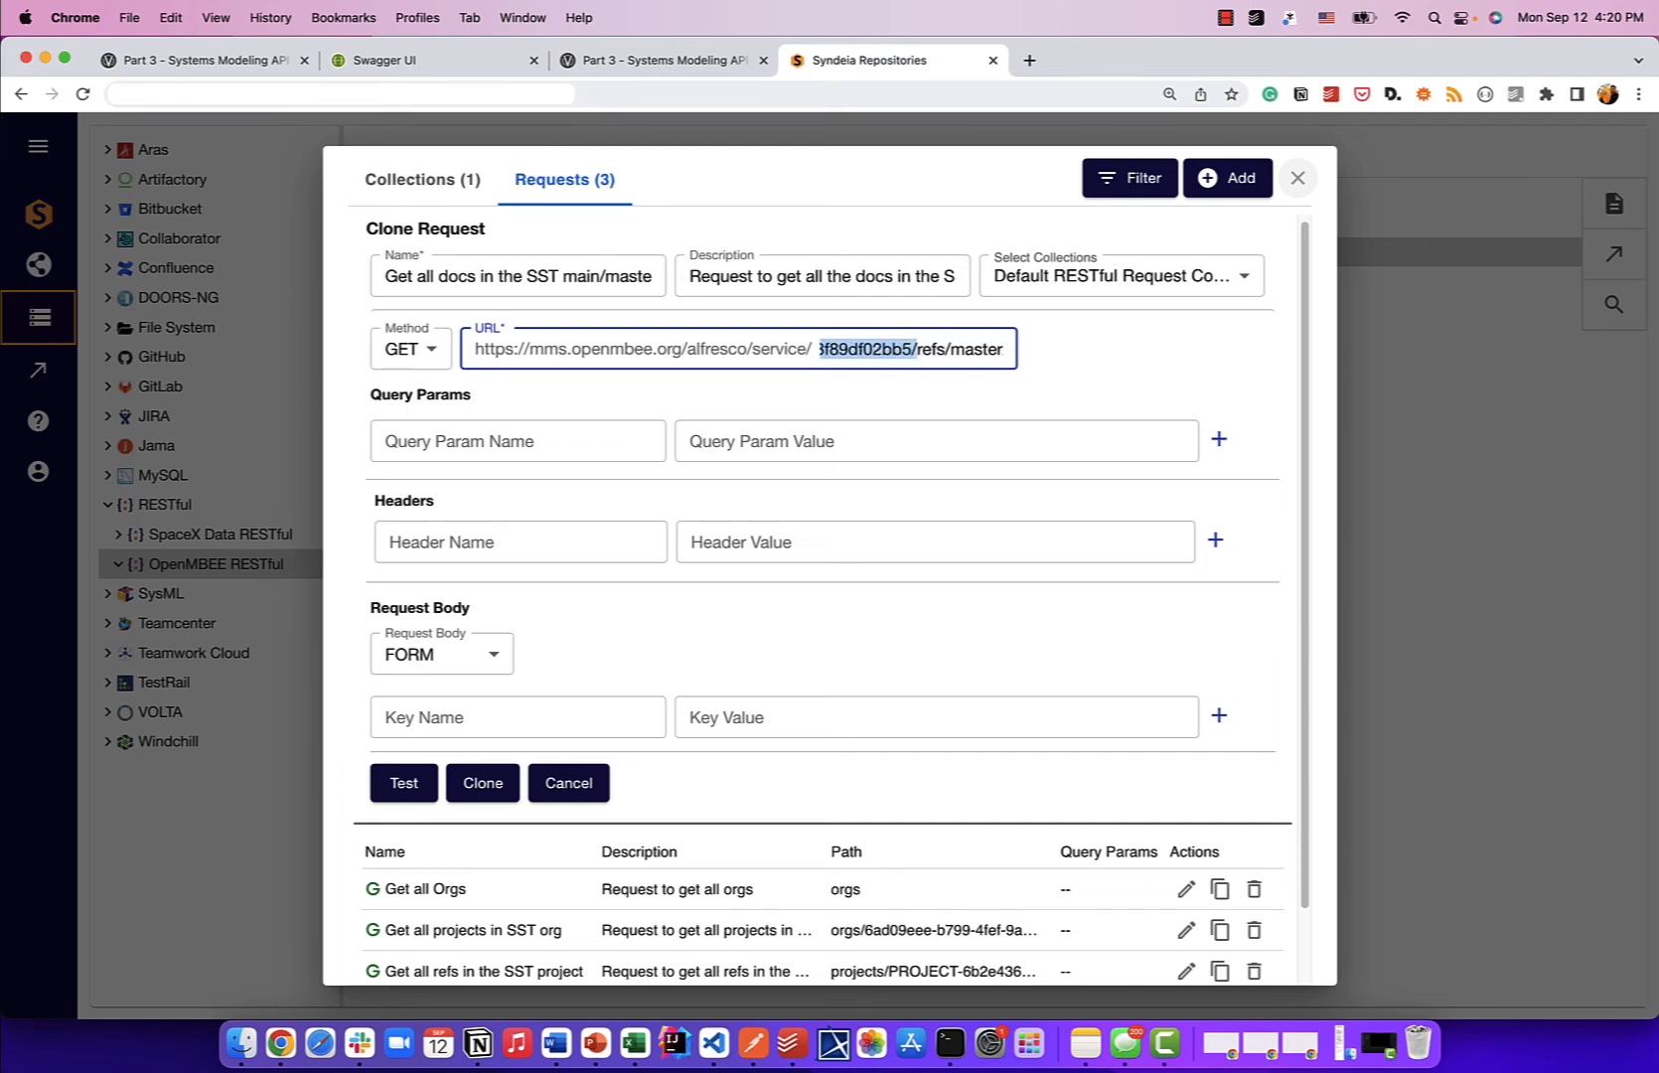
{"action": "key", "text": "Right"}
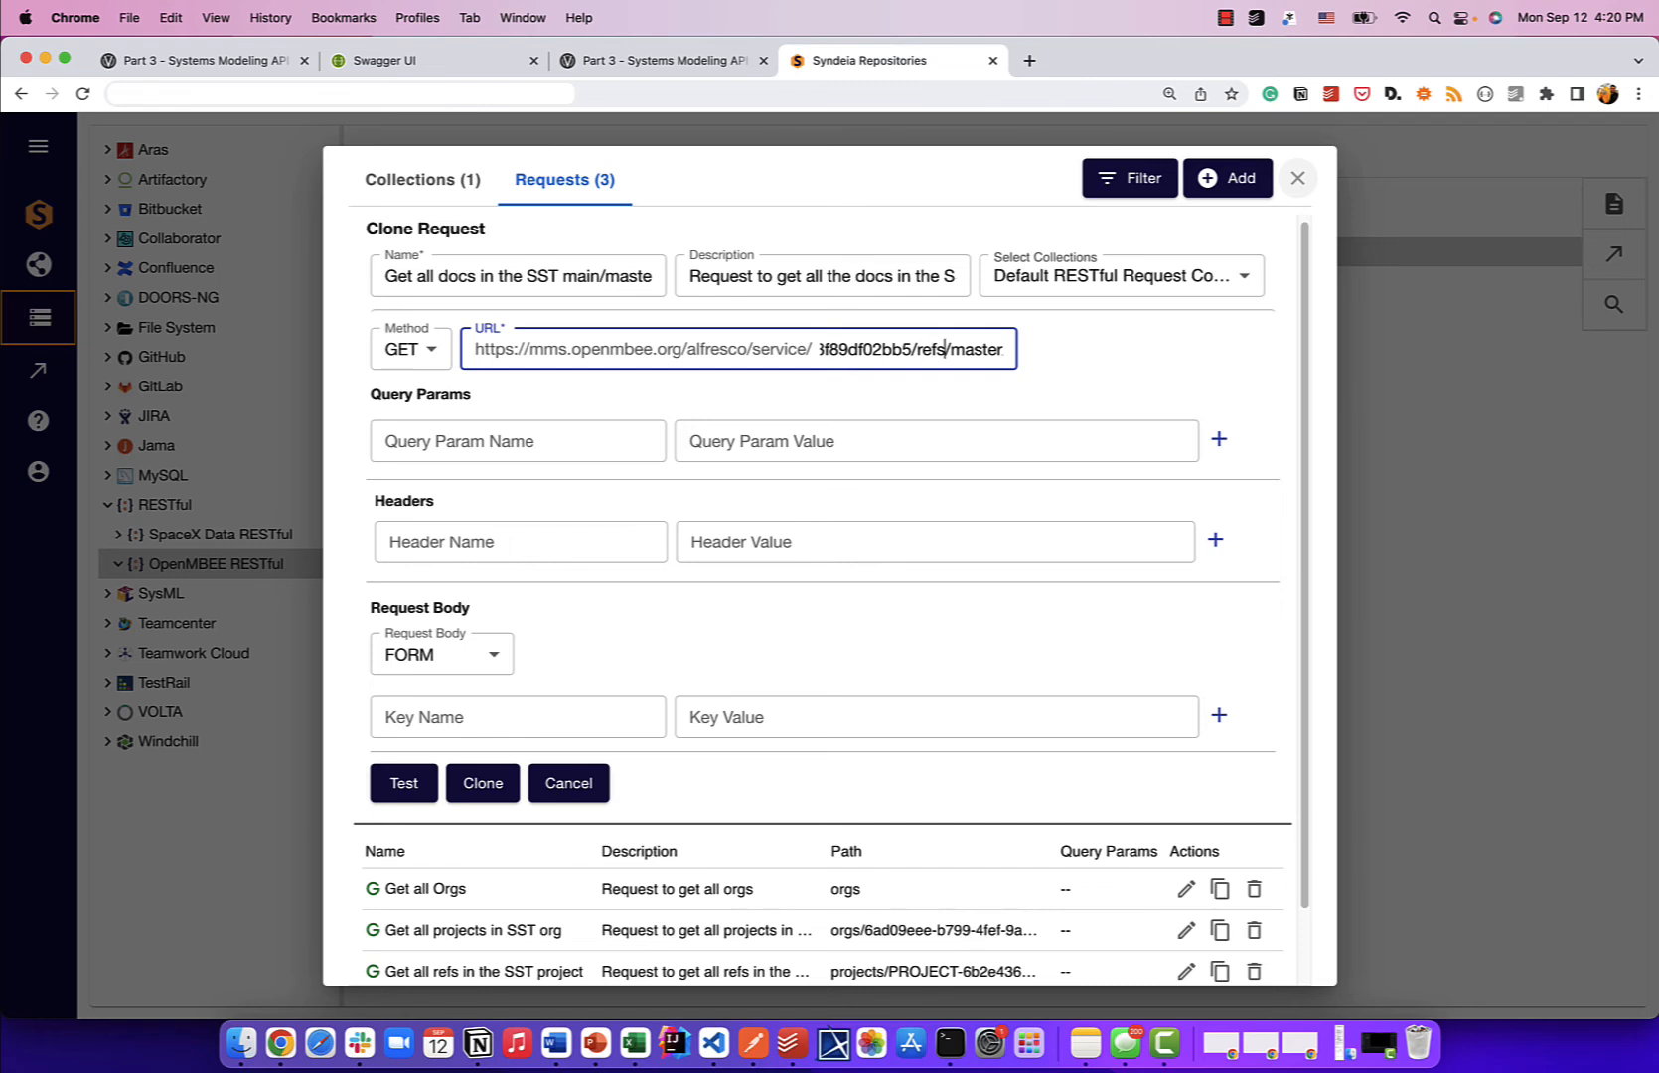
{"action": "key", "text": "shift+alt+Right"}
{"action": "key", "text": "Right"}
{"action": "key", "text": "Right"}
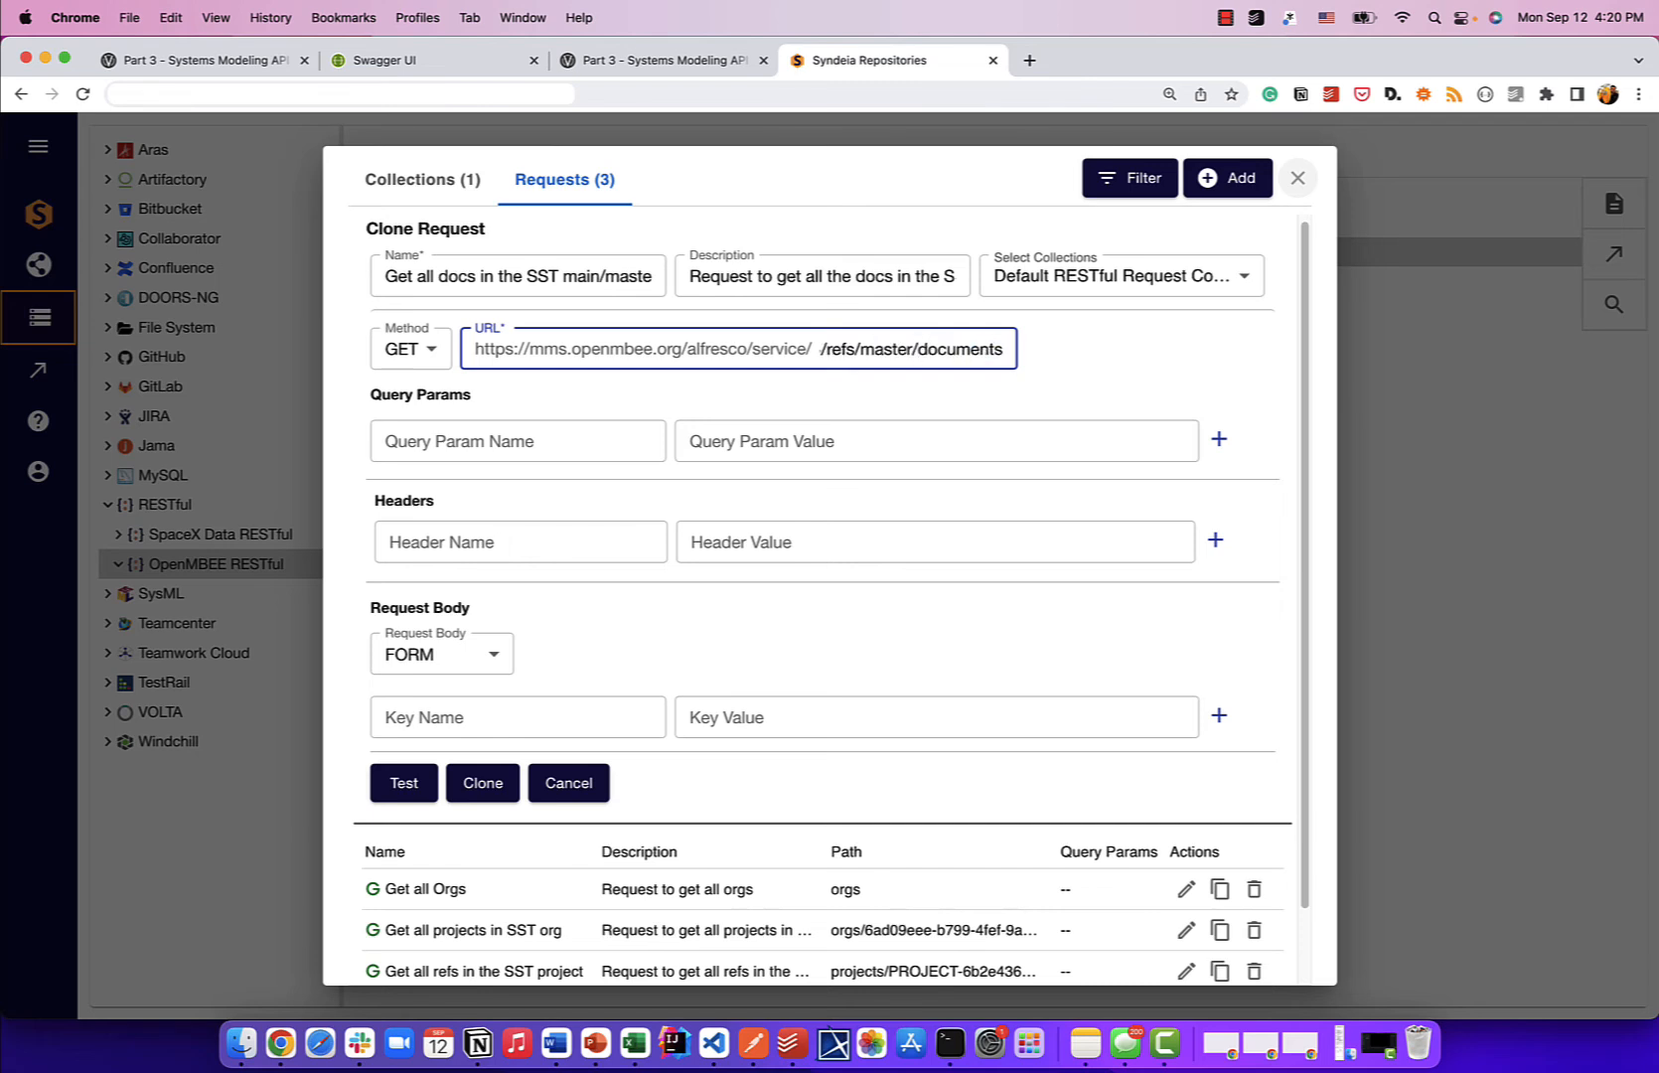
{"action": "key", "text": "shift+alt+Right"}
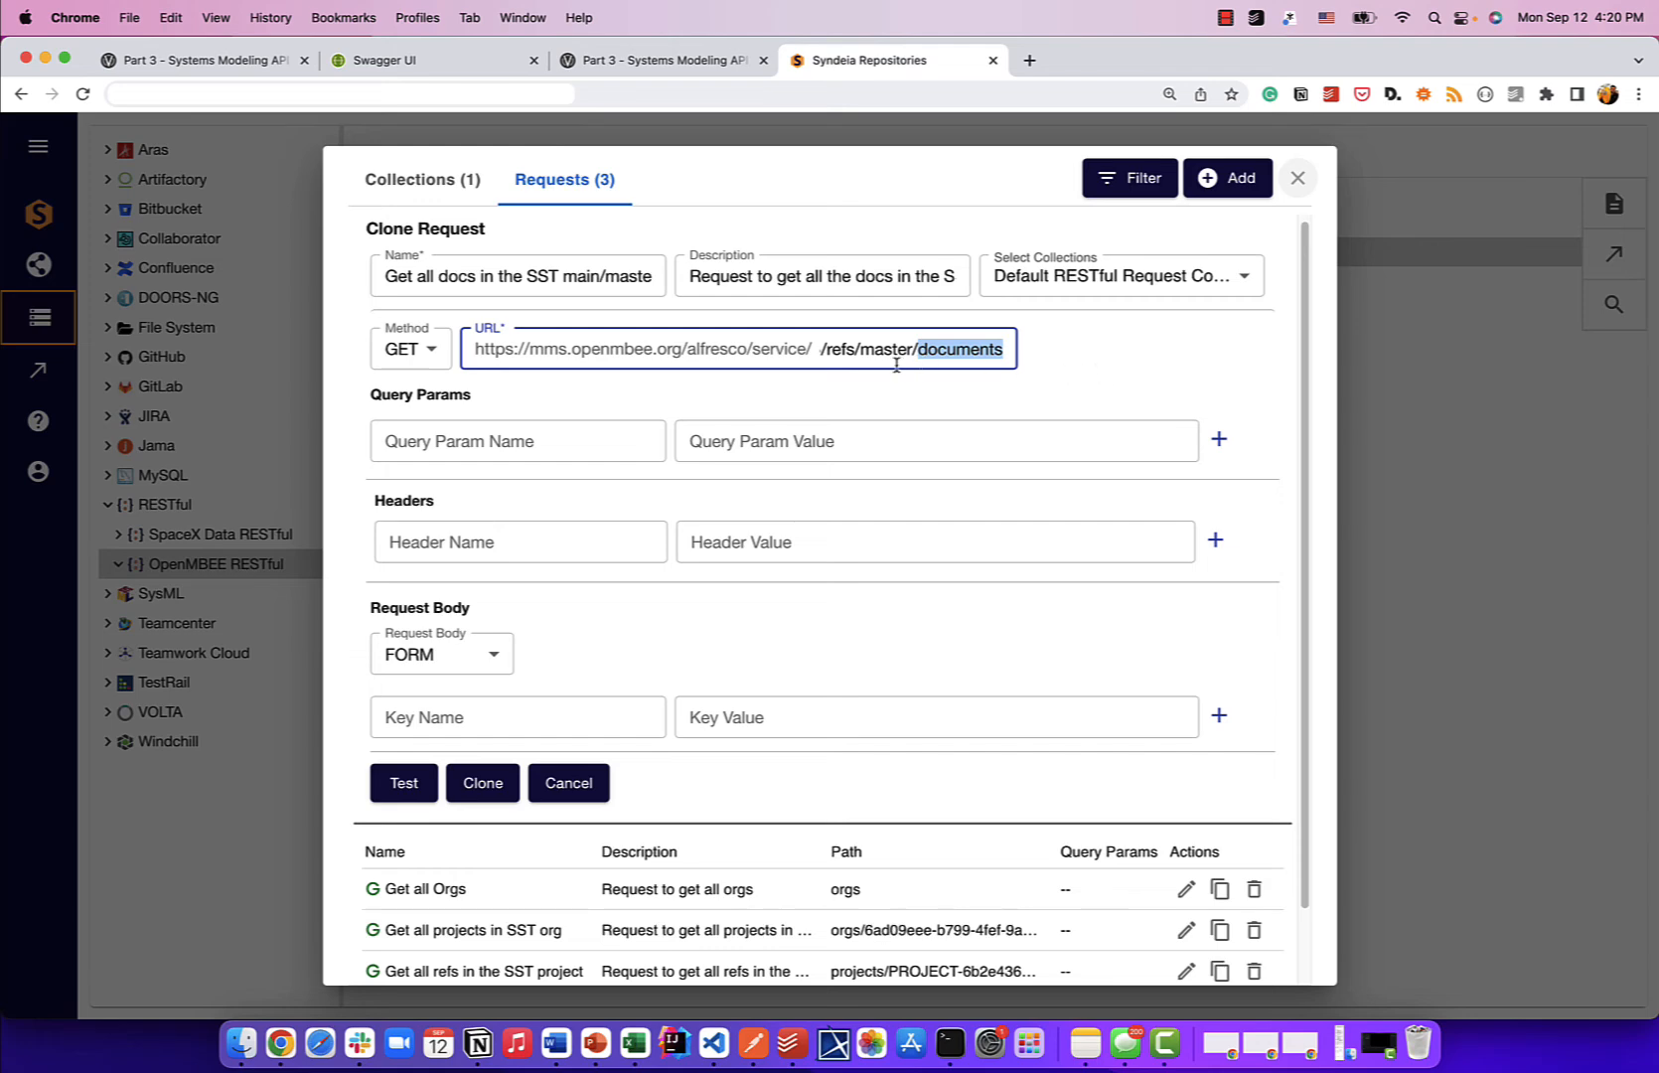
- Check the refs endpoints in the Swagger UI API listing, including the documents one, and return to Syndeia Repositories
{"action": "left_click", "coordinate": [384, 59]}
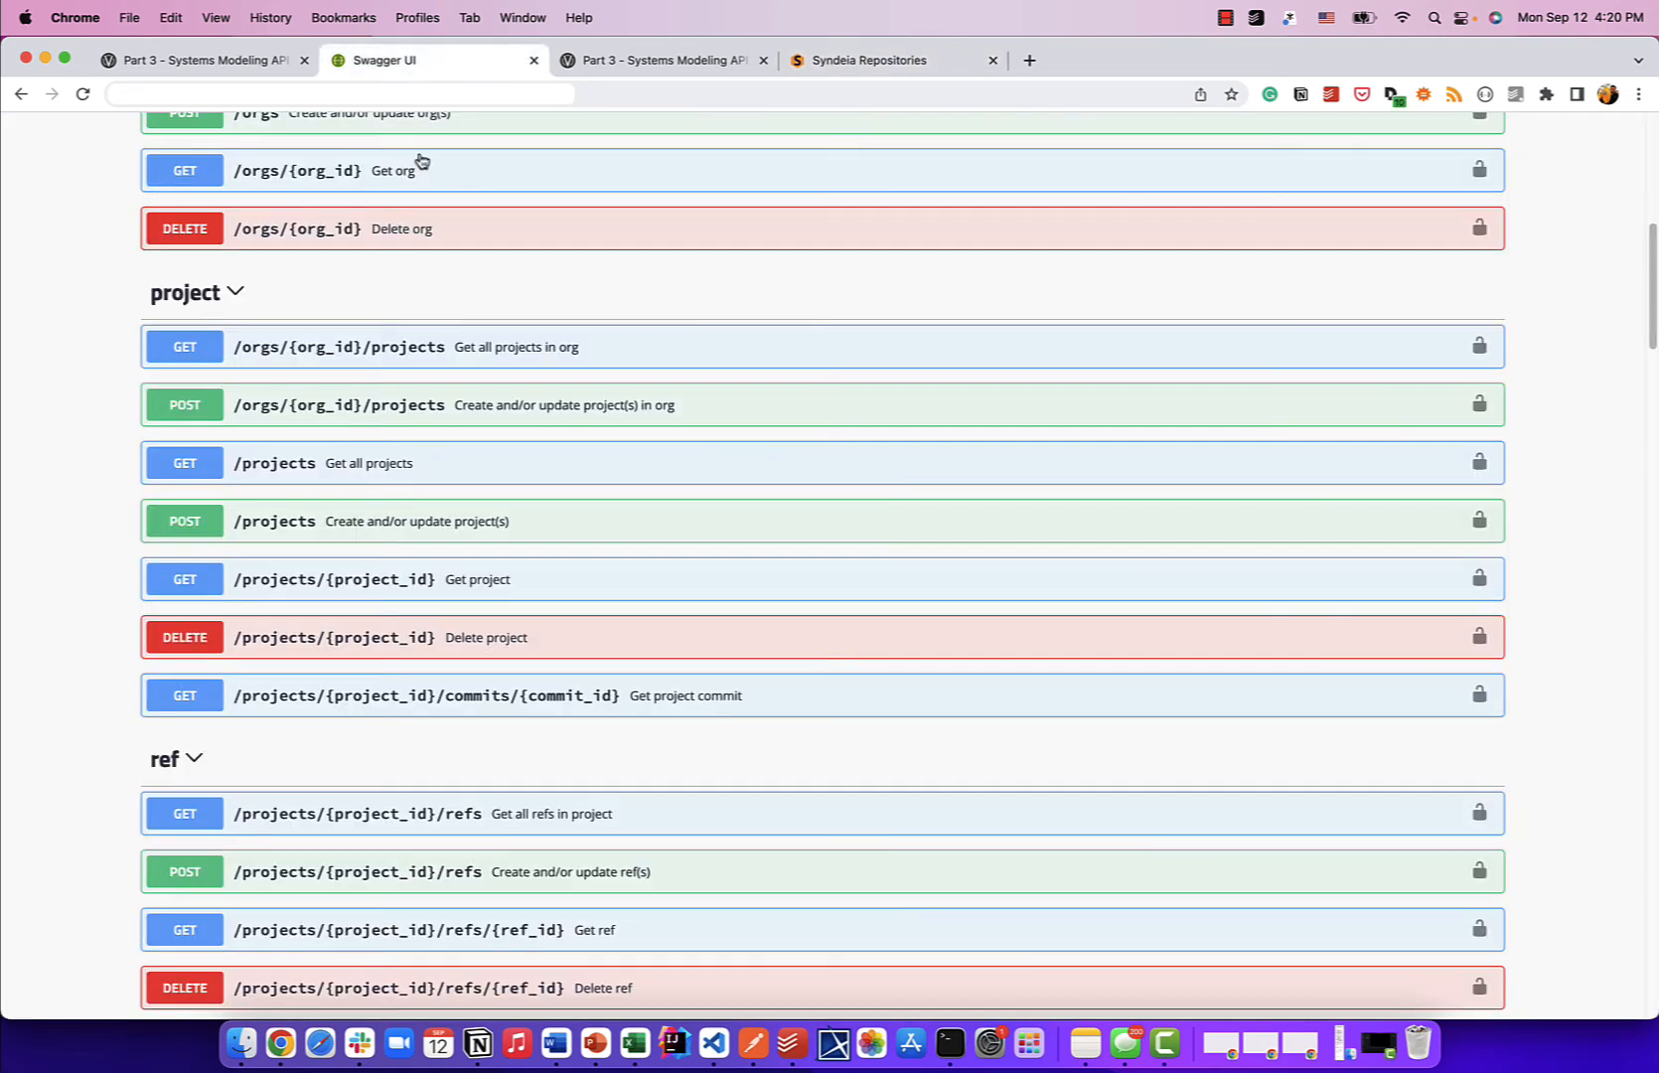
{"action": "scroll", "coordinate": [482, 664], "scroll_direction": "down", "scroll_amount": 5}
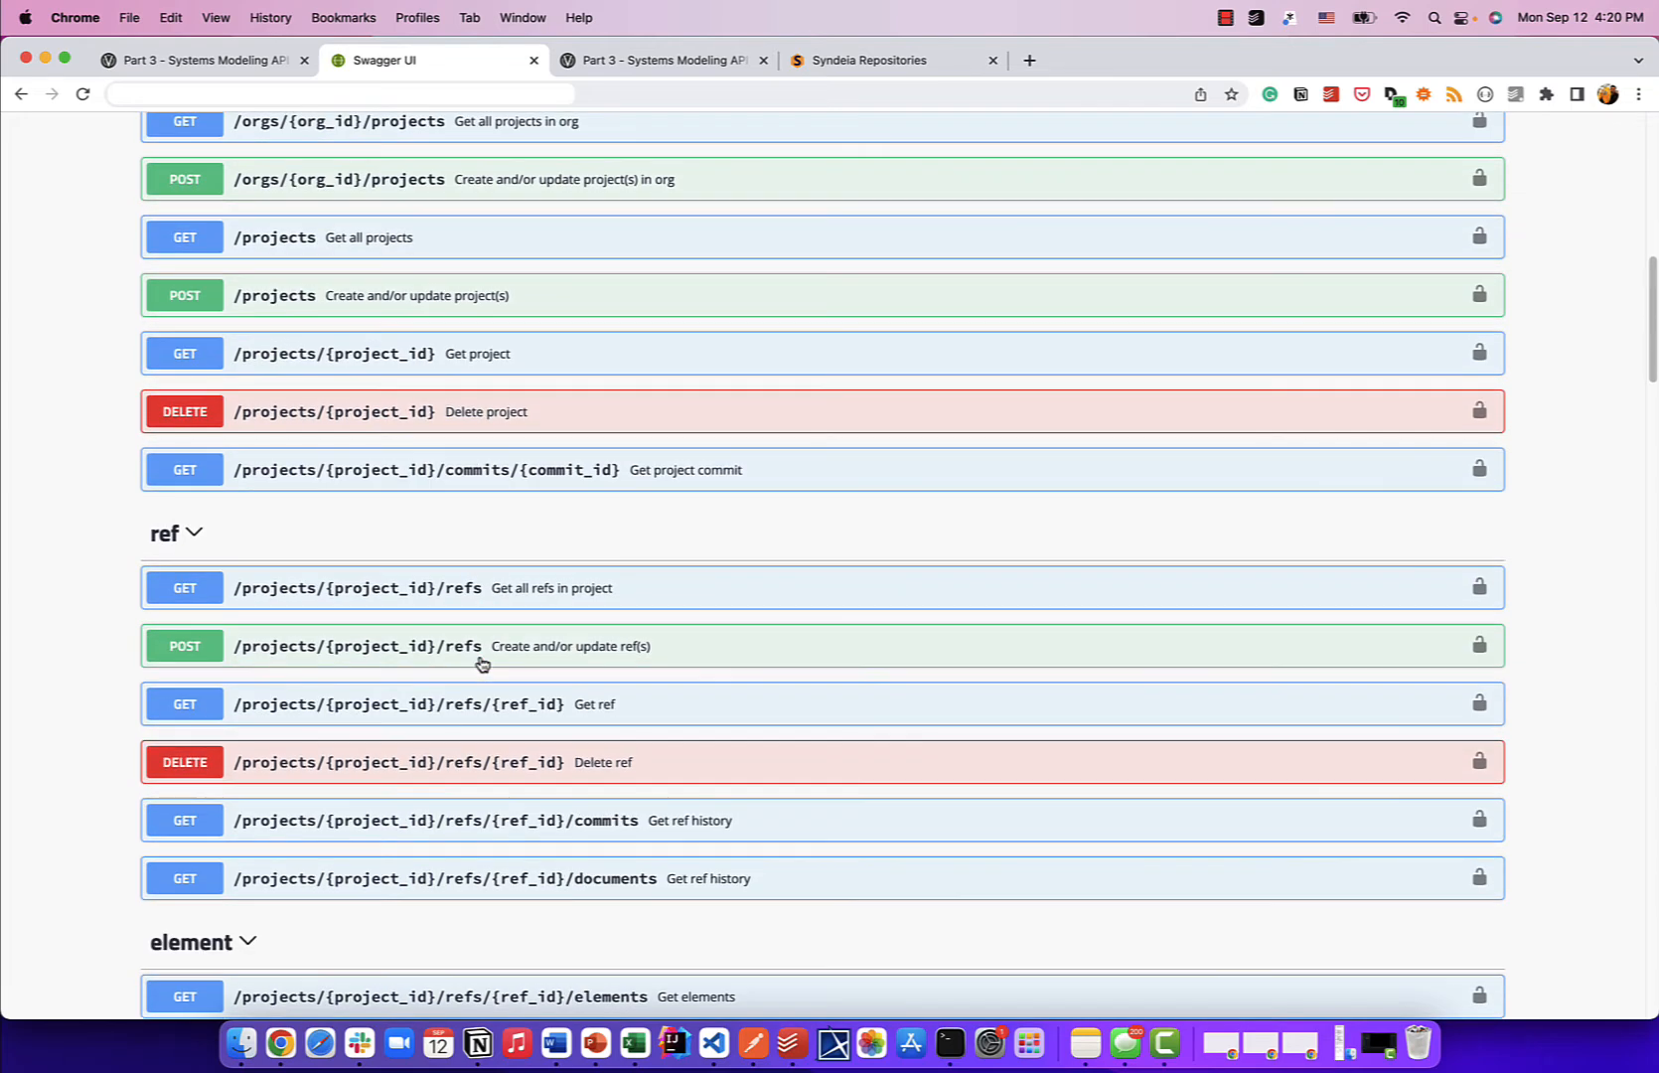
{"action": "scroll", "coordinate": [482, 663], "scroll_direction": "down", "scroll_amount": 3}
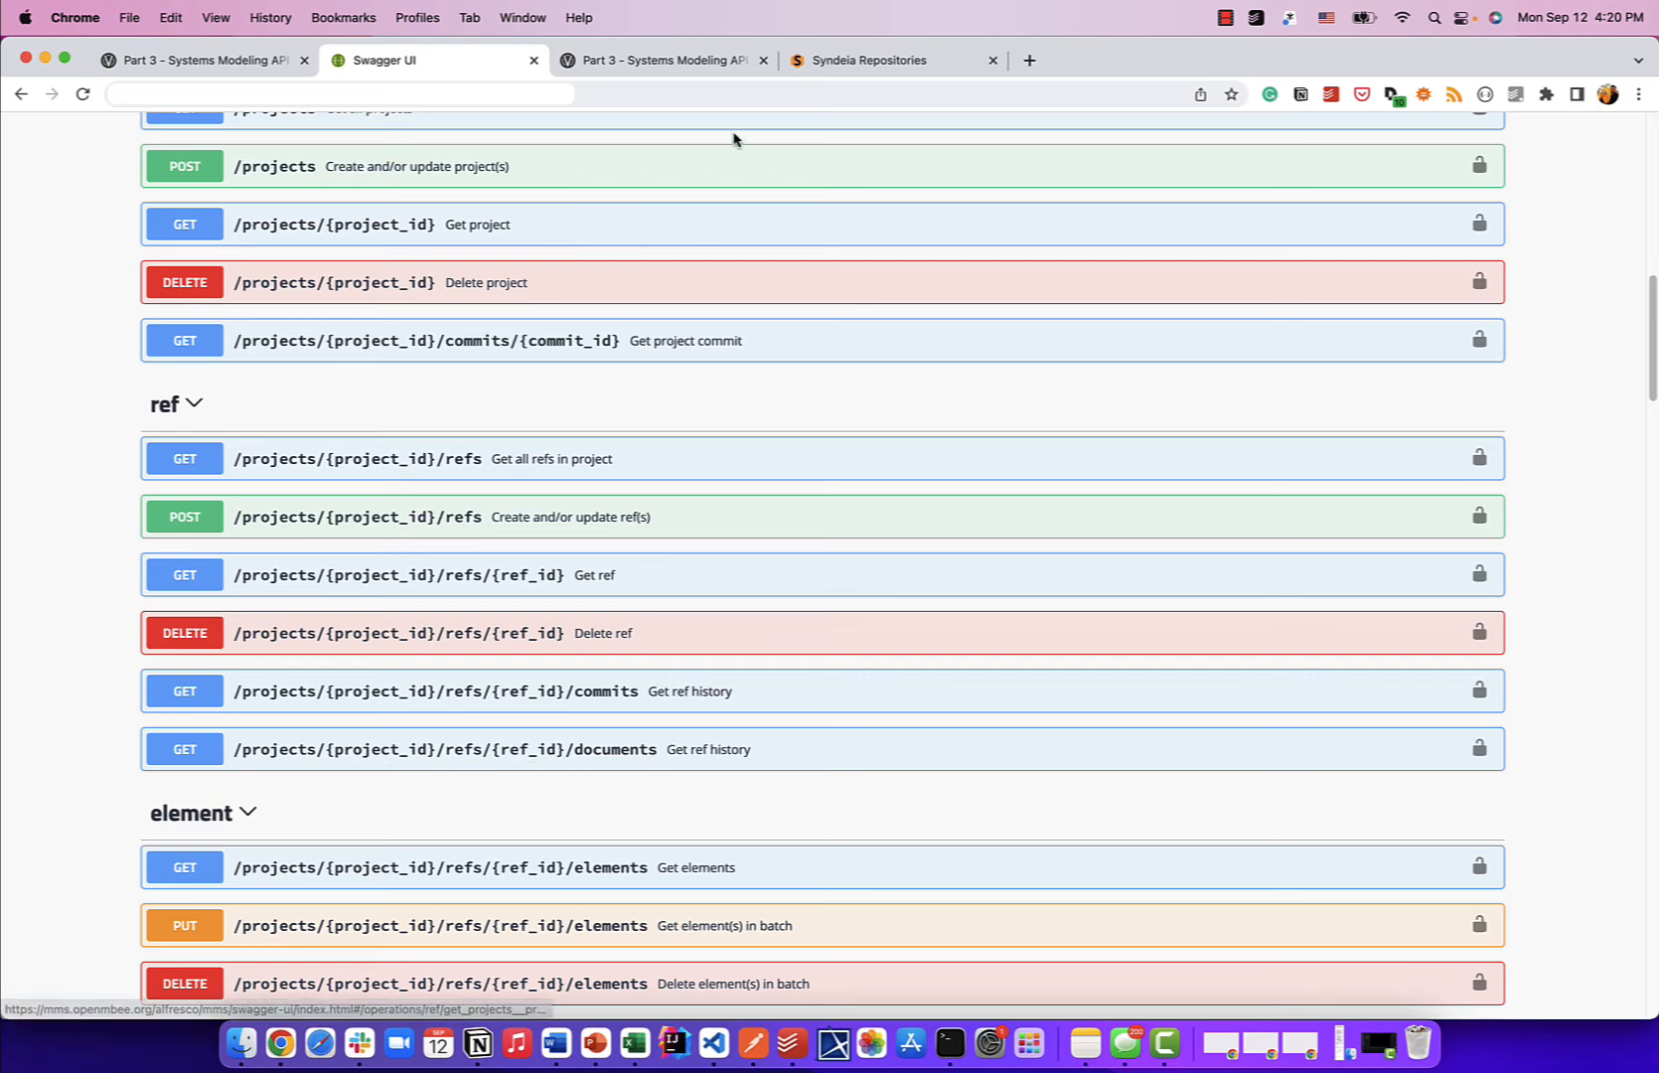
{"action": "left_click", "coordinate": [839, 62]}
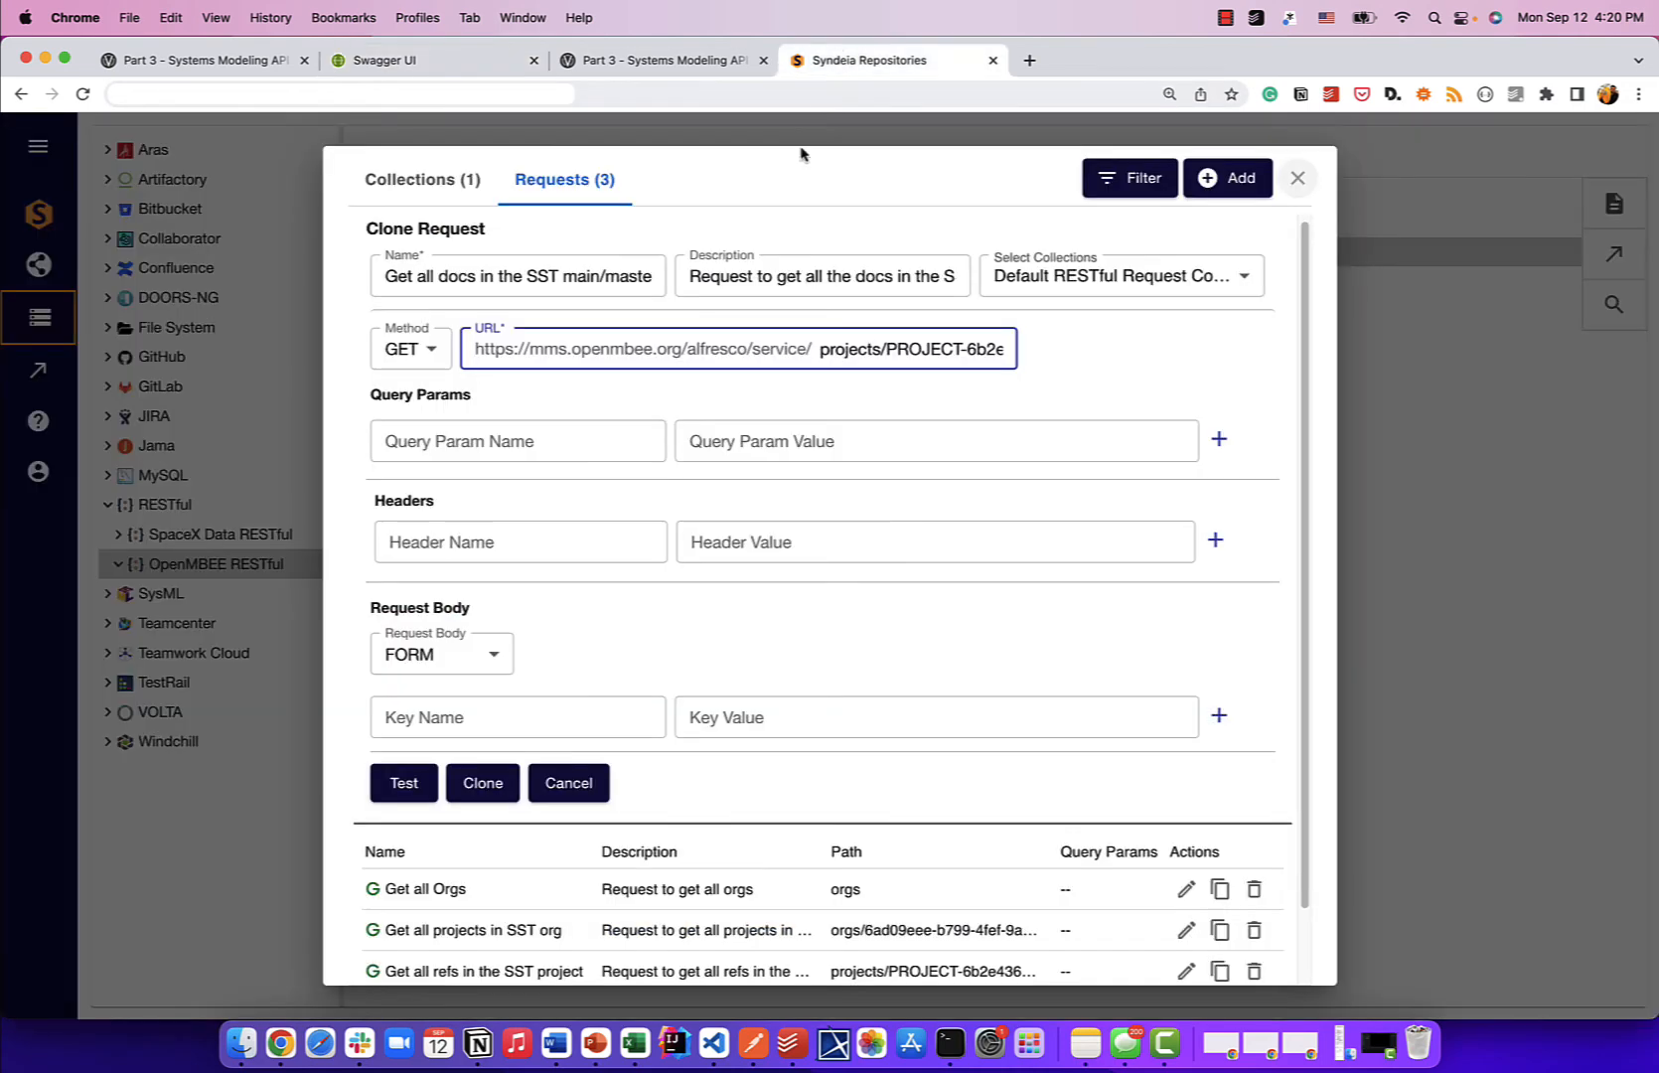
- Test the cloned documents request and look through its JSON response
{"action": "left_click", "coordinate": [389, 785]}
{"action": "scroll", "coordinate": [665, 621], "scroll_direction": "down", "scroll_amount": 4}
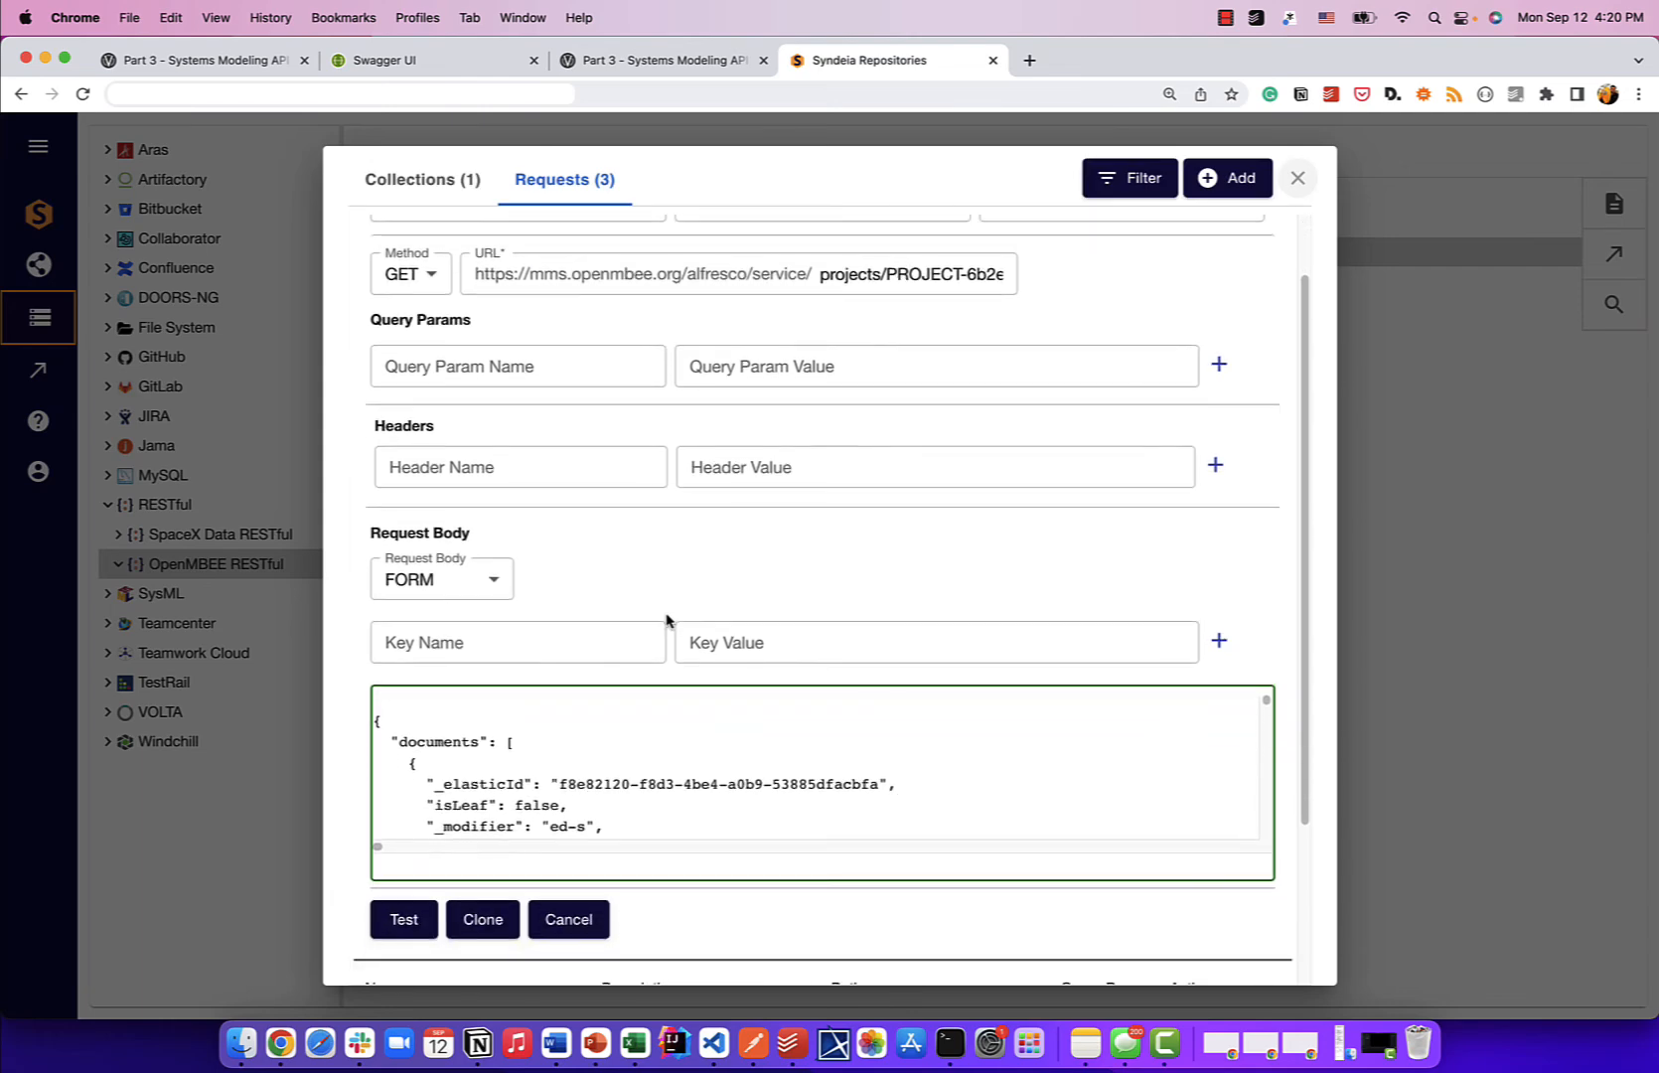
{"action": "scroll", "coordinate": [660, 636], "scroll_direction": "down", "scroll_amount": 2}
{"action": "scroll", "coordinate": [660, 636], "scroll_direction": "down", "scroll_amount": 5}
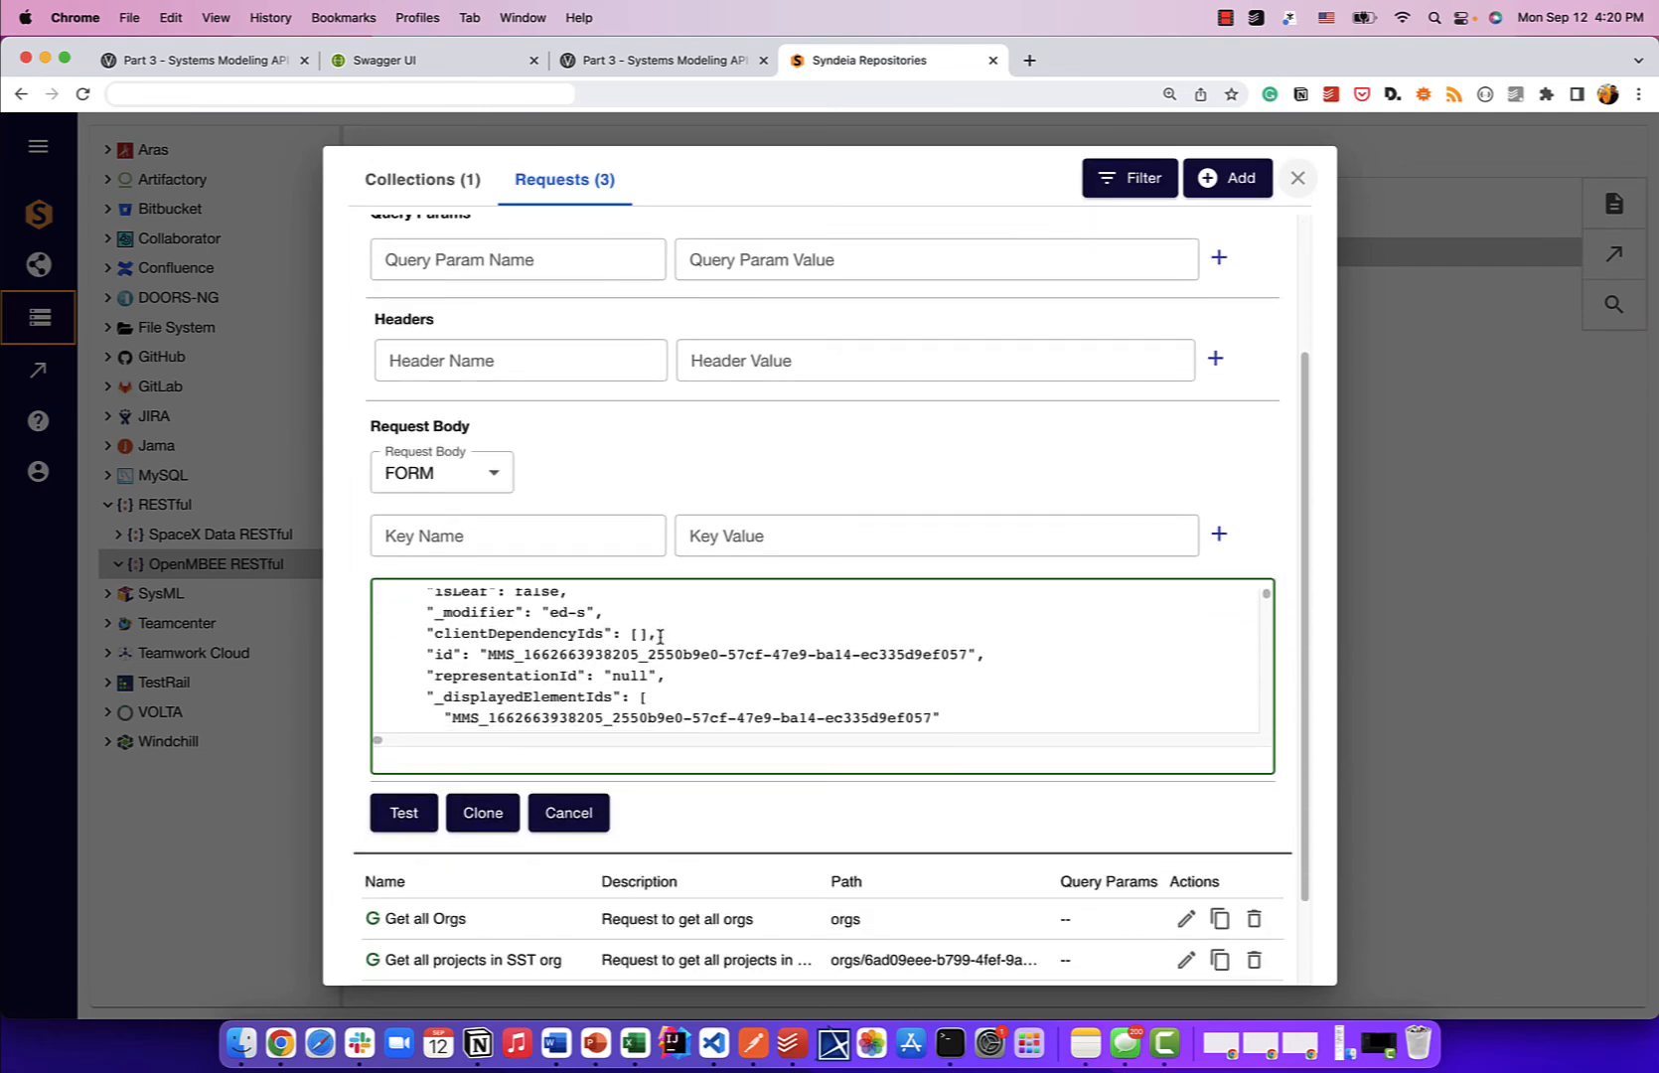
{"action": "scroll", "coordinate": [659, 635], "scroll_direction": "down", "scroll_amount": 1}
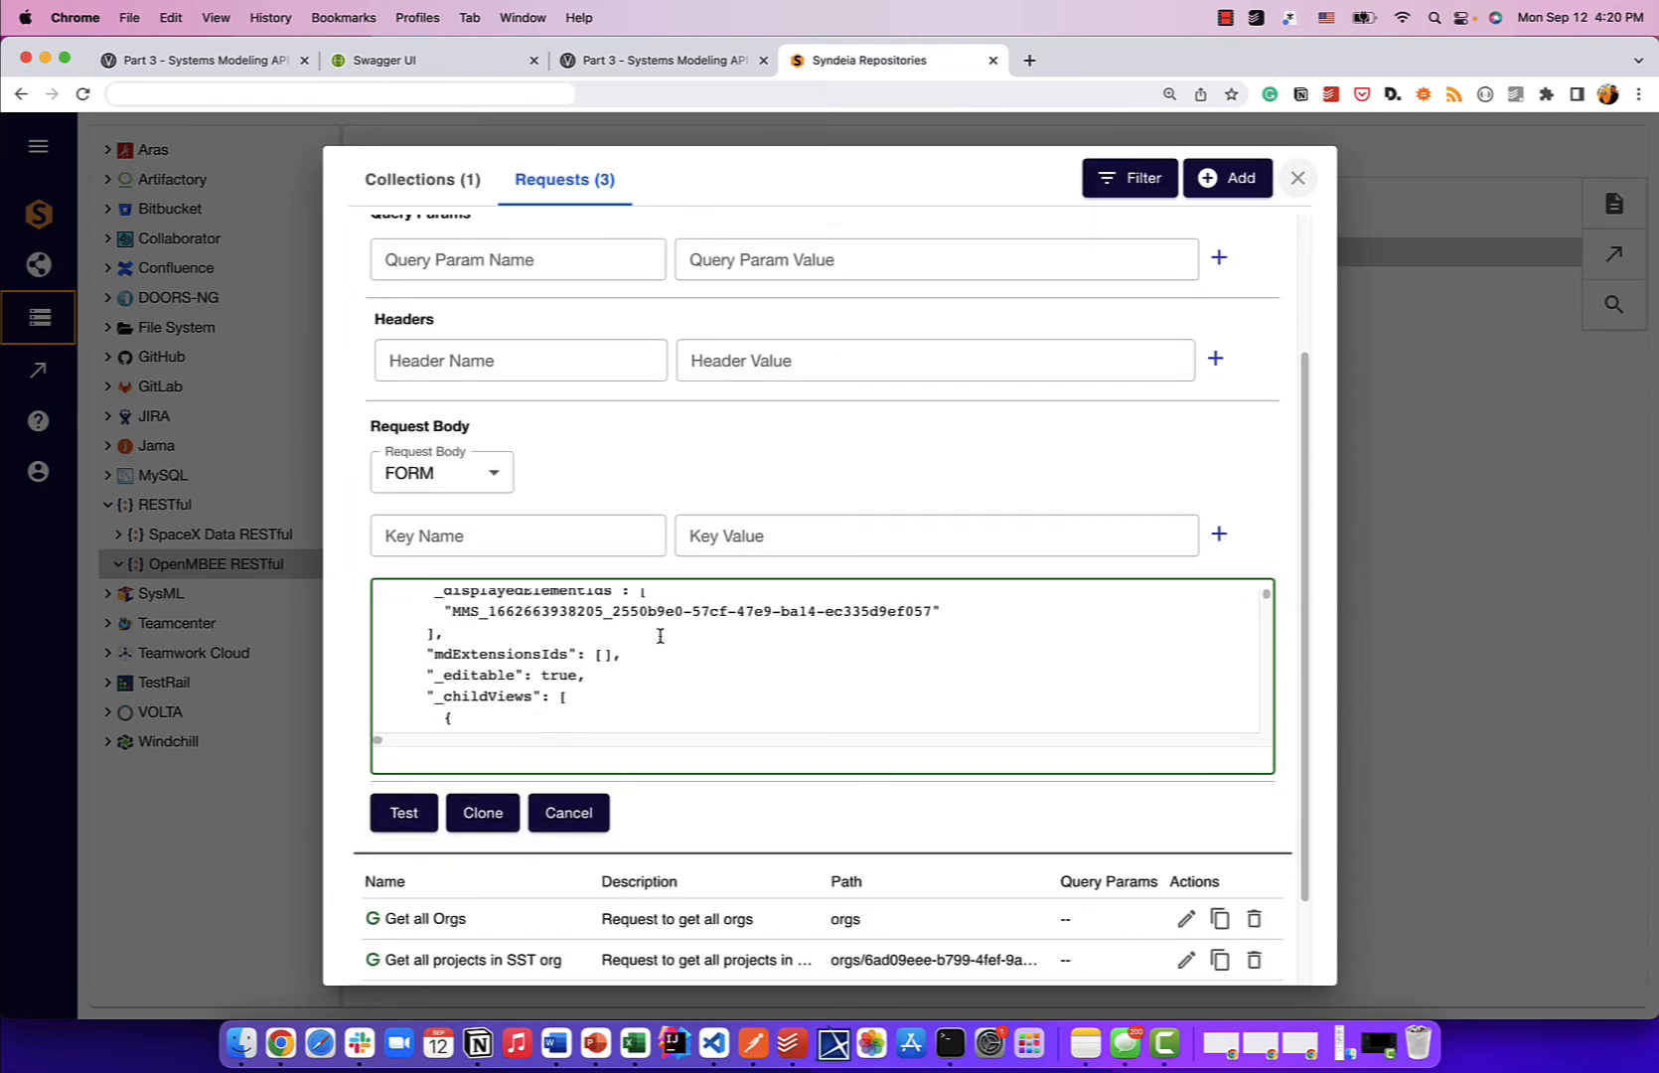
{"action": "scroll", "coordinate": [652, 643], "scroll_direction": "down", "scroll_amount": 4}
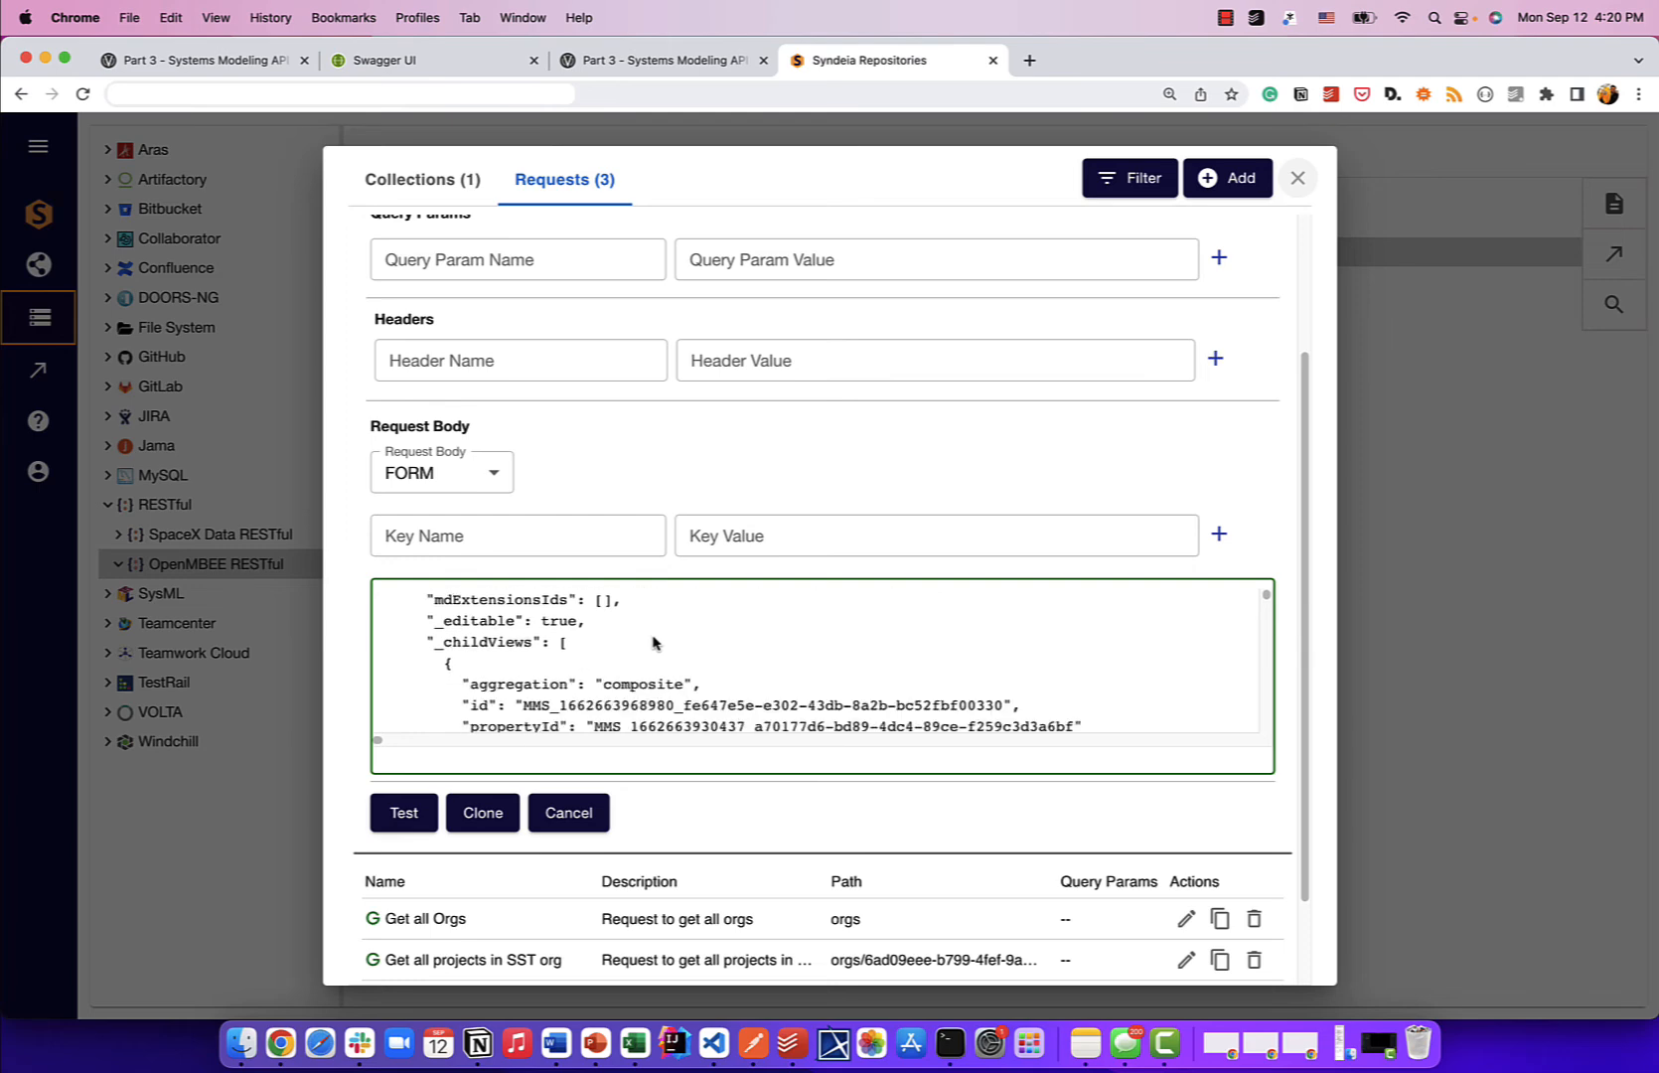
- Save the cloned request, close the requests dialog and refresh the Default RESTful Request Collection in the tree
{"action": "left_click", "coordinate": [497, 812]}
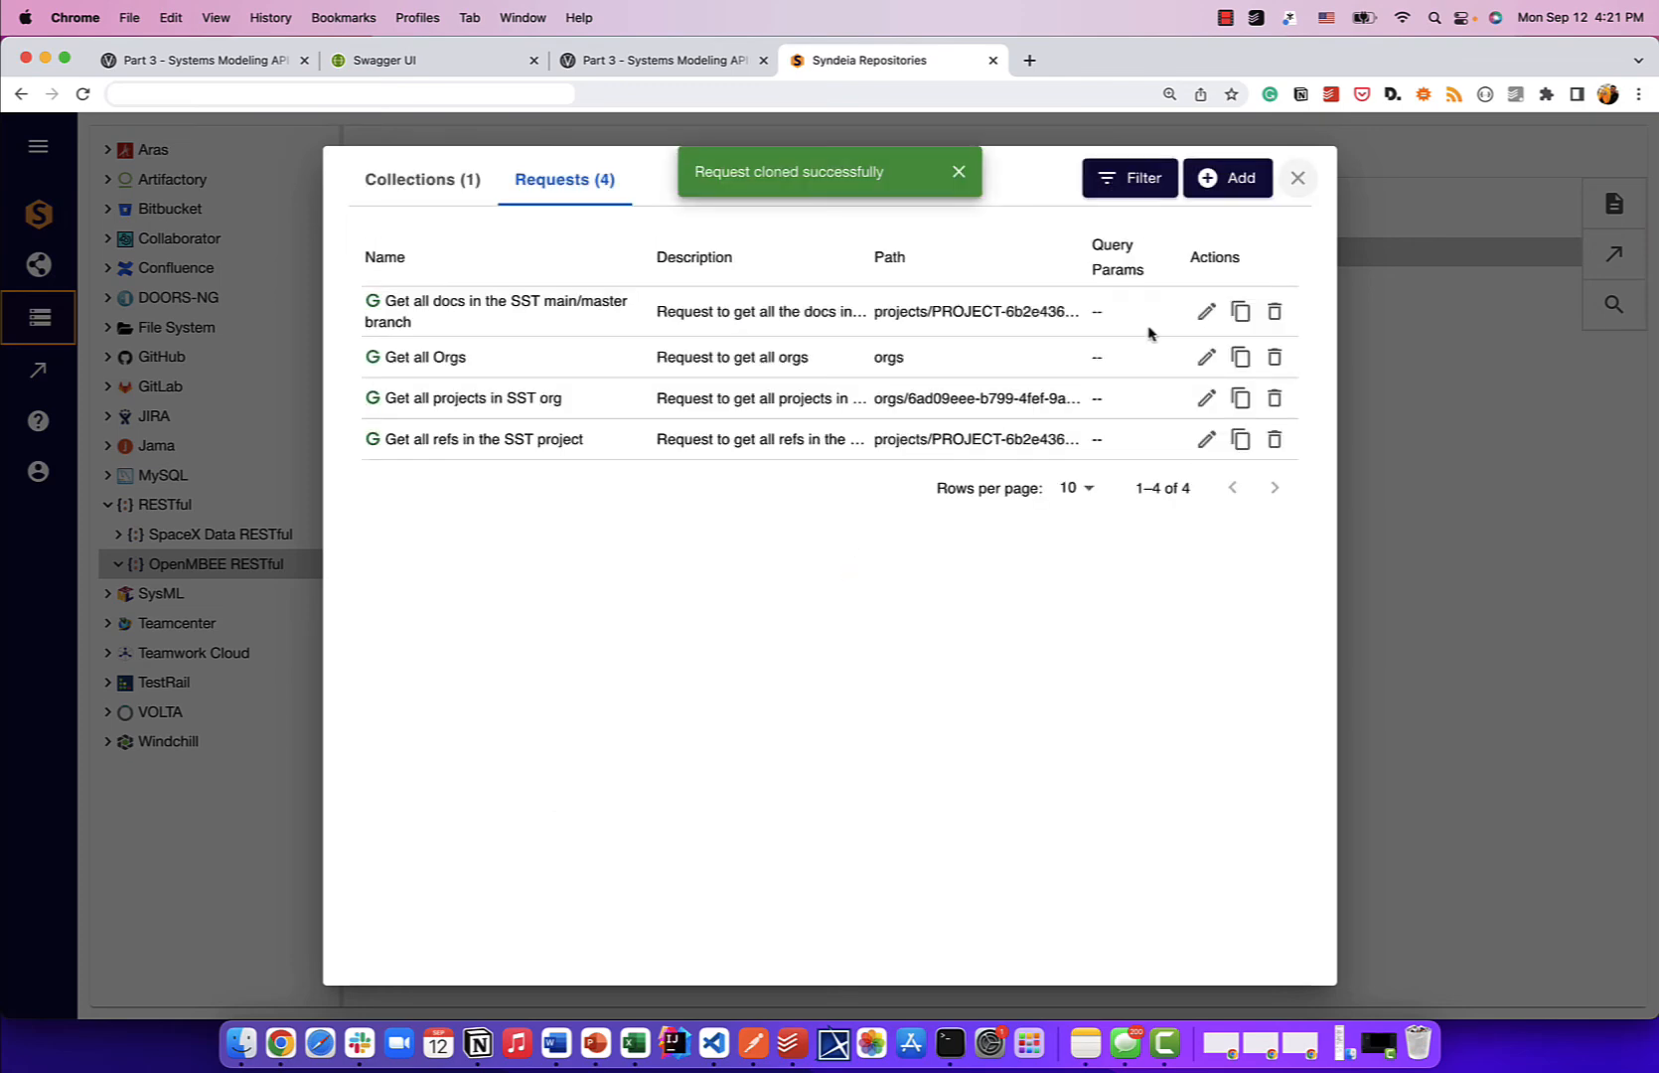
{"action": "left_click", "coordinate": [1299, 179]}
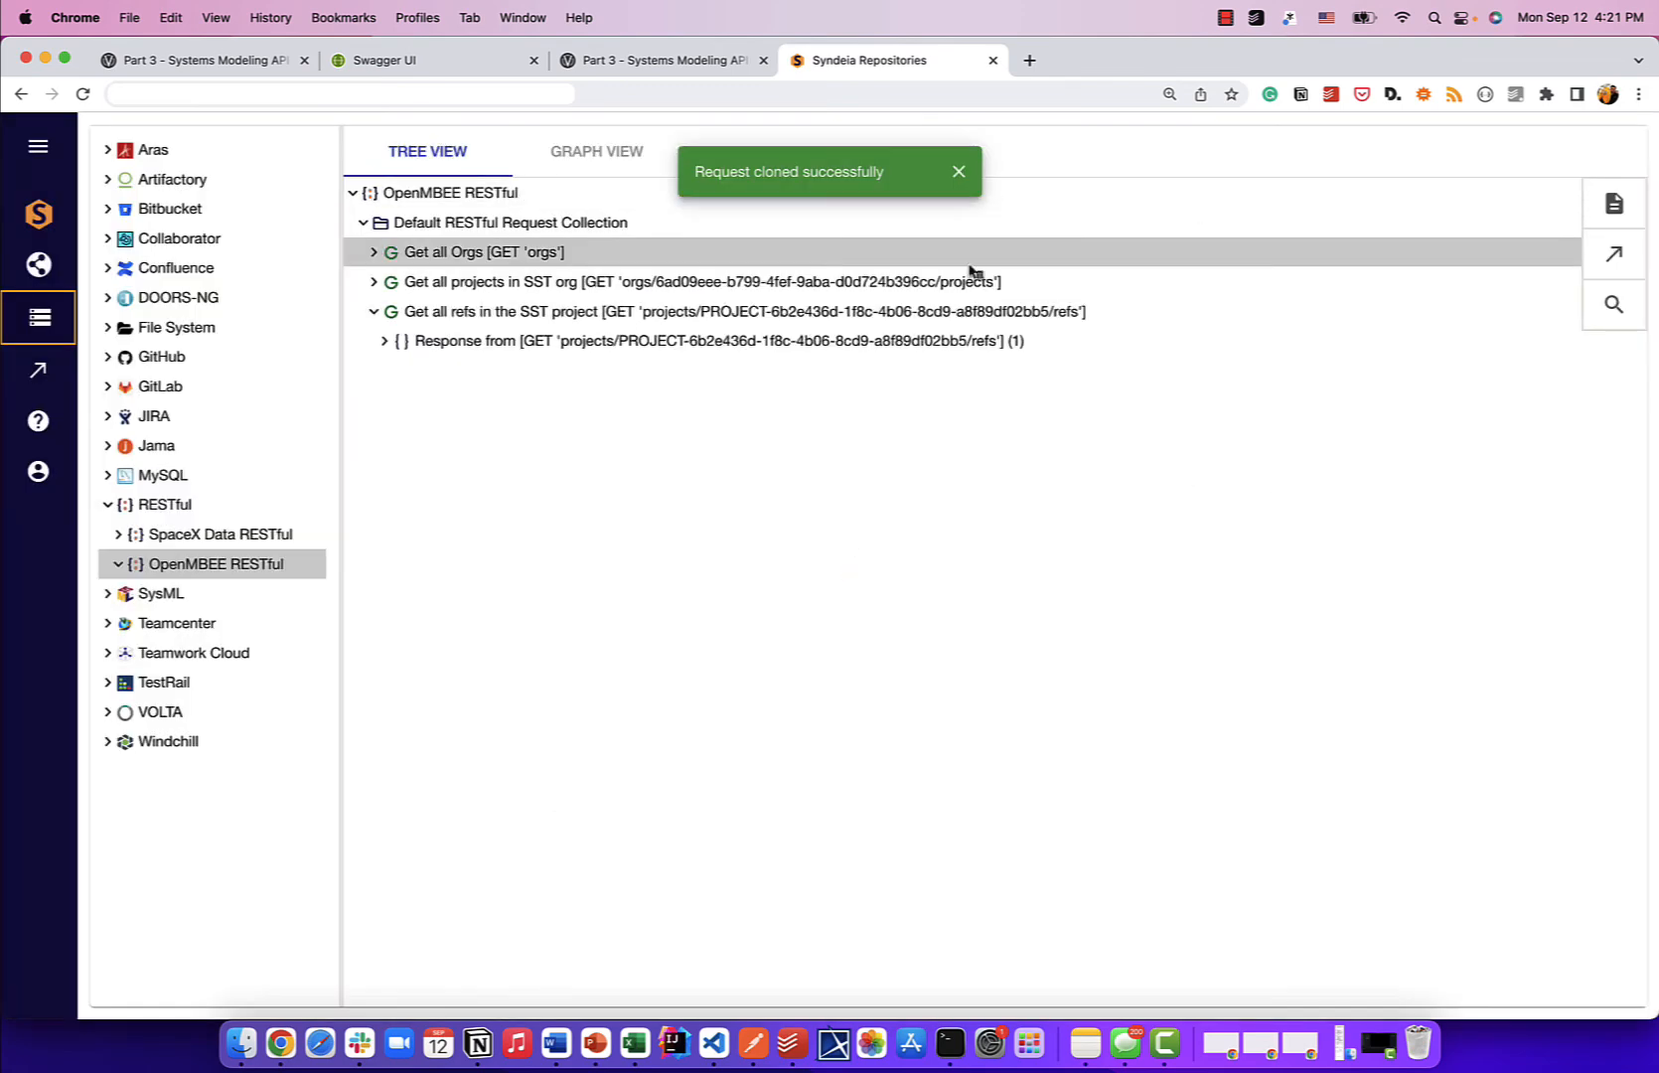
{"action": "left_click", "coordinate": [363, 225]}
{"action": "left_click", "coordinate": [364, 225]}
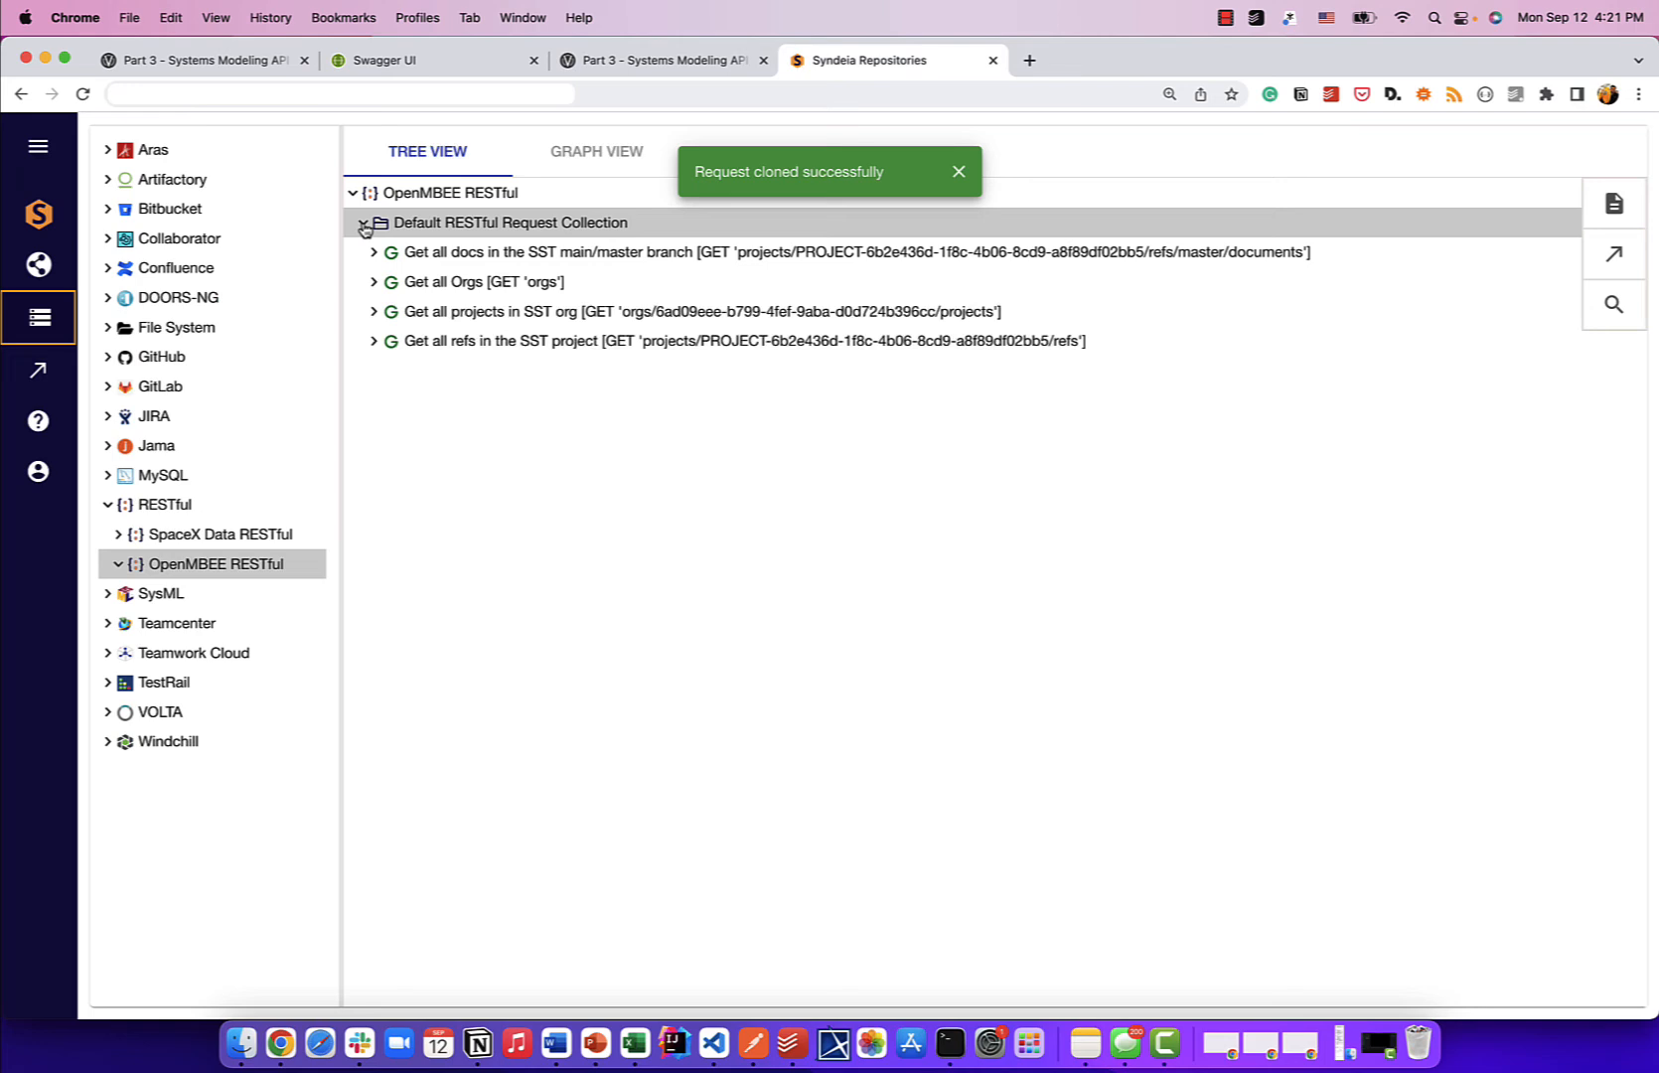
{"action": "left_click", "coordinate": [373, 344]}
{"action": "left_click", "coordinate": [374, 344]}
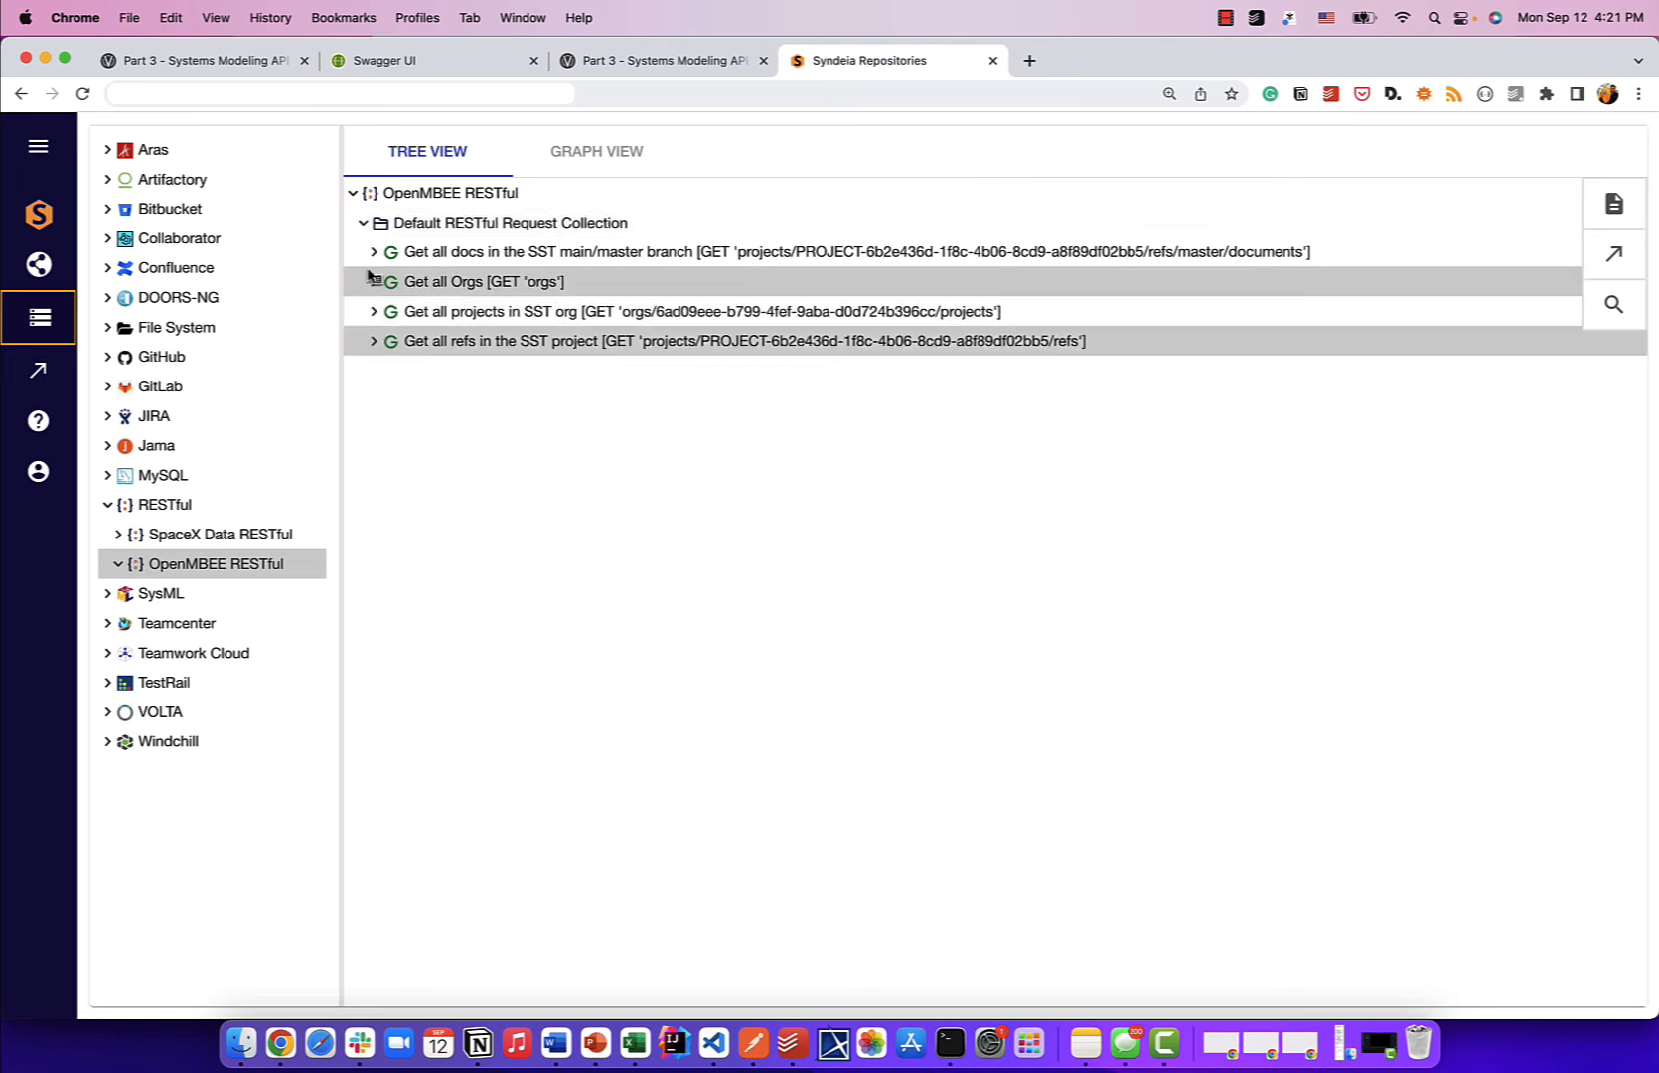
- Expand "Get all docs in the SST main/master branch" and its response to list the entries under documents
{"action": "left_click", "coordinate": [375, 251]}
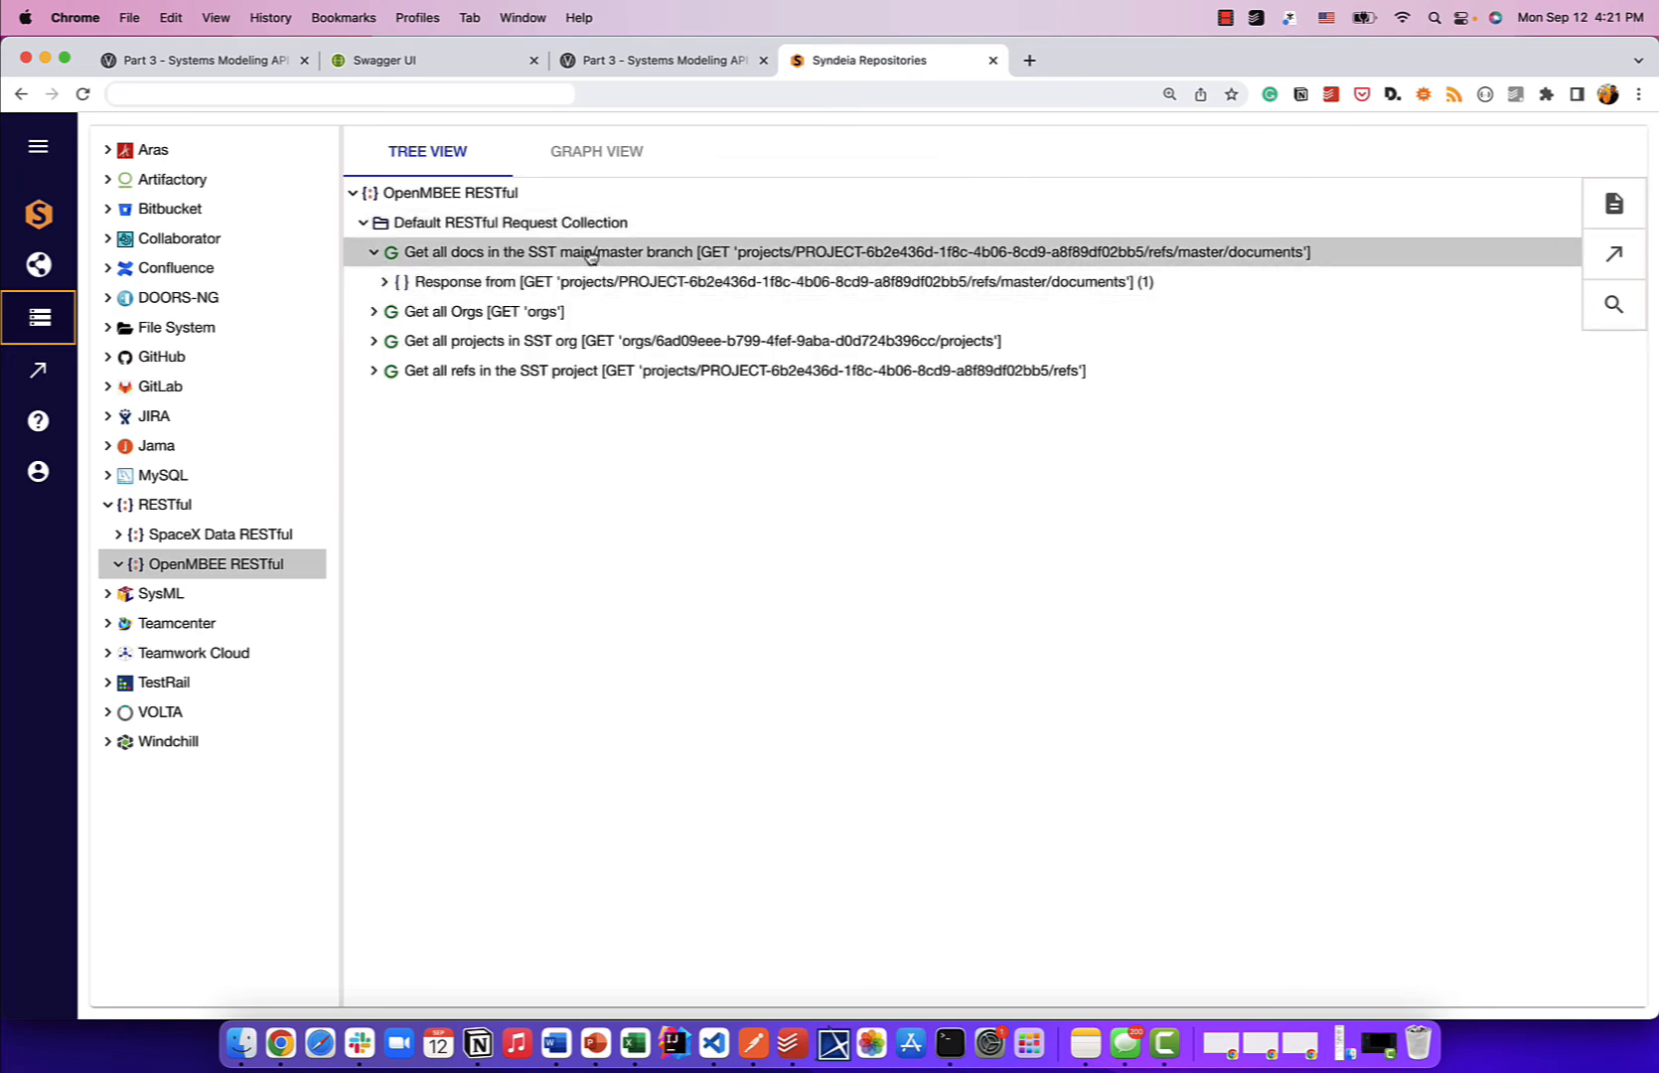
{"action": "left_click", "coordinate": [382, 286]}
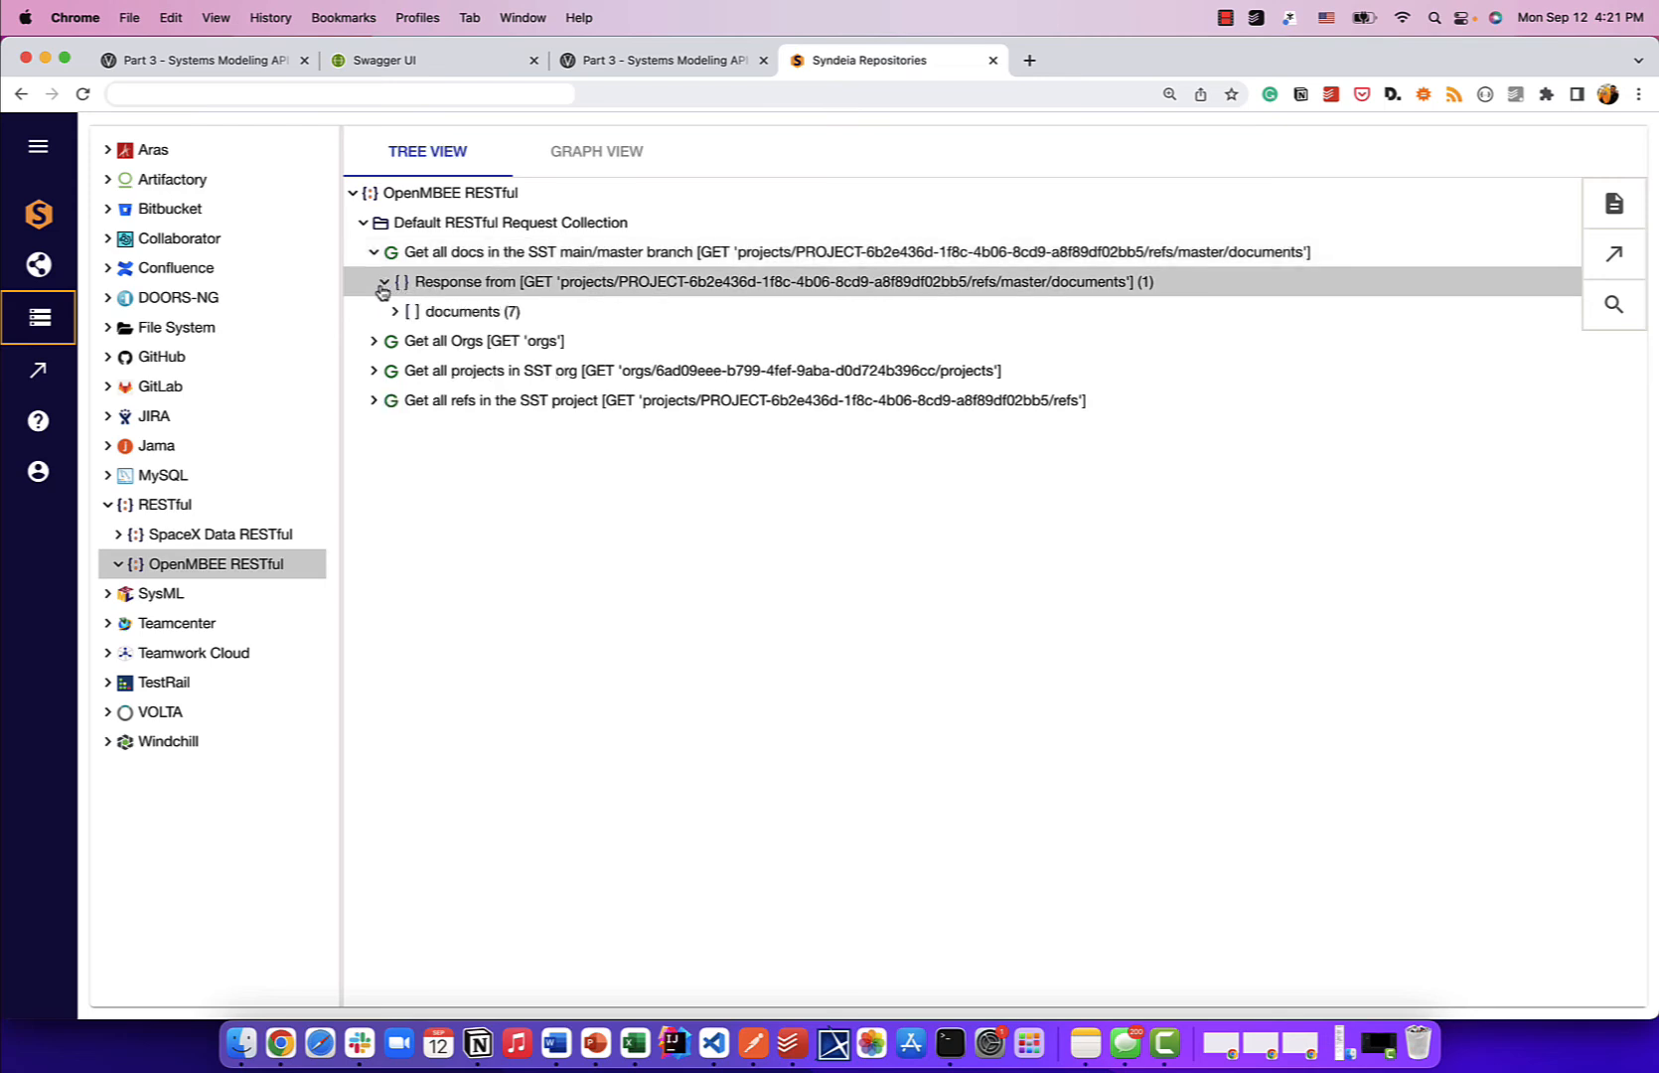
{"action": "left_click", "coordinate": [394, 311]}
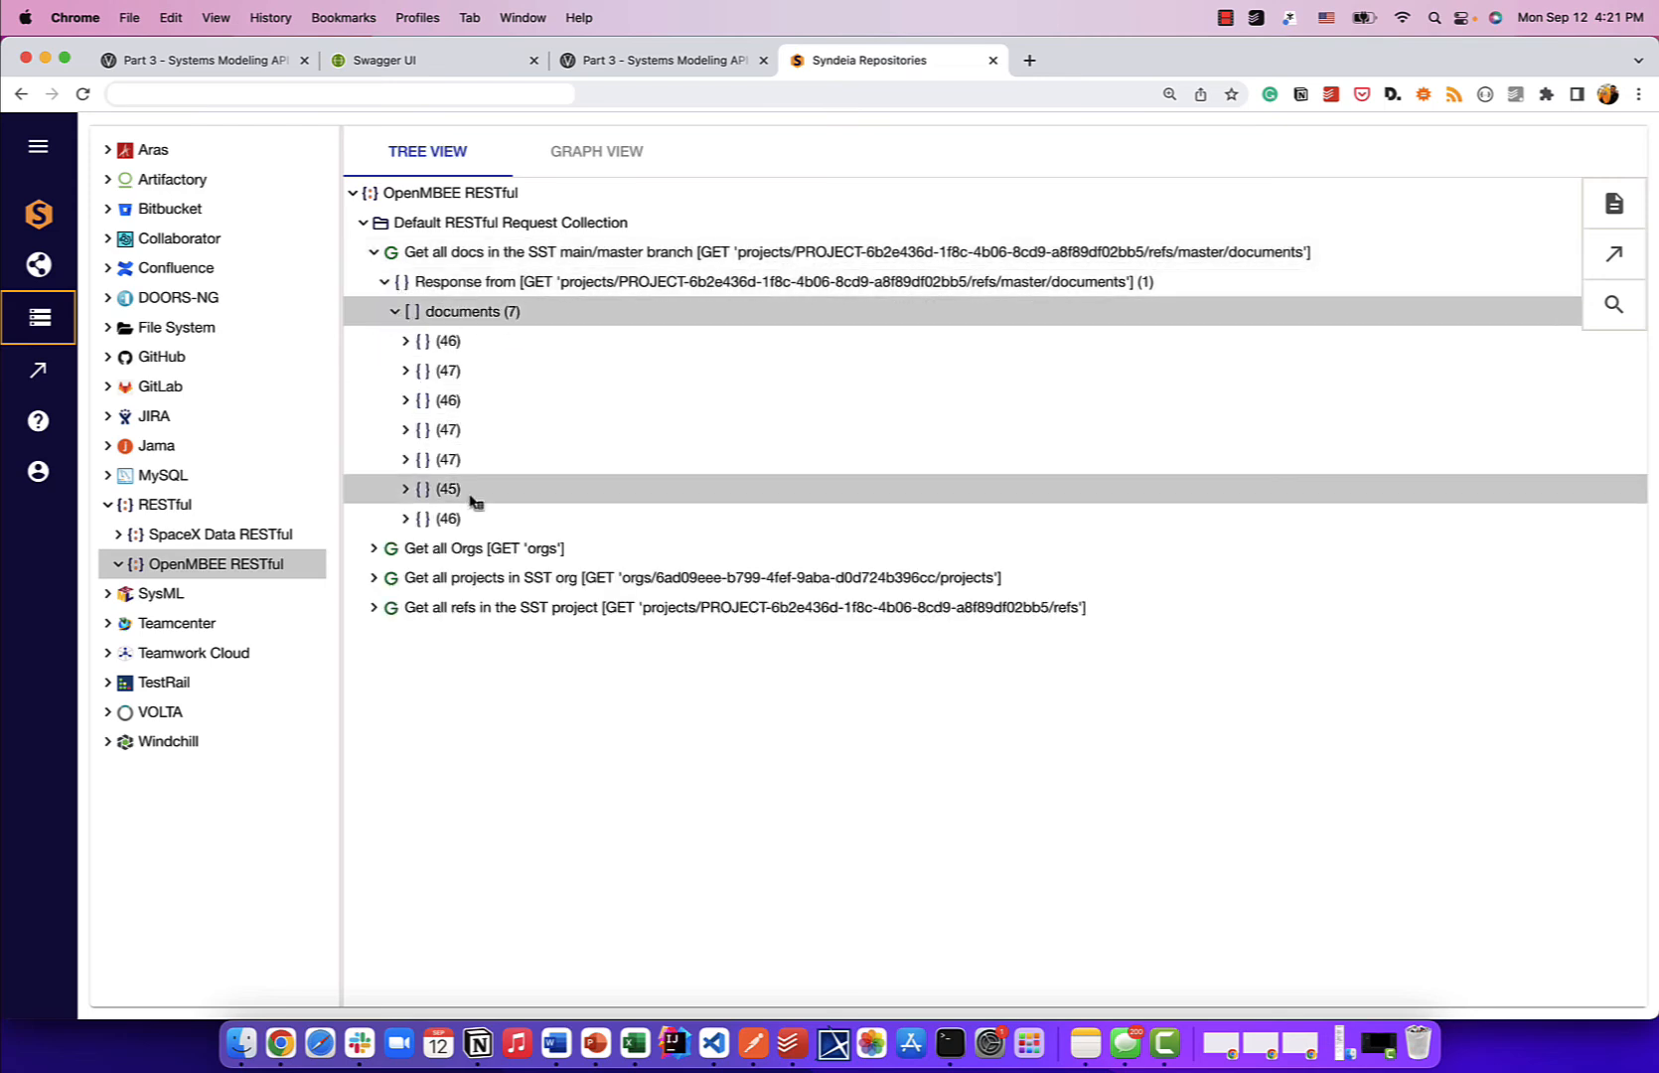
- Switch to View Editor, go back to the SST project's document list to compare it, and return to Syndeia Repositories
{"action": "left_click", "coordinate": [237, 64]}
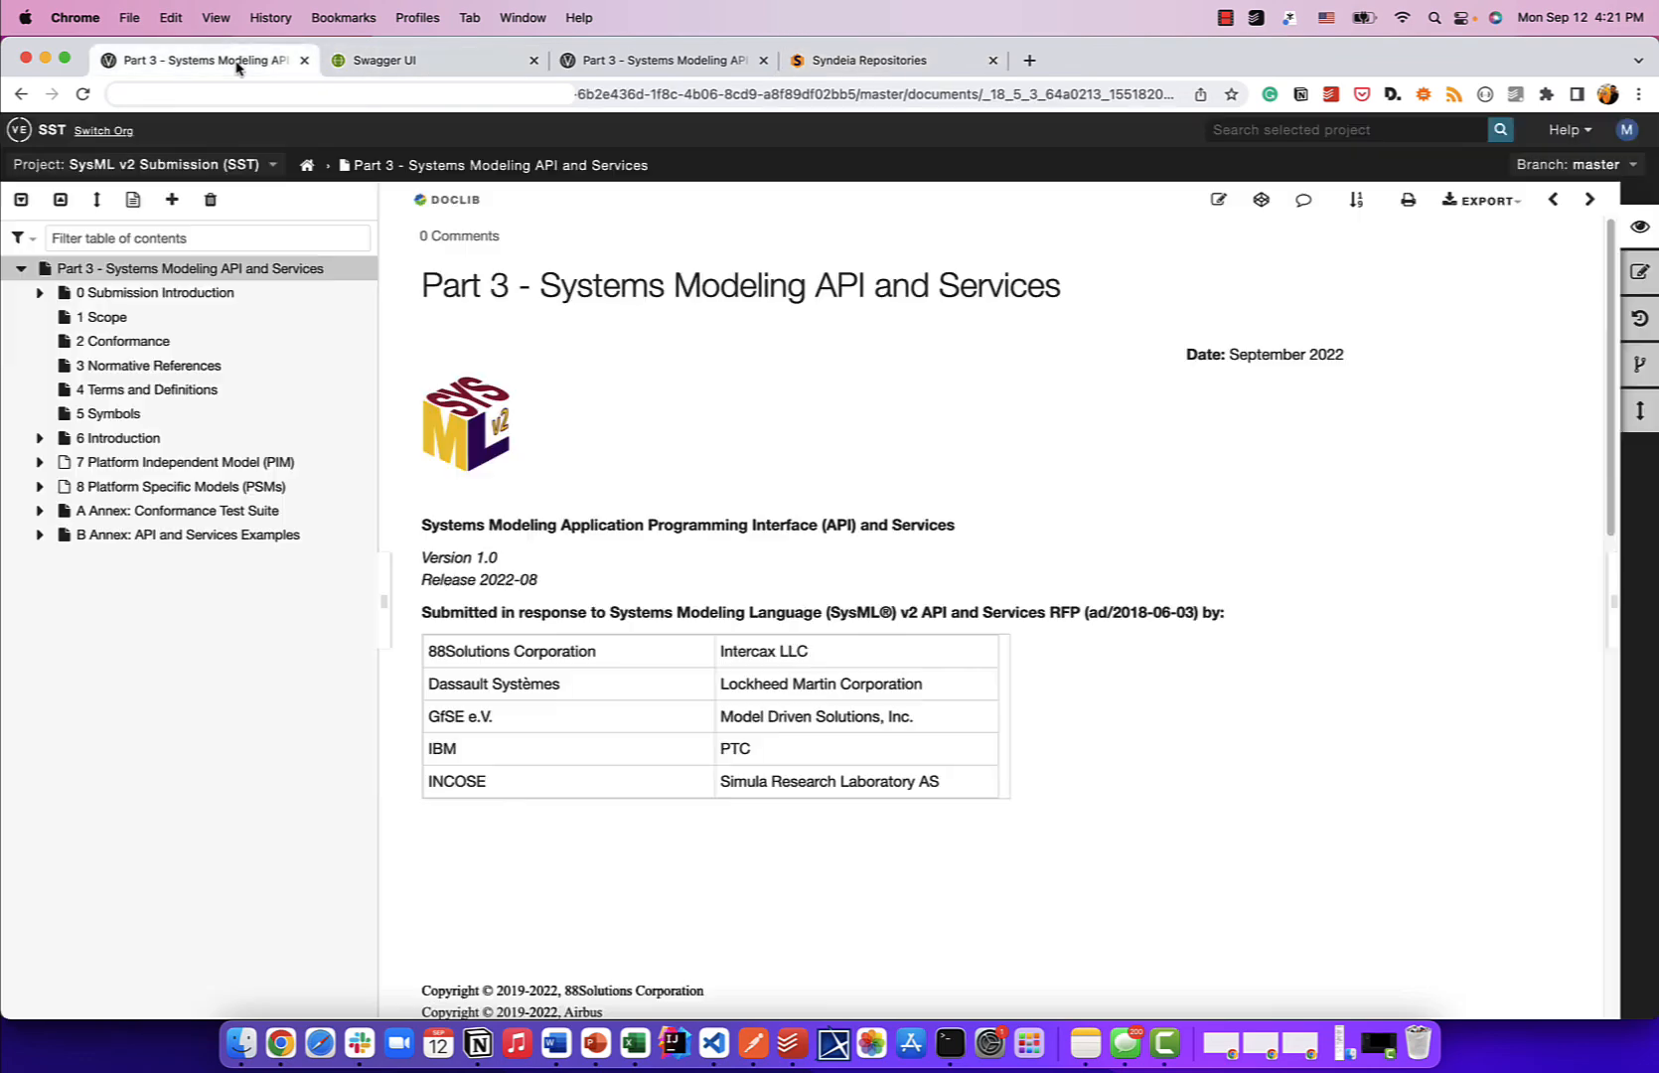
{"action": "left_click", "coordinate": [19, 90]}
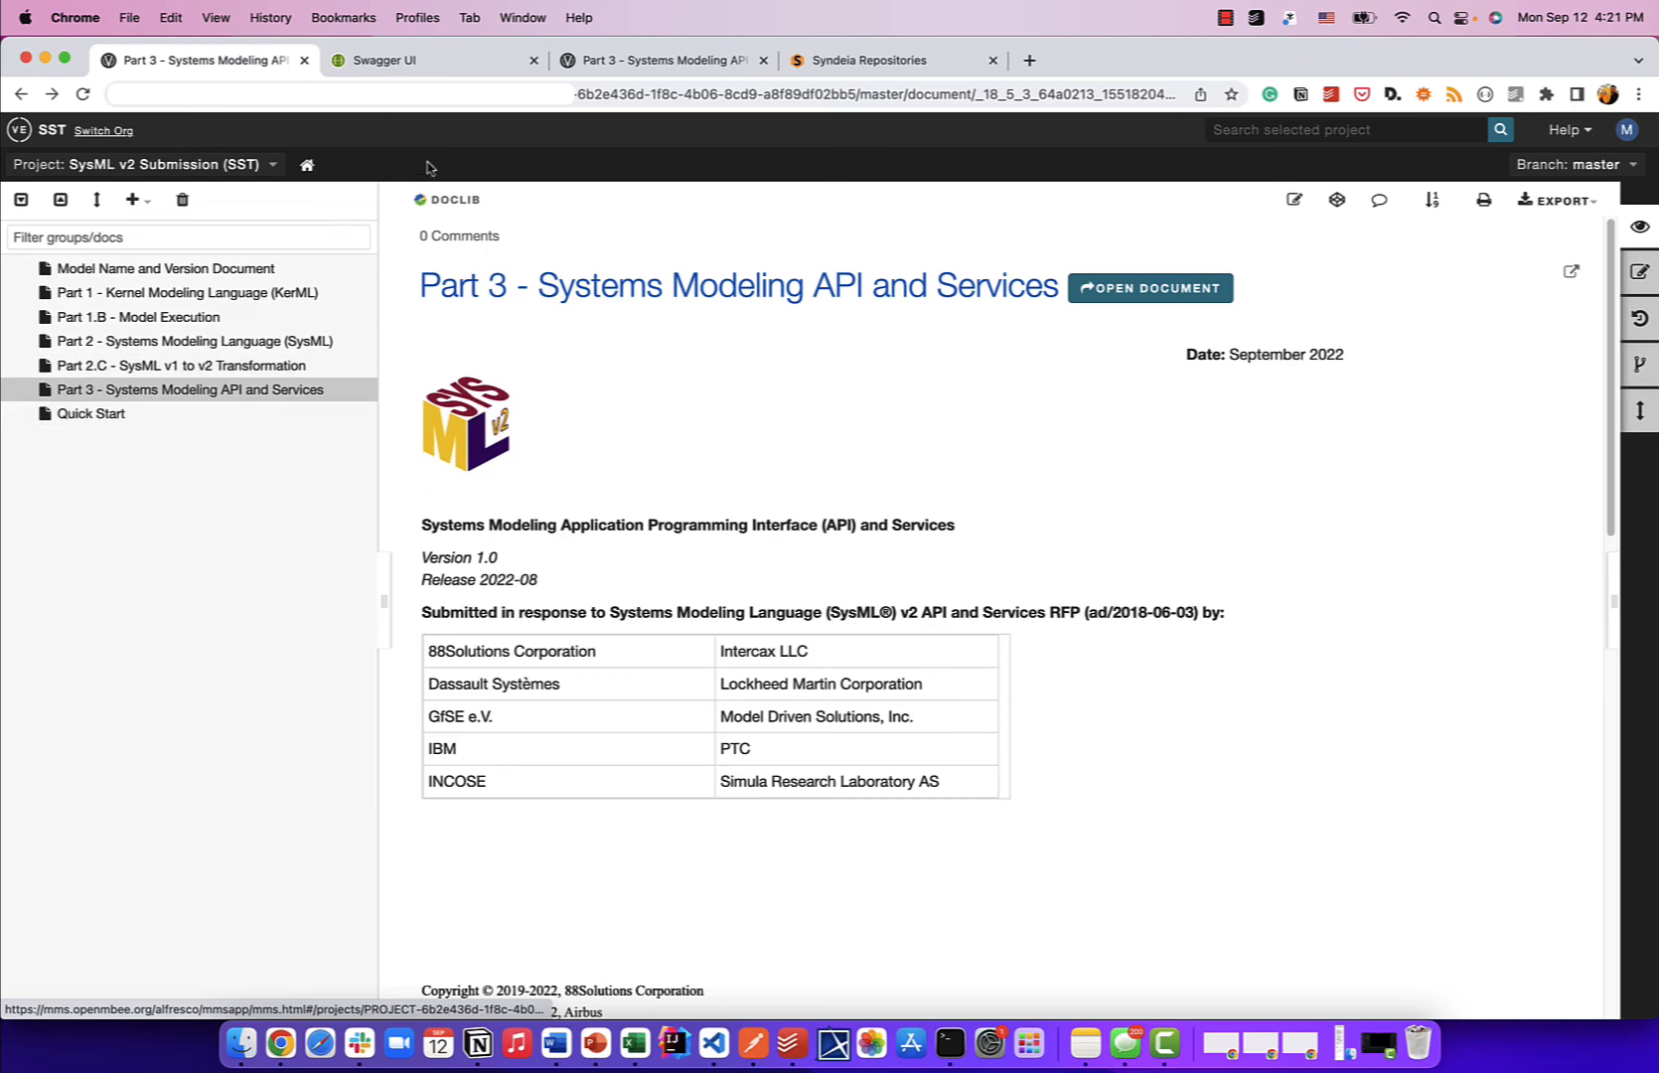
{"action": "left_click", "coordinate": [869, 59]}
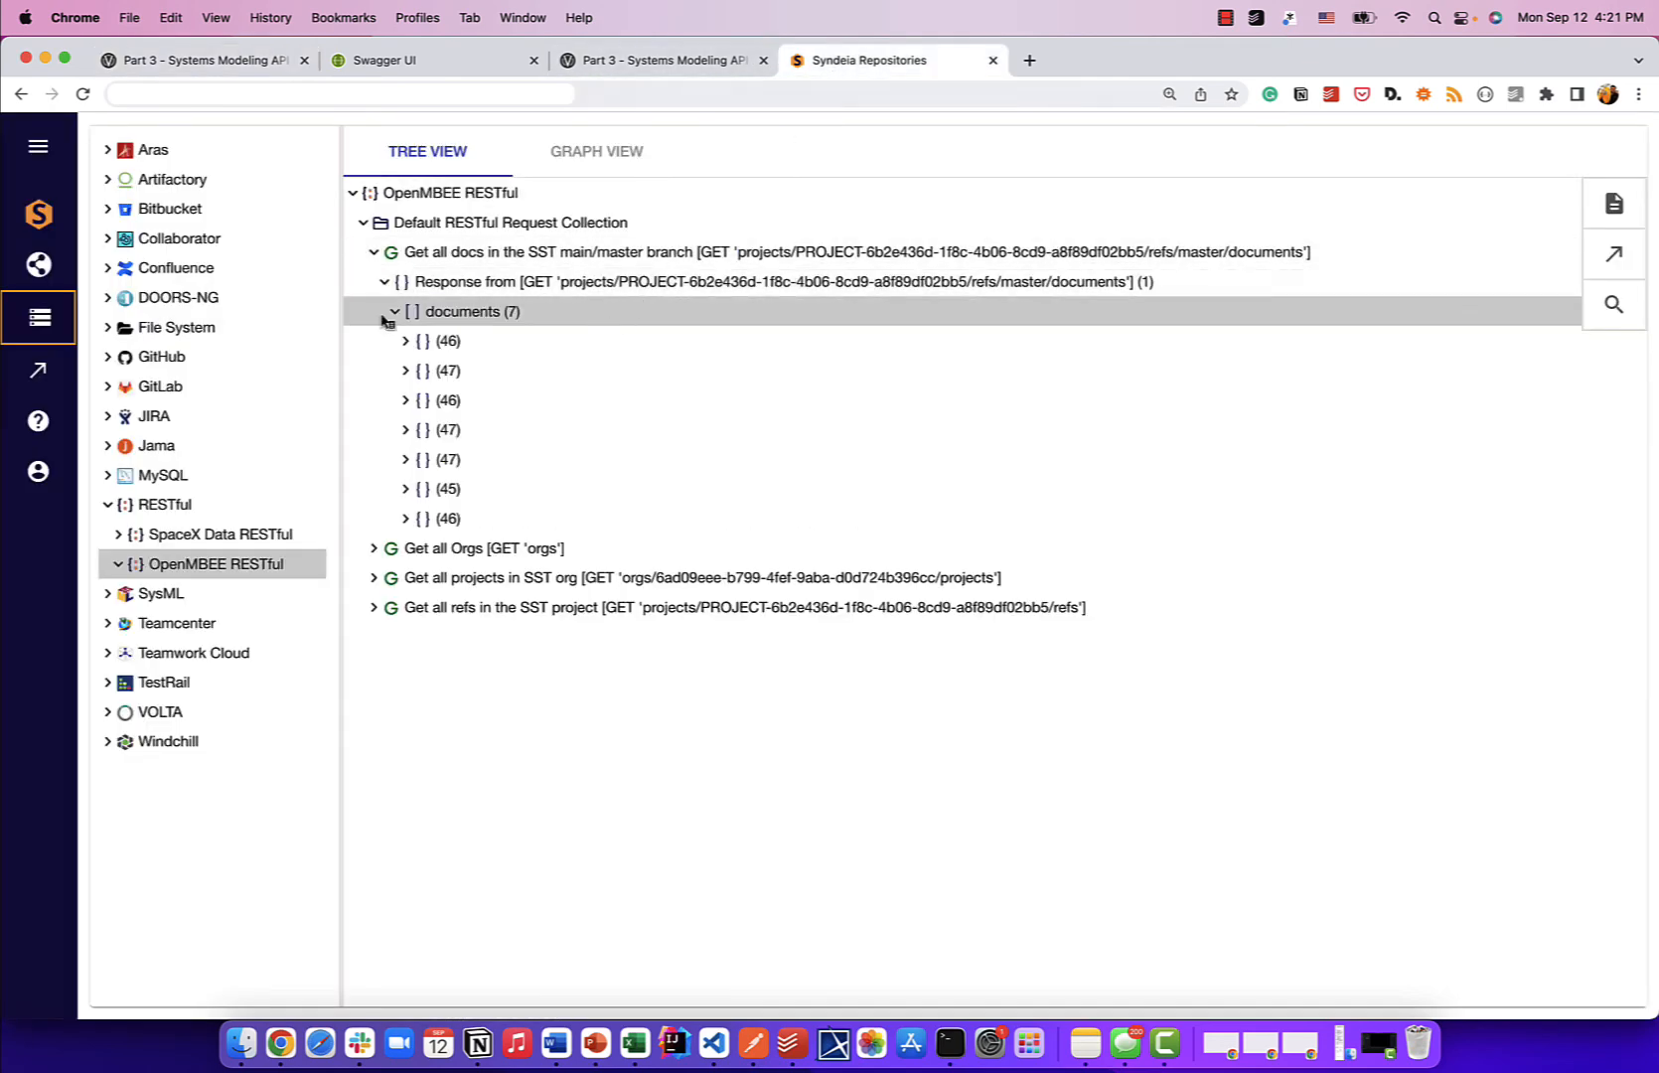
- Inspect the first two document entries in the response and highlight the second one's name, Part 3 - Systems Modeling API and Services
{"action": "left_click", "coordinate": [404, 343]}
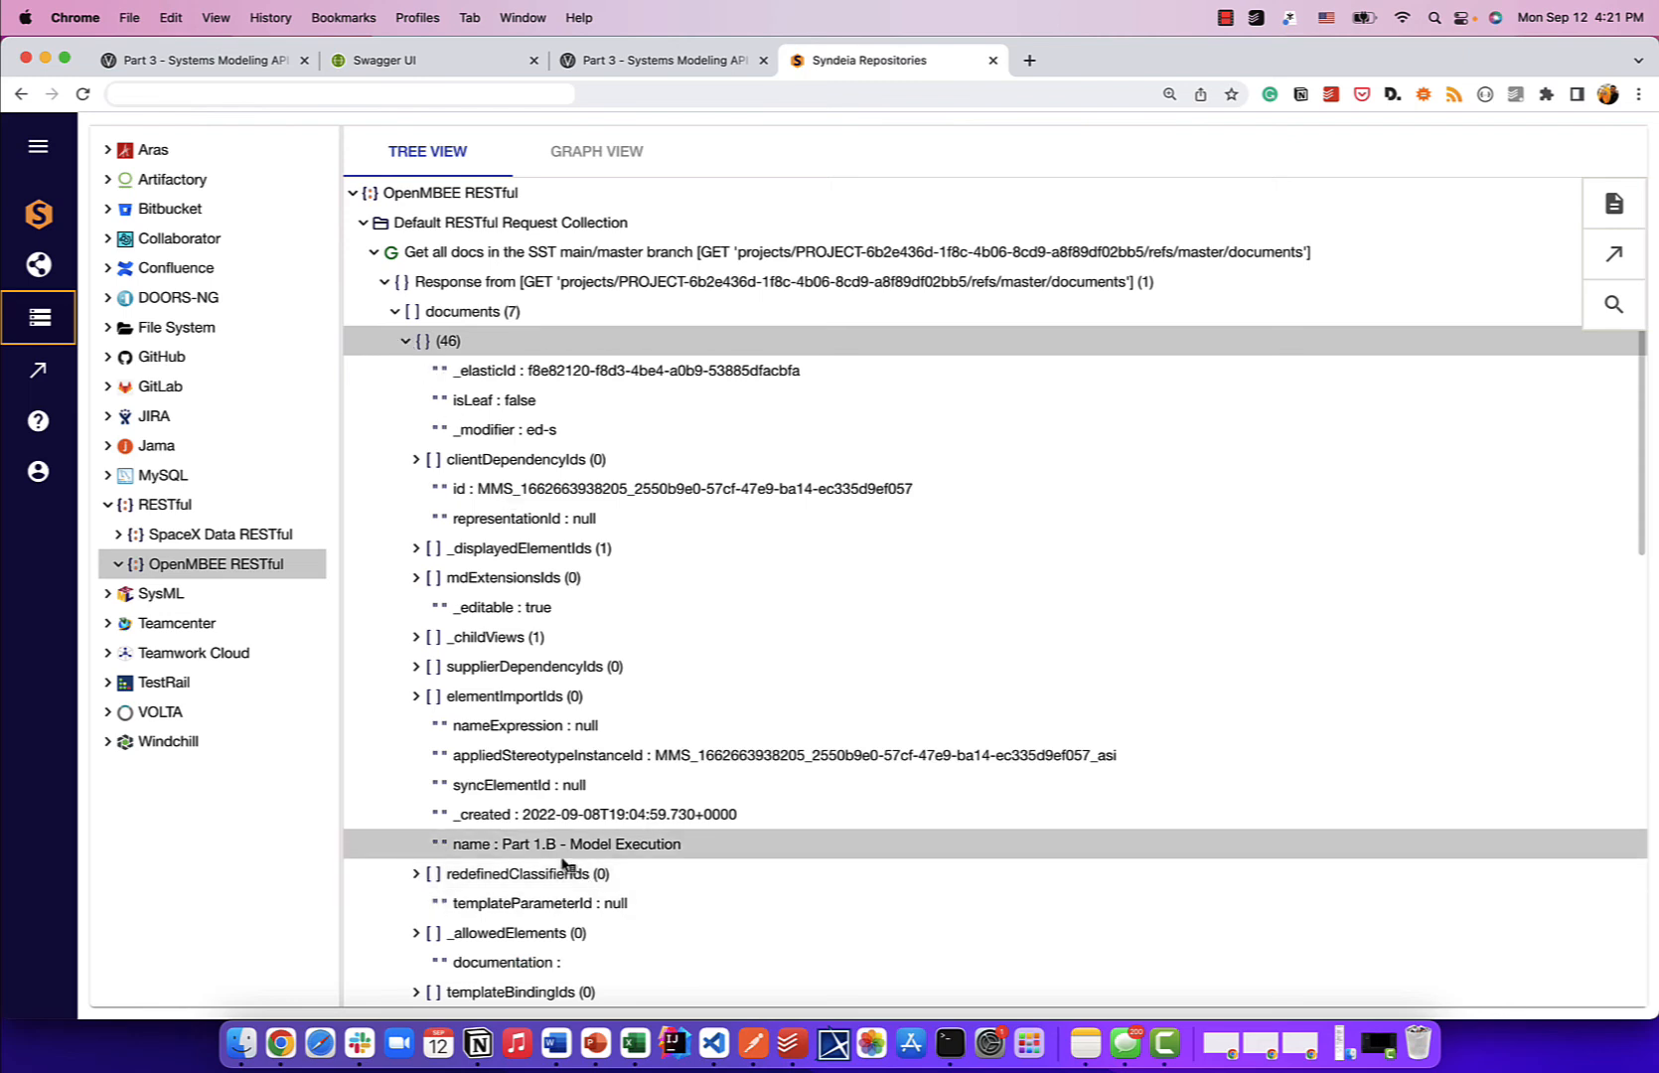
{"action": "left_click", "coordinate": [407, 340]}
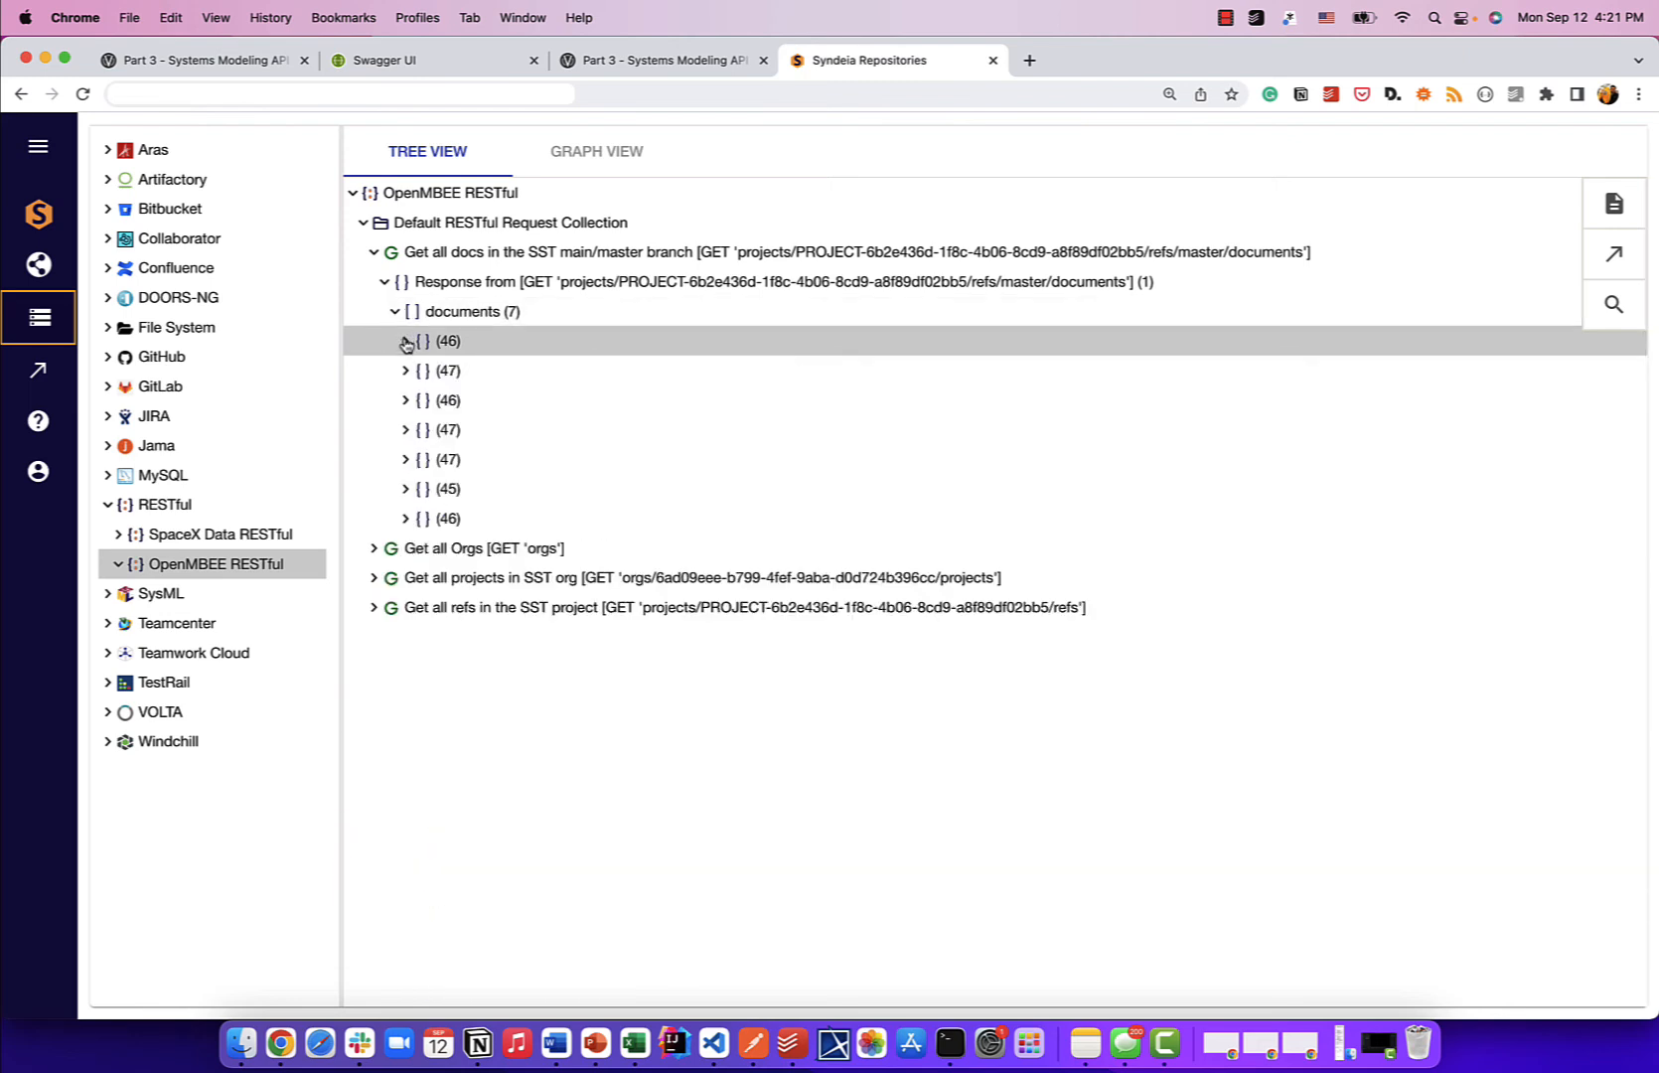
{"action": "left_click", "coordinate": [407, 373]}
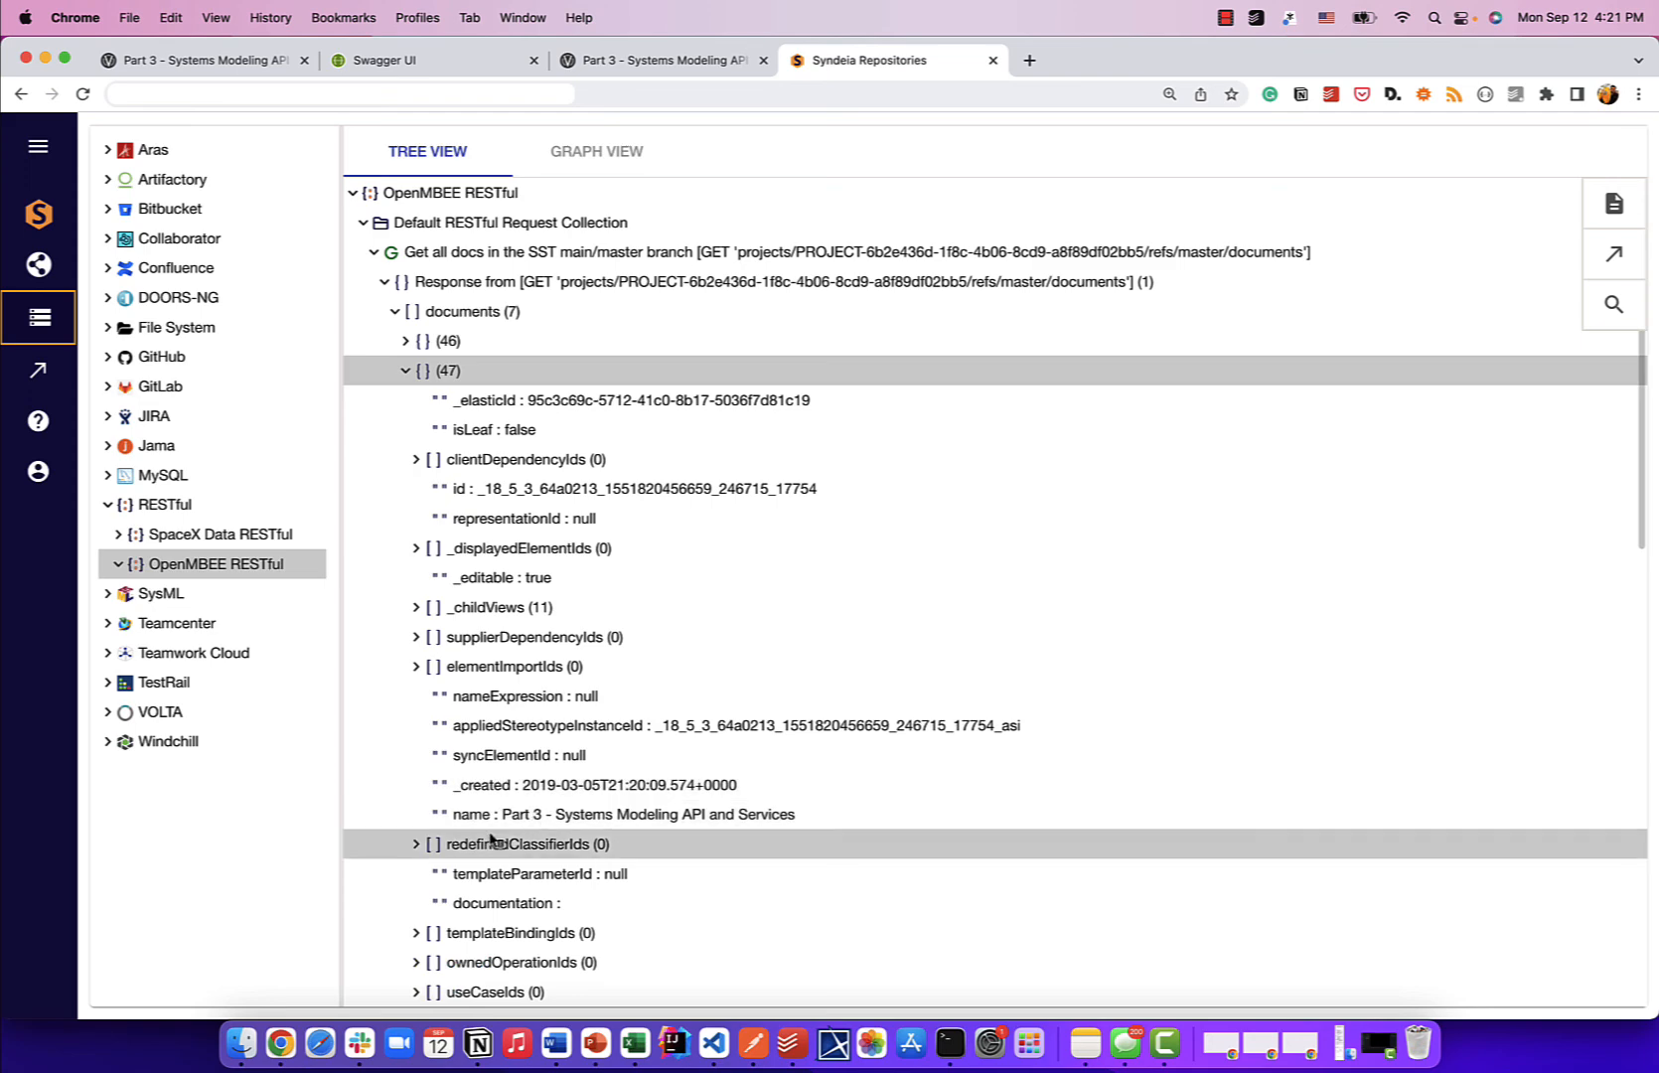
{"action": "triple_click", "coordinate": [608, 824]}
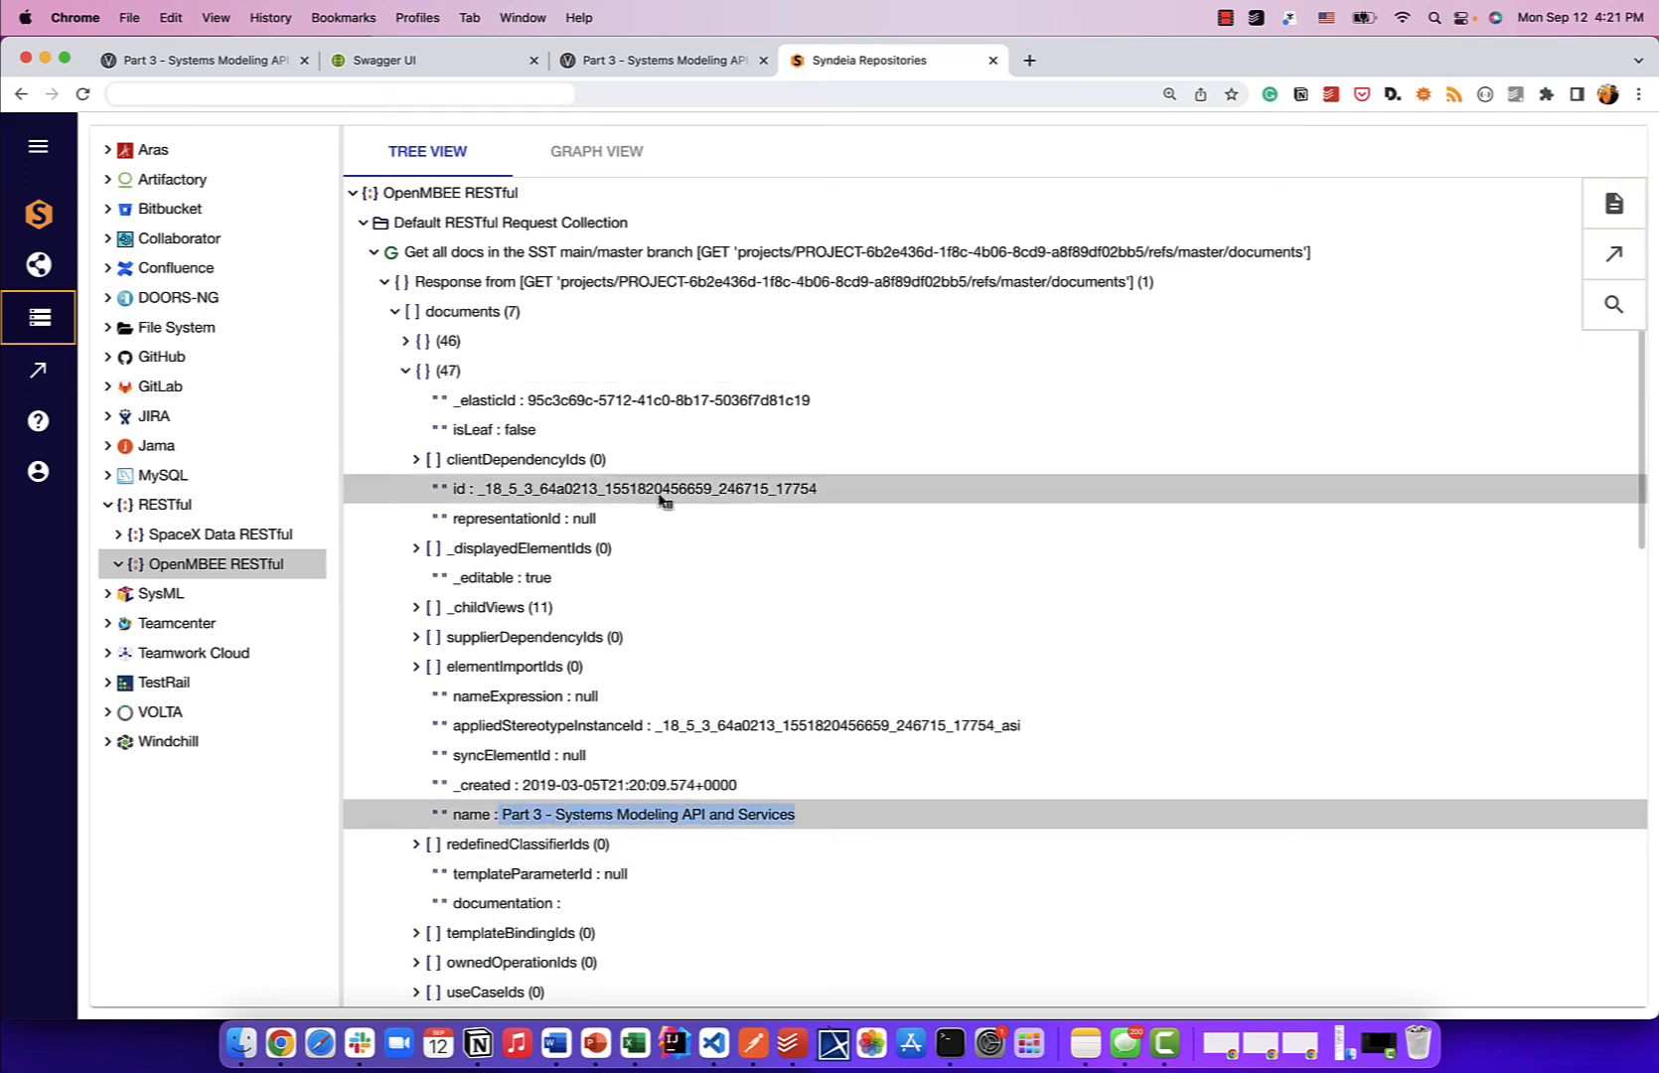
- Open the Part 3 - Systems Modeling API and Services document in View Editor, and return to Syndeia Repositories
{"action": "left_click", "coordinate": [200, 66]}
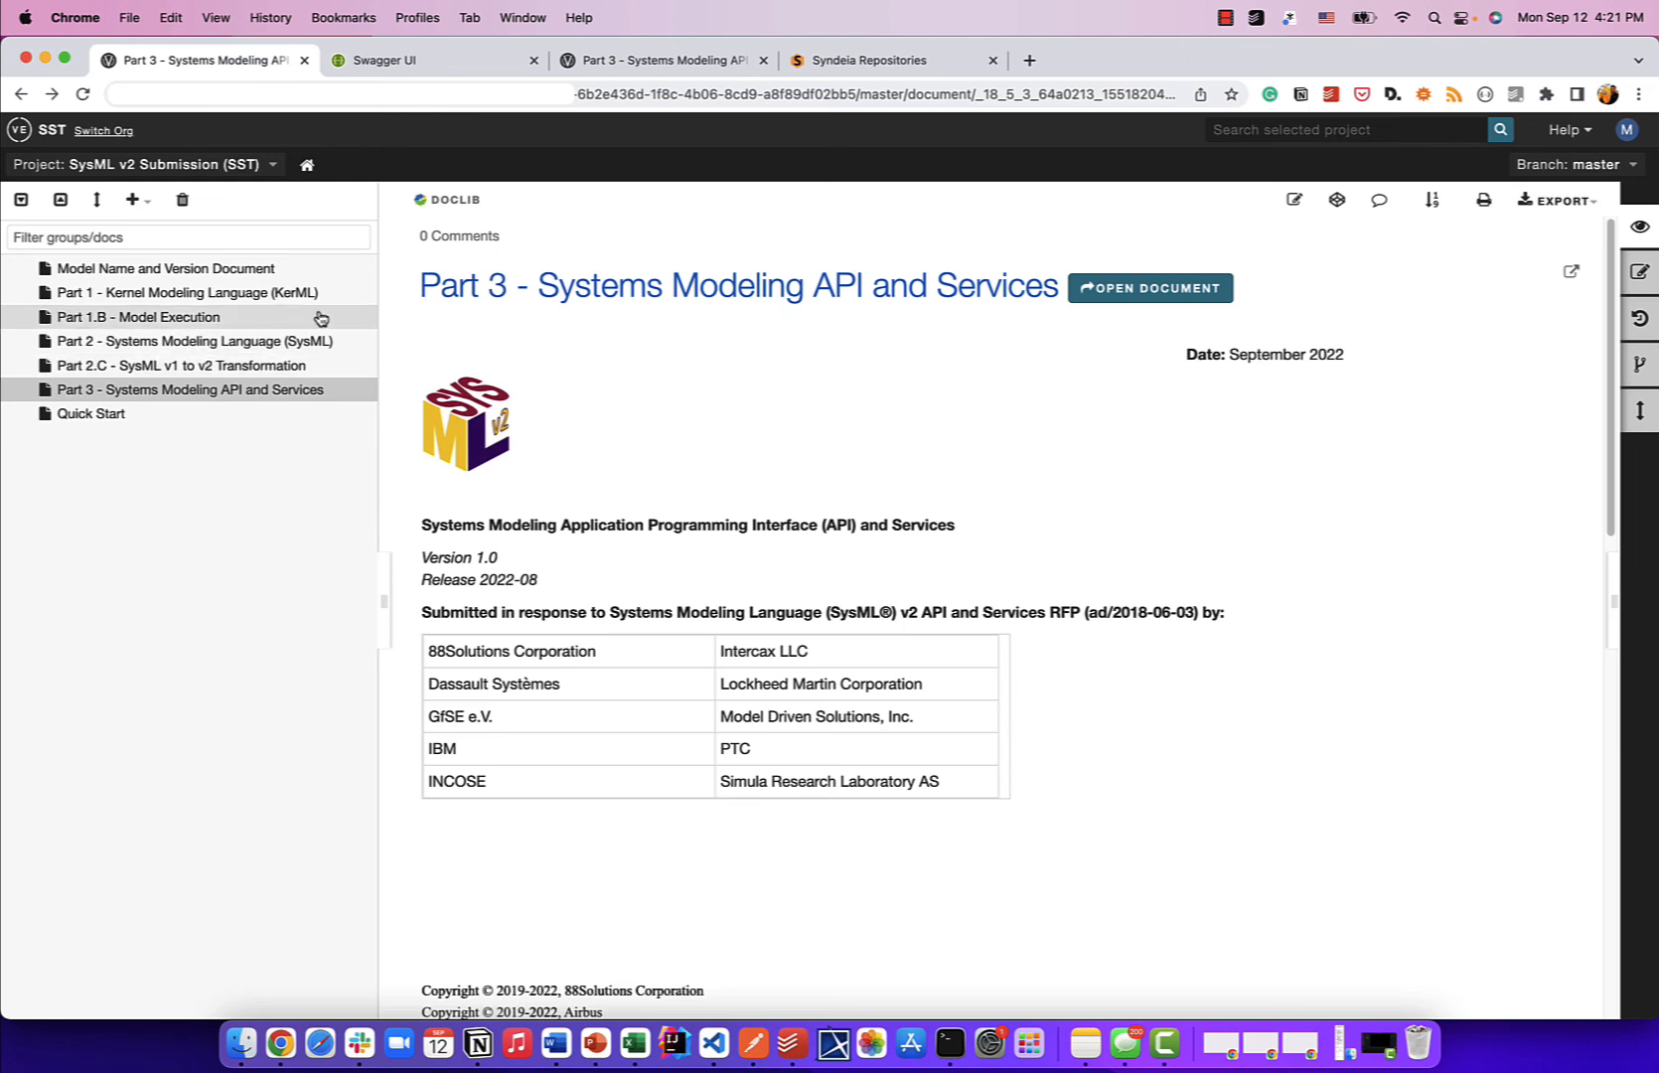
{"action": "left_click", "coordinate": [223, 391]}
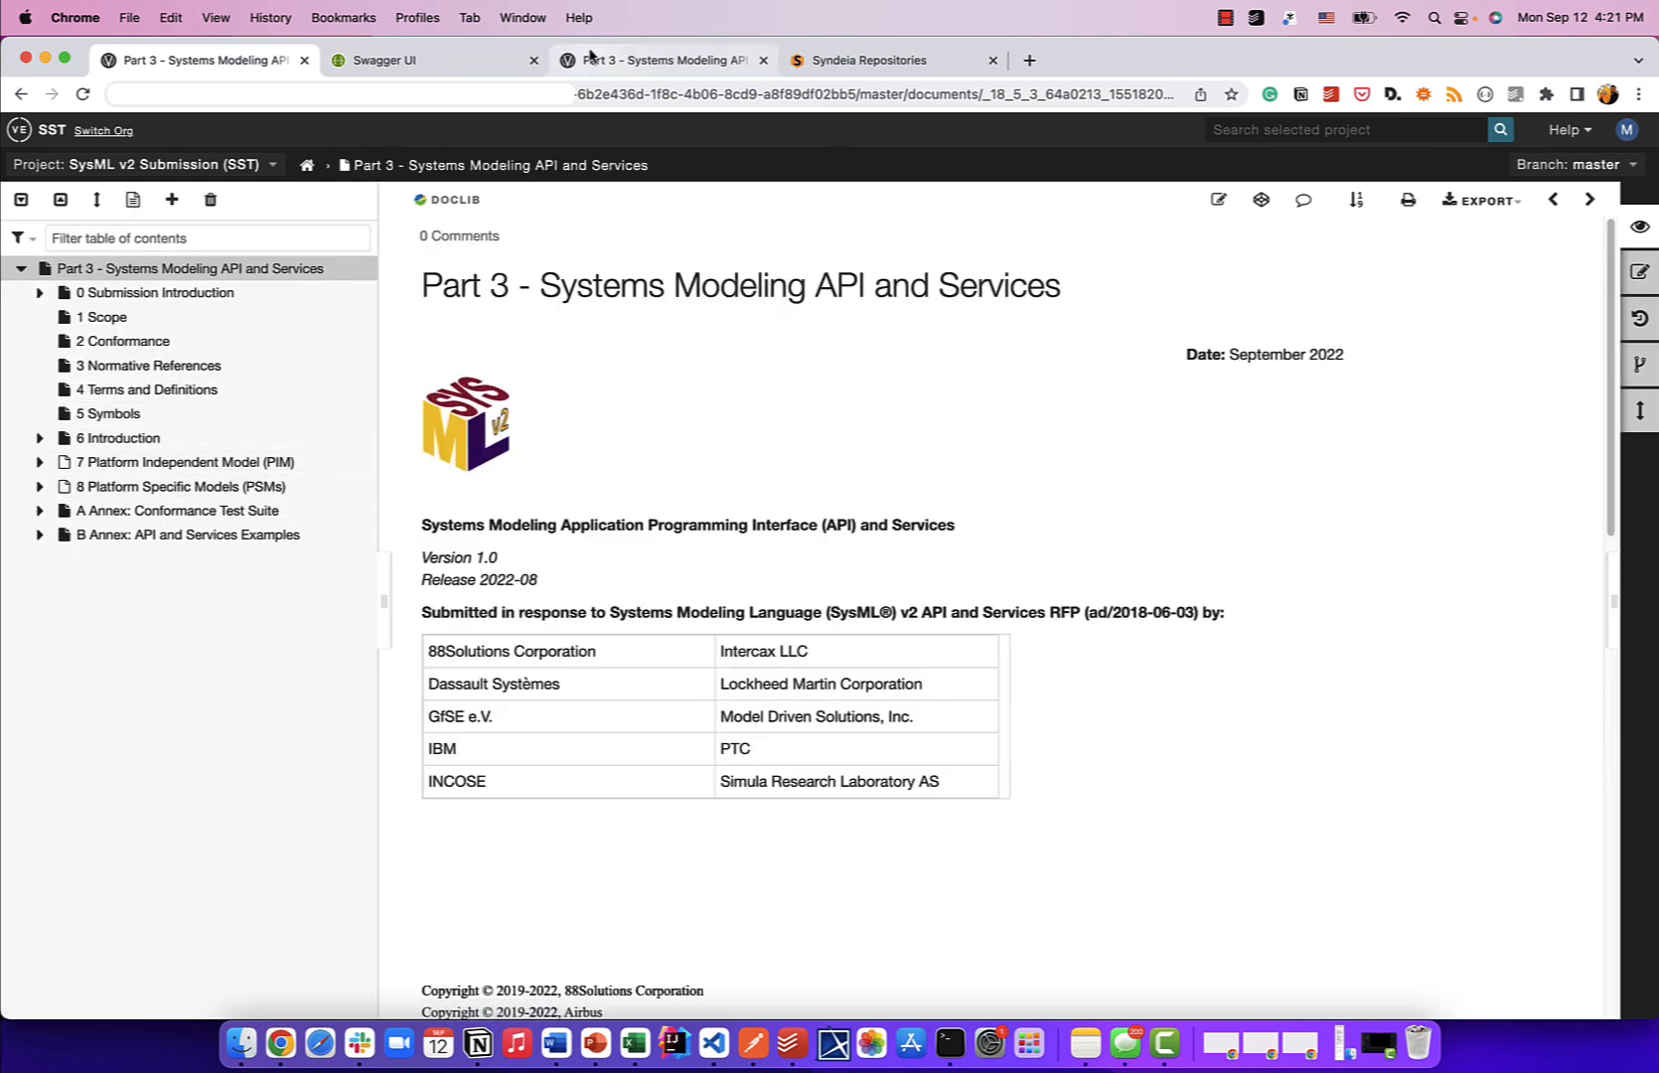
{"action": "left_click", "coordinate": [854, 61]}
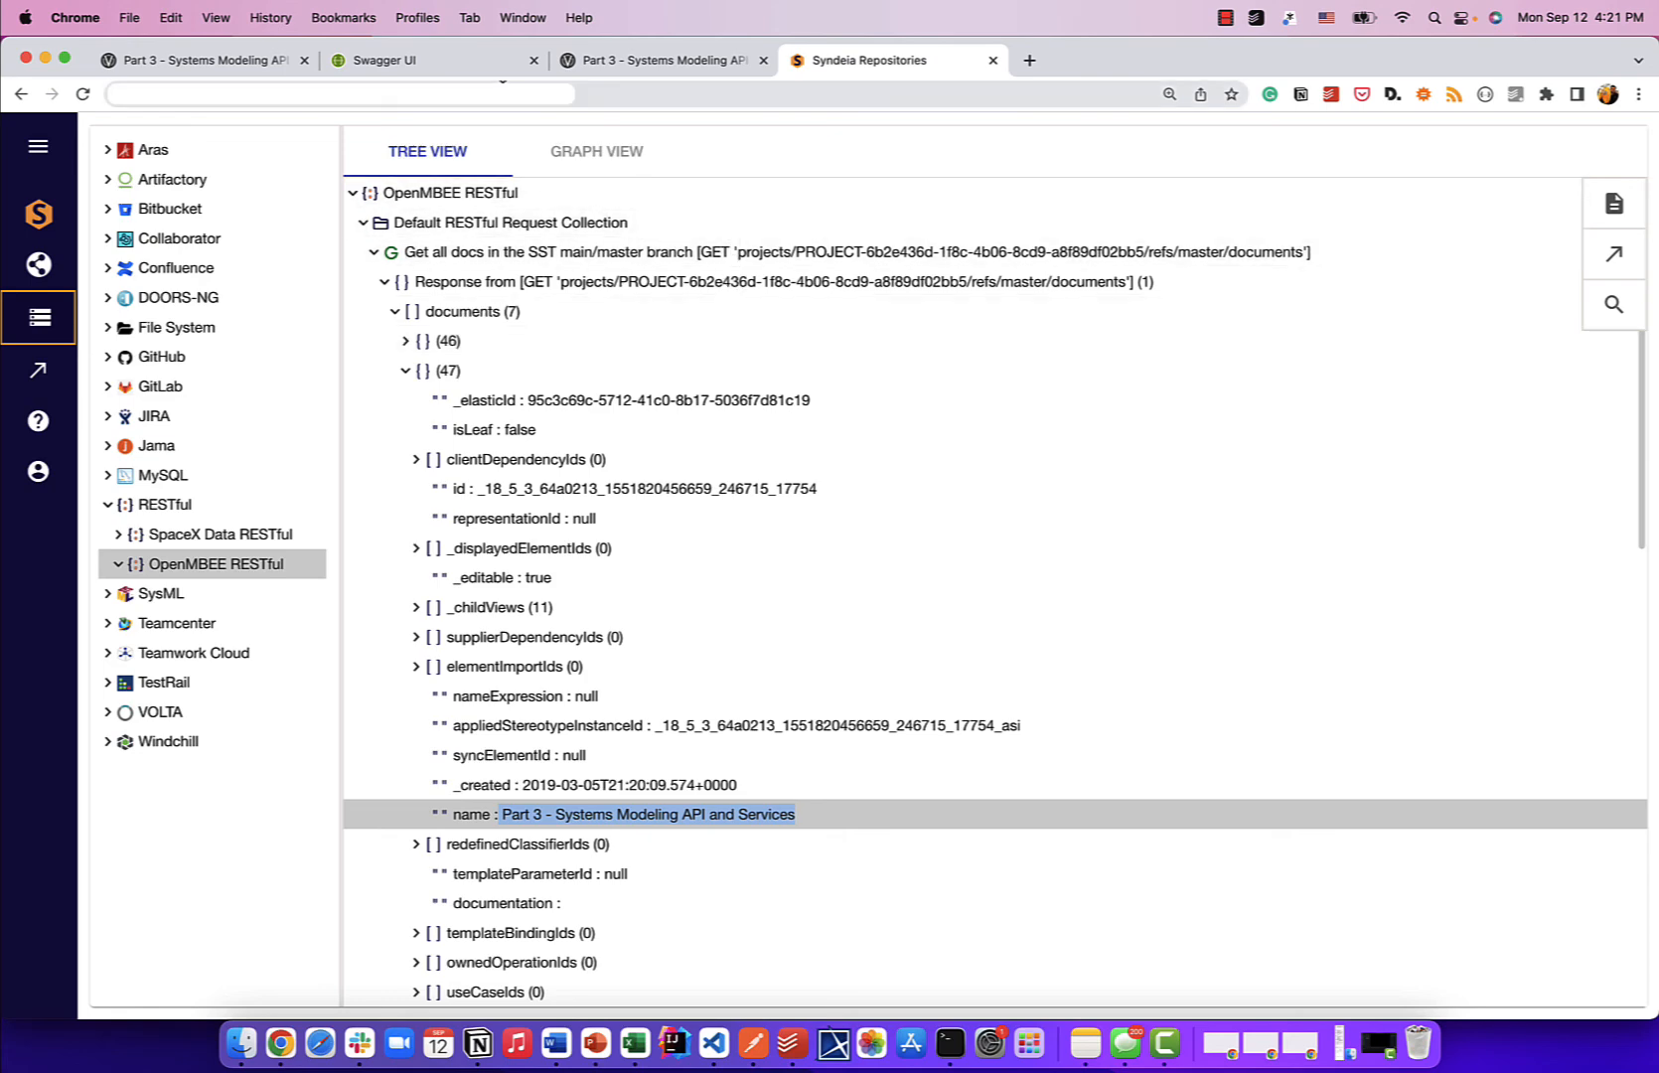
- Look over the org, project and ref endpoints in Swagger UI, and collapse the documents request's response in Syndeia Repositories
{"action": "left_click", "coordinate": [486, 70]}
{"action": "scroll", "coordinate": [527, 665], "scroll_direction": "up", "scroll_amount": 5}
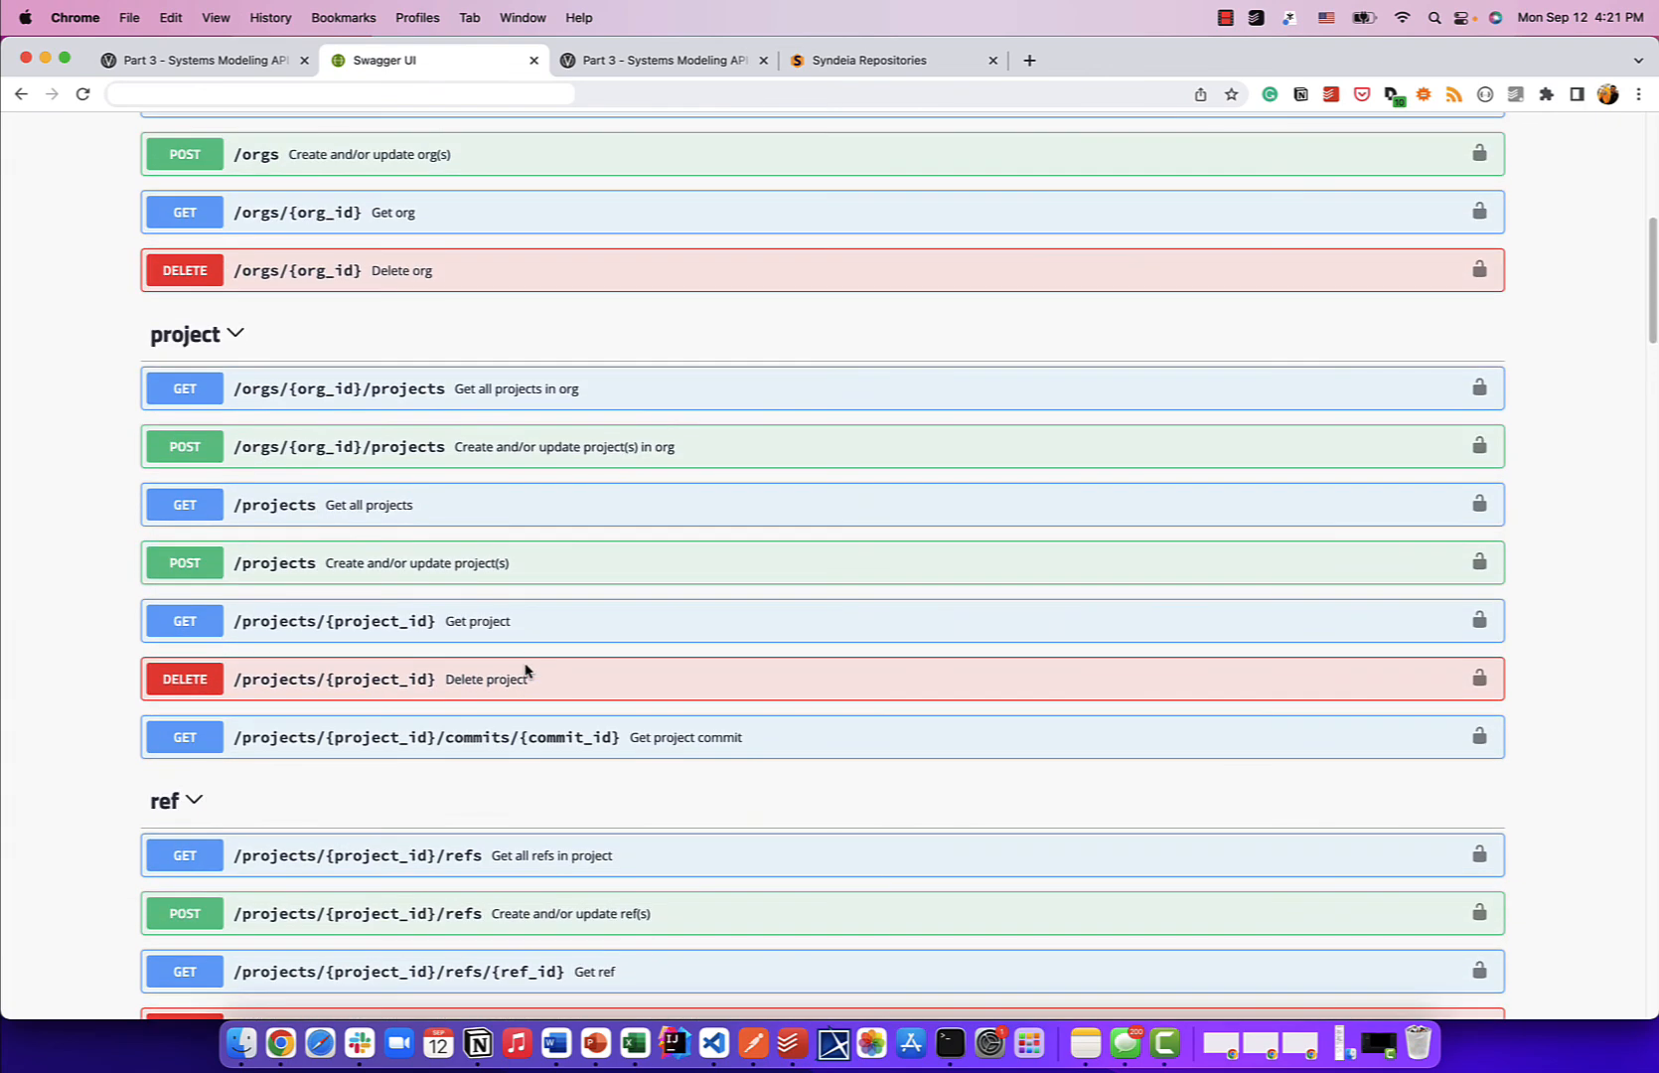
{"action": "left_click", "coordinate": [854, 61]}
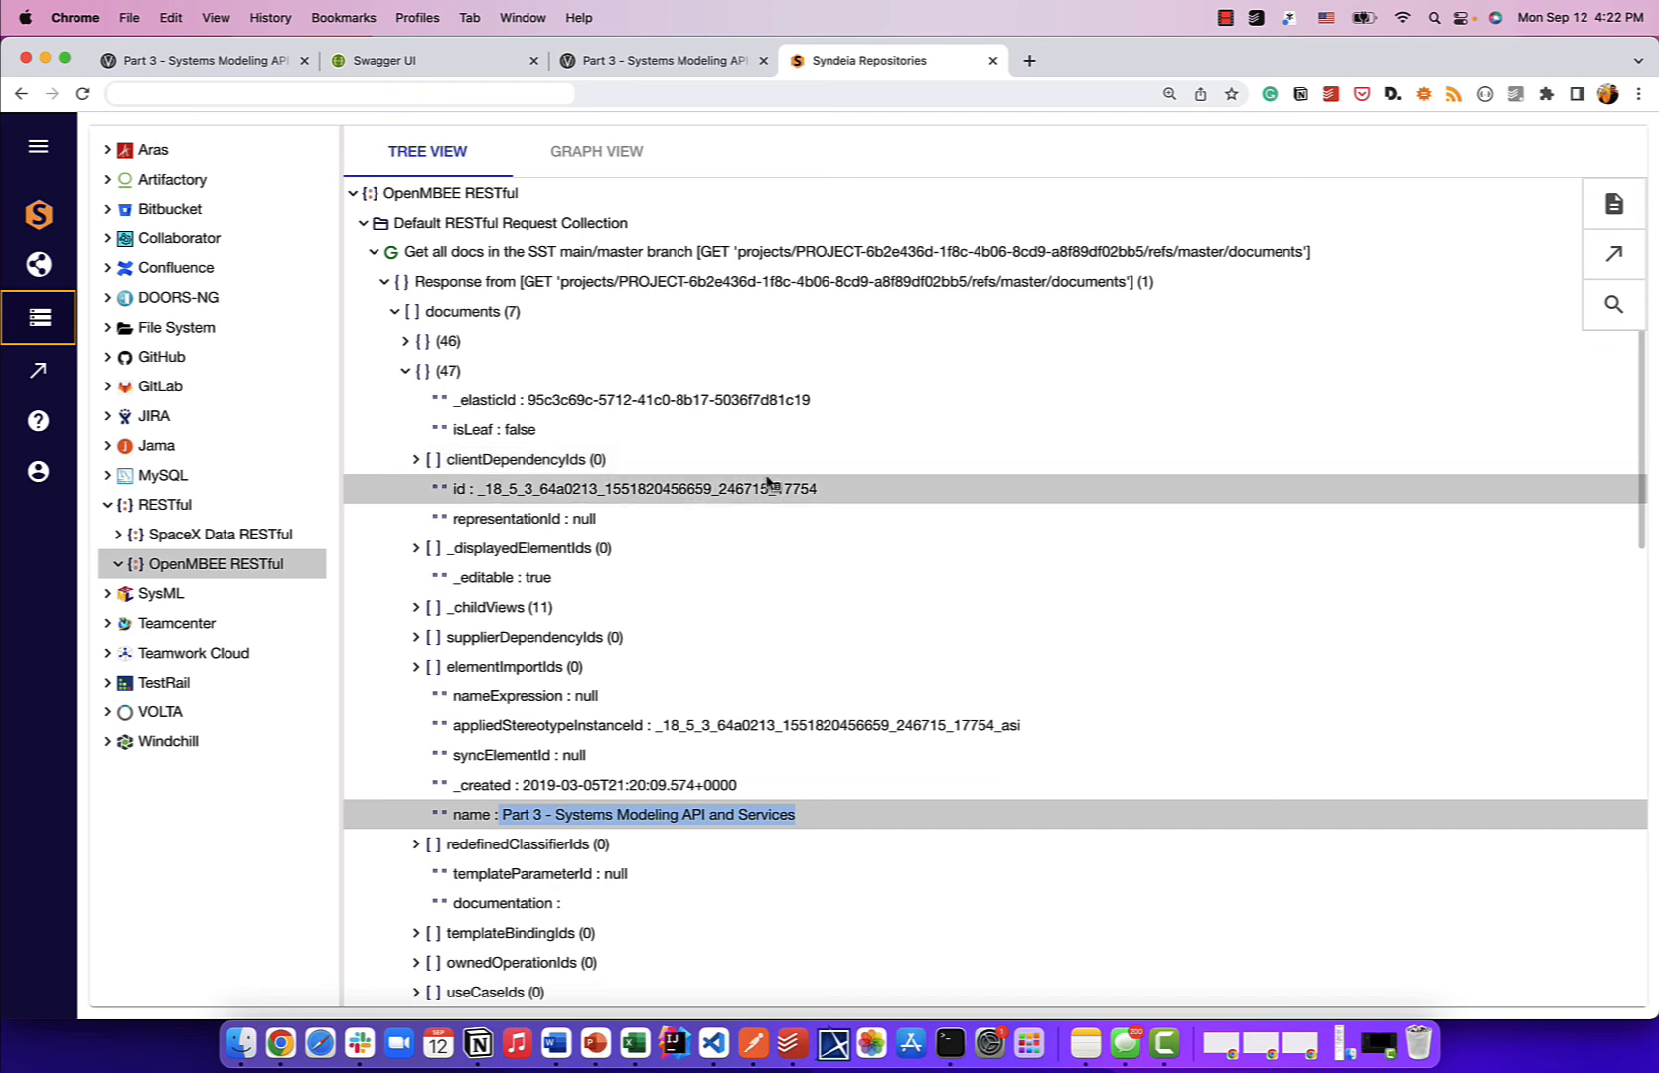
{"action": "left_click", "coordinate": [383, 283]}
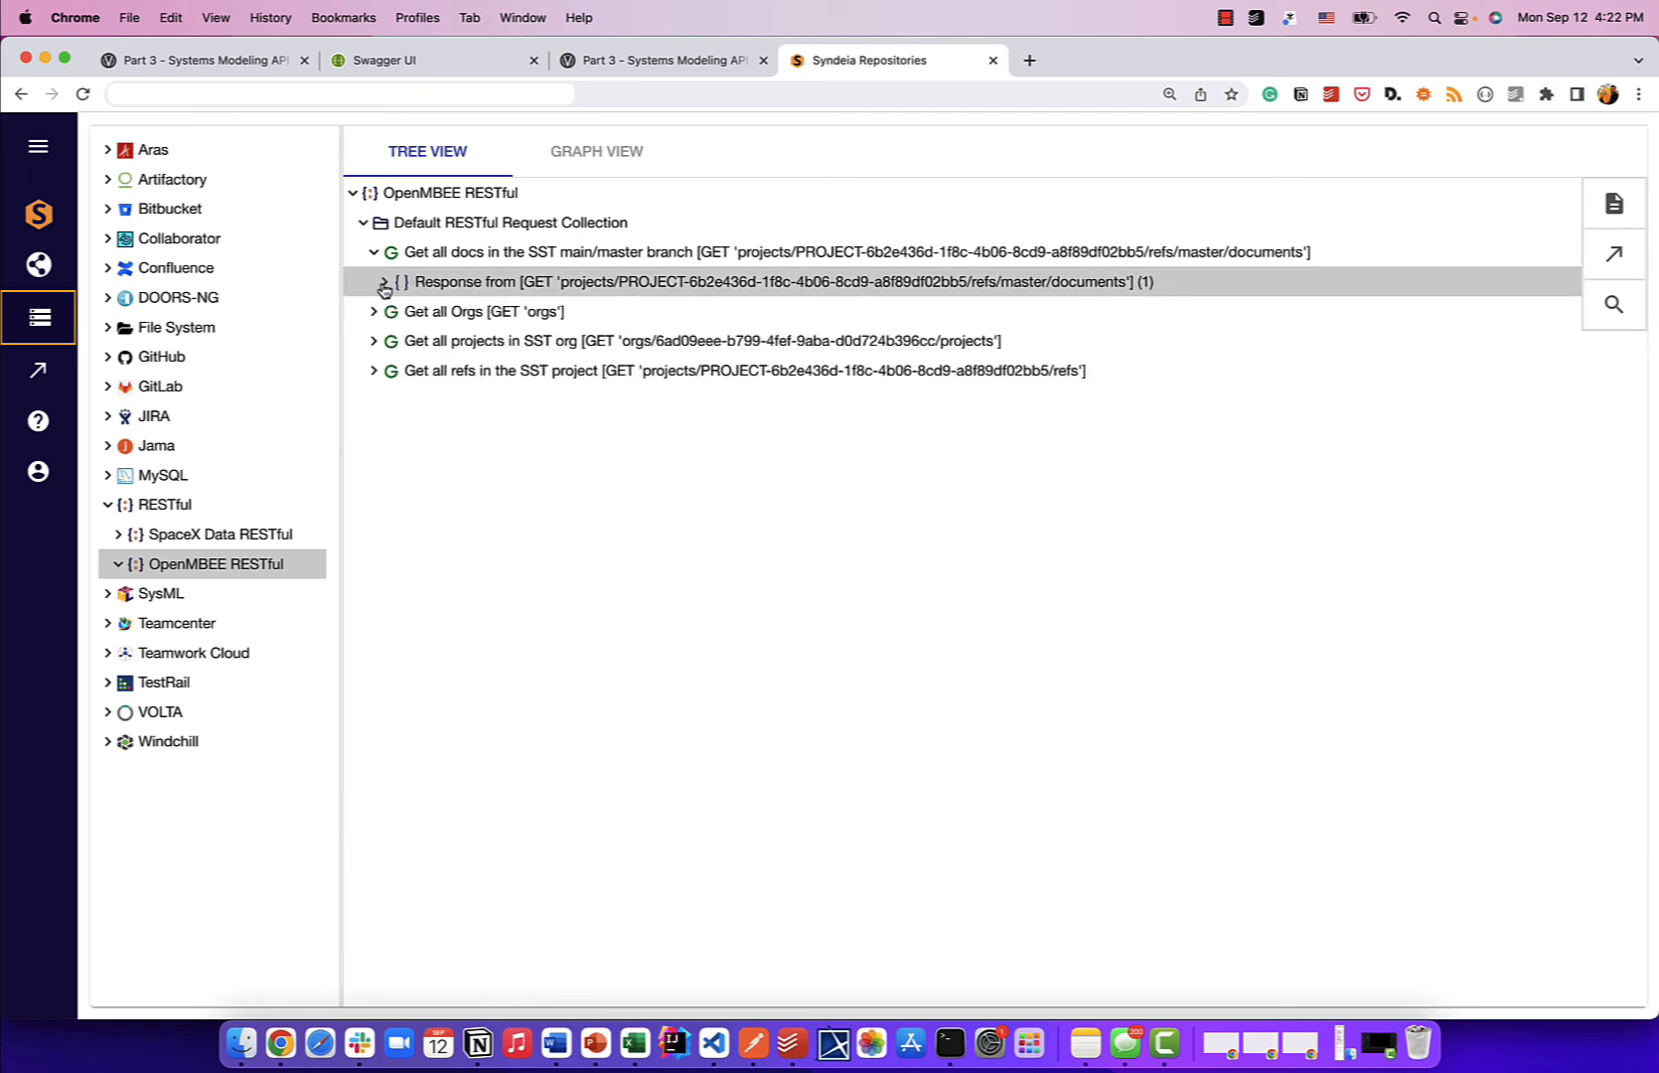